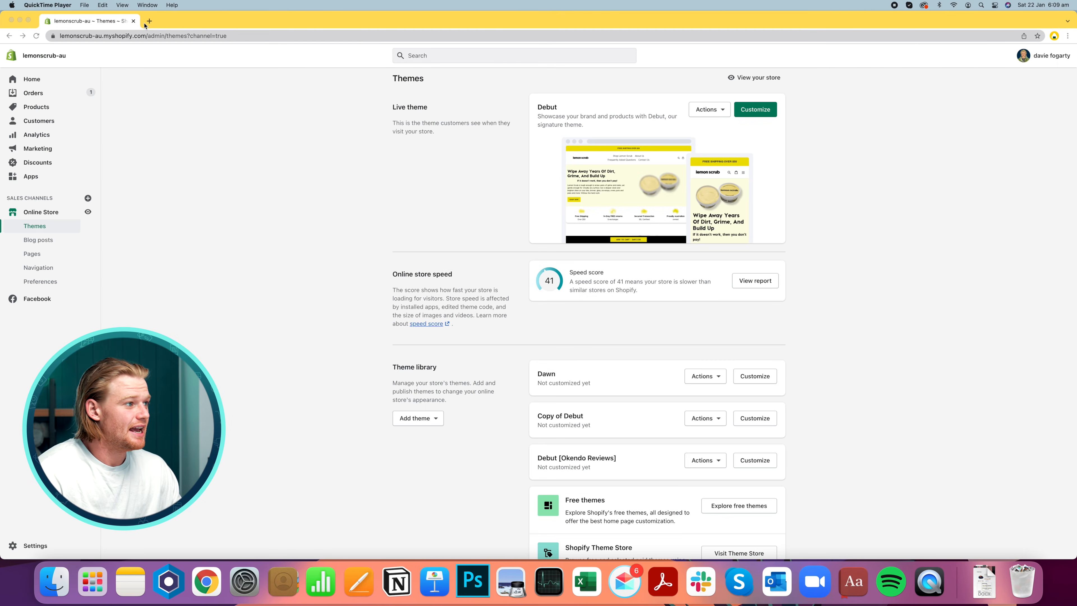
# Open Facebook Business Manager in a new browser tab and go to its Business Settings
pyautogui.press('super+t')
pyautogui.write('business.facebook.com')
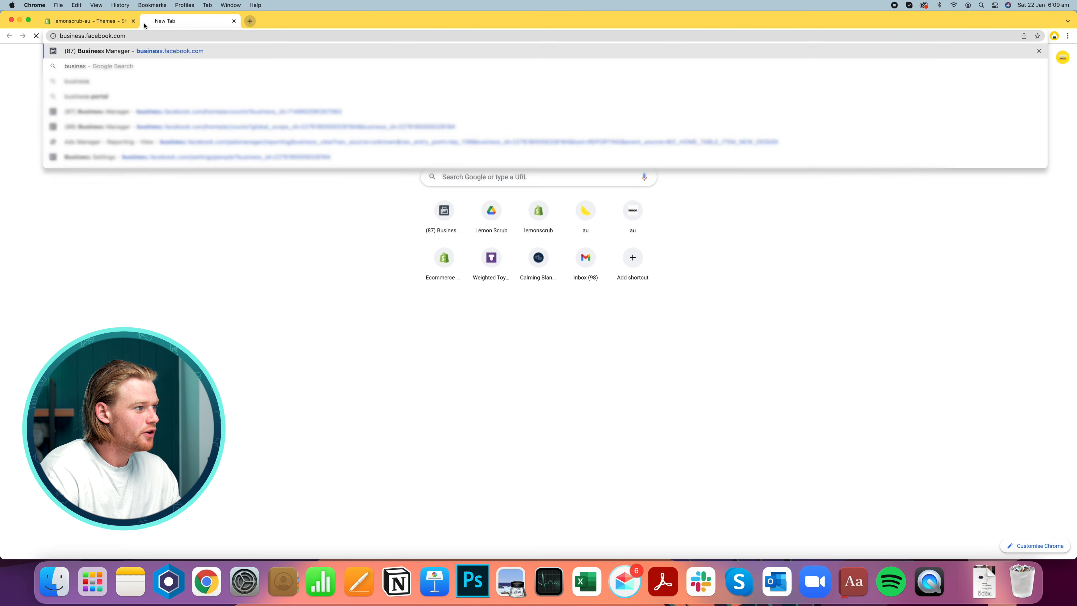
pyautogui.press('Return')
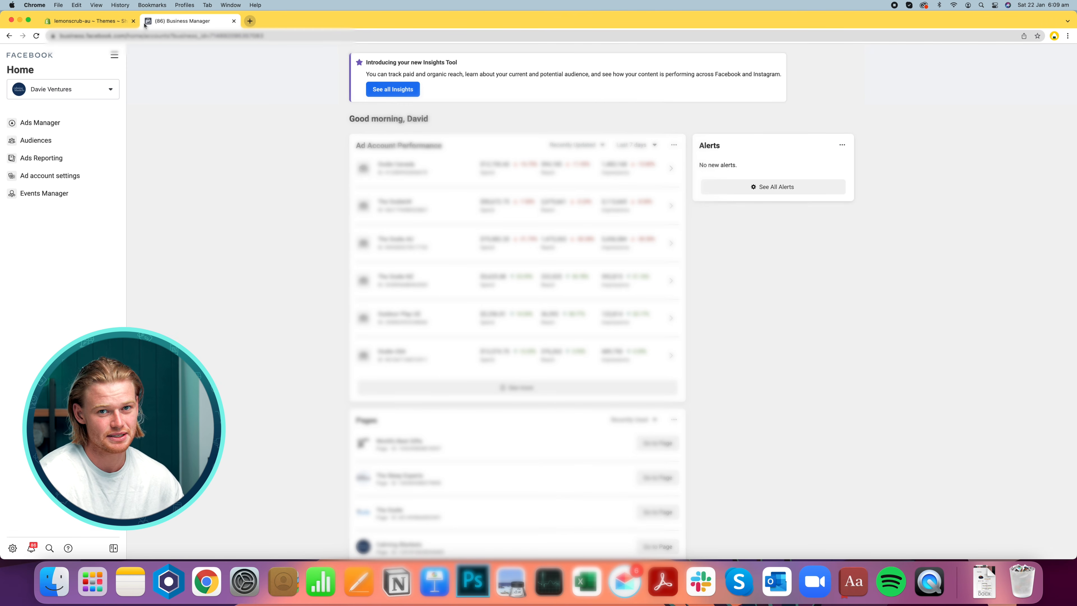
pyautogui.click(12, 548)
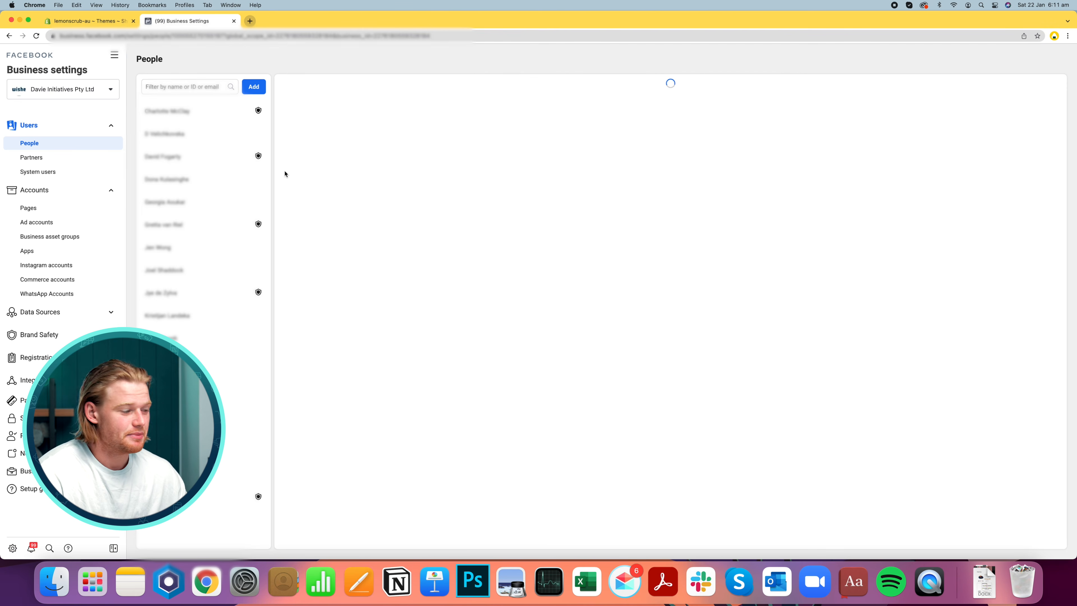
pyautogui.click(12, 547)
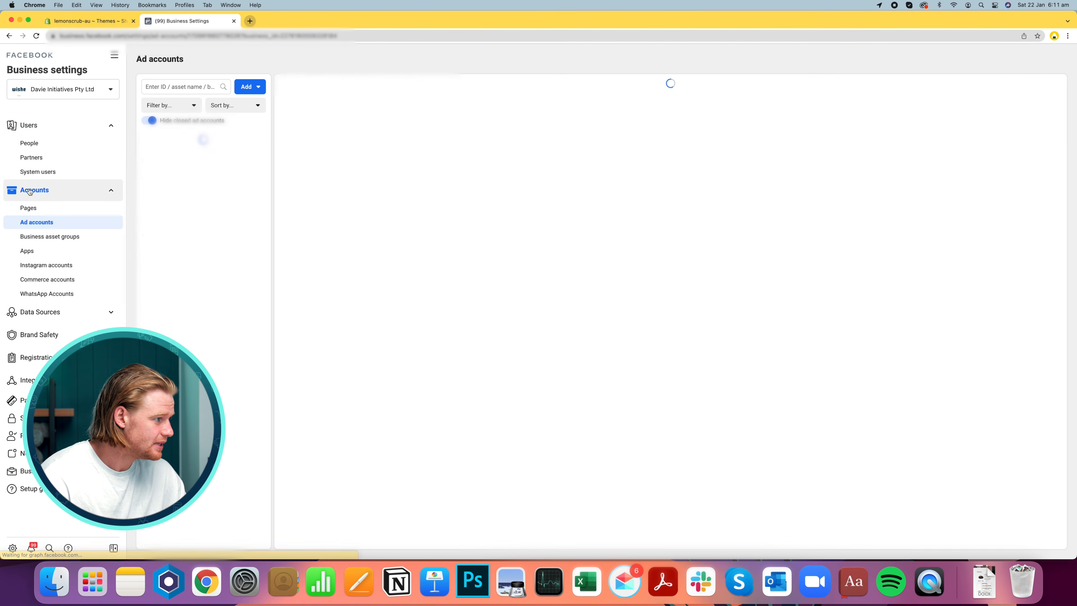
# Start creating a new ad account and name it Lemon Scrub AU Official
pyautogui.click(248, 85)
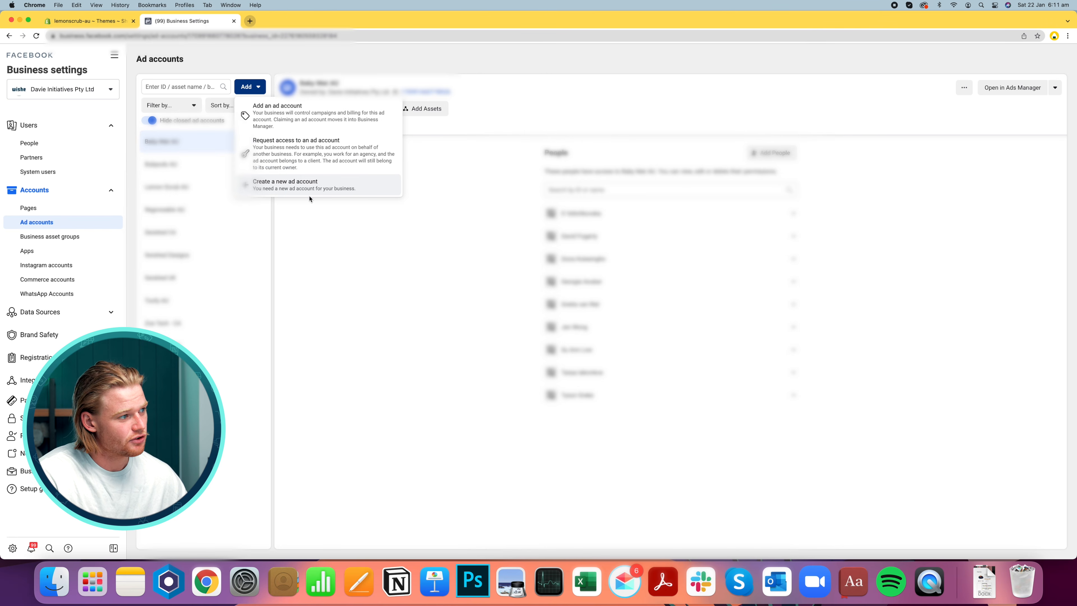
pyautogui.click(297, 189)
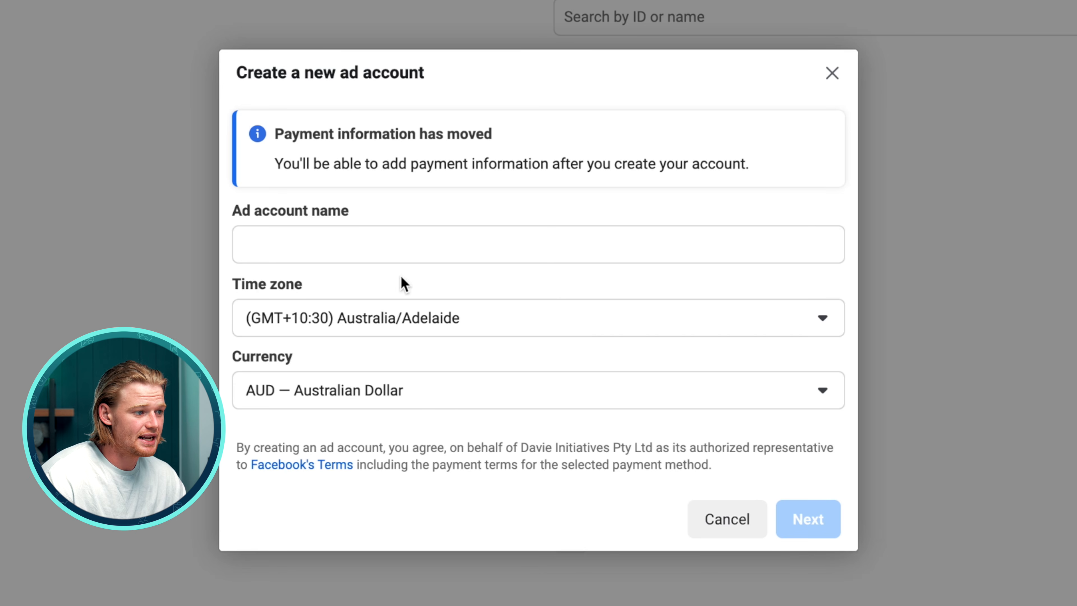
pyautogui.click(404, 243)
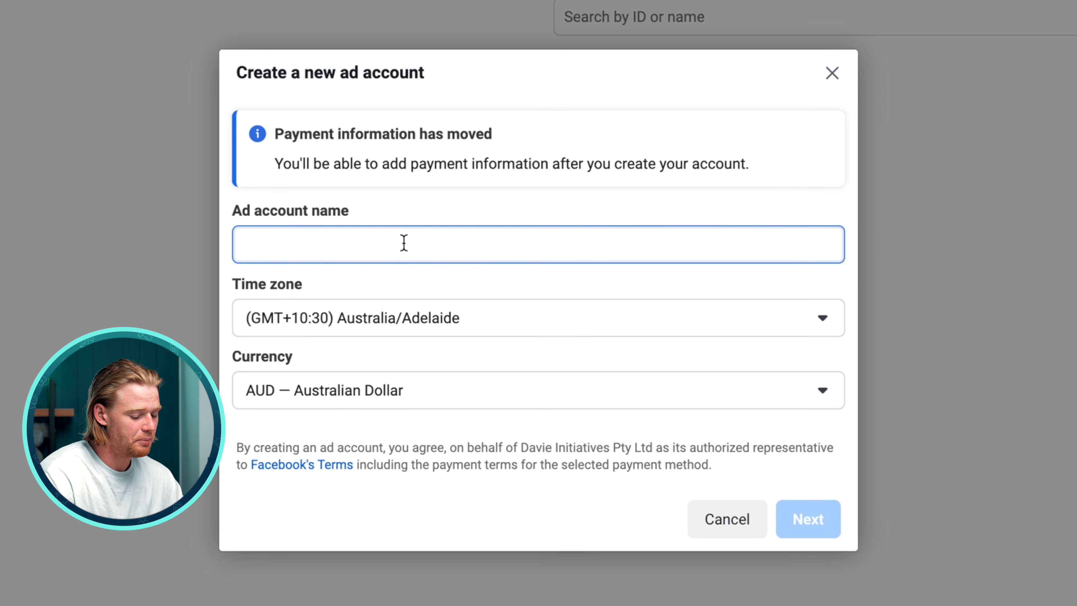
pyautogui.write('Lemon')
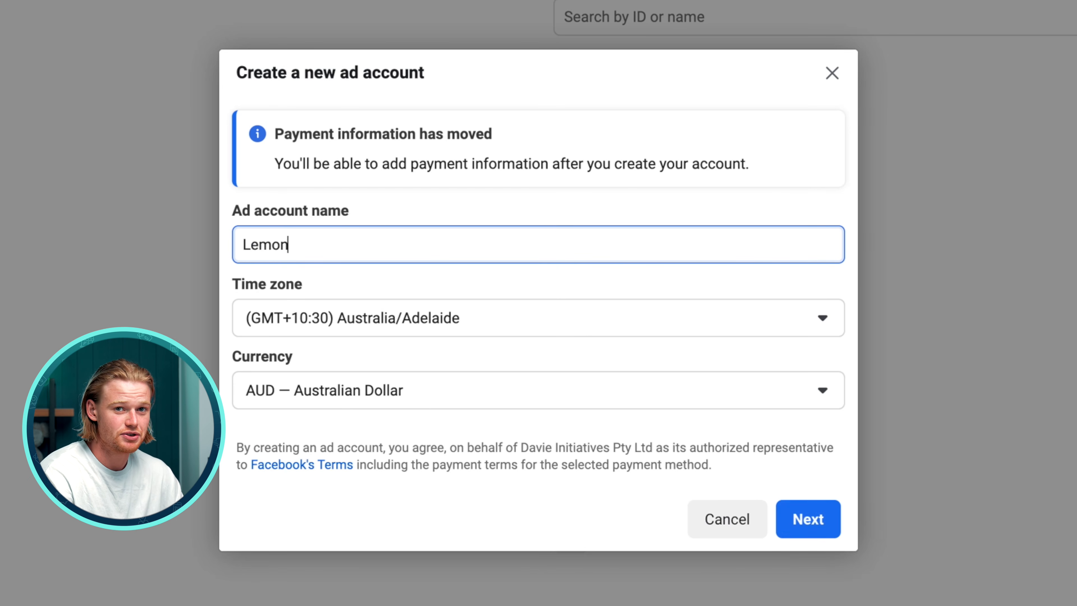
pyautogui.write(' Scrub A')
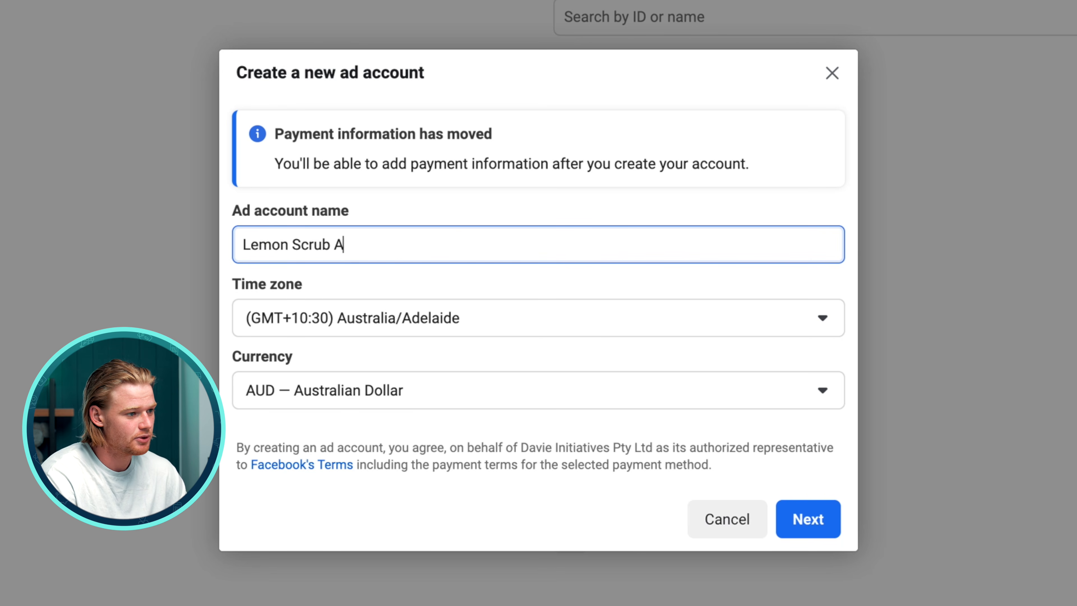
pyautogui.write('U Official')
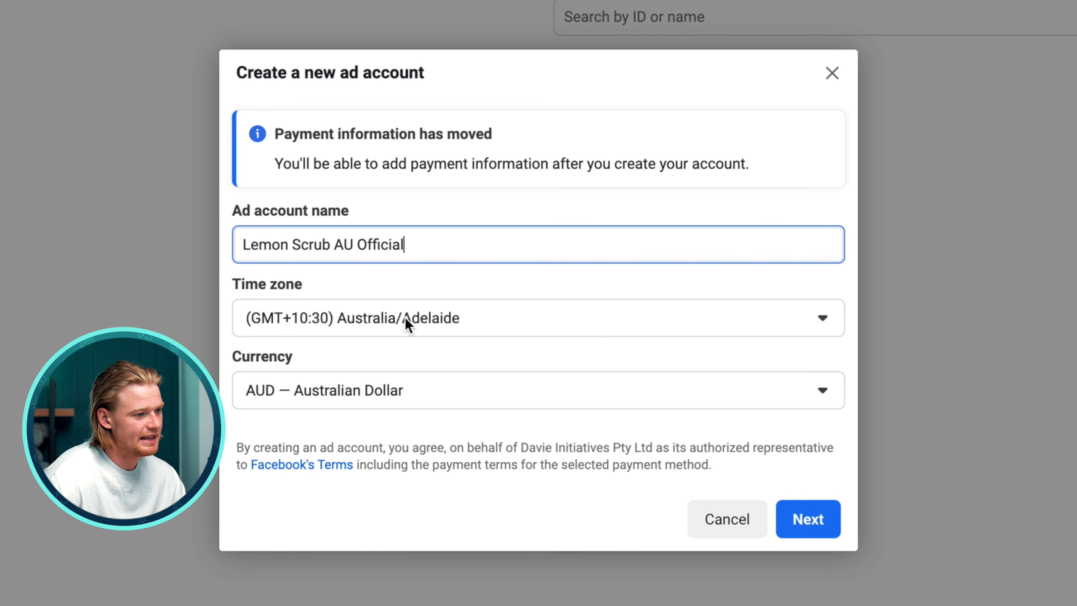
# Confirm the Australia/Adelaide time zone and AUD currency, then create the ad account for My business
pyautogui.click(404, 317)
pyautogui.click(405, 317)
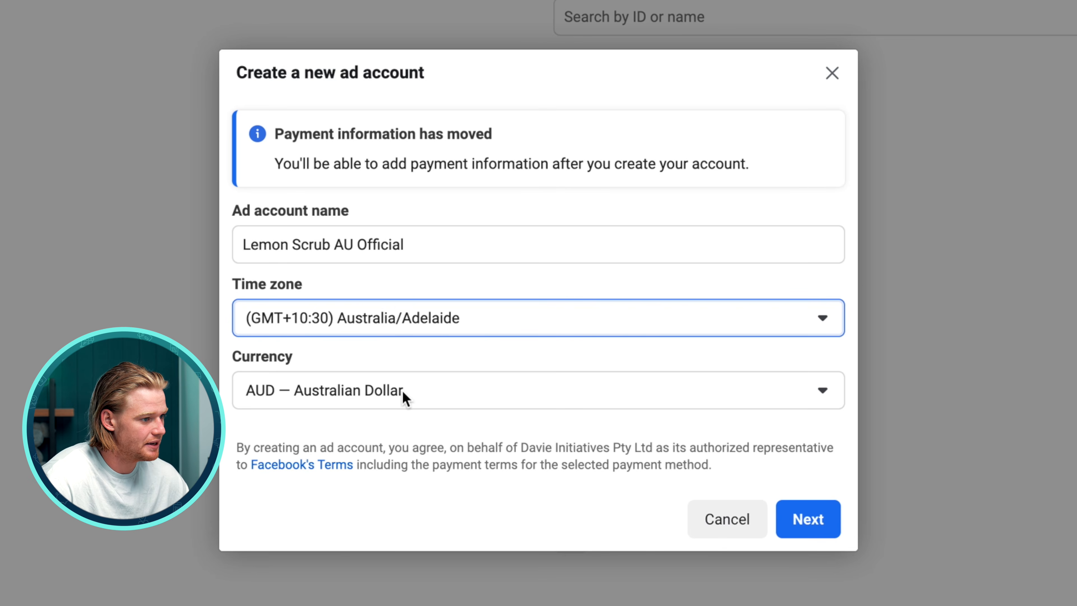
pyautogui.click(341, 388)
pyautogui.click(341, 388)
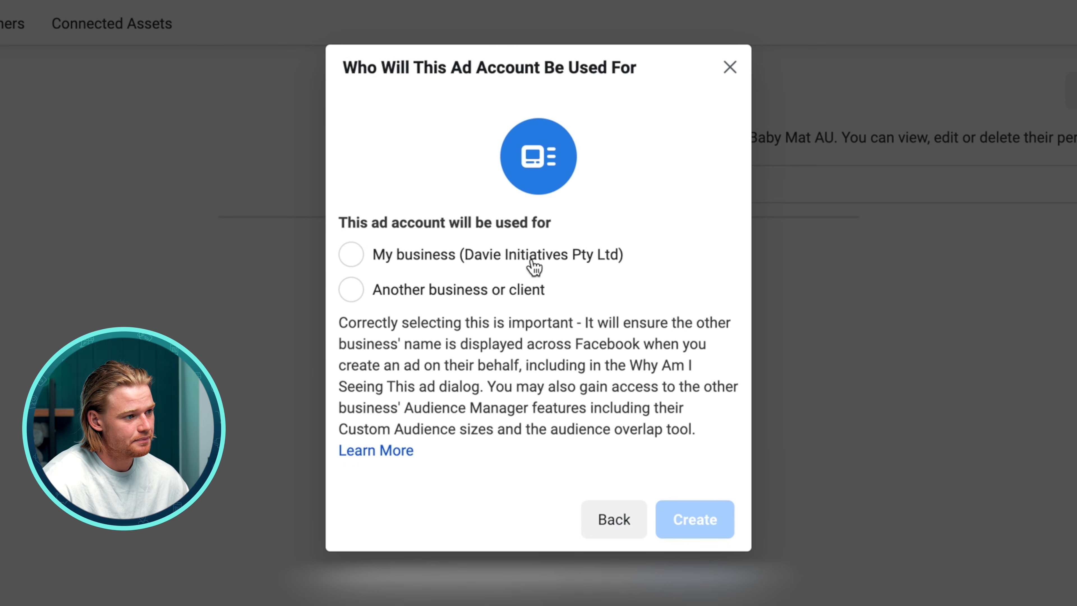
pyautogui.click(533, 256)
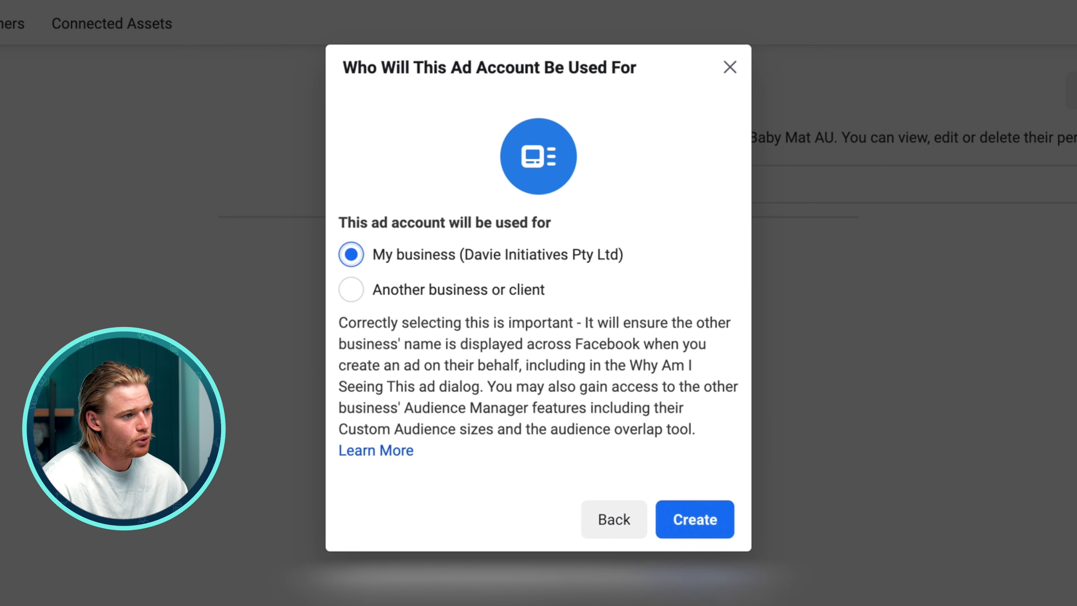
pyautogui.click(696, 526)
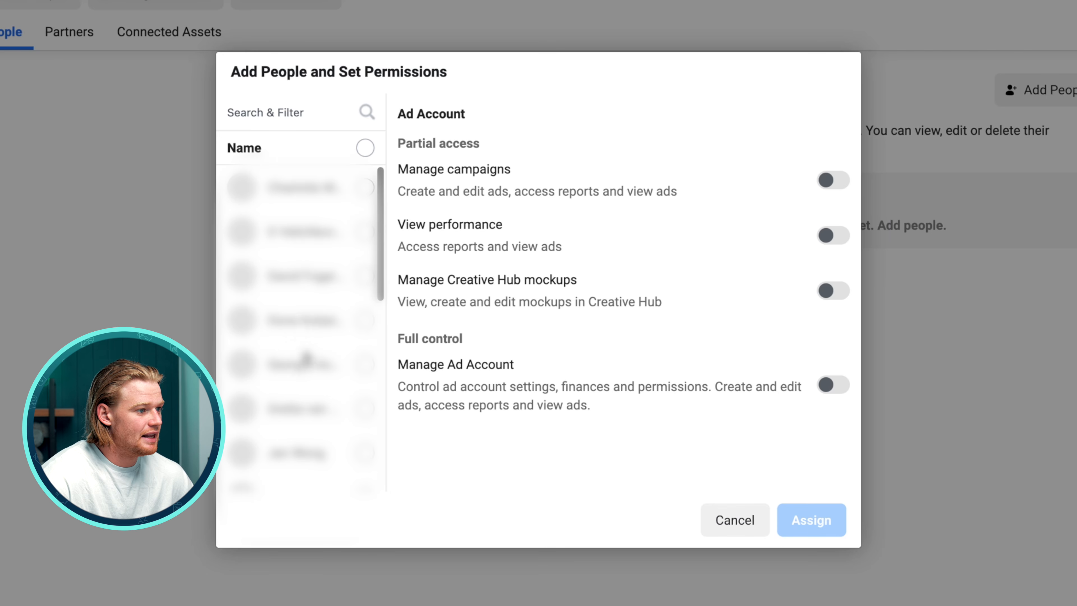
# Assign the selected person full Manage Ad Account permission on the new ad account
pyautogui.scroll(-5, 432, 277)
pyautogui.scroll(5, 432, 277)
pyautogui.click(366, 280)
pyautogui.click(367, 282)
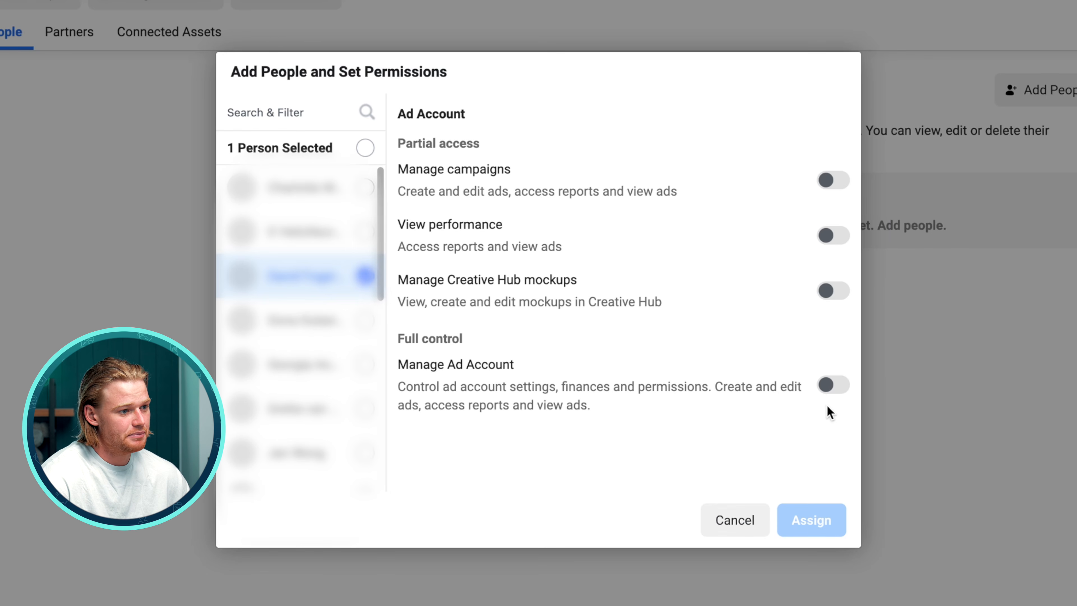
pyautogui.click(832, 385)
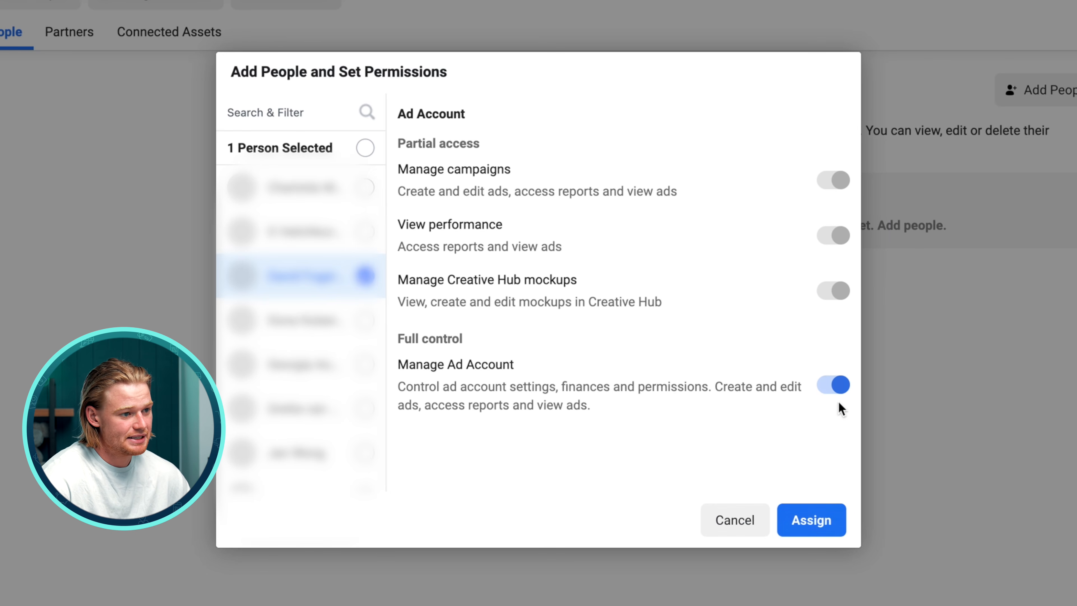
pyautogui.click(821, 528)
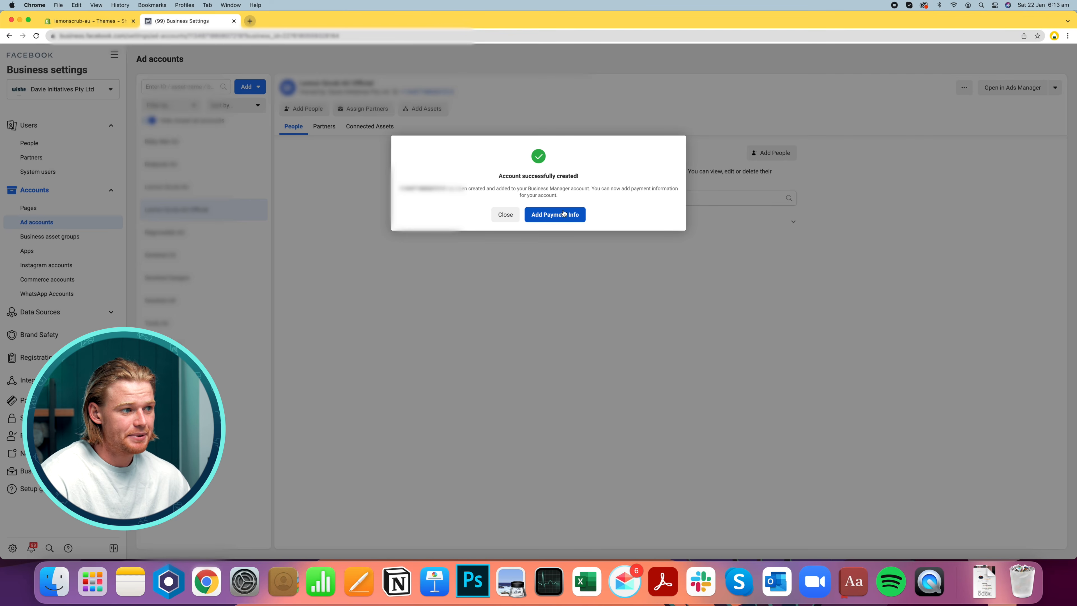
# Open the payment info setup for the new ad account
pyautogui.click(590, 222)
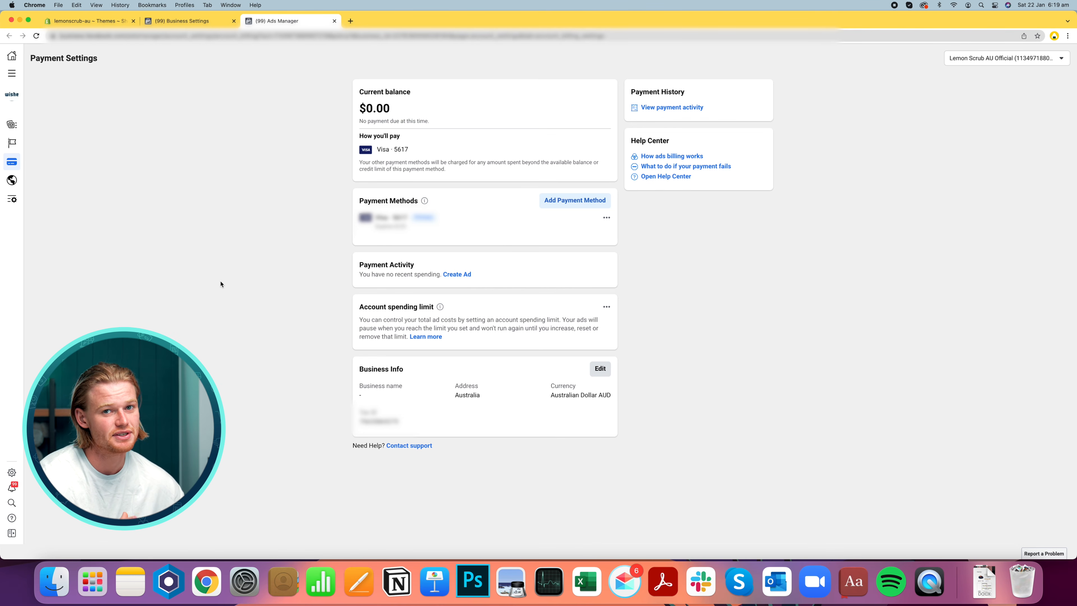
# Switch to the Shopify admin and start the Facebook setup from the Online Store preferences
pyautogui.click(84, 22)
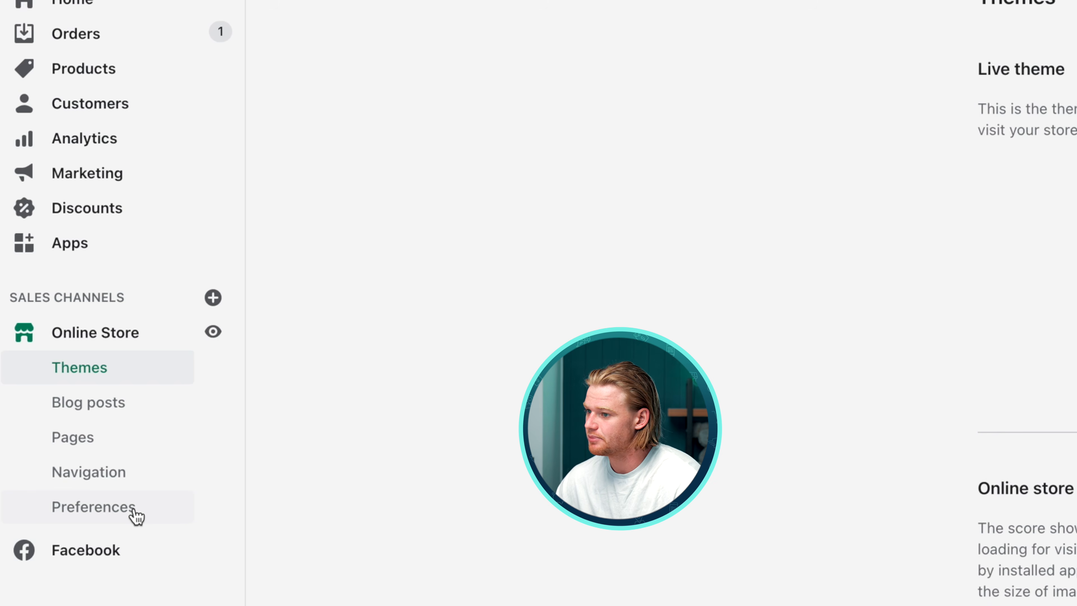
pyautogui.click(61, 281)
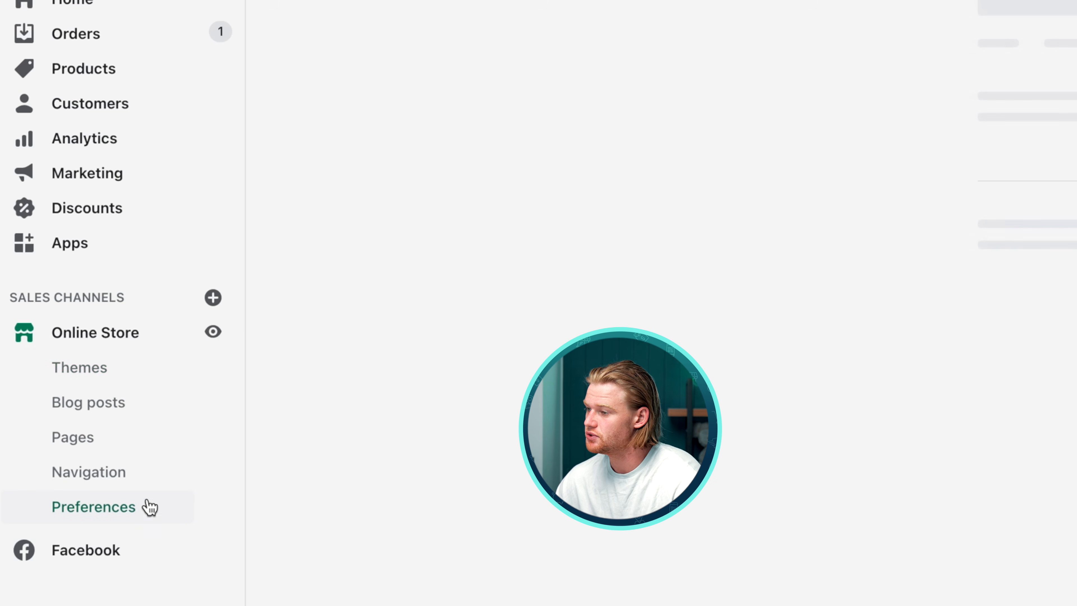
pyautogui.scroll(-7, 51, 96)
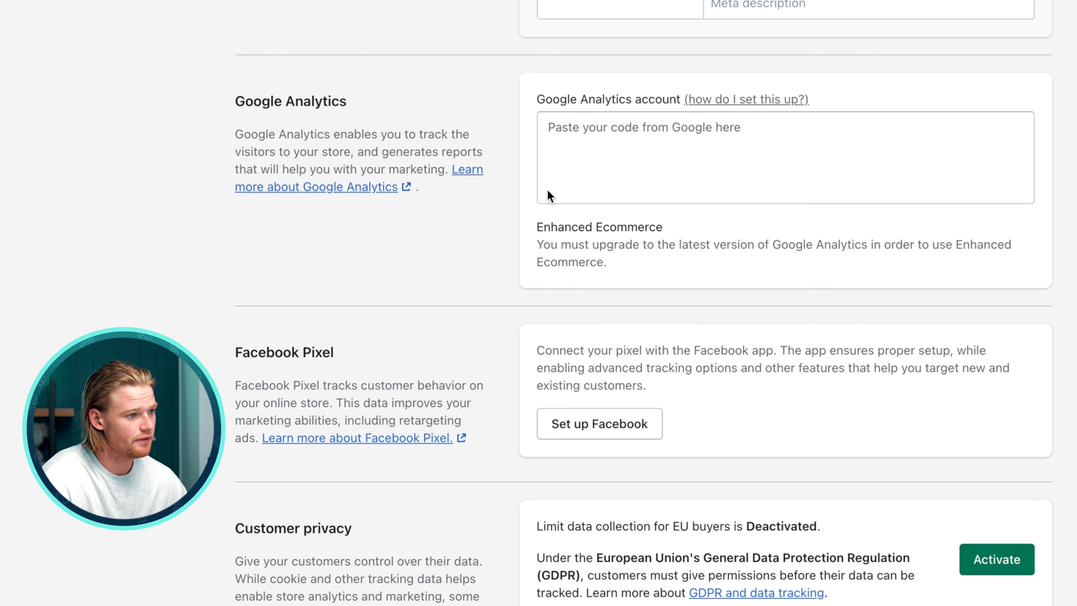
pyautogui.click(764, 178)
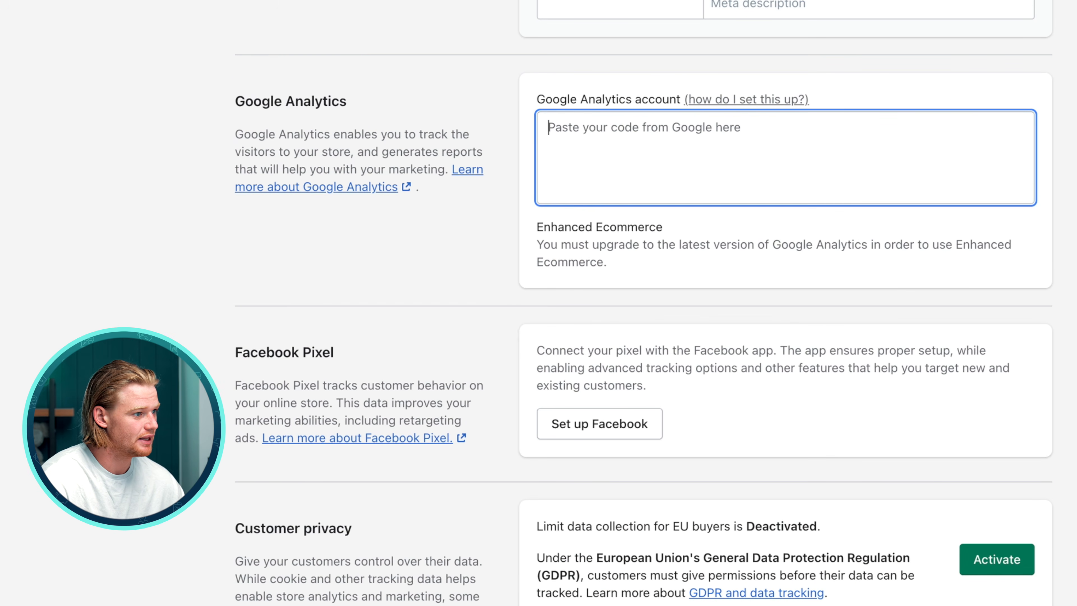
pyautogui.scroll(-2, 206, 311)
pyautogui.scroll(6, 206, 311)
pyautogui.scroll(-7, 471, 462)
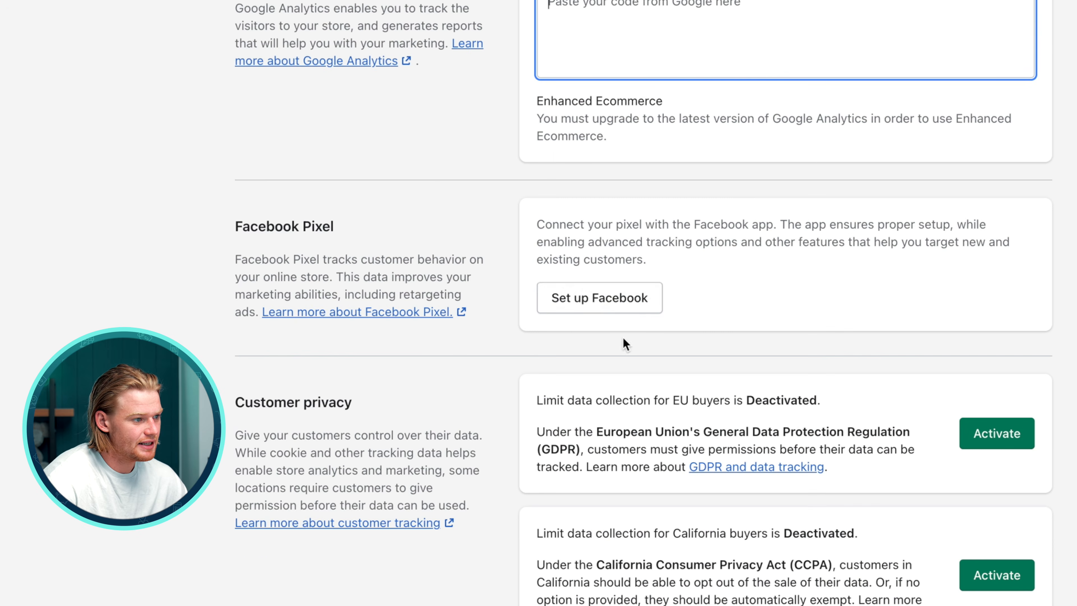
pyautogui.click(617, 297)
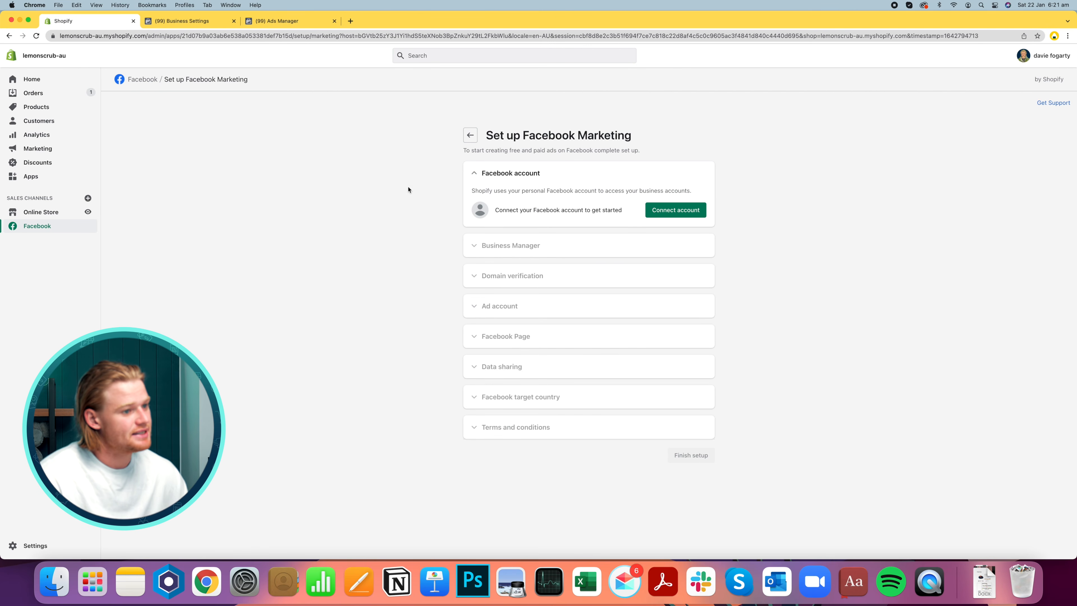
# Connect the Facebook account to the Shopify Facebook Marketing setup, re-authenticating in the popup
pyautogui.click(687, 211)
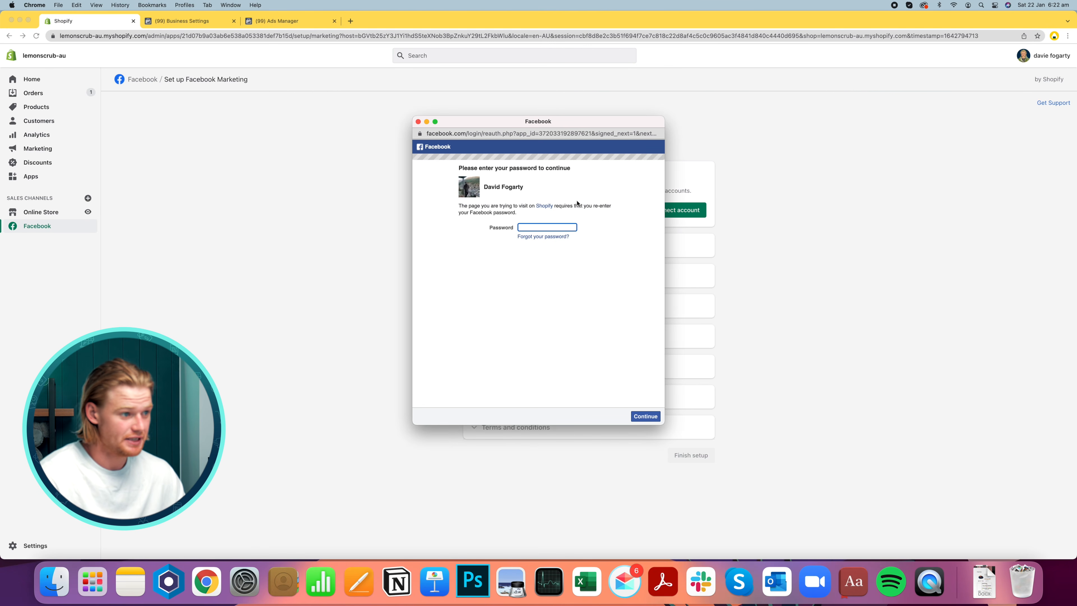
pyautogui.click(571, 265)
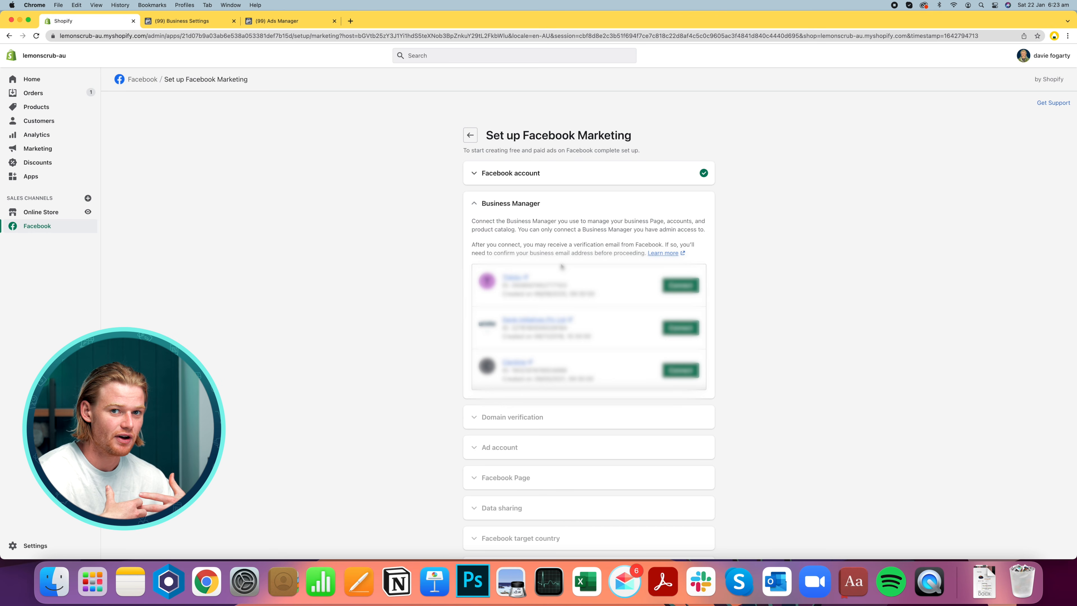
# Connect the company's Business Manager in the Facebook Marketing setup
pyautogui.click(680, 328)
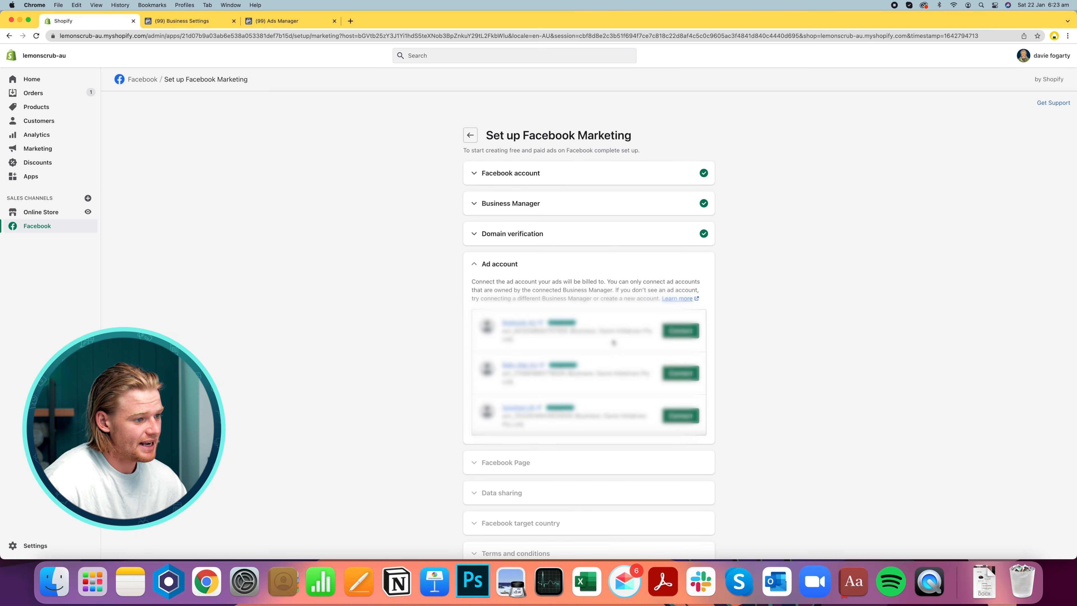
# Connect the Lemon Scrub AU Official ad account and review the Facebook business tools terms page
pyautogui.scroll(-3, 613, 342)
pyautogui.scroll(-3, 613, 343)
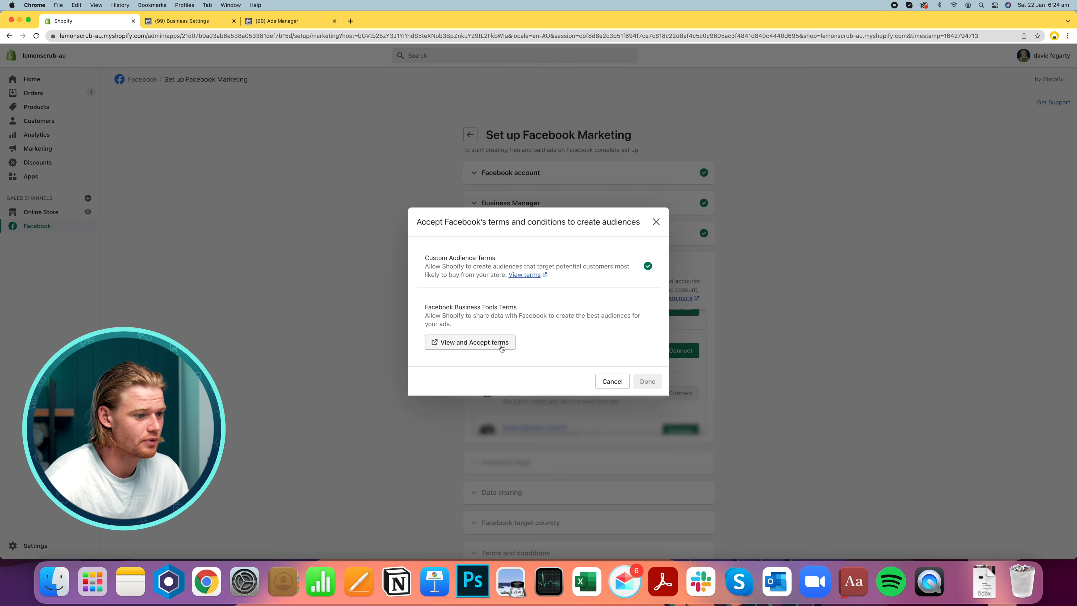
pyautogui.click(501, 345)
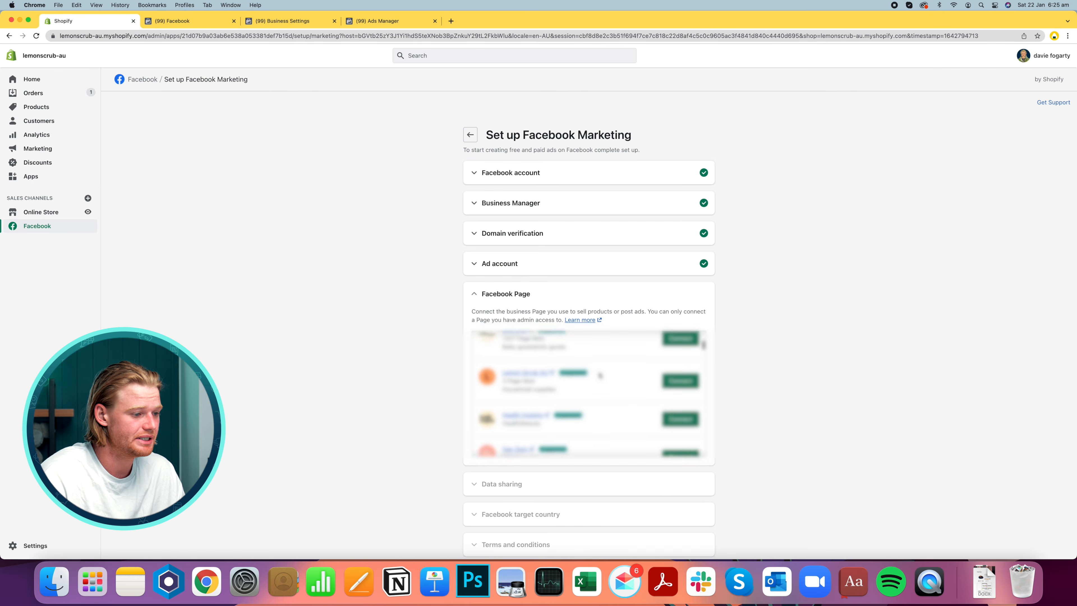
pyautogui.scroll(-1, 600, 375)
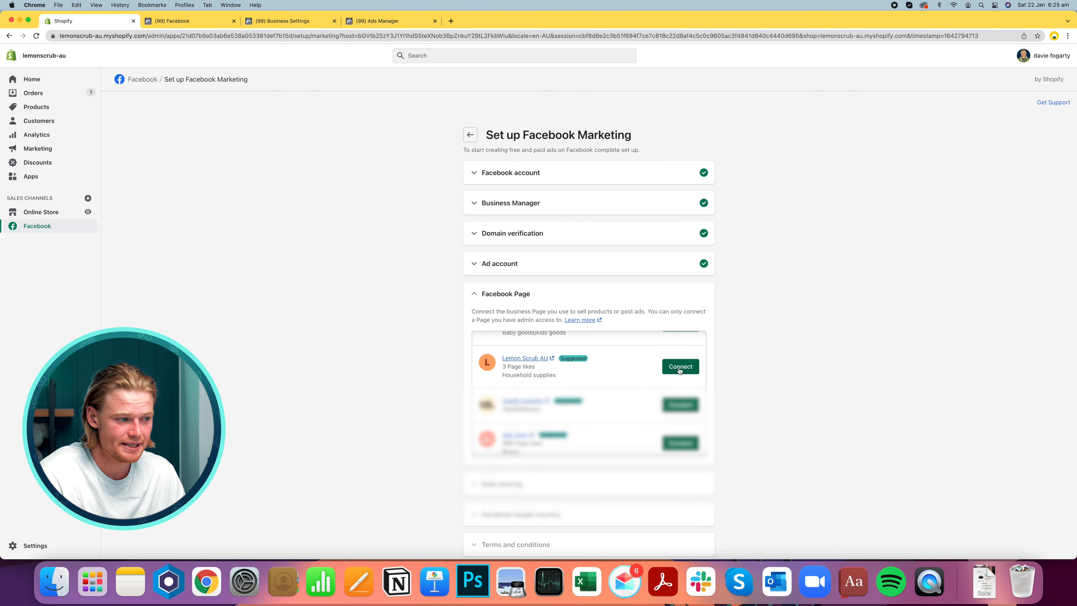
# Browse the Facebook Page list in the setup and check the Pages listed in Business Settings
pyautogui.scroll(1, 641, 385)
pyautogui.scroll(-3, 642, 385)
pyautogui.scroll(2, 641, 385)
pyautogui.scroll(1, 641, 385)
pyautogui.scroll(-4, 641, 384)
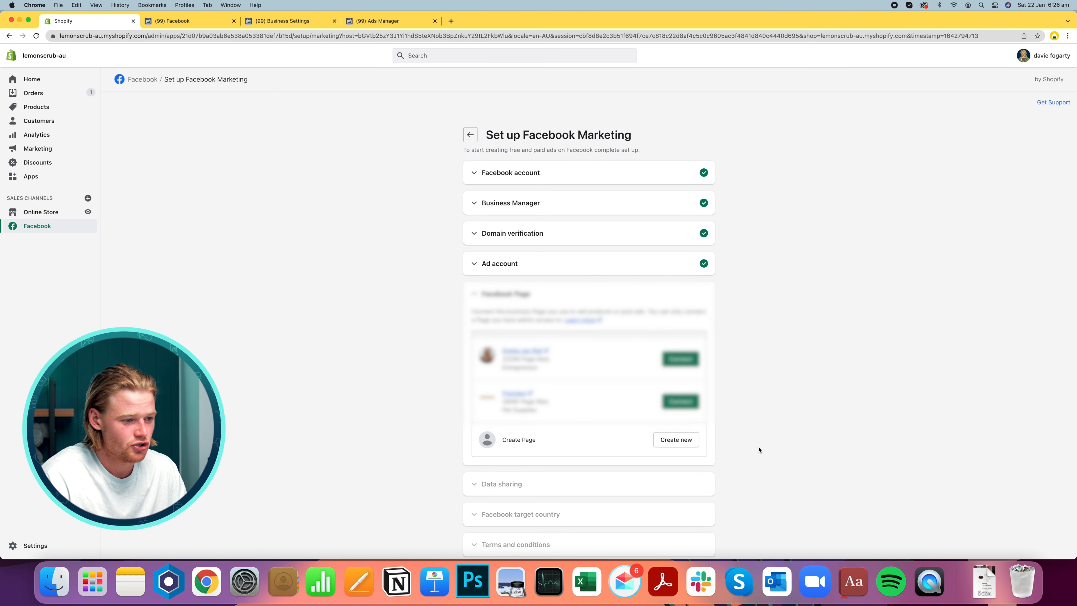
pyautogui.click(200, 25)
pyautogui.click(275, 23)
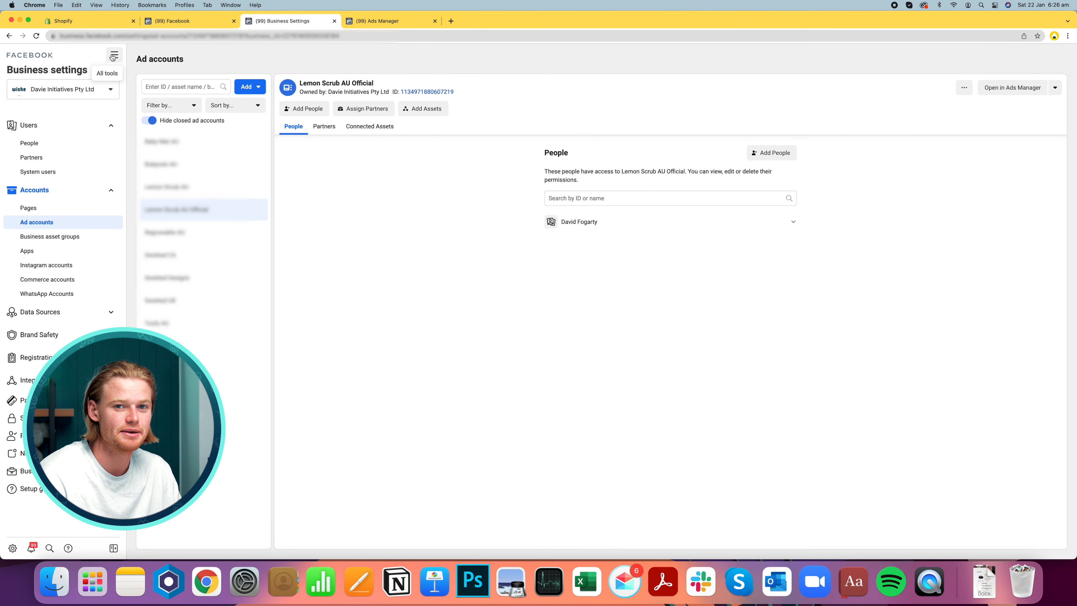
pyautogui.click(76, 209)
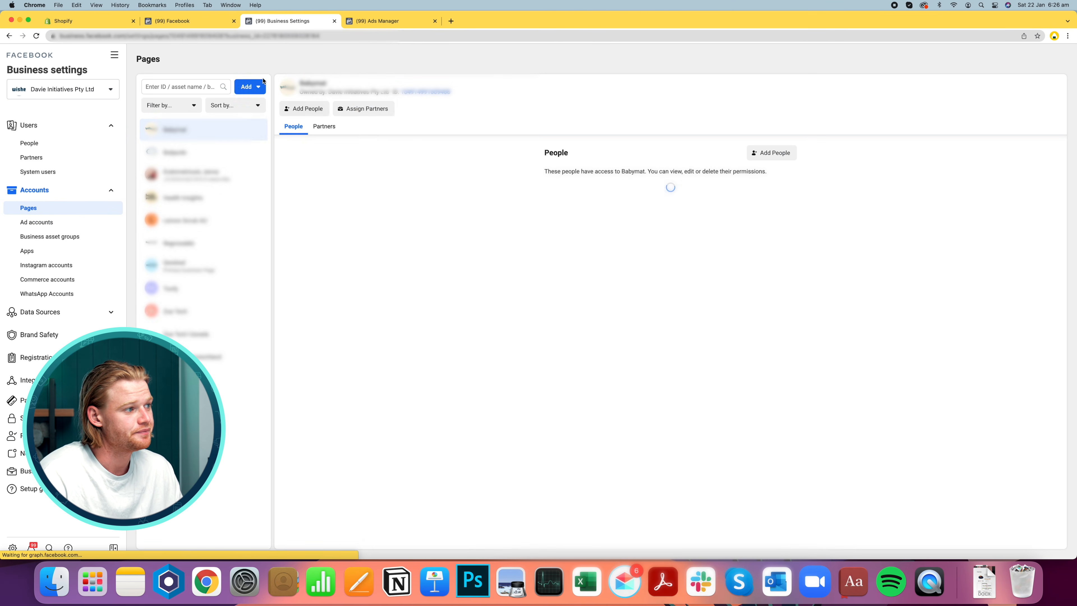
pyautogui.click(258, 87)
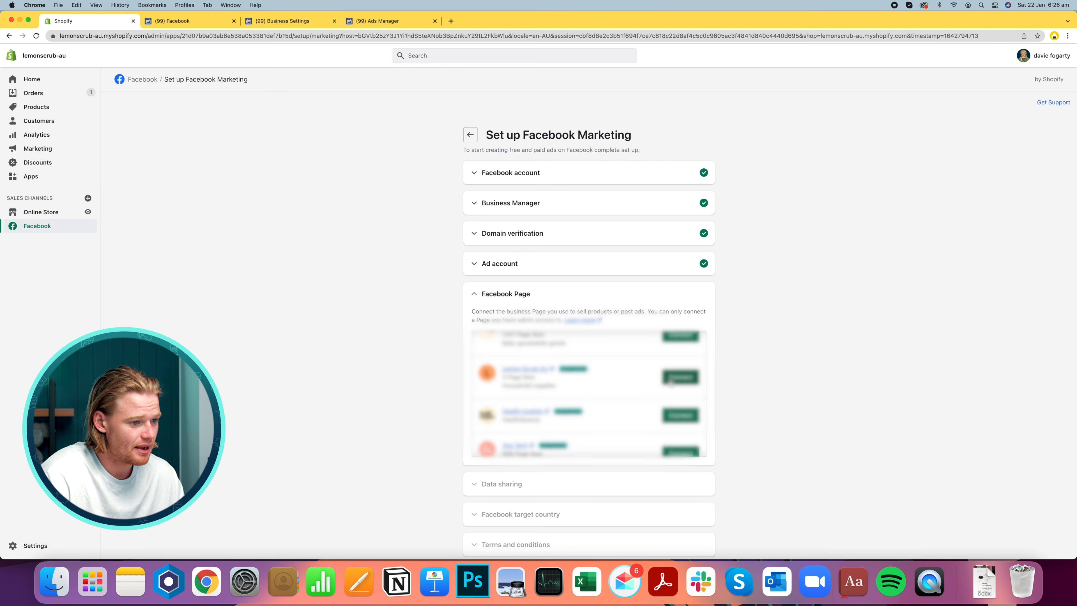
# Connect the Lemon Scrub AU Facebook Page and choose the Maximum data sharing preference
pyautogui.click(681, 376)
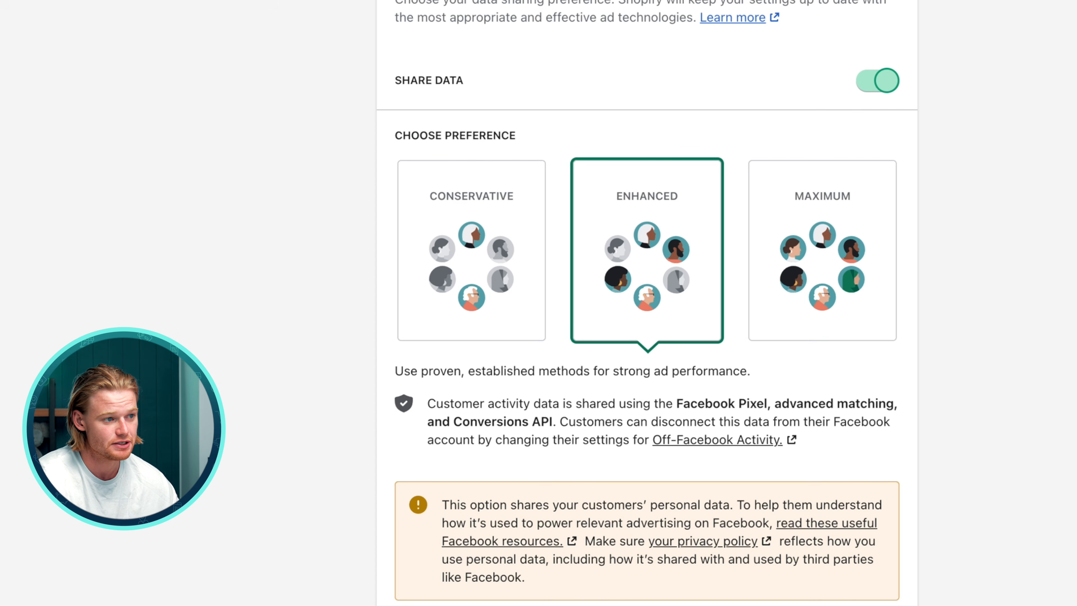
pyautogui.scroll(2, 858, 373)
pyautogui.click(858, 374)
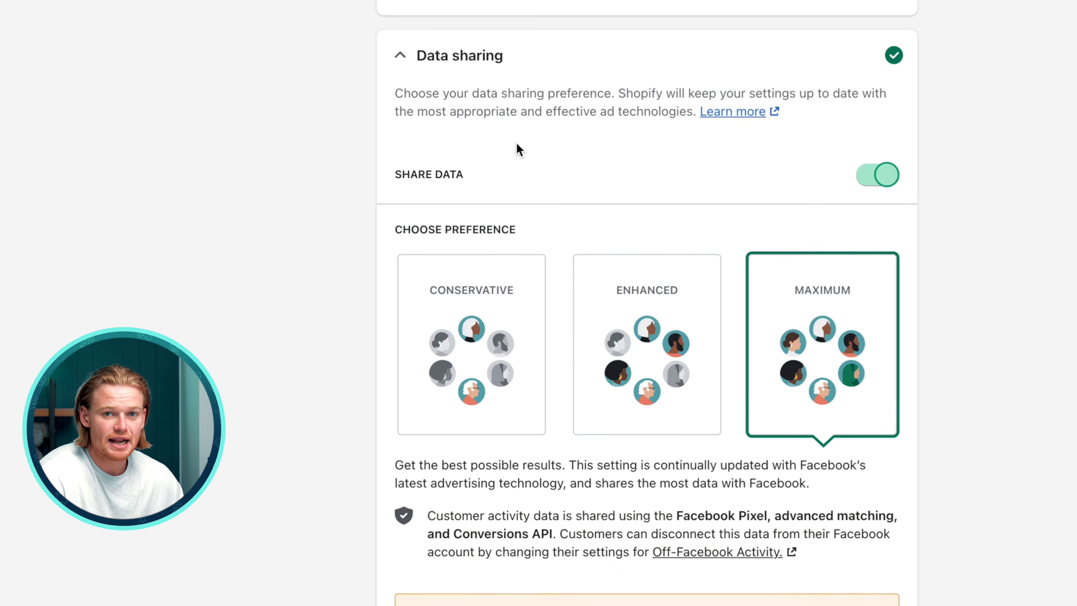
# Disconnect the current Shopify Facebook Ad pixel from the data sharing section and browse the available pixels
pyautogui.scroll(-4, 803, 594)
pyautogui.scroll(-2, 721, 518)
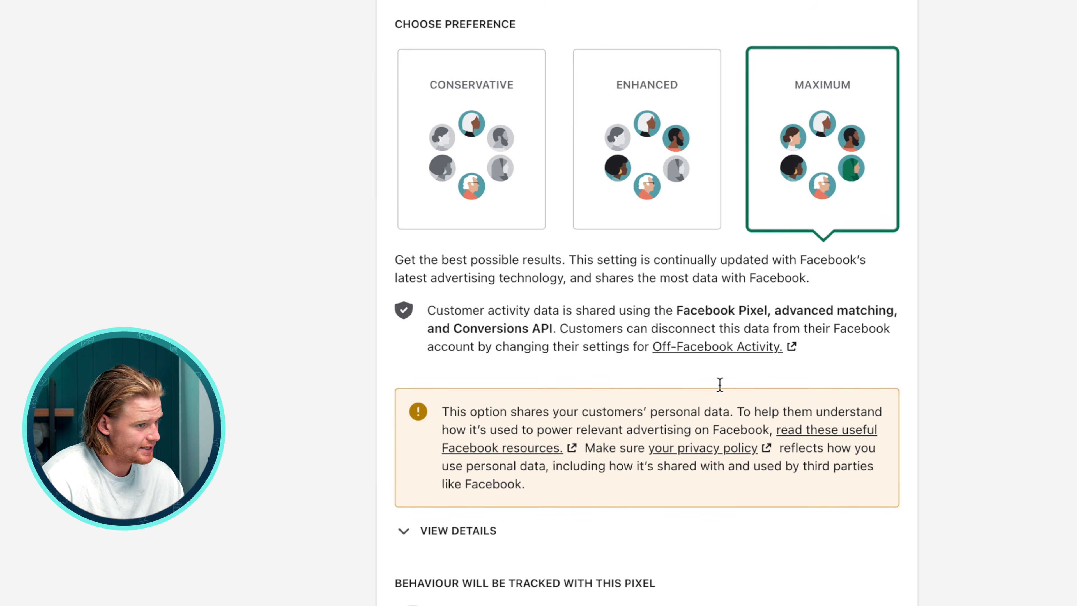
pyautogui.scroll(-5, 687, 524)
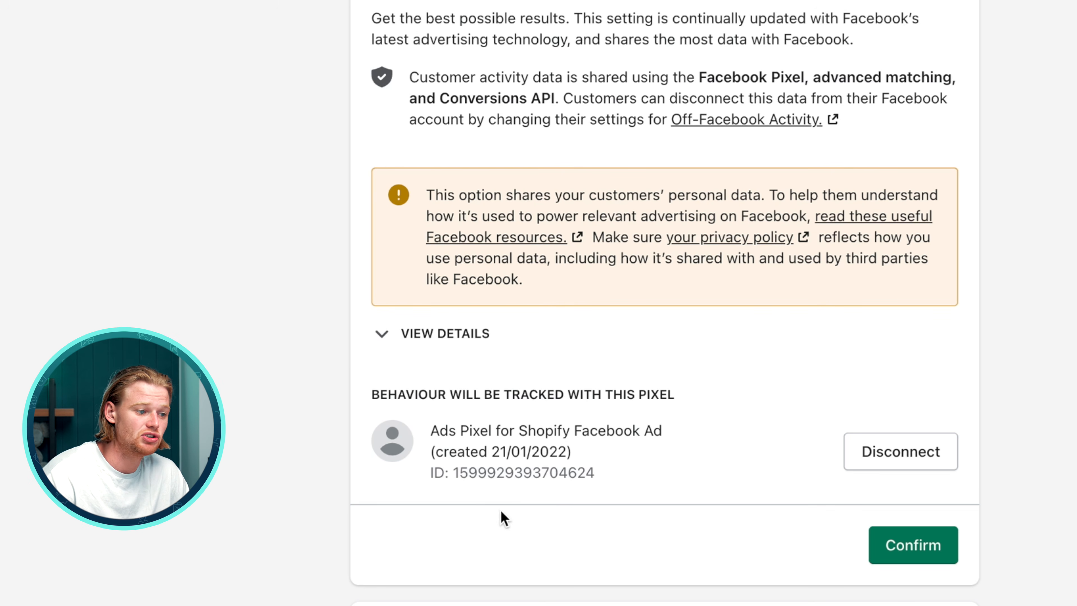
pyautogui.doubleClick(500, 470)
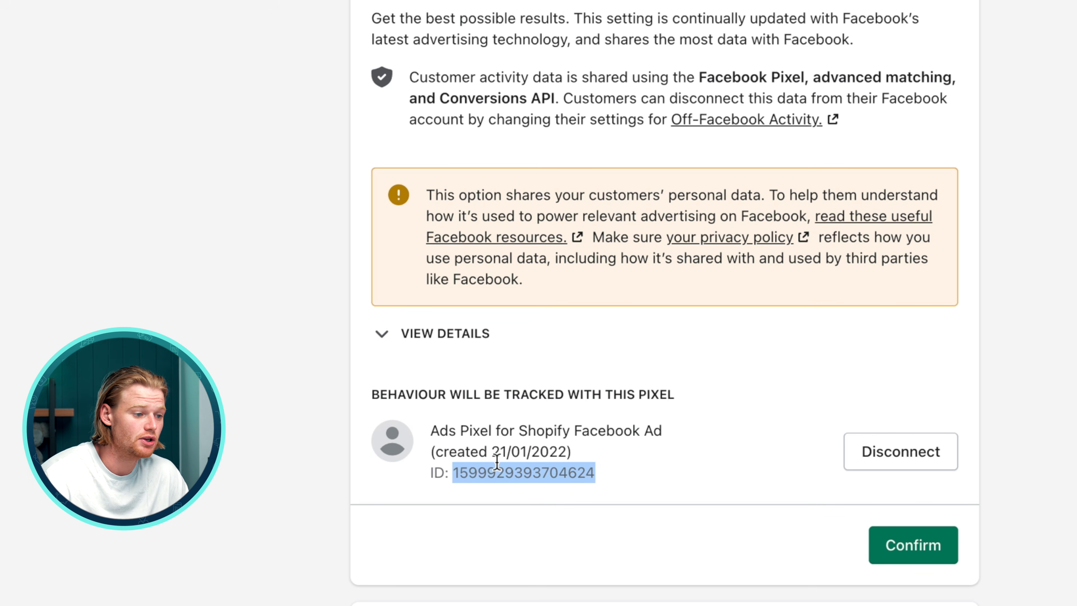
pyautogui.click(888, 444)
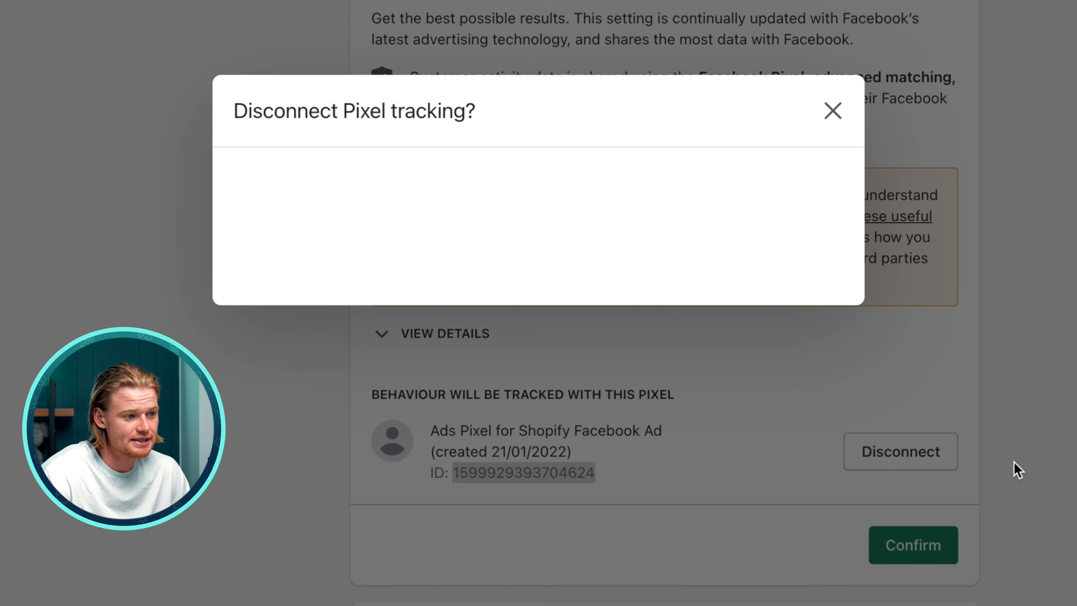
pyautogui.click(829, 273)
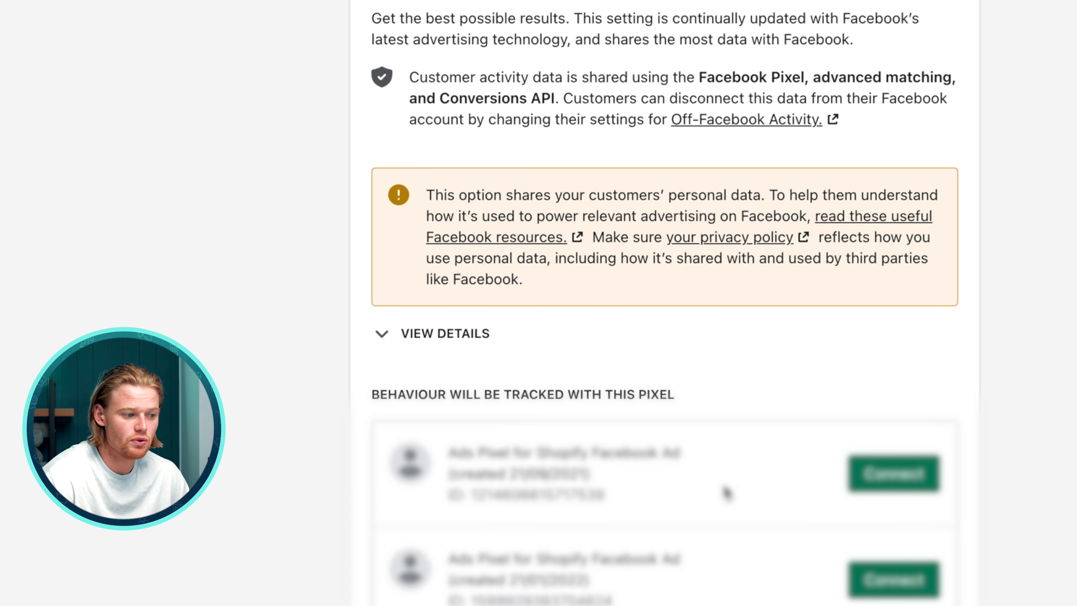
pyautogui.scroll(-8, 726, 492)
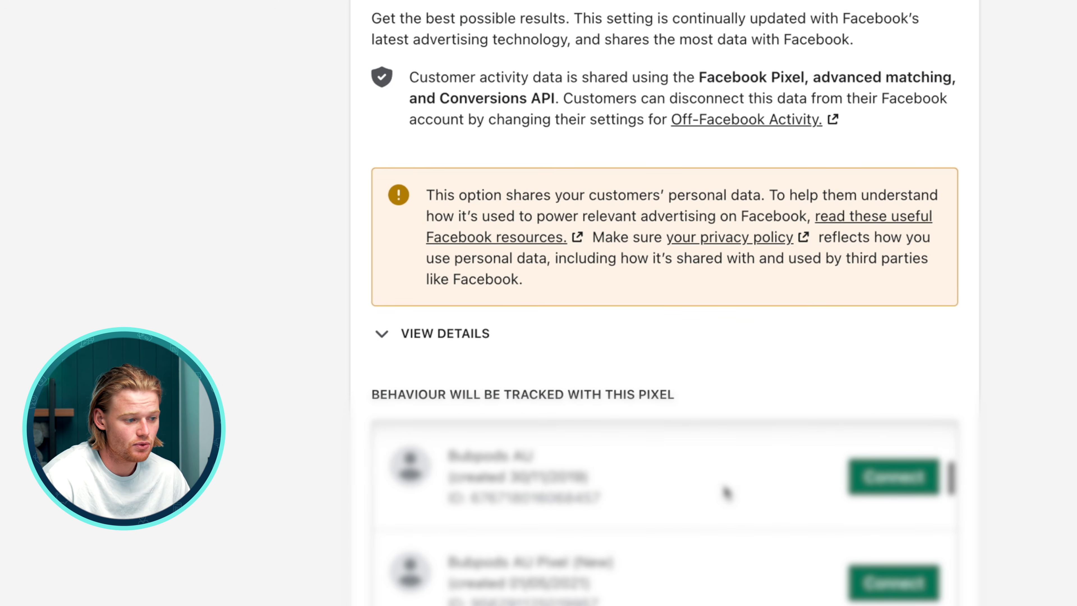
pyautogui.scroll(-3, 725, 492)
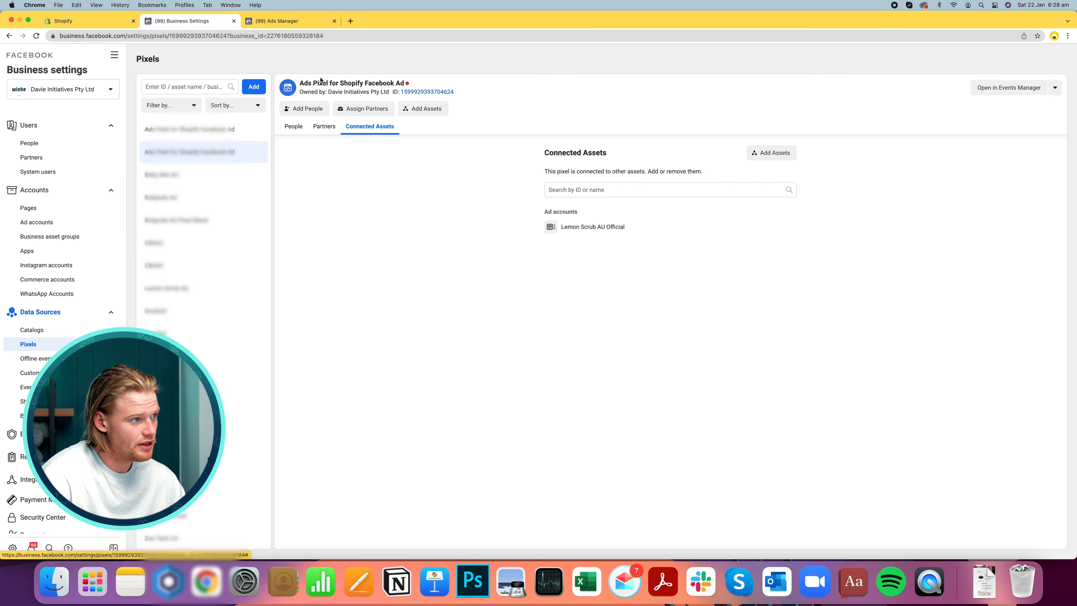
# Open the Ads Pixel for Shopify Facebook Ad from Business Settings in Events Manager
pyautogui.moveTo(304, 81); pyautogui.dragTo(487, 98)
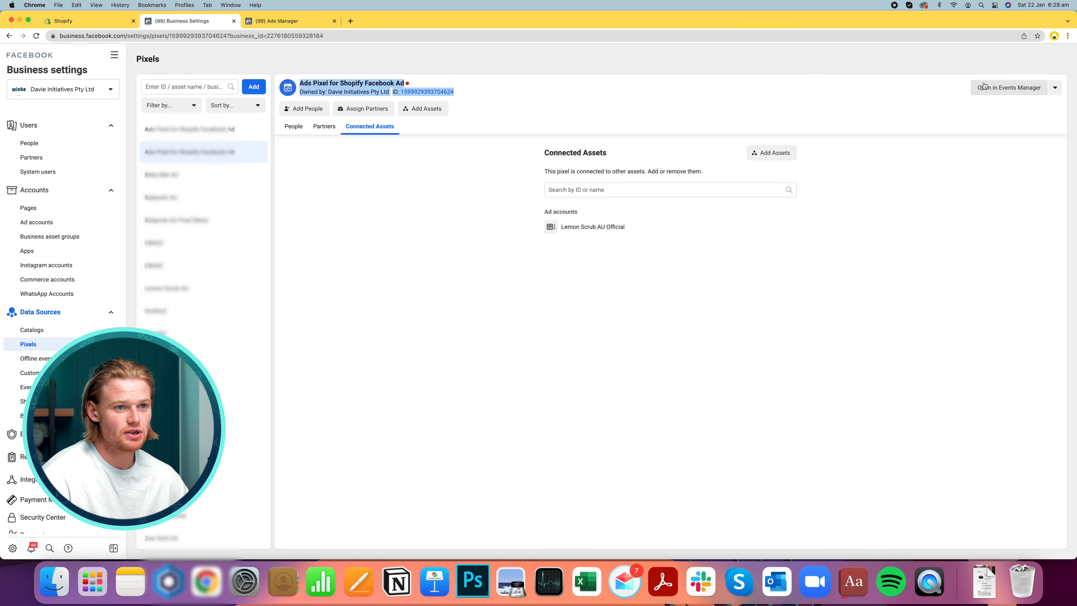
pyautogui.click(1002, 87)
pyautogui.click(187, 21)
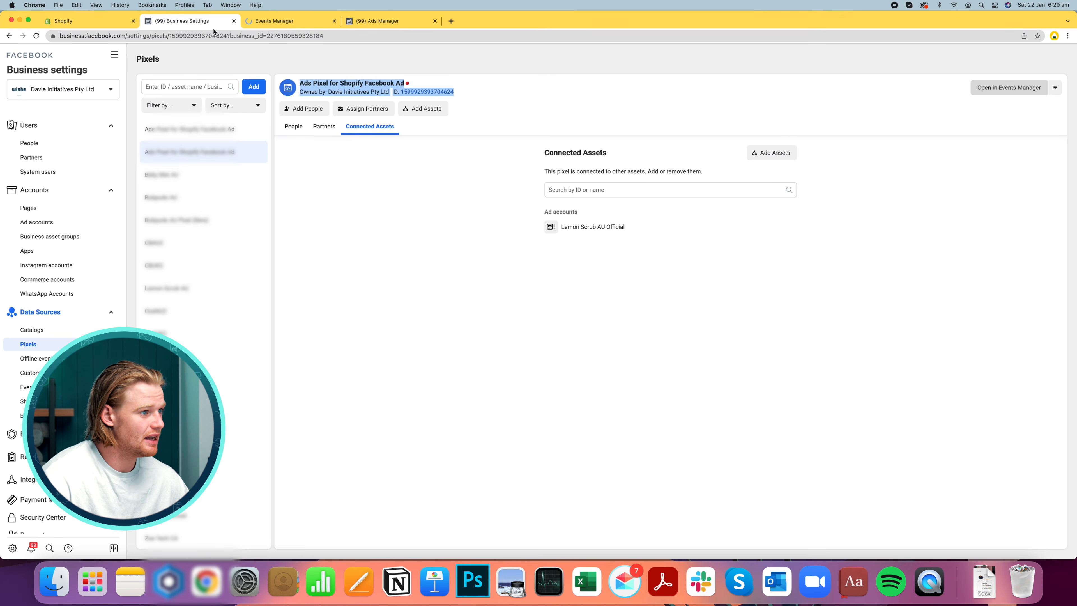
pyautogui.moveTo(481, 98); pyautogui.dragTo(406, 96)
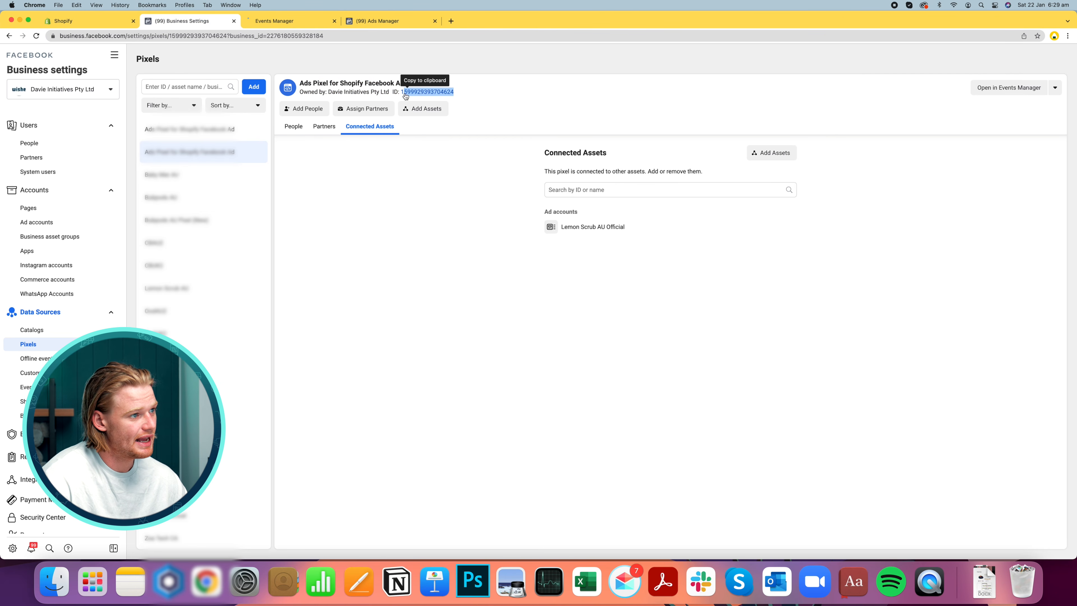
pyautogui.click(283, 21)
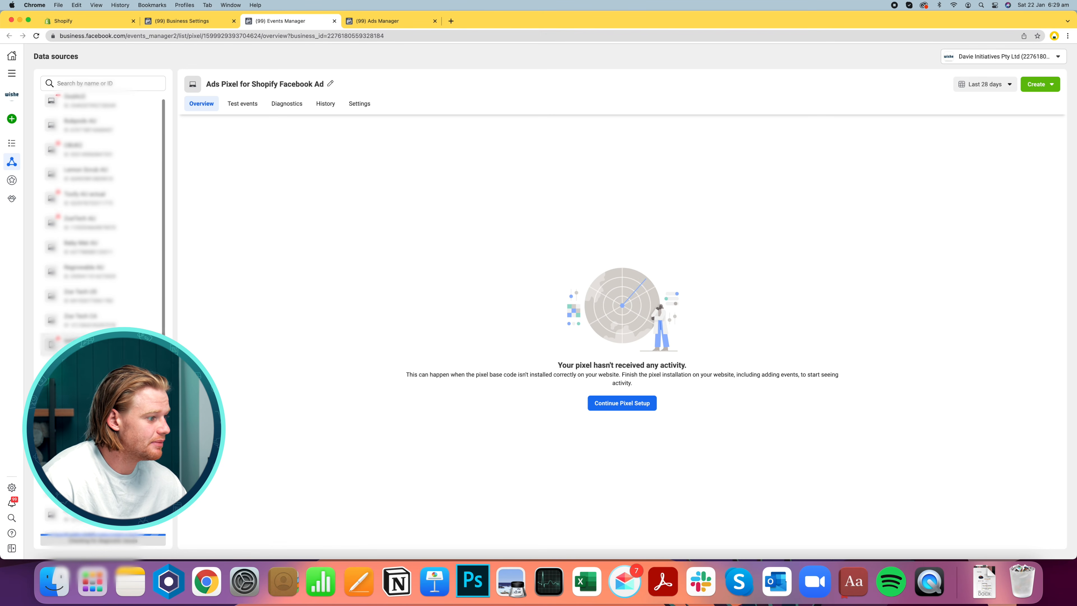
pyautogui.scroll(-5, 106, 183)
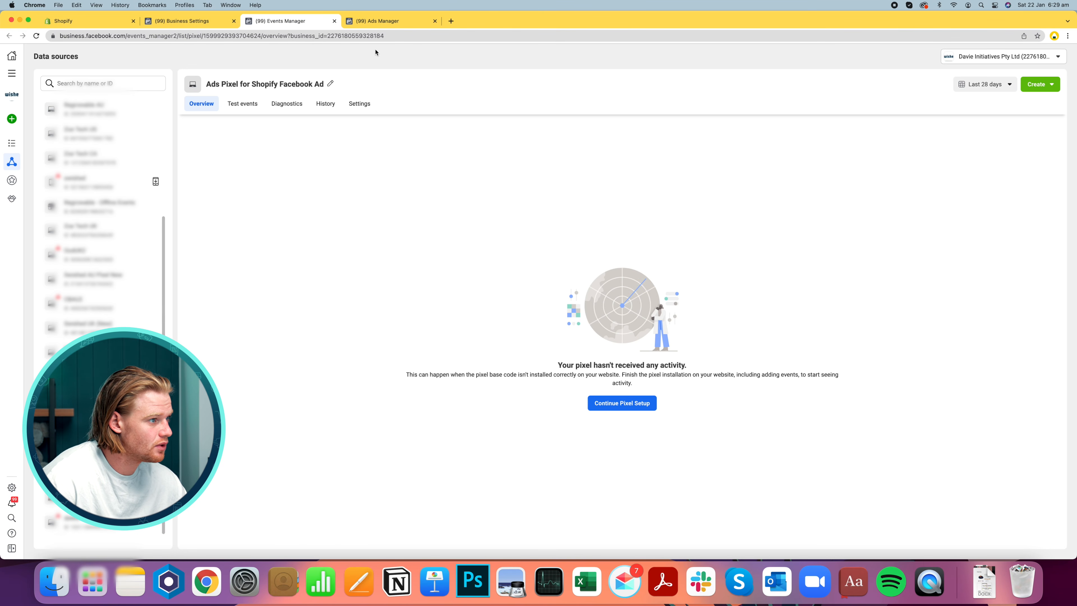
# Rename the pixel to Lemon Scrub AU Official
pyautogui.click(331, 83)
pyautogui.press('super+a')
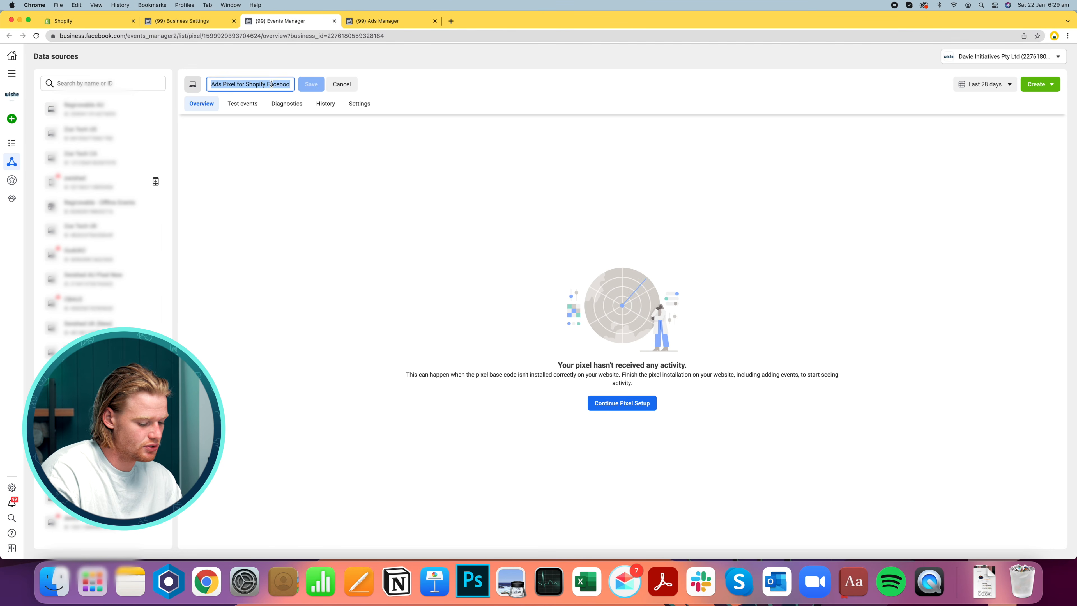
pyautogui.write('Lemon Scrub')
pyautogui.write(' AU Offic')
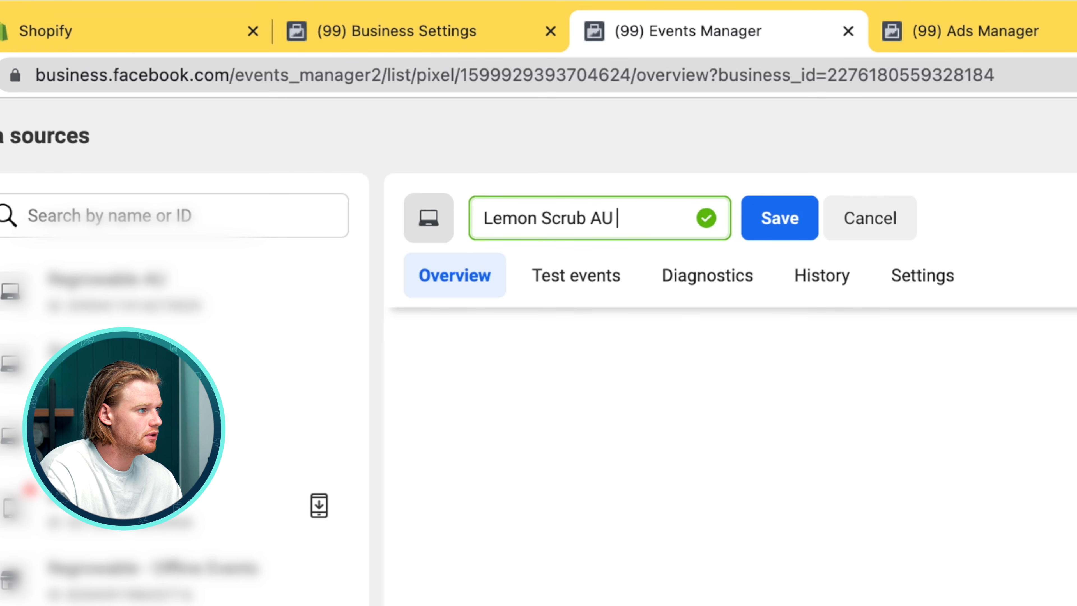
pyautogui.write('e')
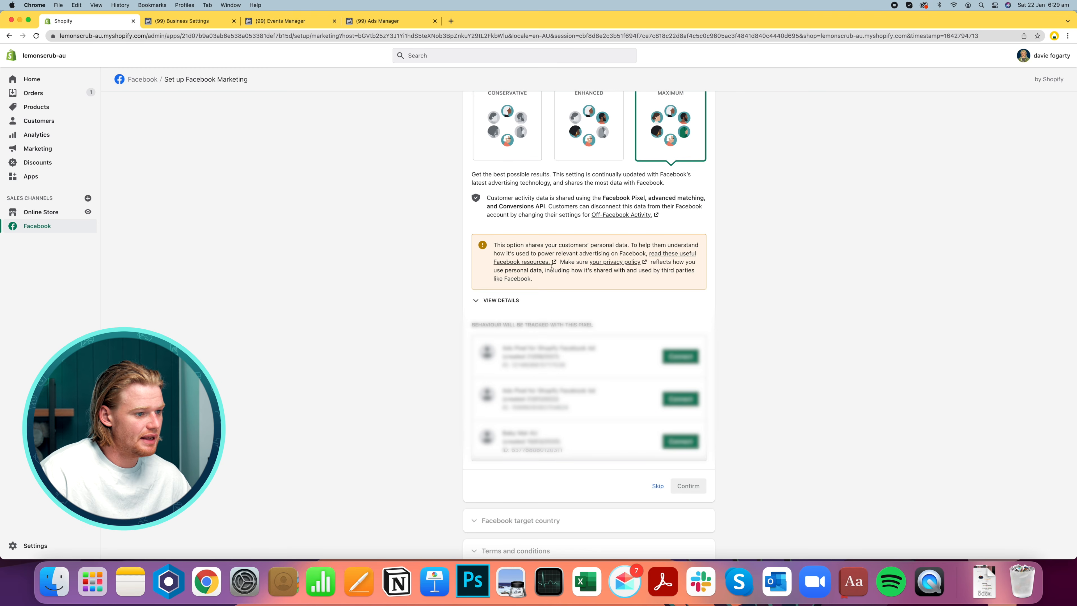
# Connect the renamed Shopify Facebook Ad pixel in the Shopify data sharing section
pyautogui.scroll(-1, 440, 302)
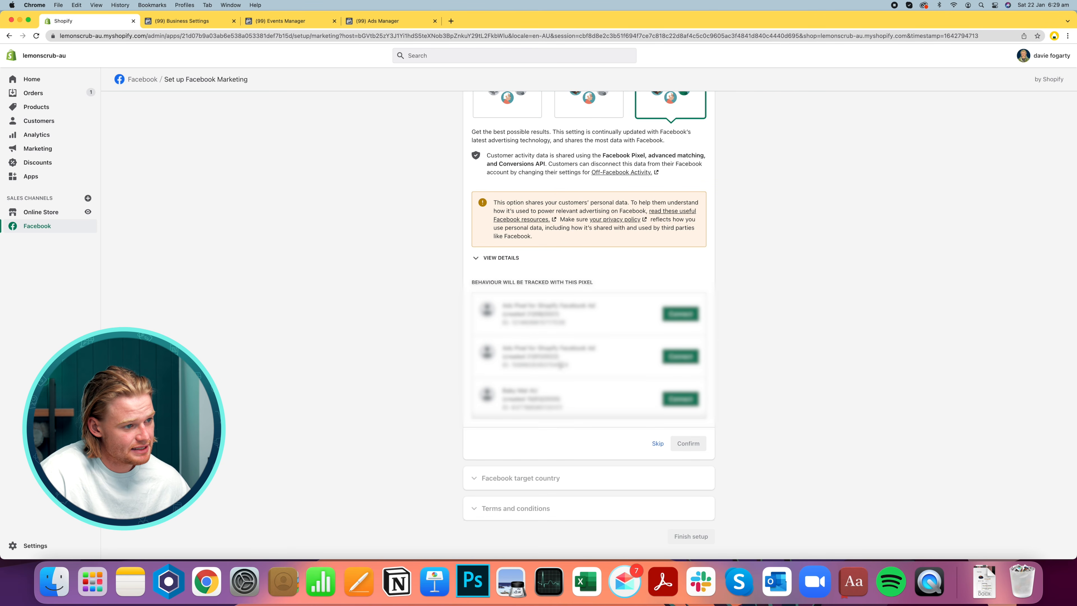
pyautogui.moveTo(511, 365); pyautogui.dragTo(568, 365)
pyautogui.click(680, 356)
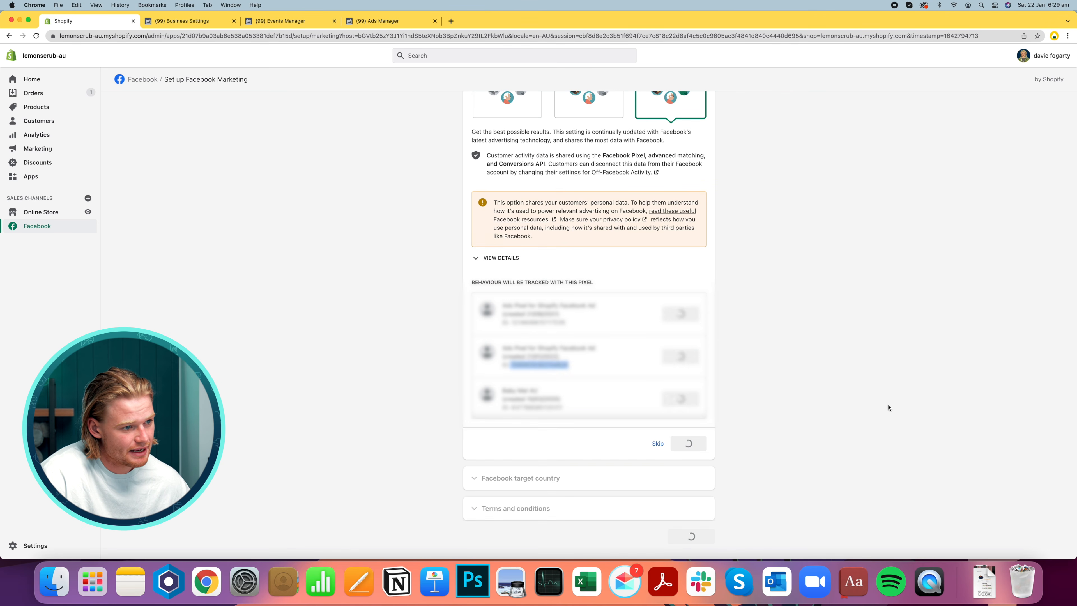
pyautogui.moveTo(563, 416); pyautogui.dragTo(503, 397)
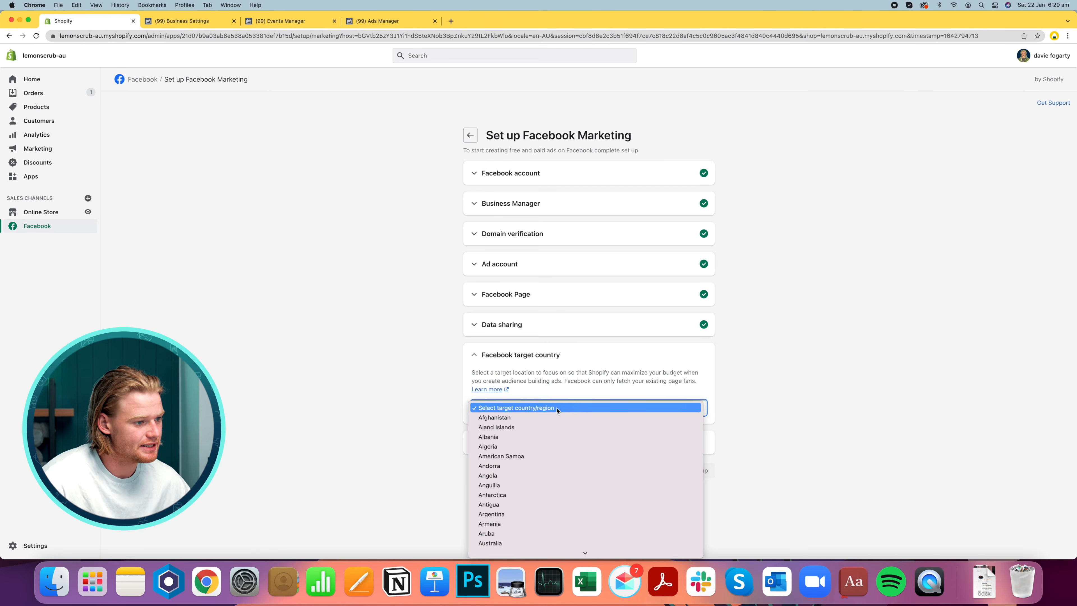
# Set the Facebook target country to Australia and finish the Facebook Marketing setup
pyautogui.scroll(-4, 557, 410)
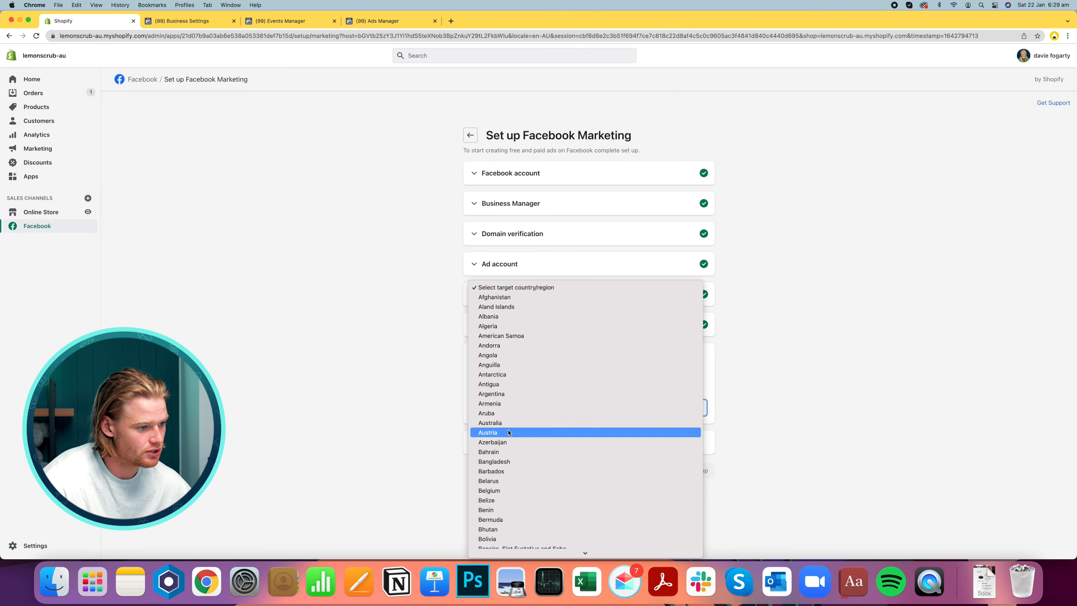
pyautogui.click(534, 423)
pyautogui.click(505, 357)
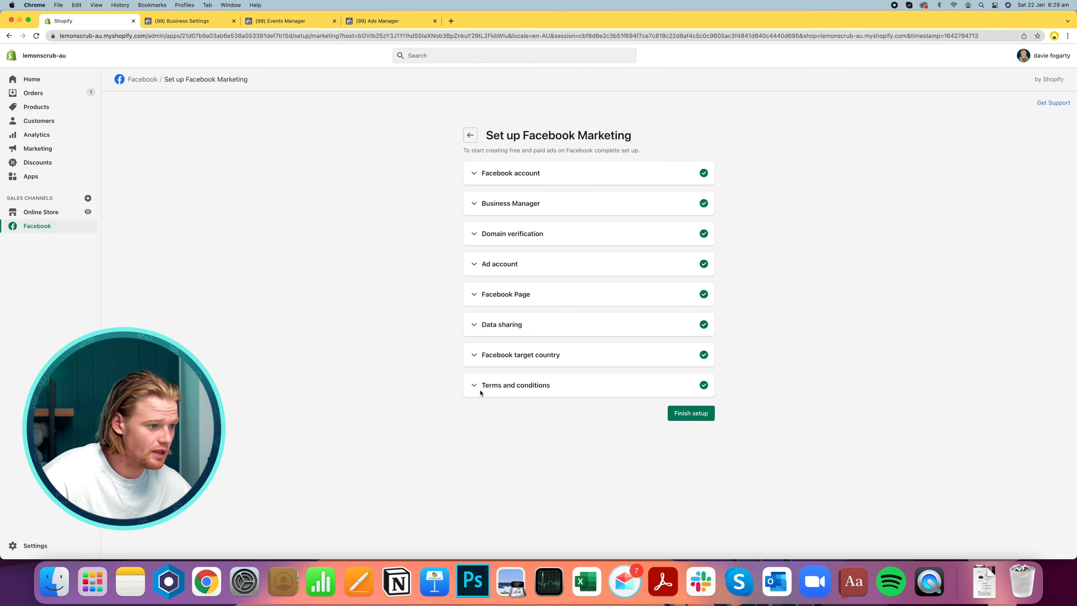
pyautogui.click(690, 440)
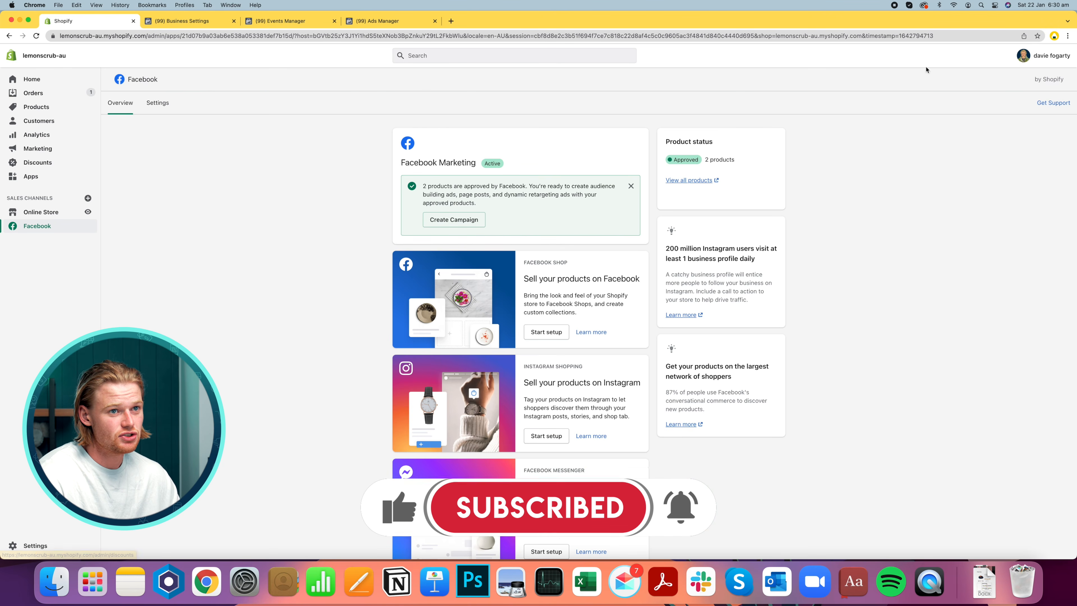
# Search for the Facebook Pixel Helper Chrome extension and pin it to the browser toolbar
pyautogui.click(451, 21)
pyautogui.write('pixel helper chrome')
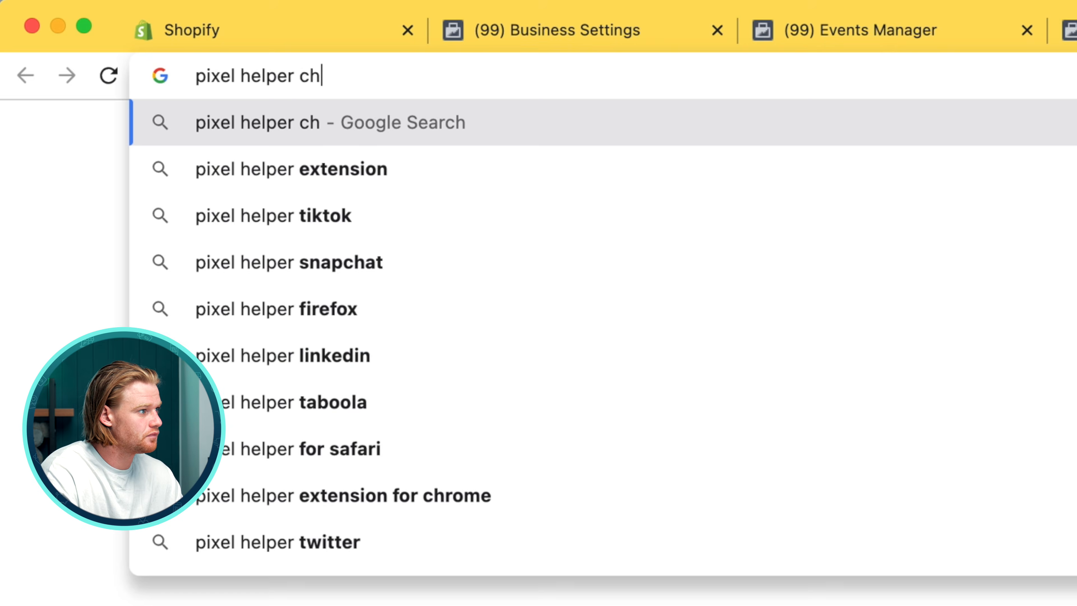
pyautogui.press('Return')
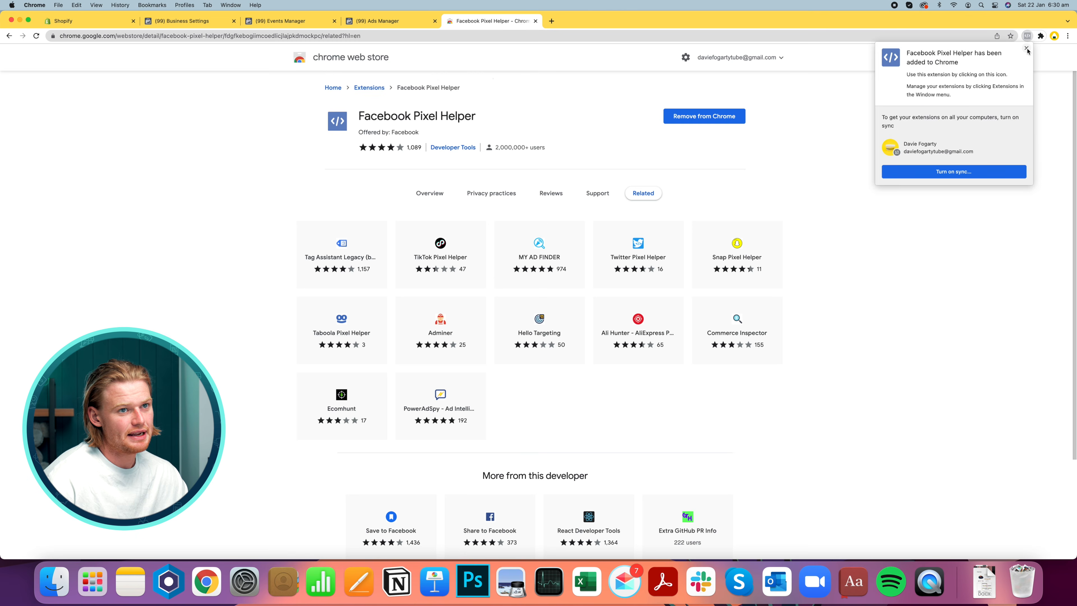
pyautogui.click(1042, 36)
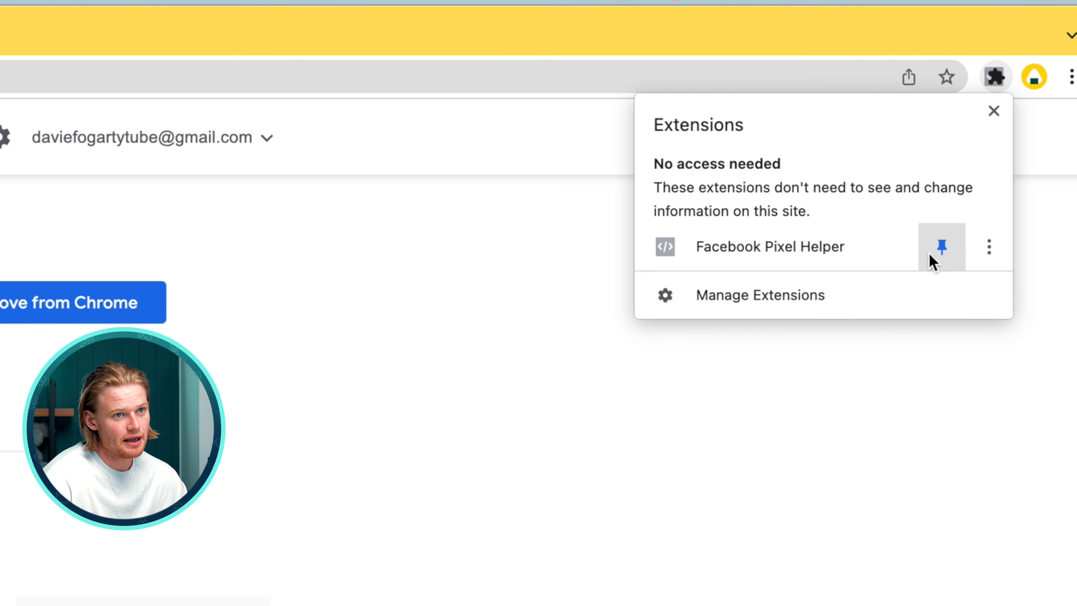
pyautogui.click(1020, 98)
# Open trylemonscrub.com.au in a new tab and check its pixel with Pixel Helper
pyautogui.click(550, 22)
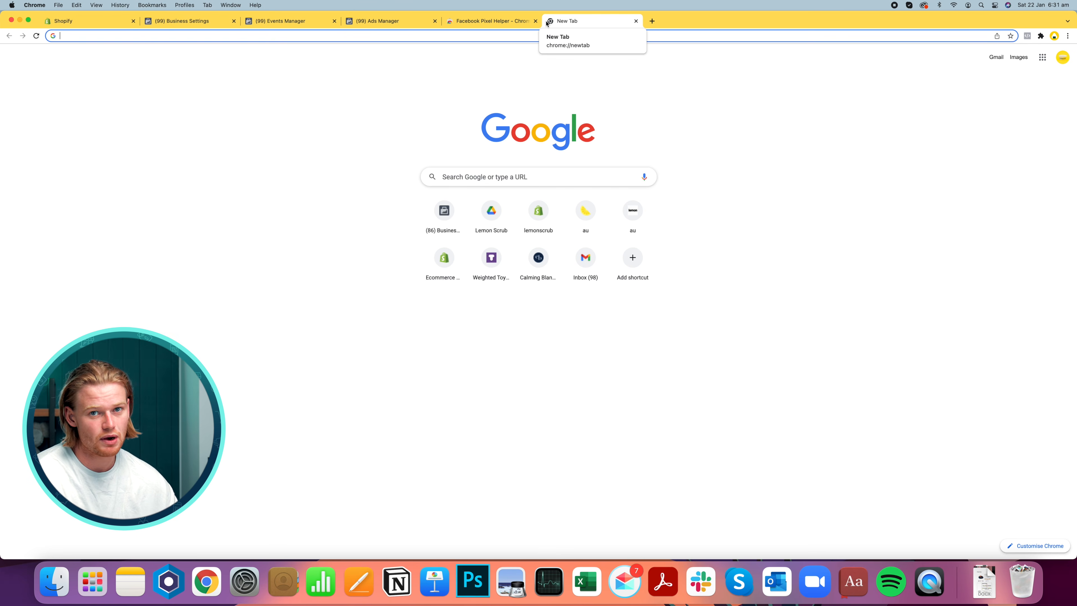
pyautogui.write('trylemonscrub.com.au')
pyautogui.press('Return')
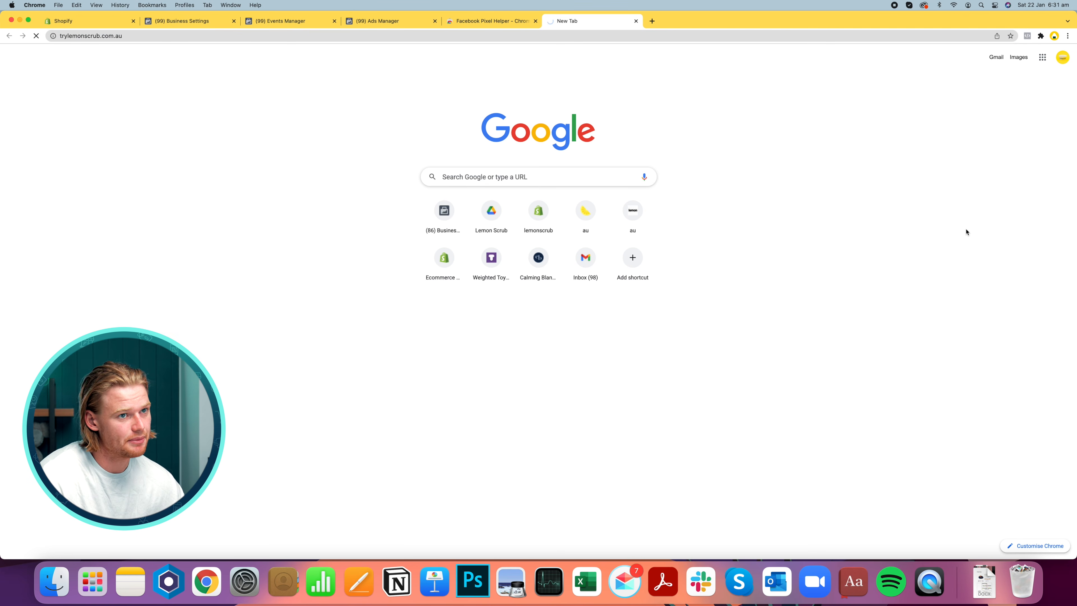
pyautogui.click(1028, 35)
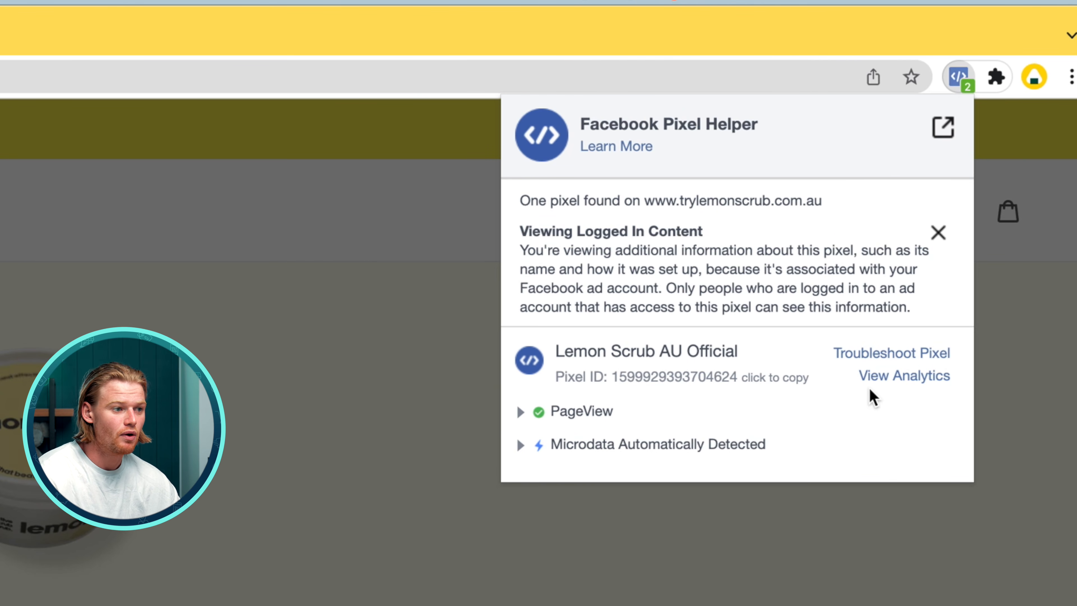
# Open the Shop Lemon Scrub product page and expand the ViewContent event in Pixel Helper
pyautogui.click(424, 104)
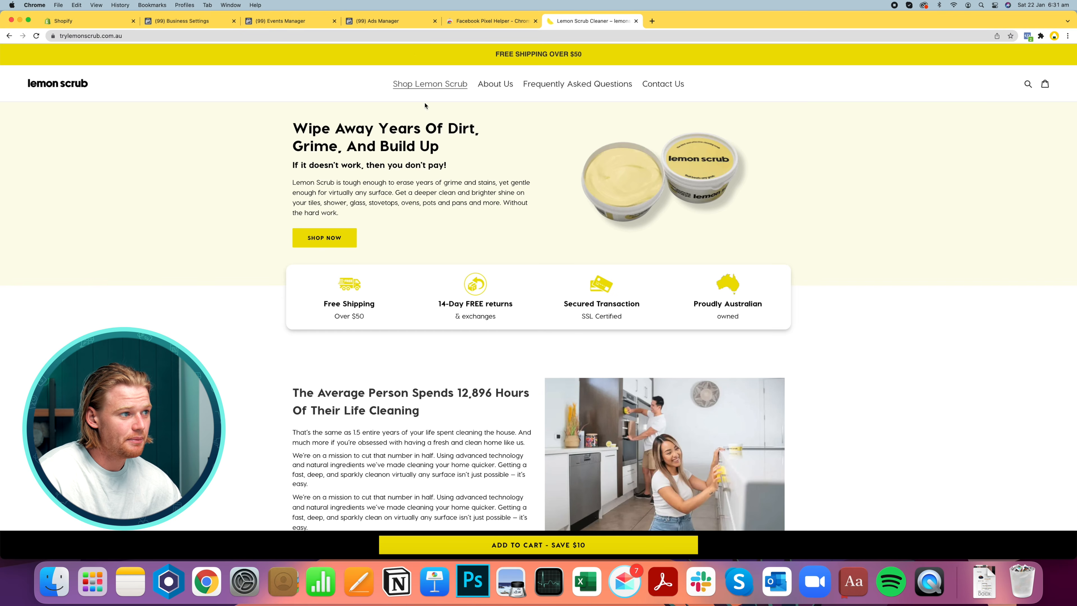
pyautogui.click(422, 83)
pyautogui.click(1028, 36)
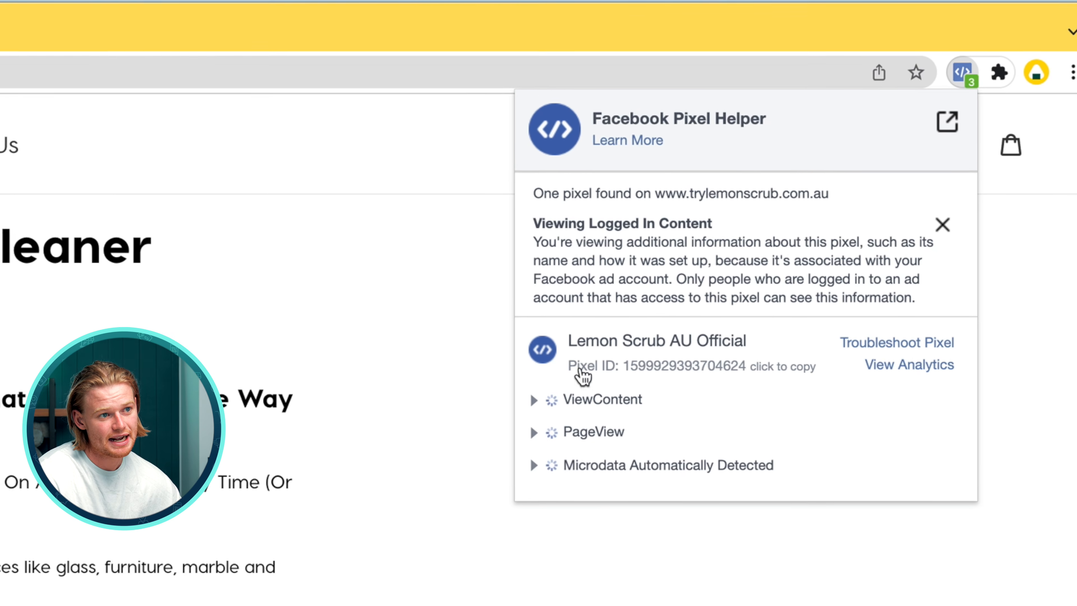
pyautogui.click(549, 418)
pyautogui.click(549, 417)
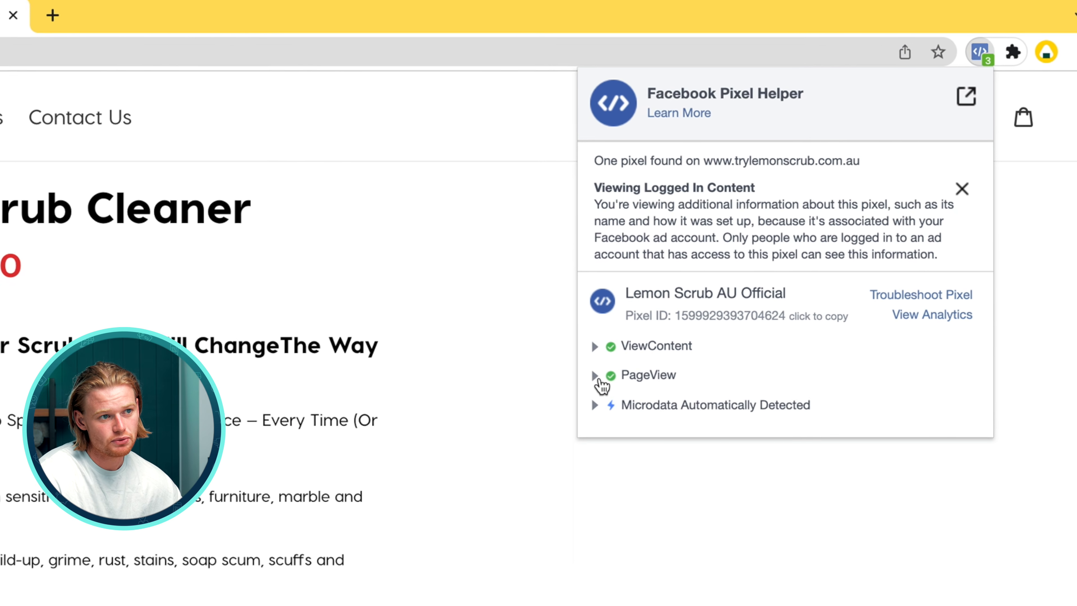
pyautogui.click(610, 332)
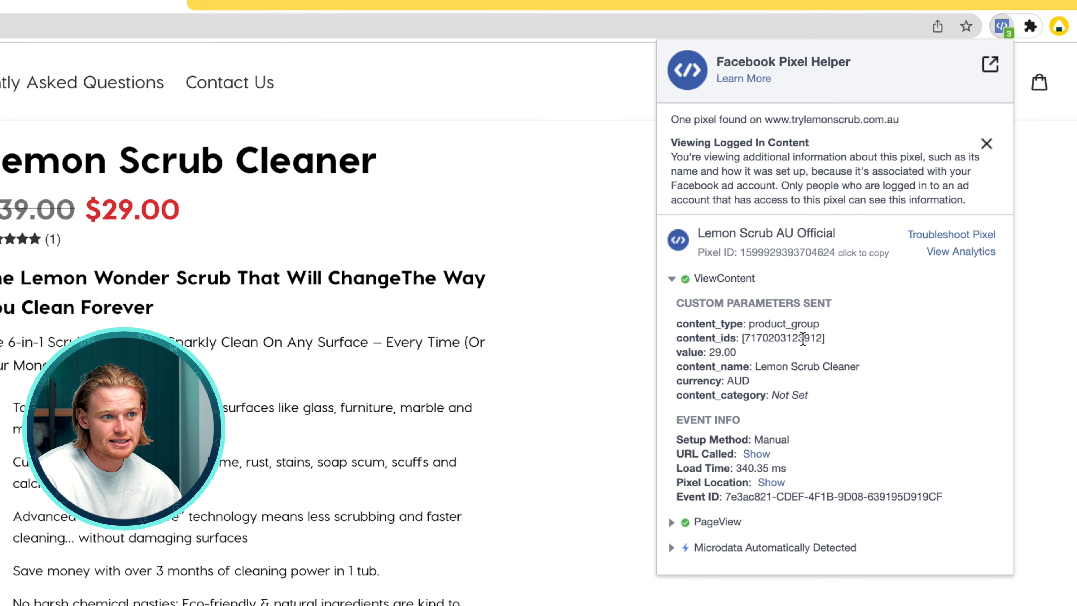
# Examine the ViewContent event's custom parameters such as content_type and content_ids
pyautogui.doubleClick(802, 340)
pyautogui.click(808, 336)
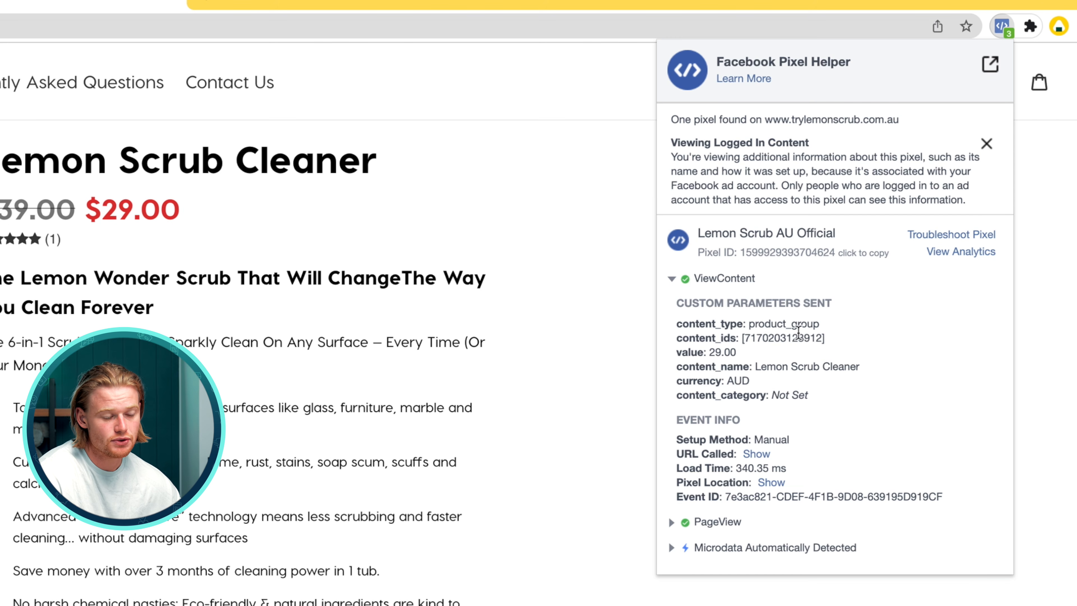
pyautogui.doubleClick(750, 324)
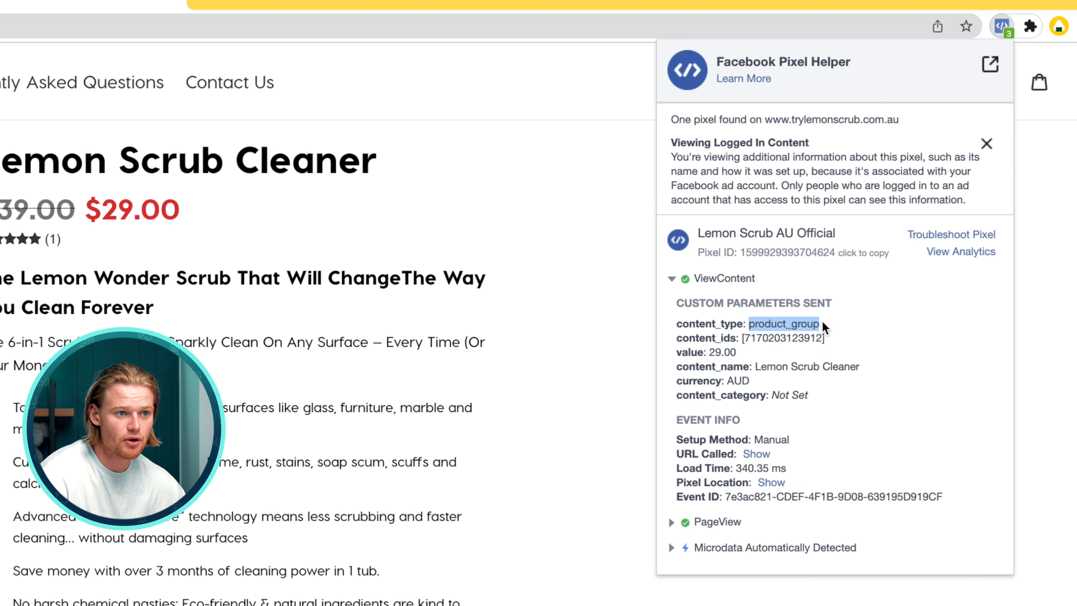
pyautogui.doubleClick(792, 339)
pyautogui.doubleClick(780, 338)
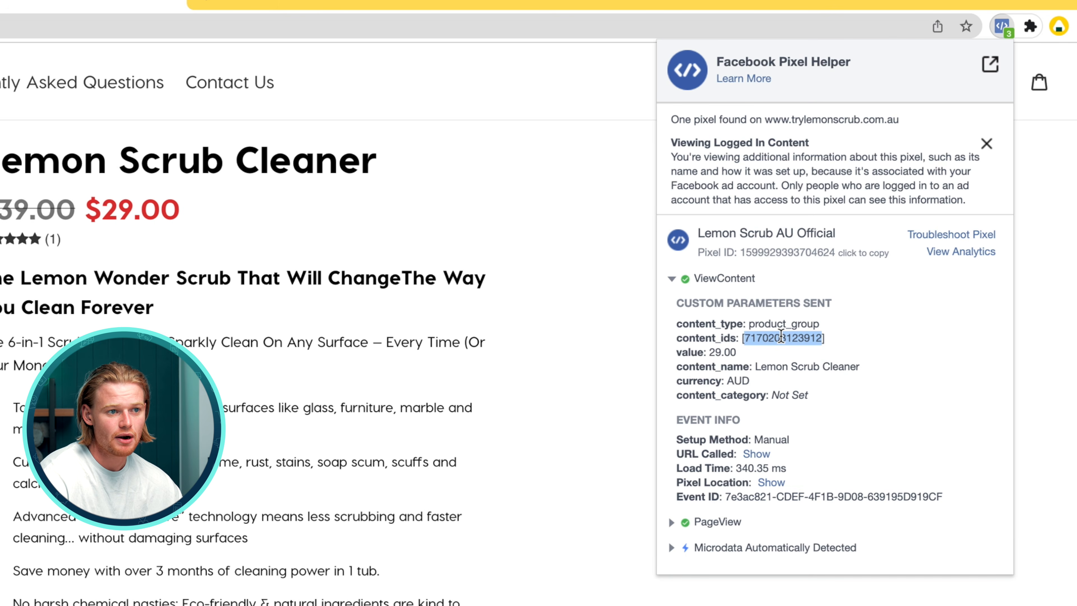
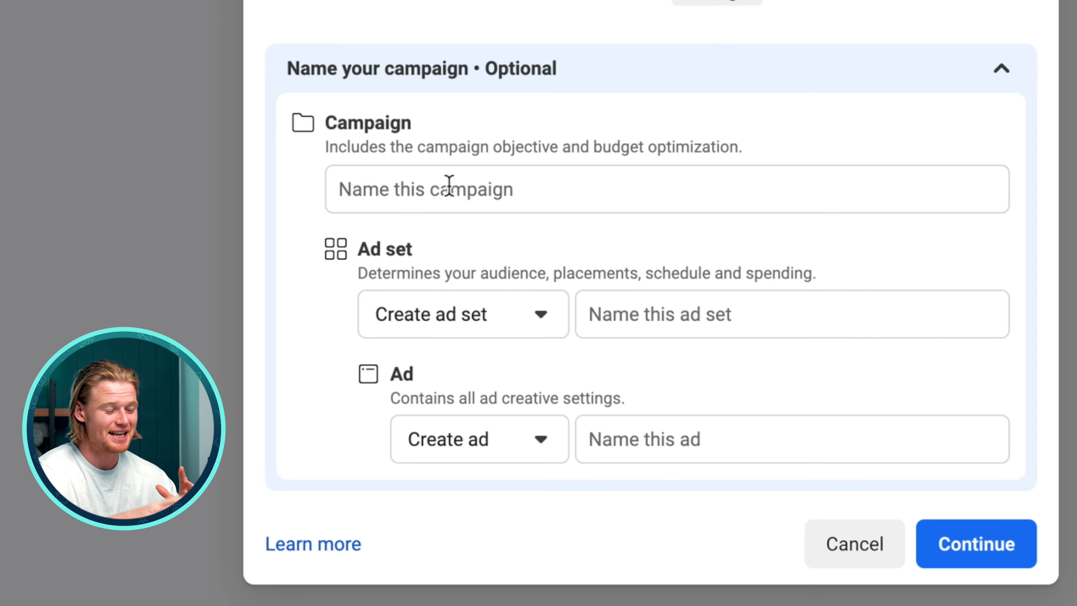
# Name the campaign 1 - Conversions Lemon Scrub Cleaner
pyautogui.moveTo(412, 251); pyautogui.dragTo(344, 251)
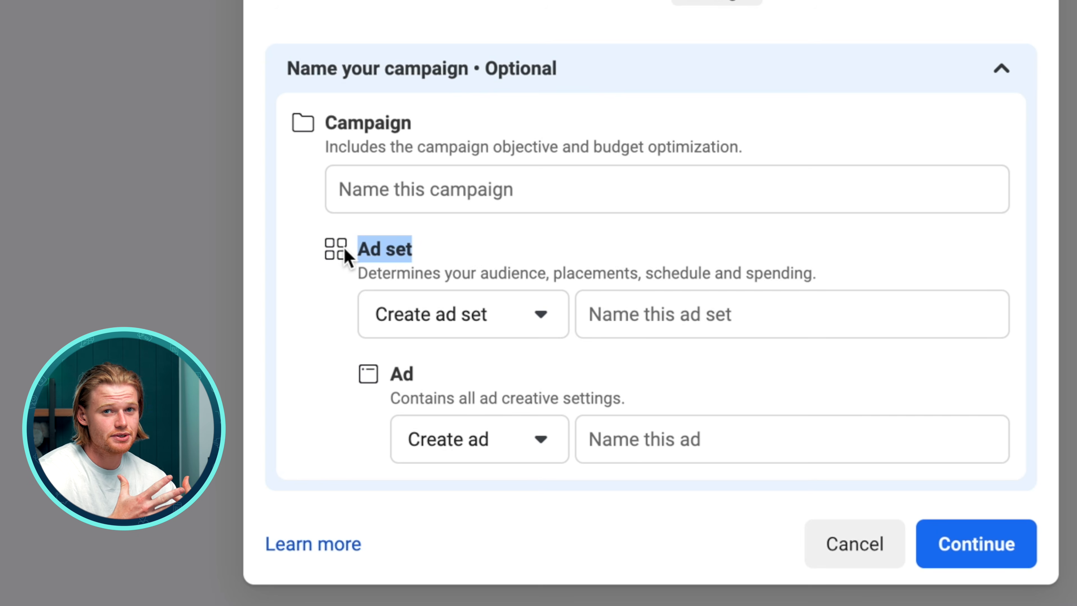
pyautogui.doubleClick(393, 374)
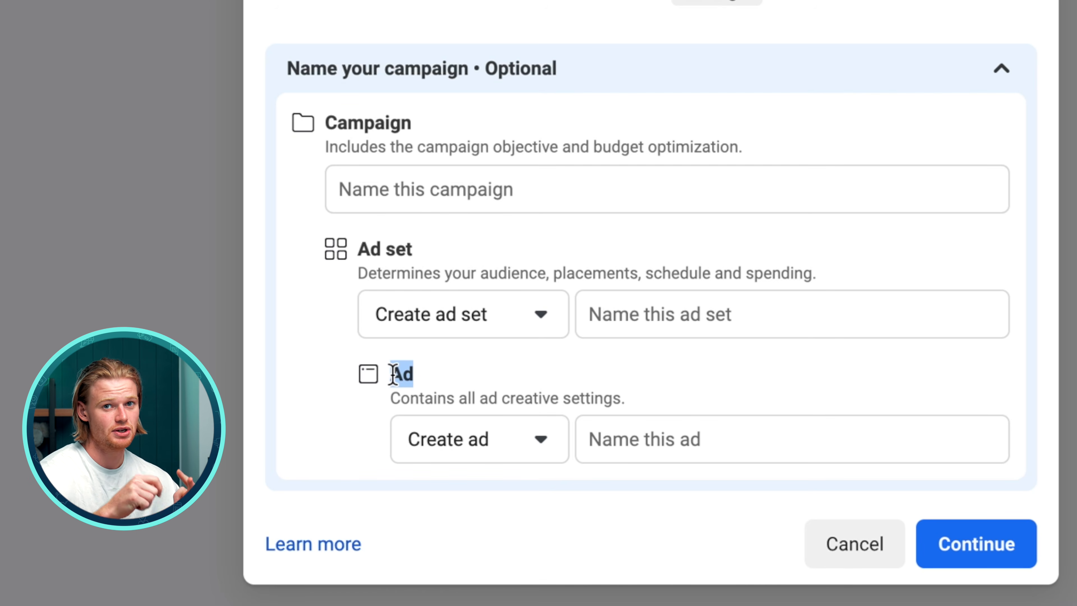
pyautogui.click(543, 185)
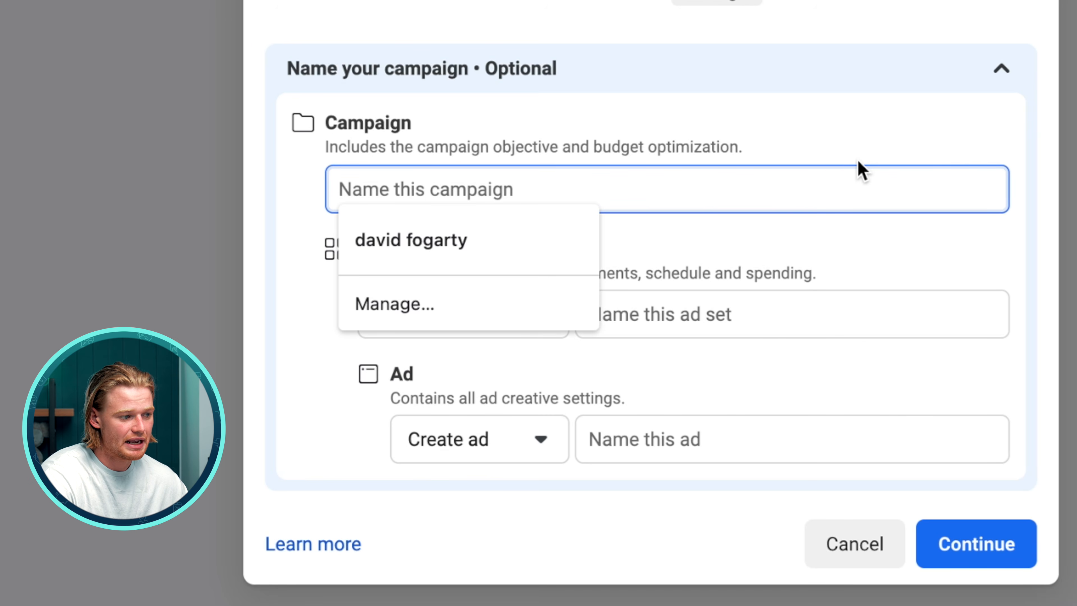
pyautogui.write('1')
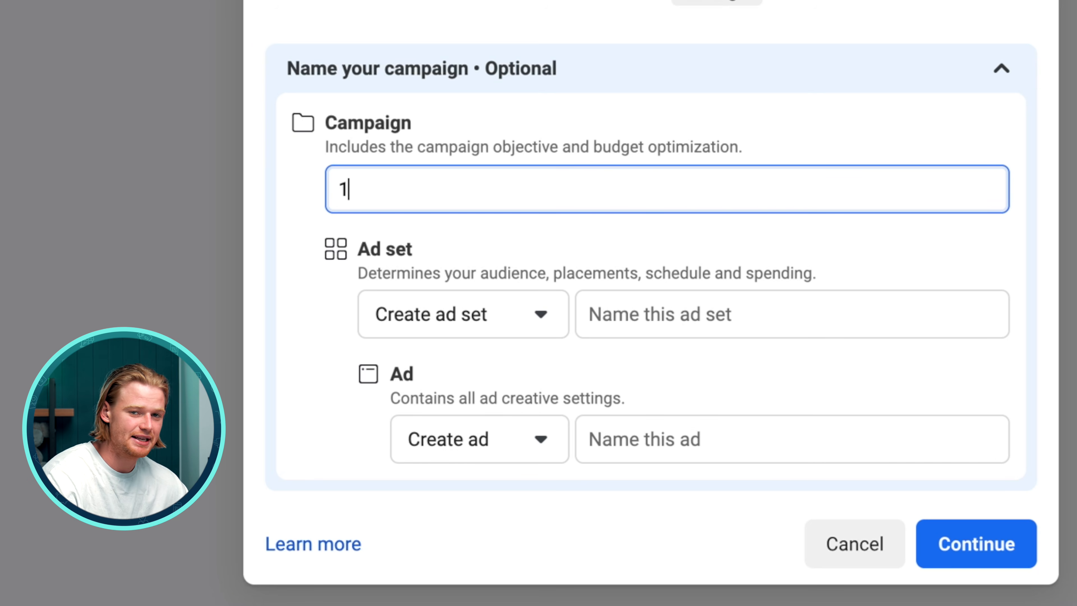
pyautogui.write(' - C')
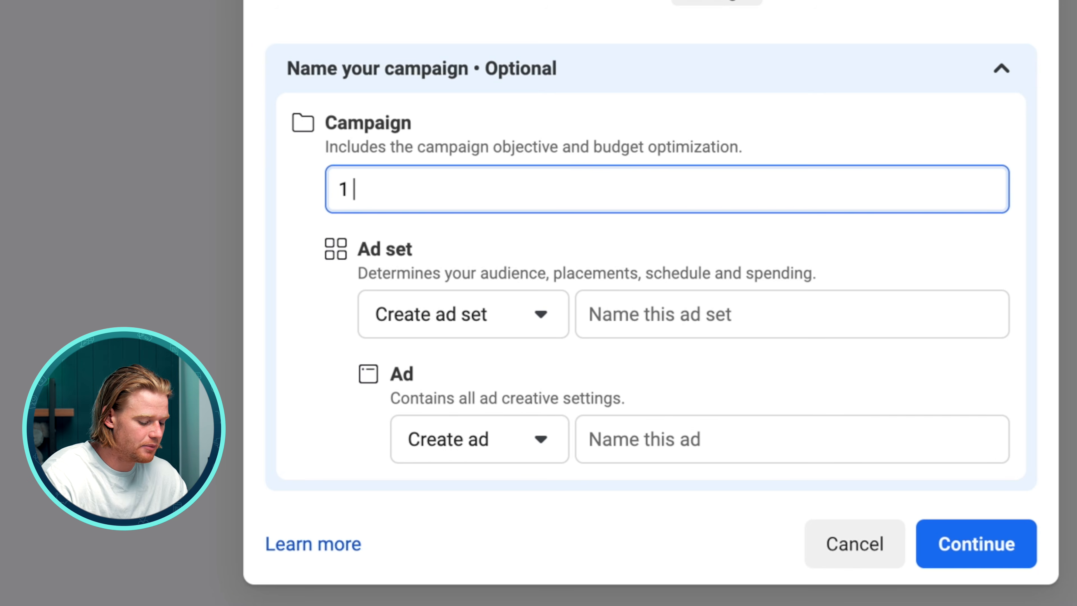
pyautogui.write('onversion')
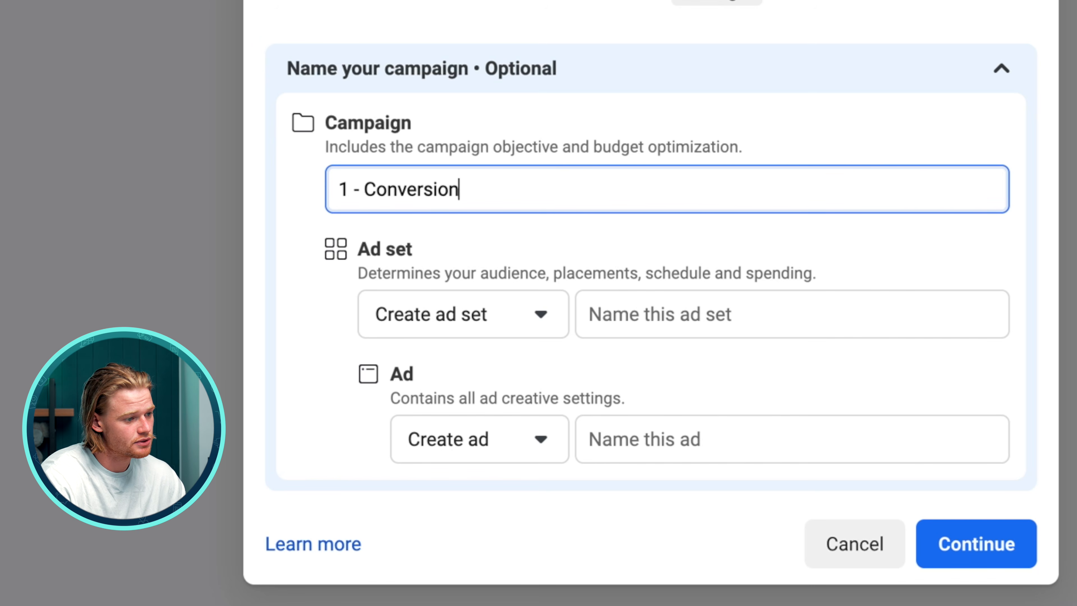
pyautogui.write('s Lemon Sc')
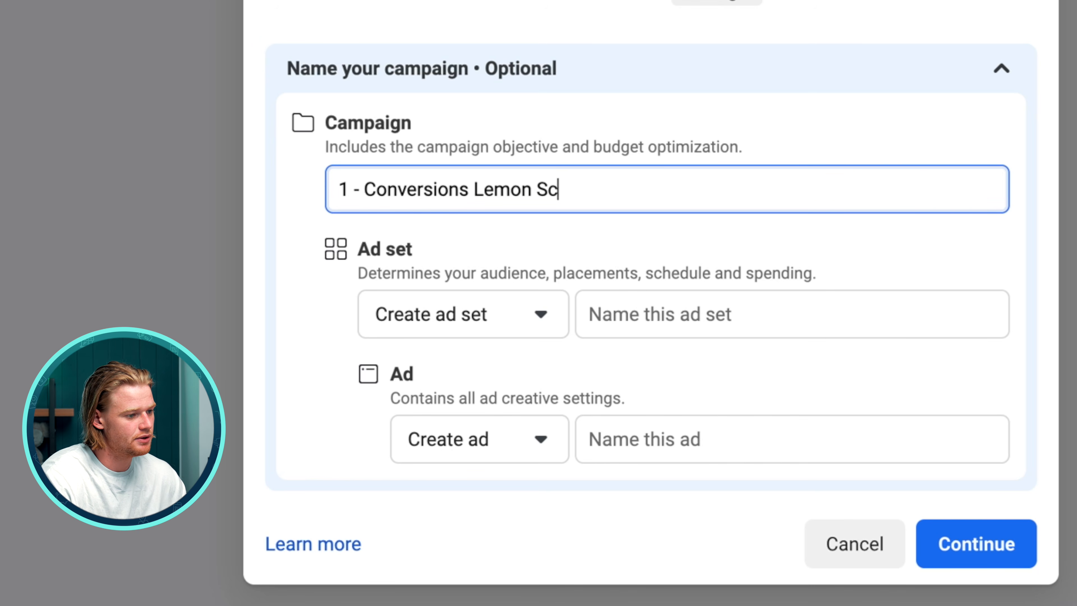
pyautogui.write('rub Cleaner')
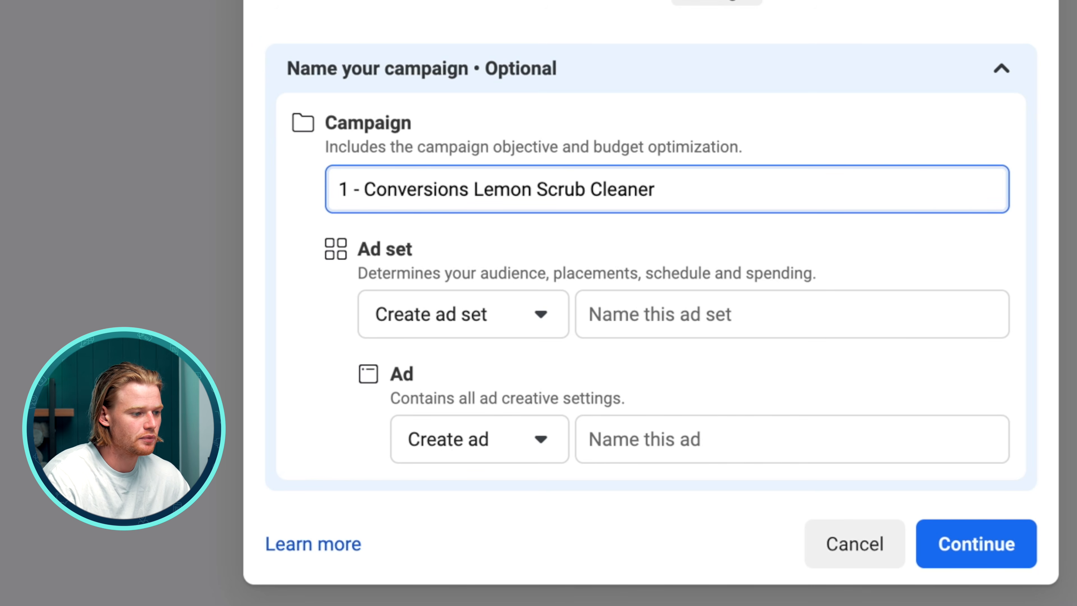
# Name the ad set Broad Australia and the ad Ad 1, and continue to create the draft campaign
pyautogui.press('Tab')
pyautogui.press('Tab')
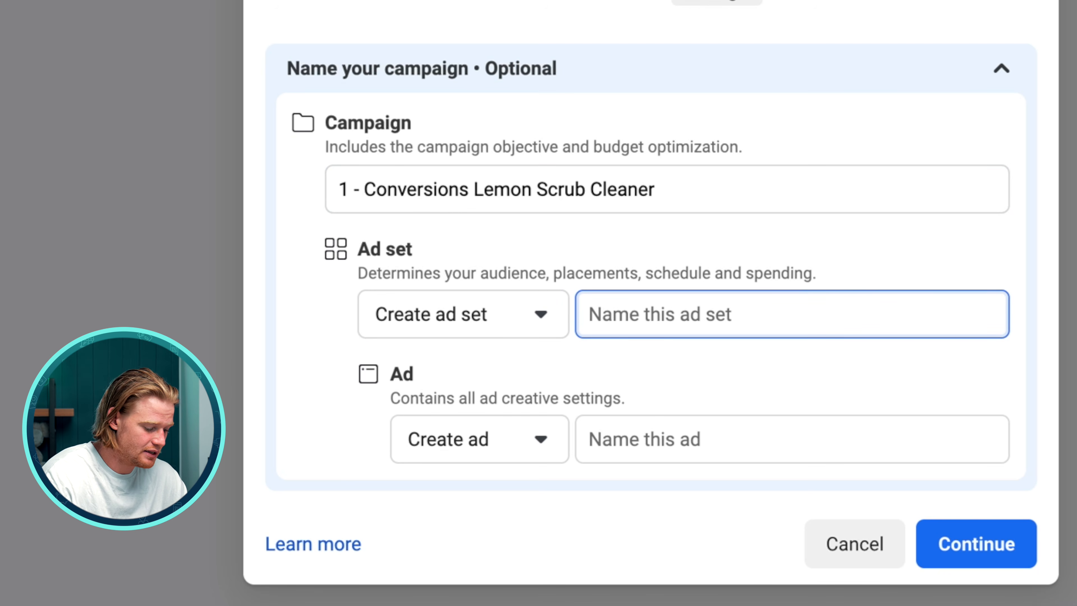
pyautogui.write('Broad Australia')
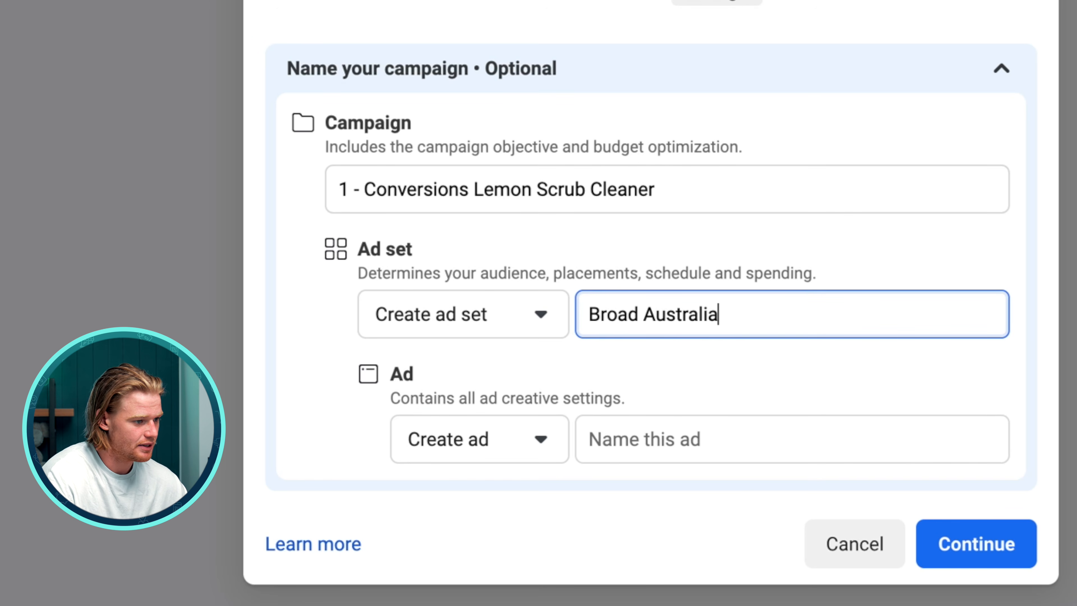
pyautogui.press('Tab')
pyautogui.press('Tab')
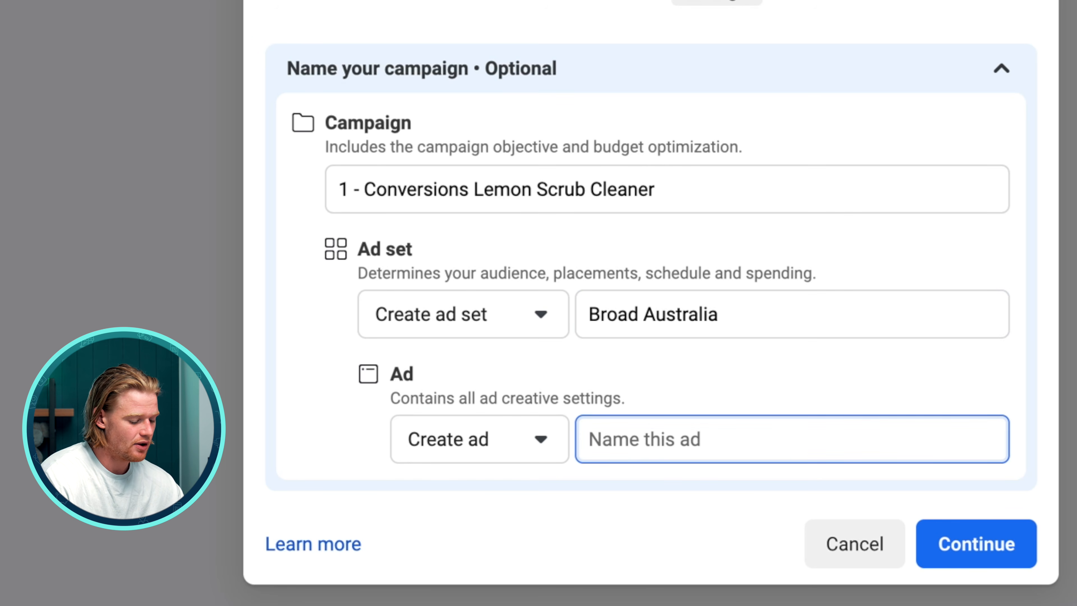
pyautogui.write('Ad 1')
pyautogui.press('Return')
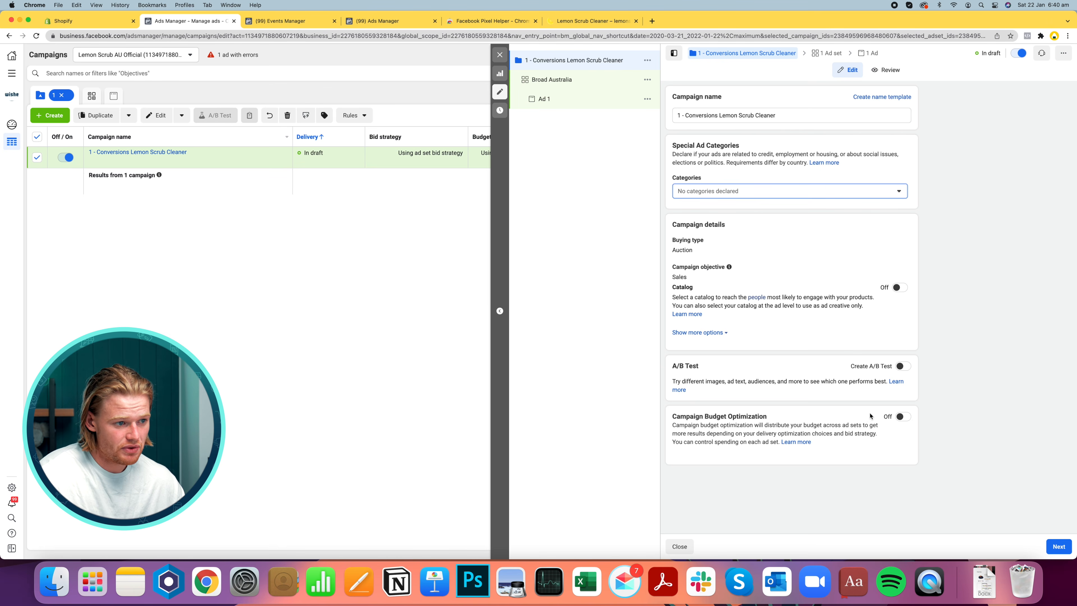
# Advance from the campaign settings to the Broad Australia ad set settings
pyautogui.moveTo(727, 414); pyautogui.dragTo(764, 433)
pyautogui.click(781, 421)
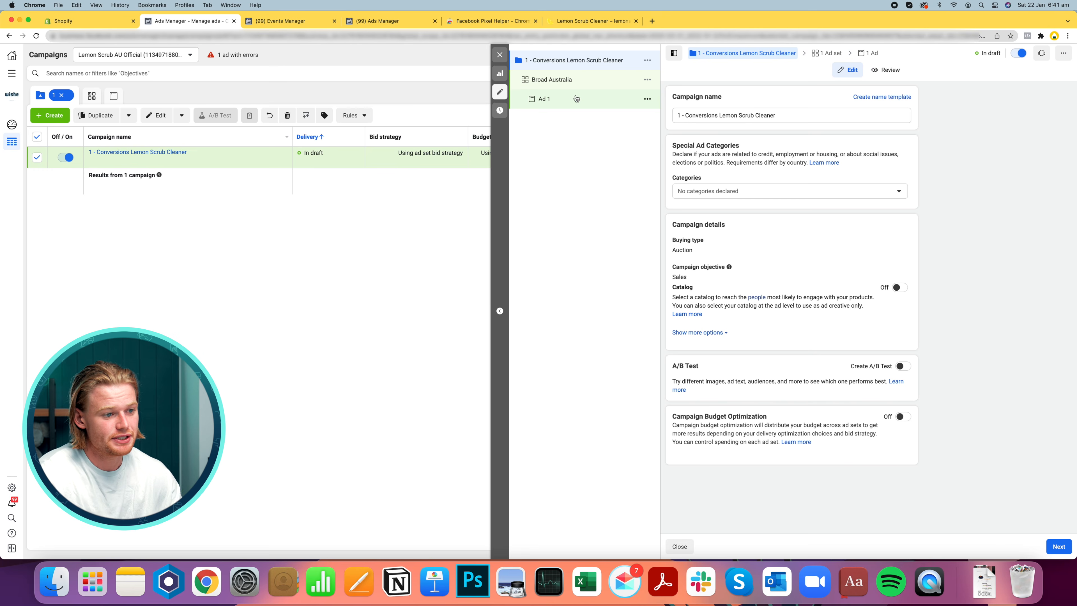
pyautogui.click(1057, 544)
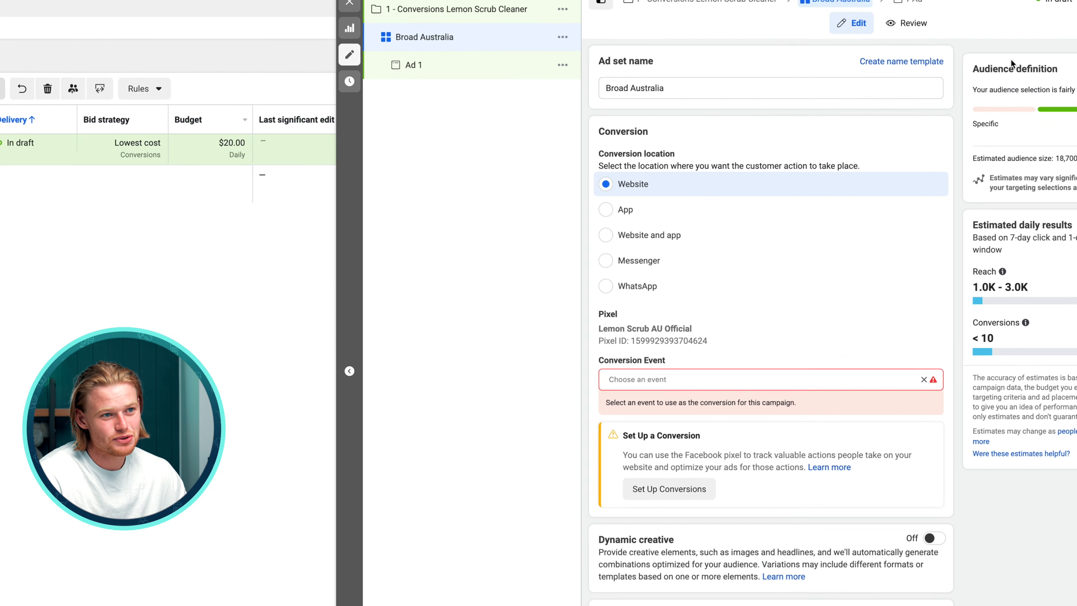
pyautogui.moveTo(932, 101); pyautogui.dragTo(1009, 93)
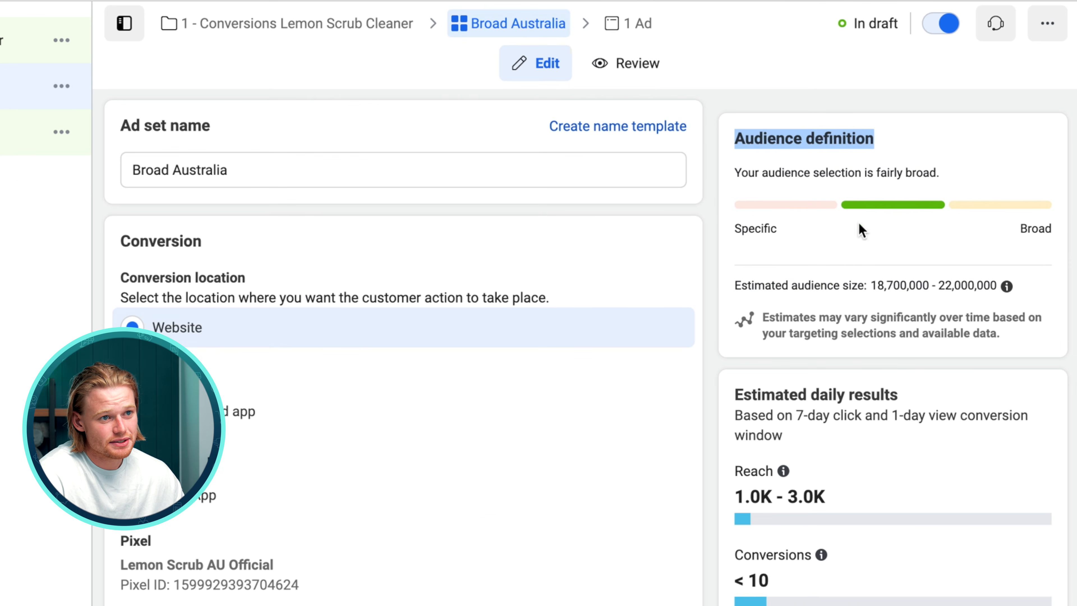
pyautogui.moveTo(997, 286); pyautogui.dragTo(1021, 292)
pyautogui.click(944, 304)
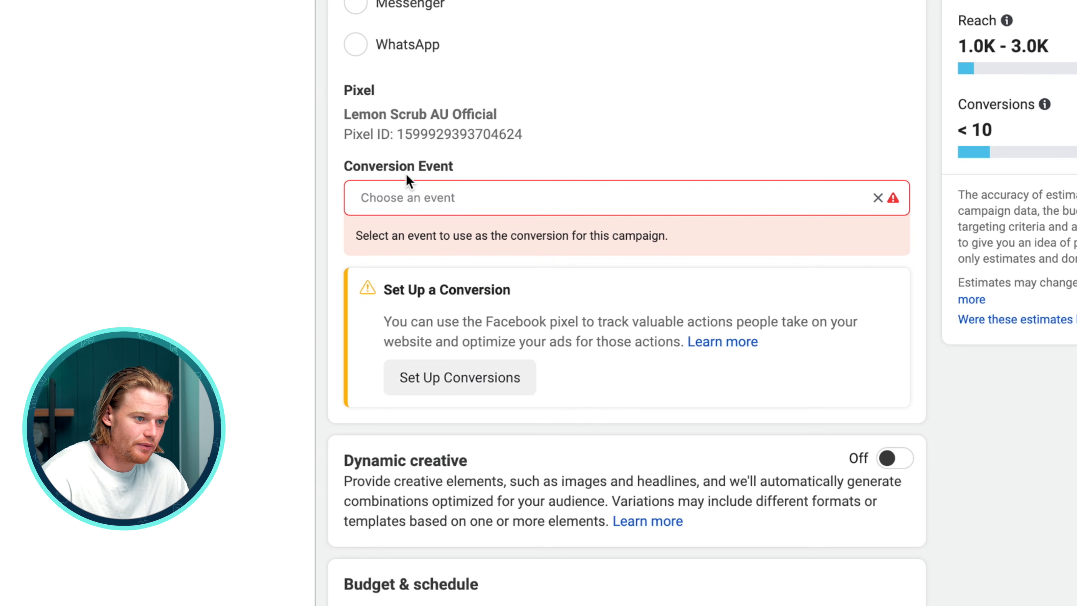
# Set the ad set's conversion event to Purchase
pyautogui.click(443, 189)
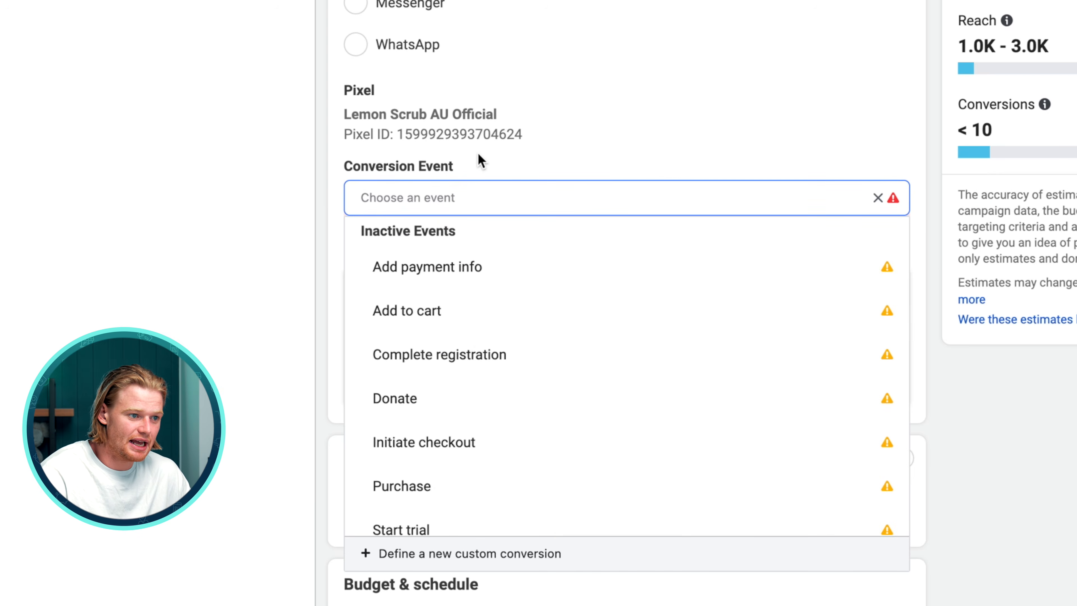
pyautogui.write('pur')
pyautogui.press('Return')
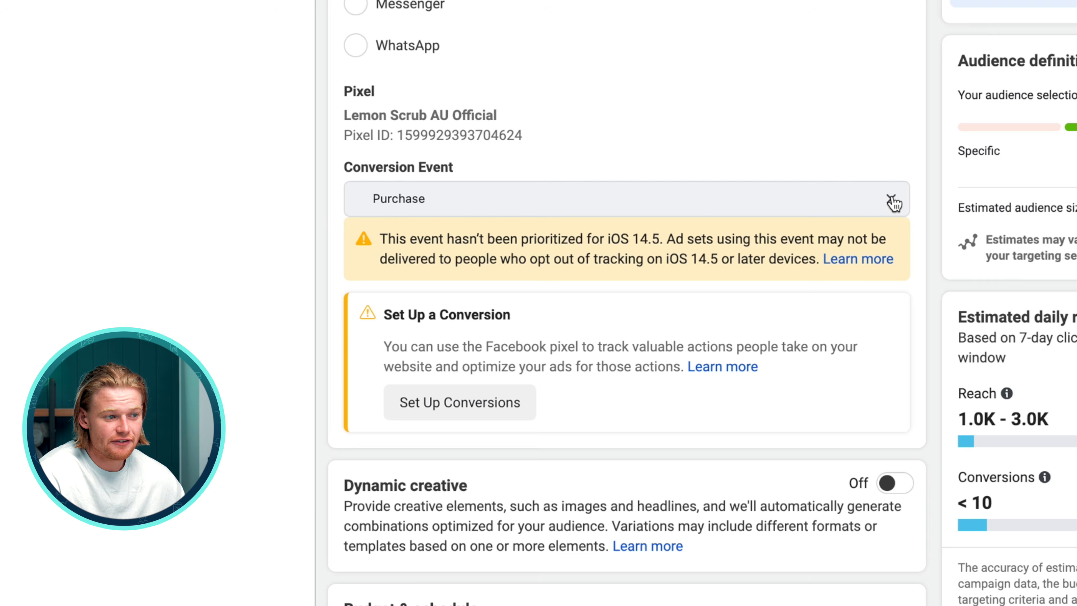
pyautogui.click(891, 200)
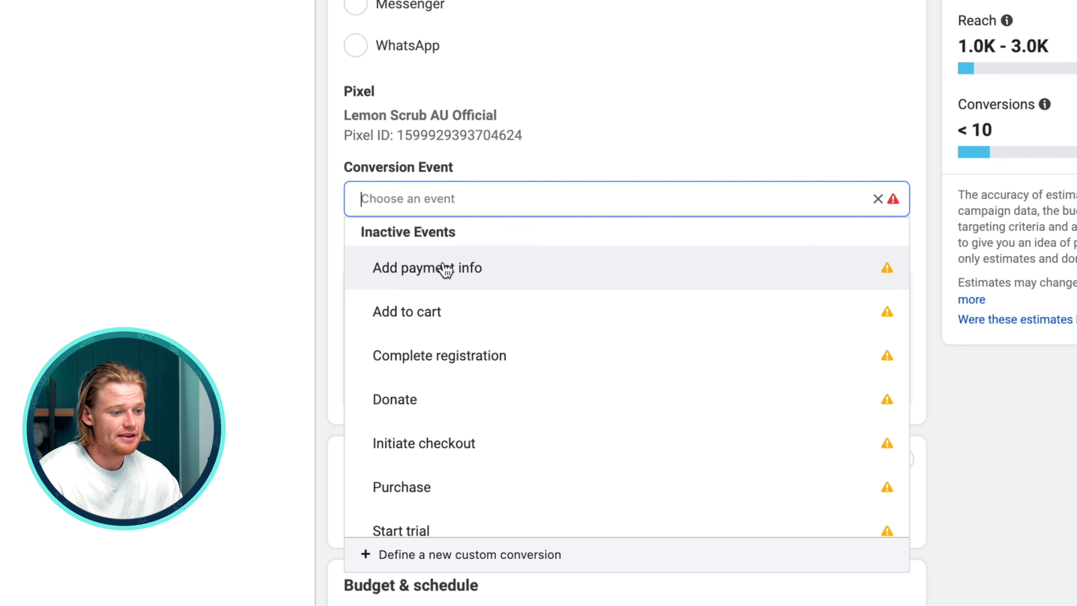
pyautogui.scroll(-2, 449, 306)
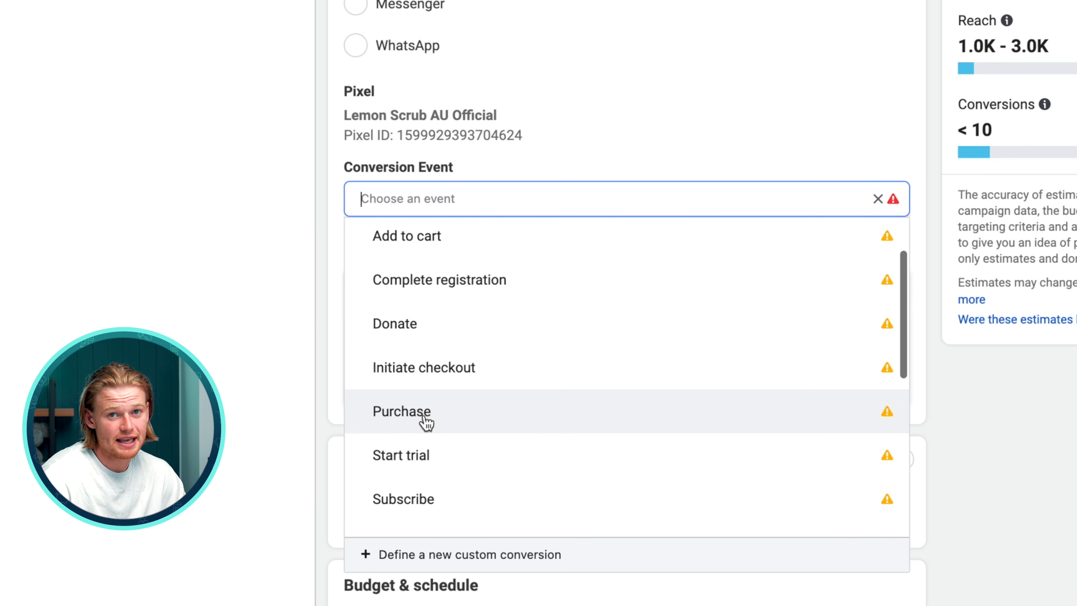
pyautogui.click(427, 421)
pyautogui.click(731, 104)
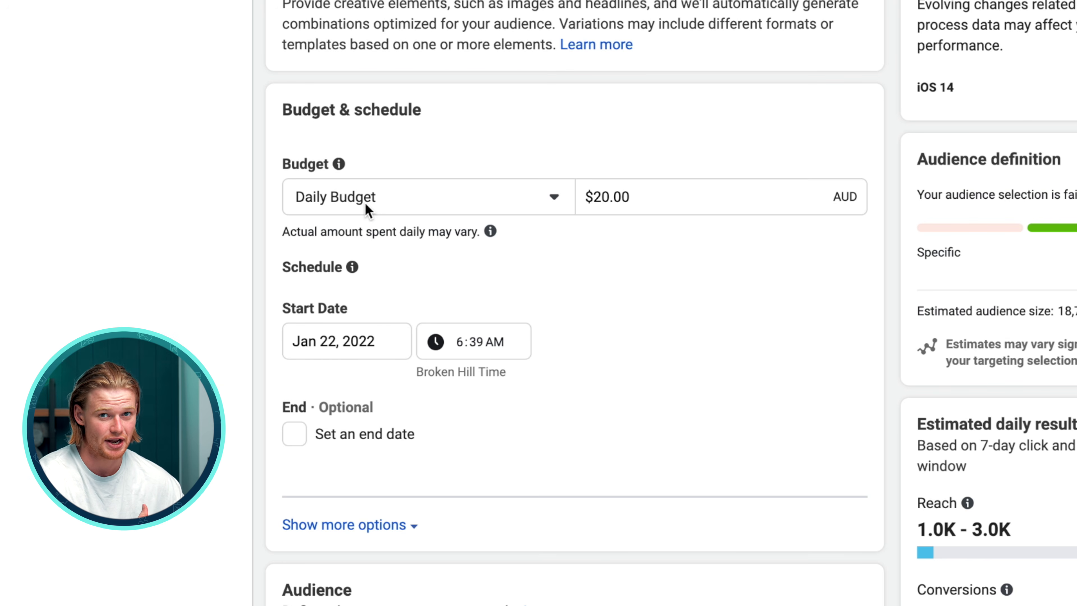
# Try out different daily budget amounts, finishing with a daily budget of $20.00 AUD
pyautogui.click(691, 195)
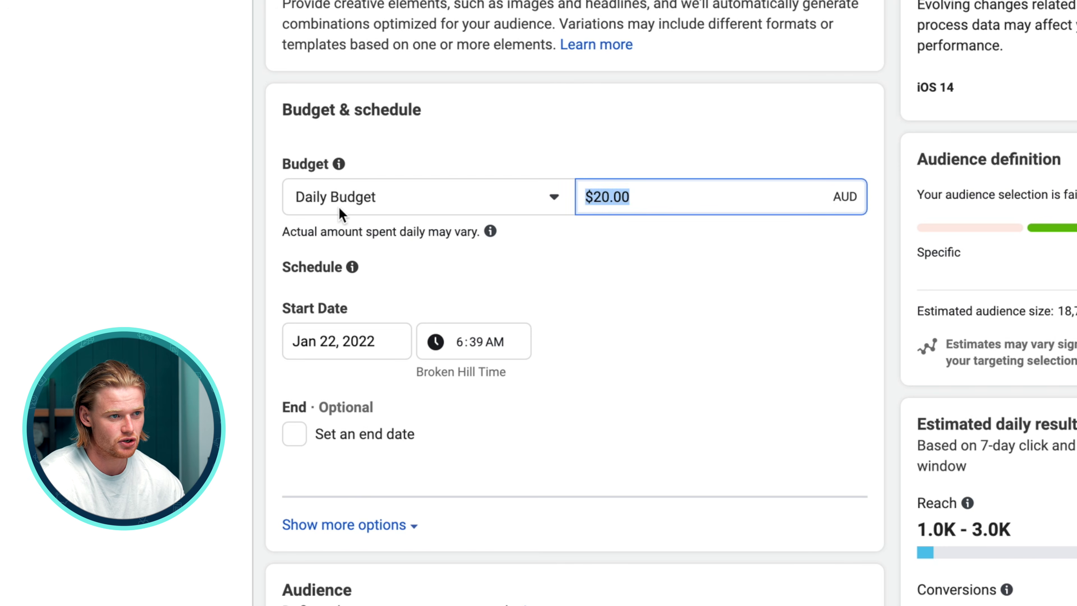
pyautogui.write('10')
pyautogui.click(795, 409)
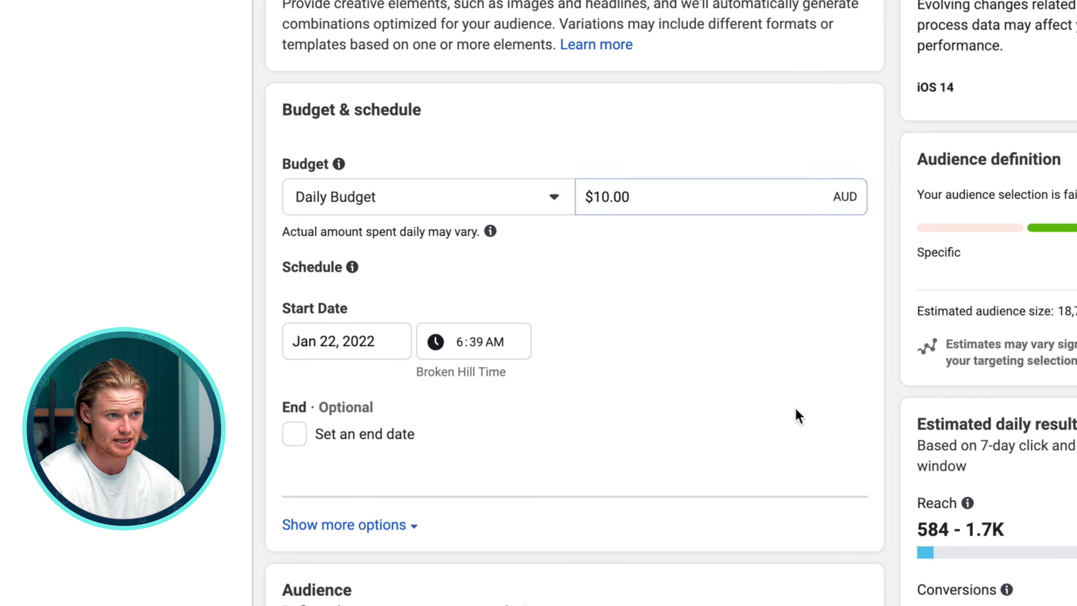
pyautogui.click(627, 204)
pyautogui.click(763, 134)
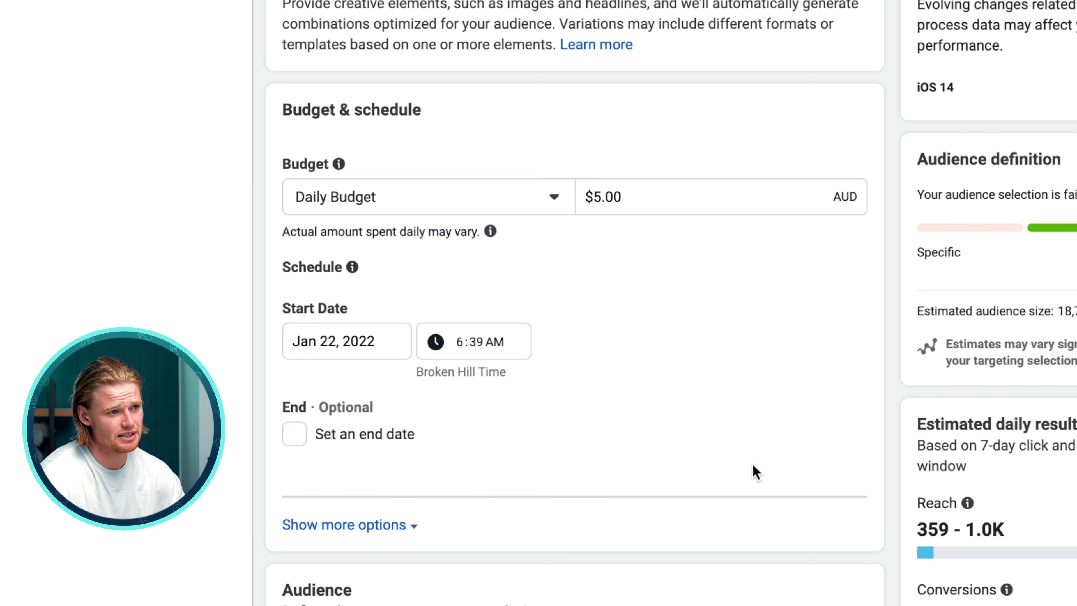
pyautogui.click(728, 210)
pyautogui.write('20')
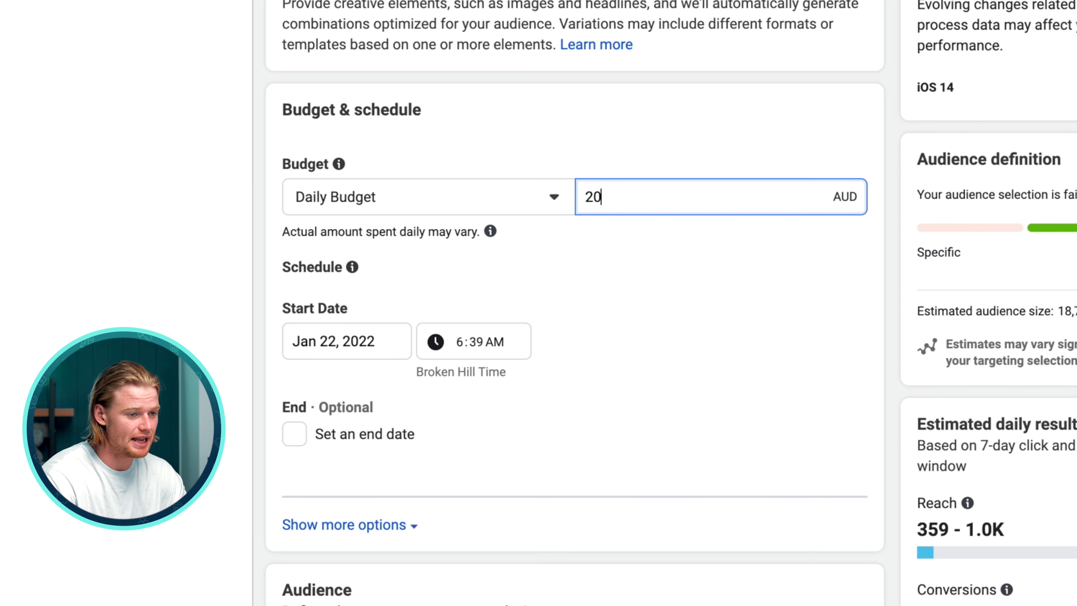
pyautogui.click(826, 404)
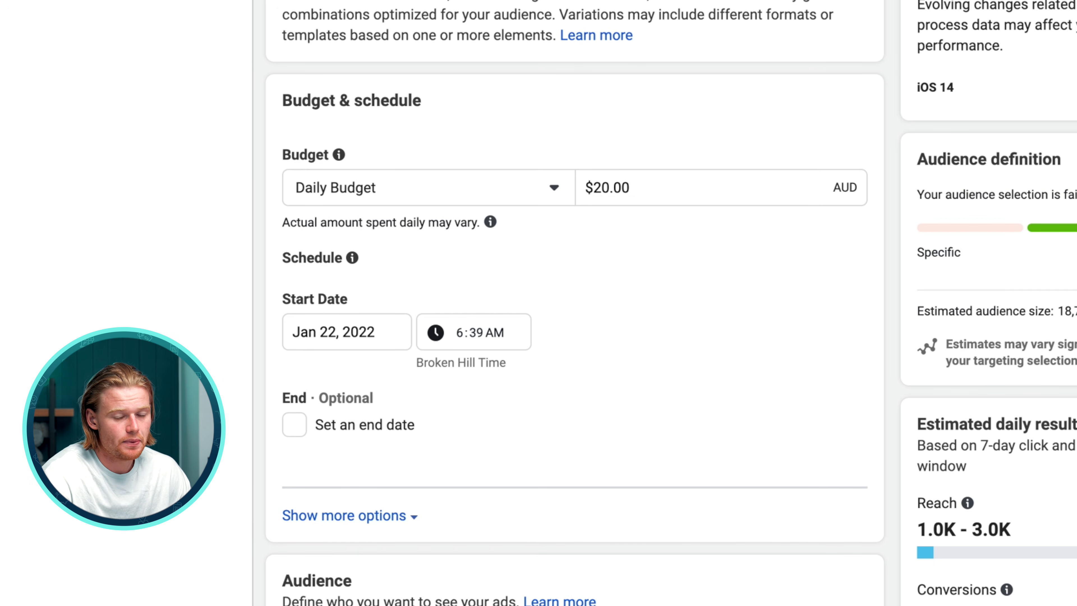
pyautogui.click(736, 186)
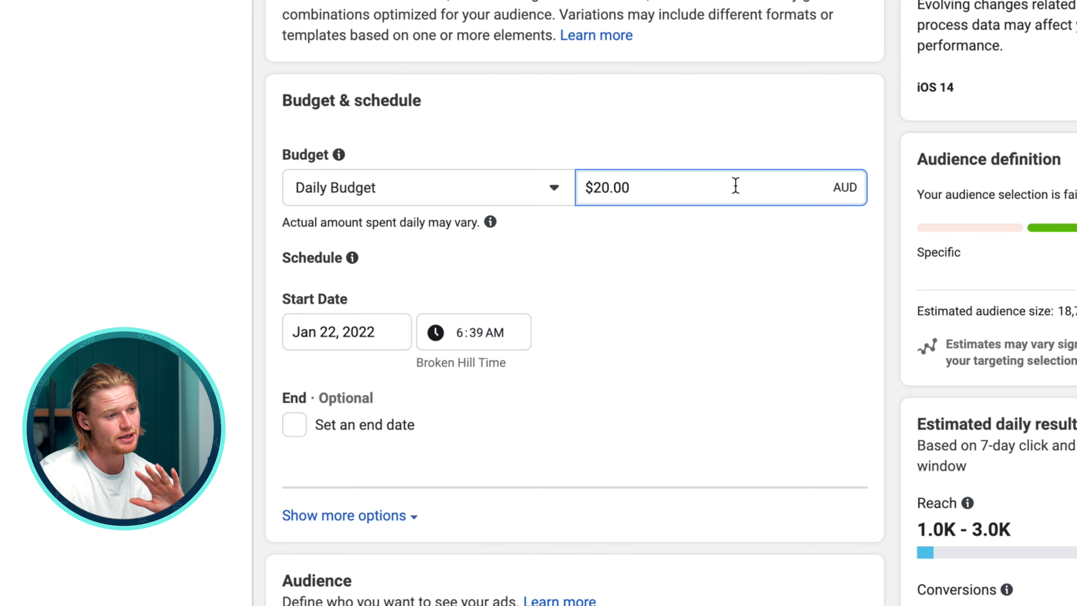
# Browse the ad set's audience section, including existing lookalike and custom audiences and the location, age and gender targeting
pyautogui.scroll(-2, 735, 184)
pyautogui.scroll(-8, 664, 242)
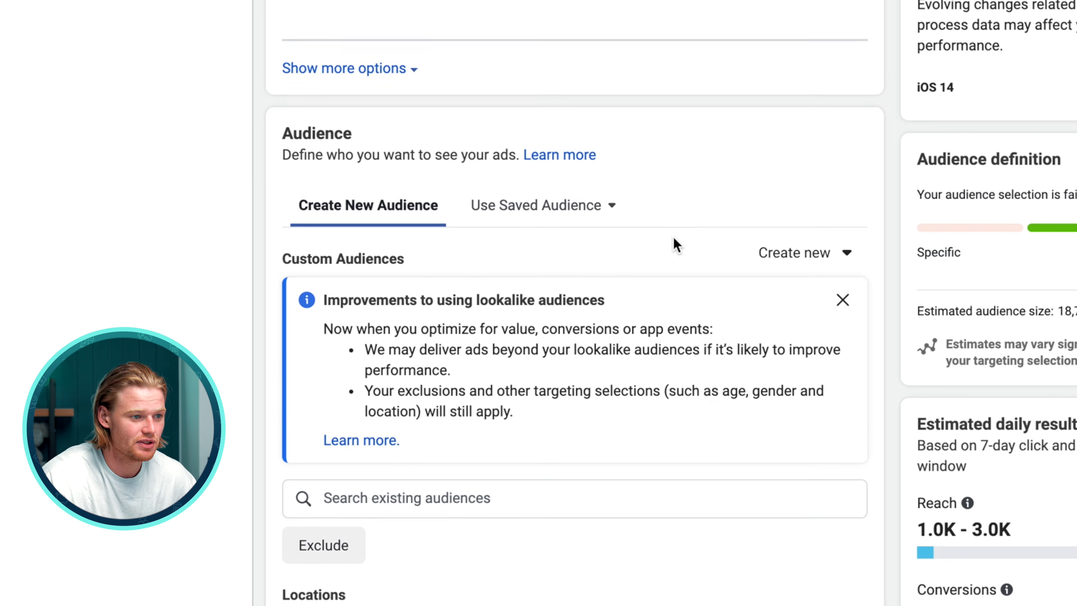
pyautogui.scroll(1, 674, 237)
pyautogui.scroll(-3, 673, 237)
pyautogui.scroll(-2, 673, 237)
pyautogui.scroll(1, 674, 238)
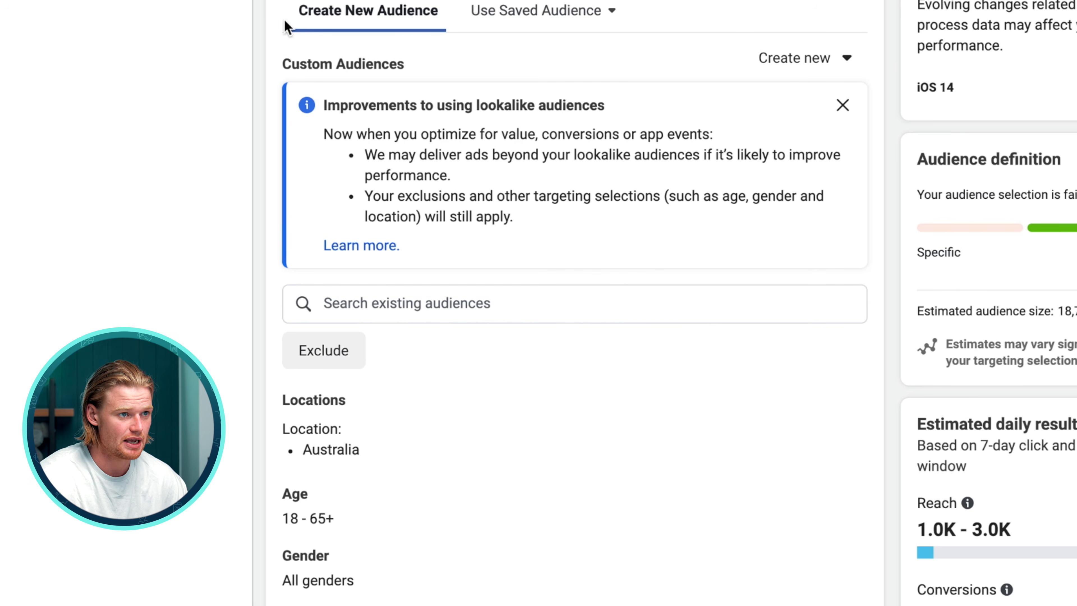
pyautogui.scroll(-2, 369, 182)
pyautogui.click(402, 201)
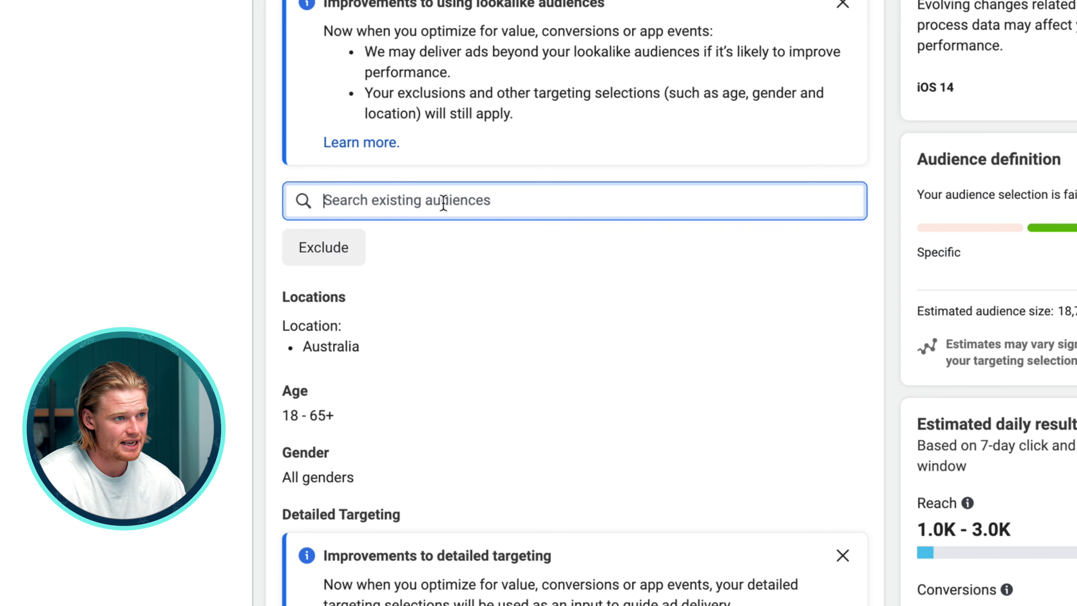
pyautogui.click(424, 255)
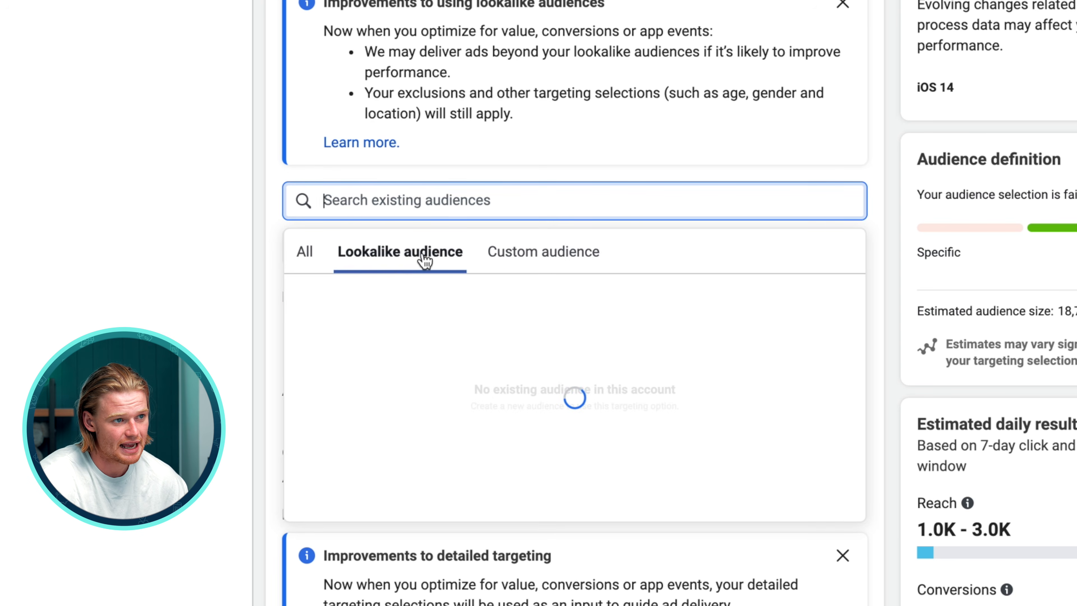
pyautogui.click(541, 265)
pyautogui.click(538, 178)
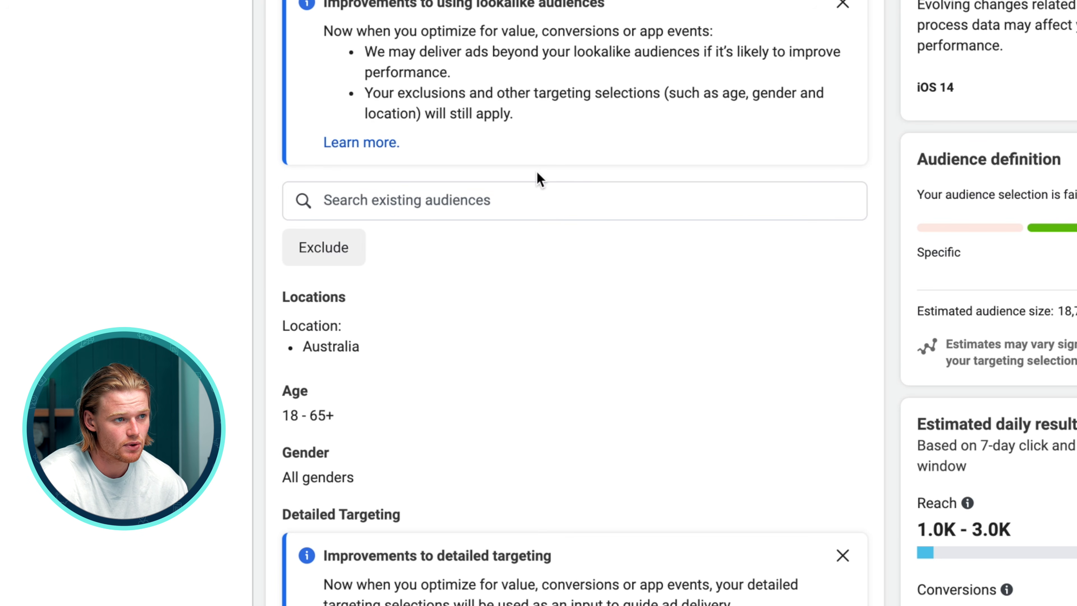
pyautogui.scroll(-5, 598, 237)
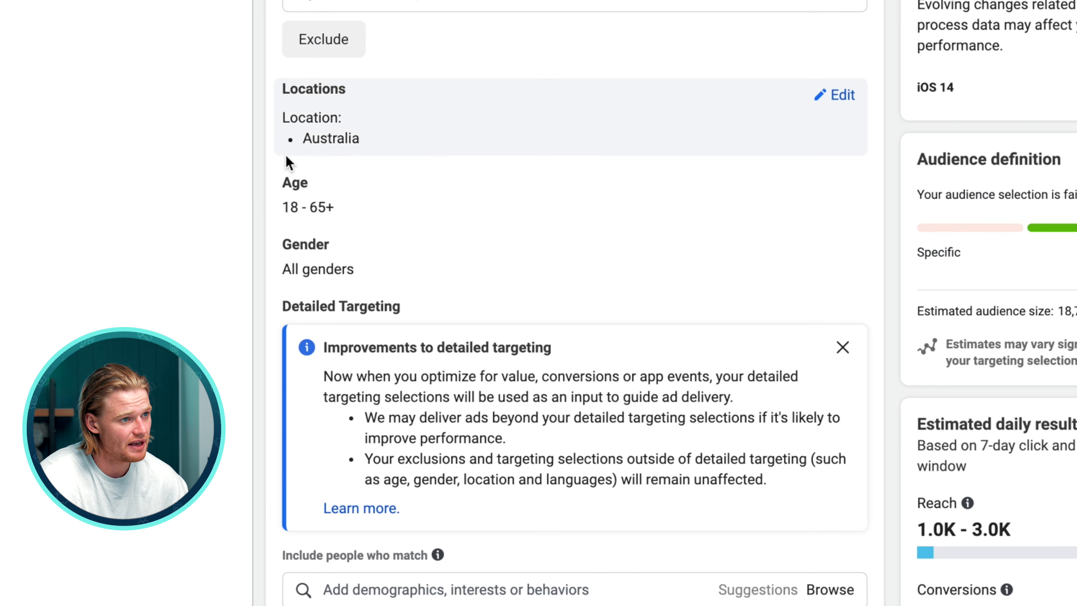
pyautogui.moveTo(825, 94)
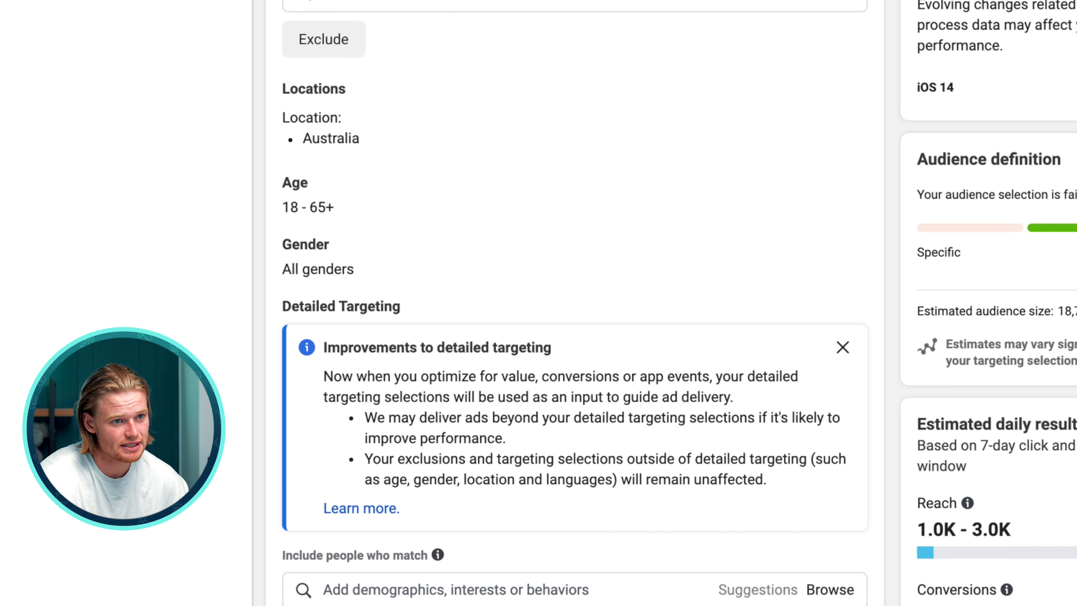
pyautogui.scroll(4, 547, 422)
pyautogui.scroll(3, 555, 378)
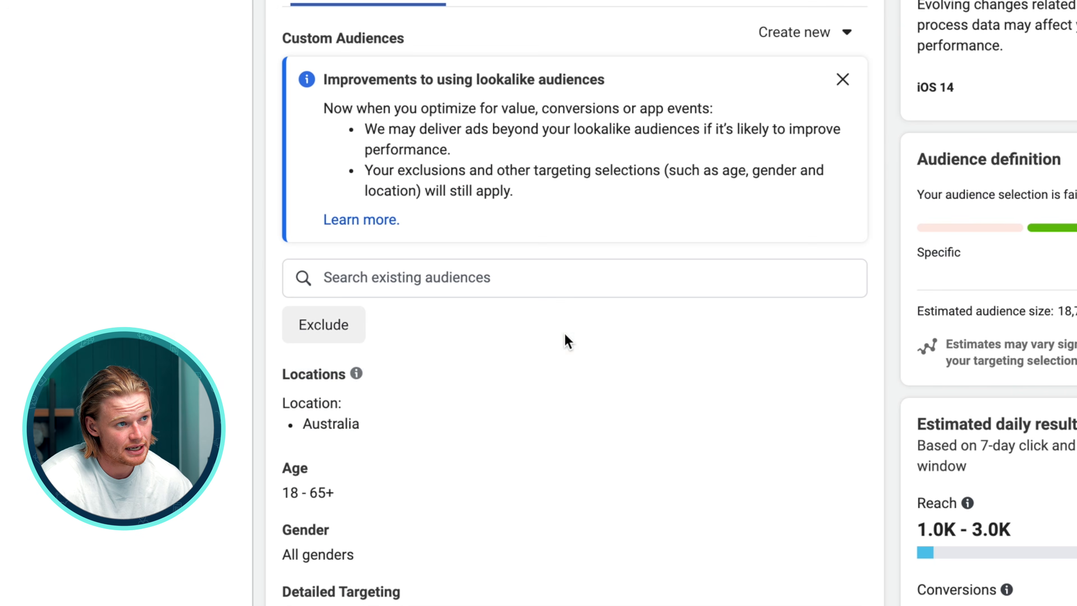
# Swap the ad set's location to United States and compare the estimated audience size
pyautogui.moveTo(1074, 161); pyautogui.dragTo(906, 158)
pyautogui.moveTo(1058, 344); pyautogui.dragTo(1057, 357)
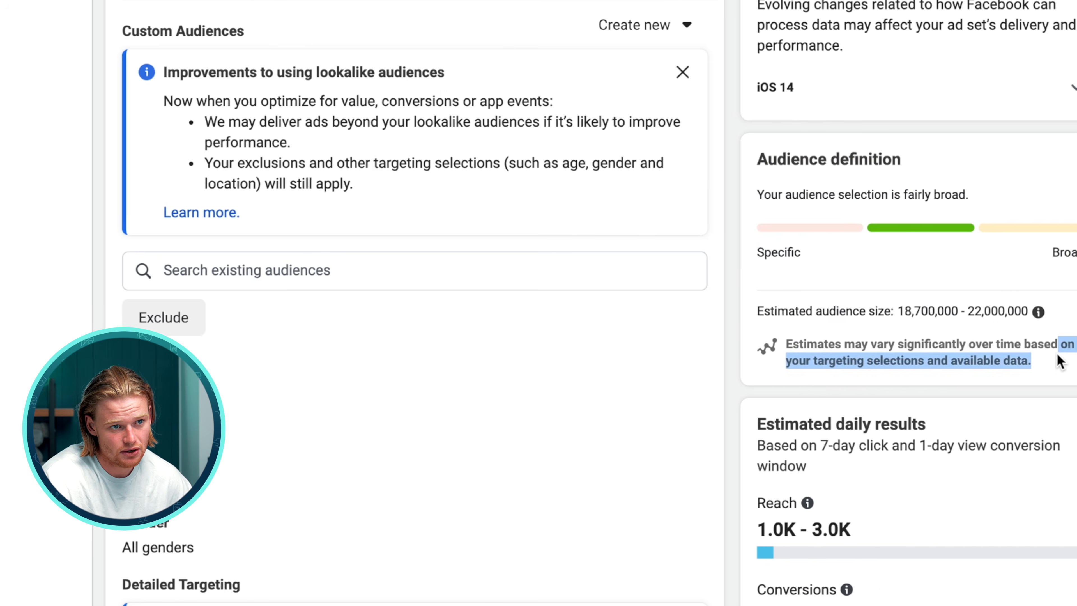
pyautogui.click(1058, 360)
pyautogui.scroll(-2, 259, 353)
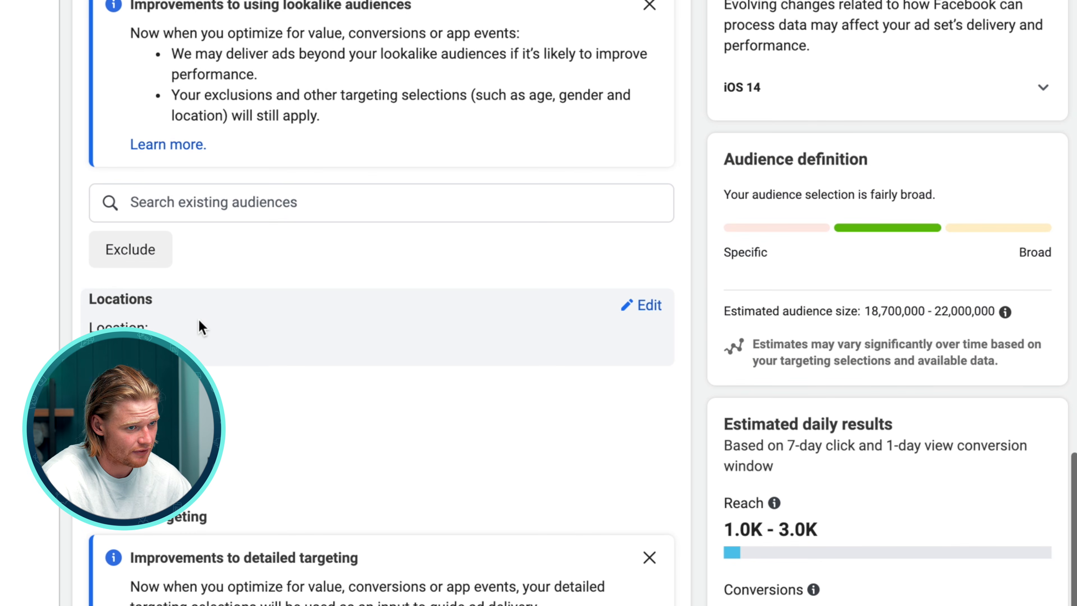
pyautogui.click(649, 305)
pyautogui.write('united state')
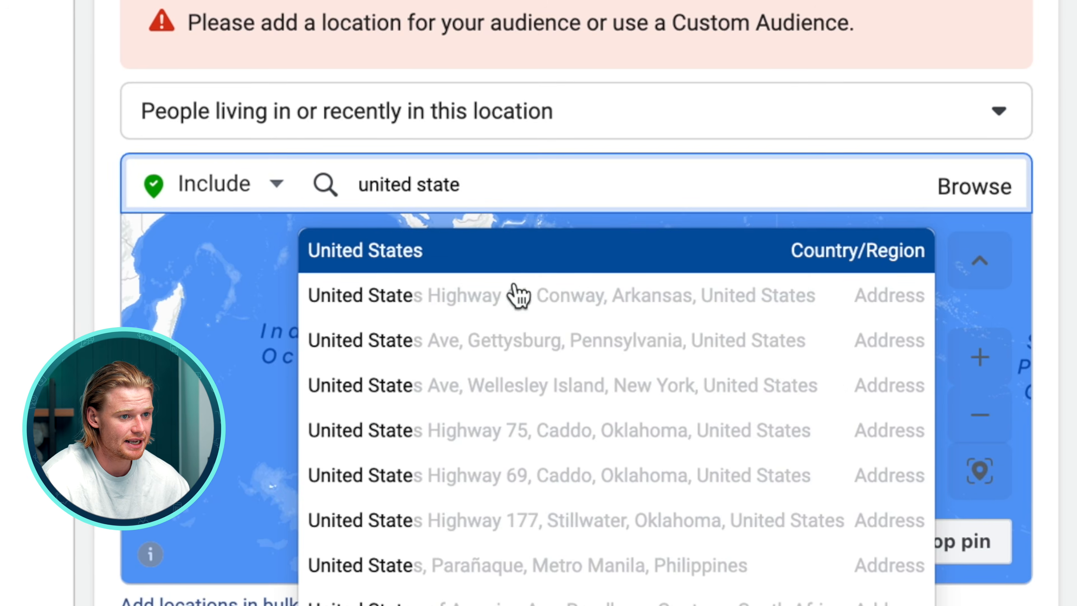
pyautogui.click(504, 269)
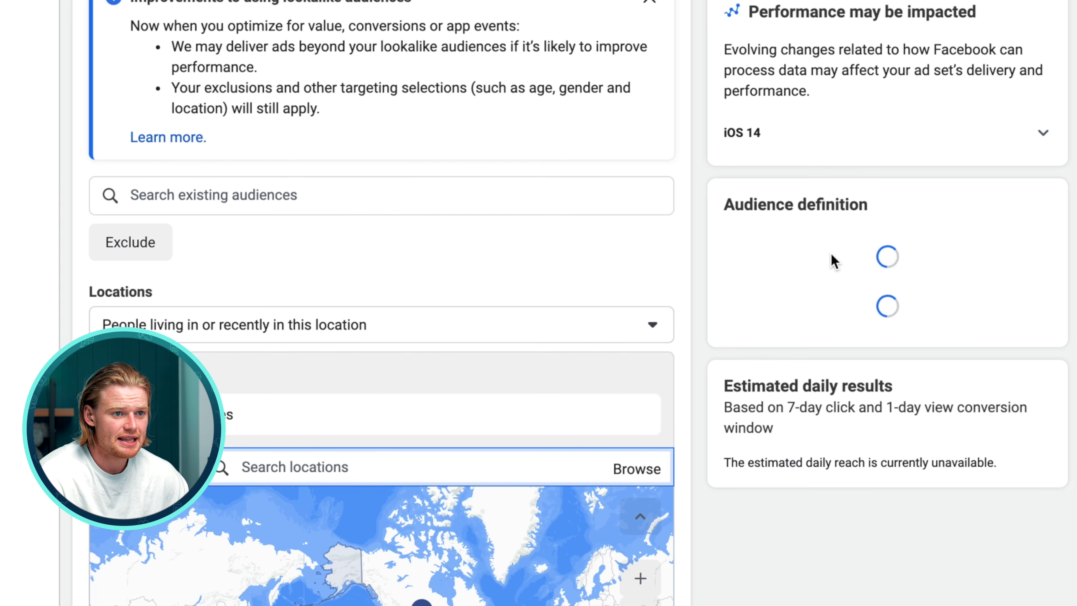
pyautogui.scroll(-1, 848, 330)
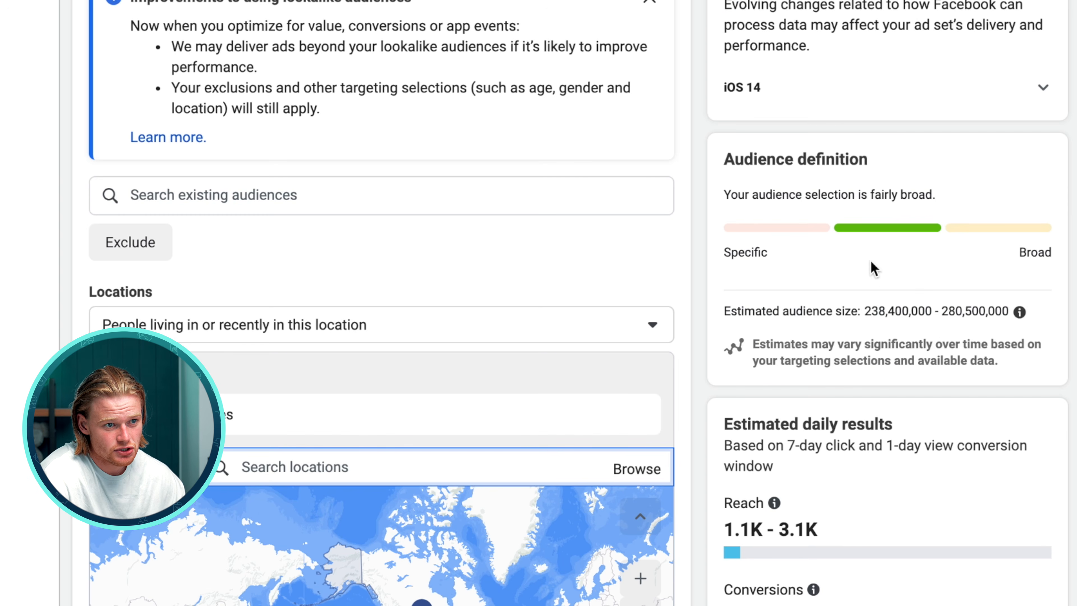
pyautogui.click(866, 321)
pyautogui.moveTo(865, 313); pyautogui.dragTo(937, 313)
pyautogui.click(920, 306)
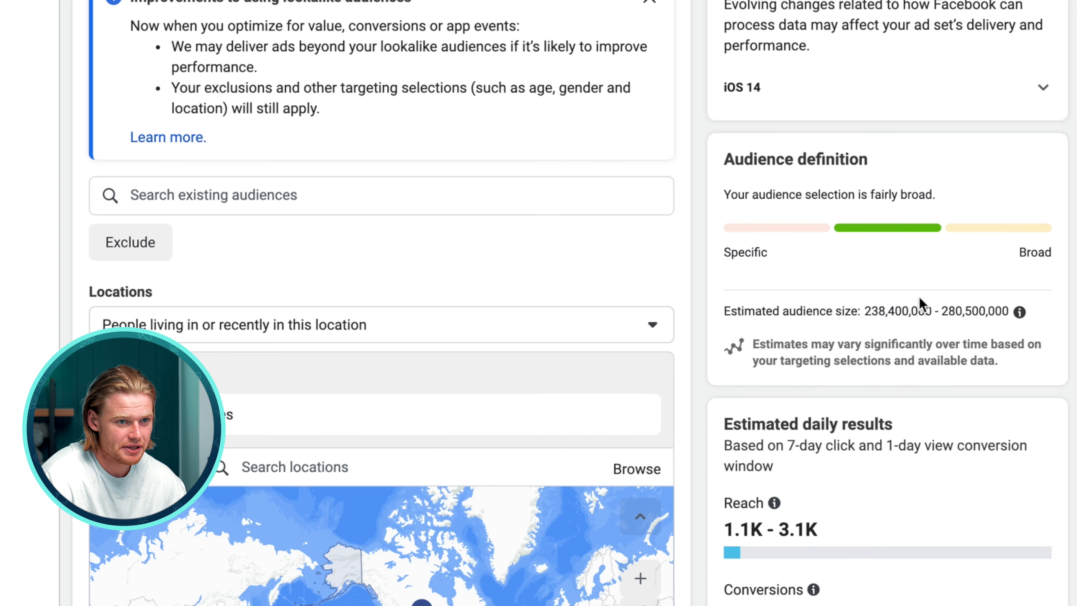
pyautogui.scroll(-3, 929, 323)
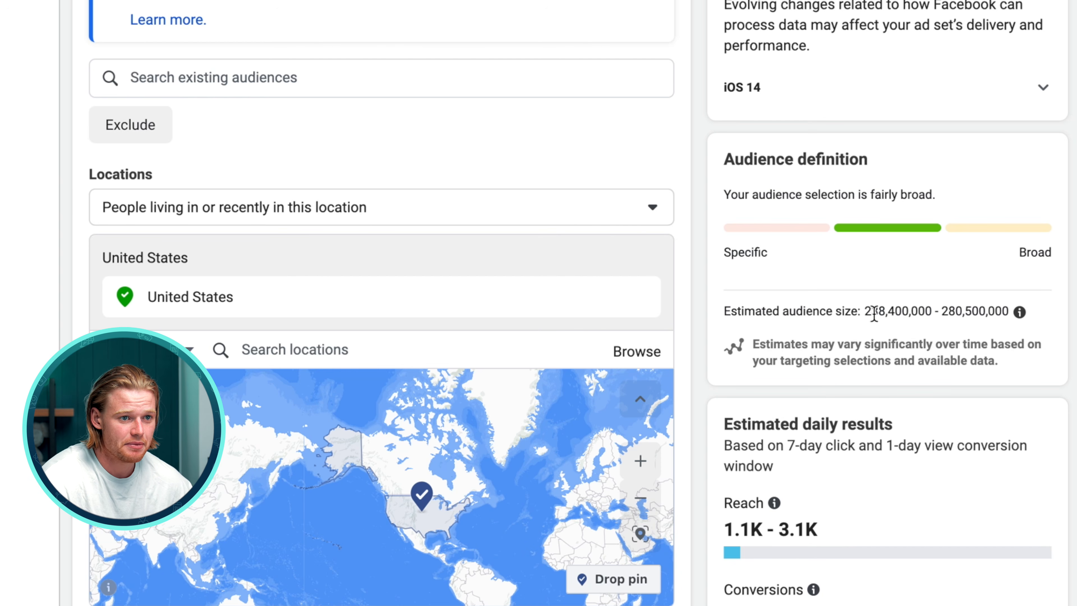
pyautogui.moveTo(867, 312); pyautogui.dragTo(1008, 314)
pyautogui.click(920, 313)
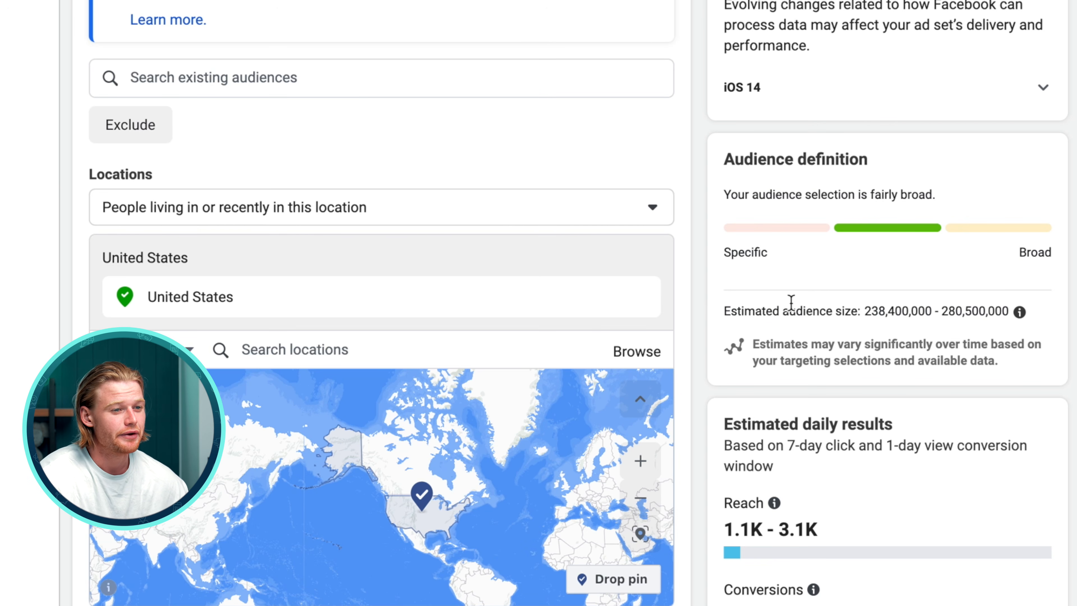
# Set the location back to Australia and target people living in this location
pyautogui.click(641, 299)
pyautogui.click(304, 319)
pyautogui.write('austr')
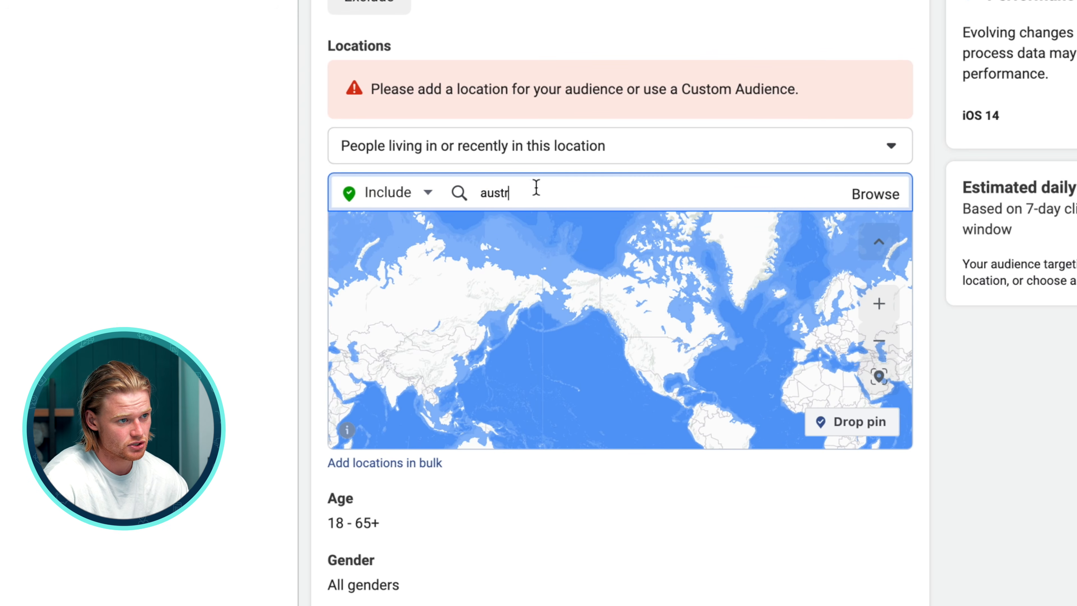
pyautogui.click(629, 241)
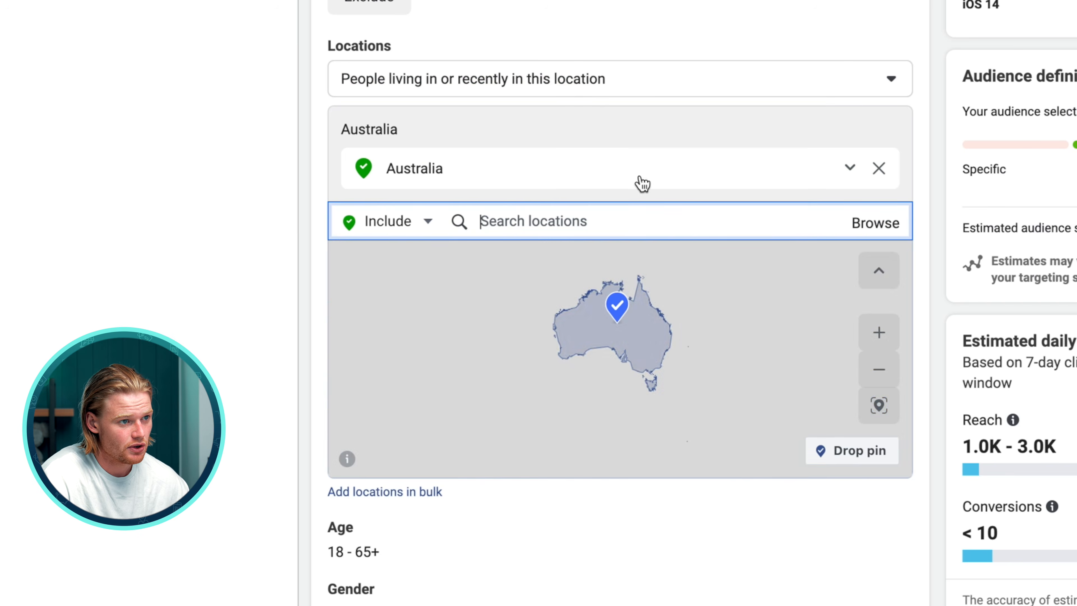
pyautogui.click(608, 91)
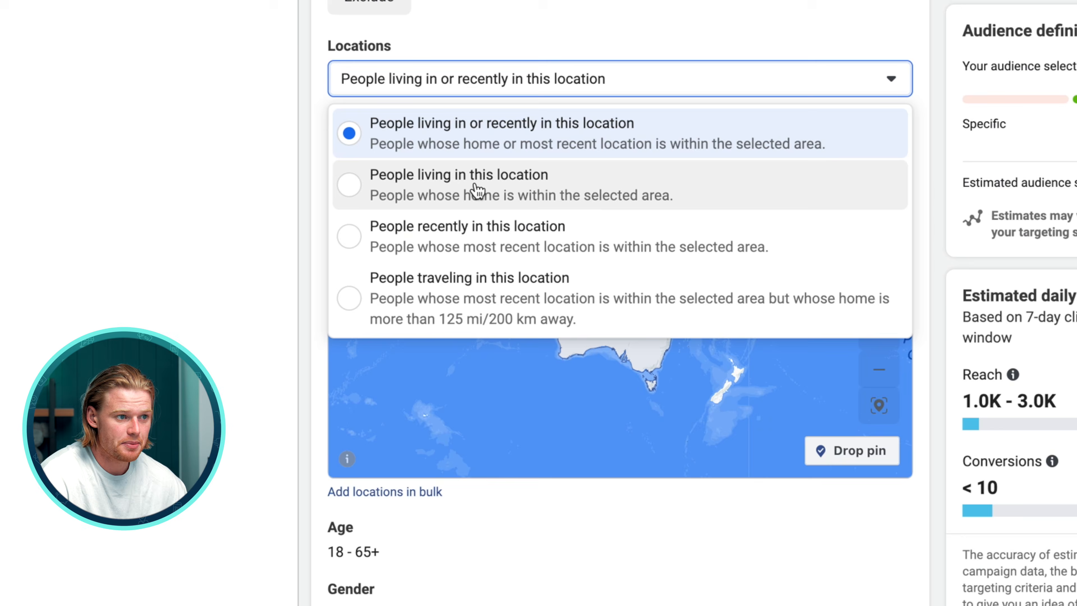
pyautogui.click(477, 192)
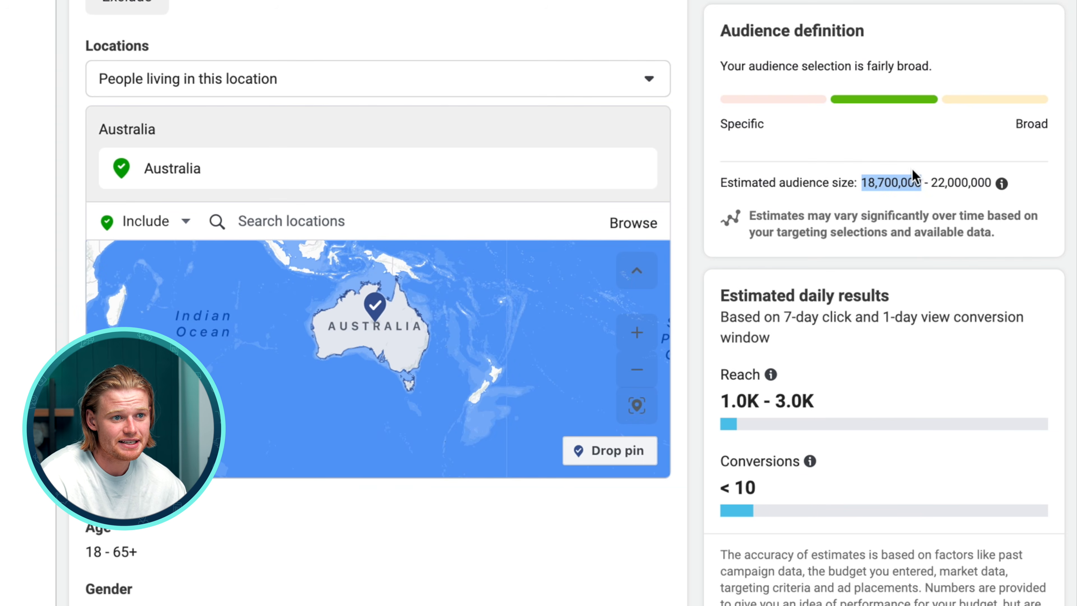
# Review the audience size, age, gender, detailed targeting, placements and optimization and delivery settings of the ad set
pyautogui.moveTo(931, 183); pyautogui.dragTo(990, 184)
pyautogui.click(971, 188)
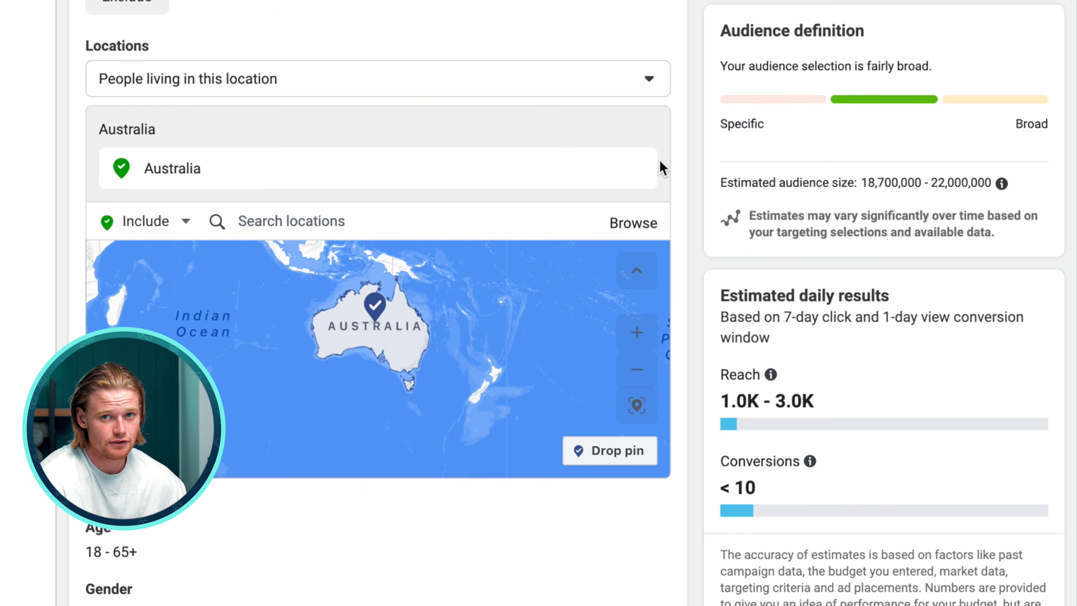
pyautogui.scroll(-8, 637, 257)
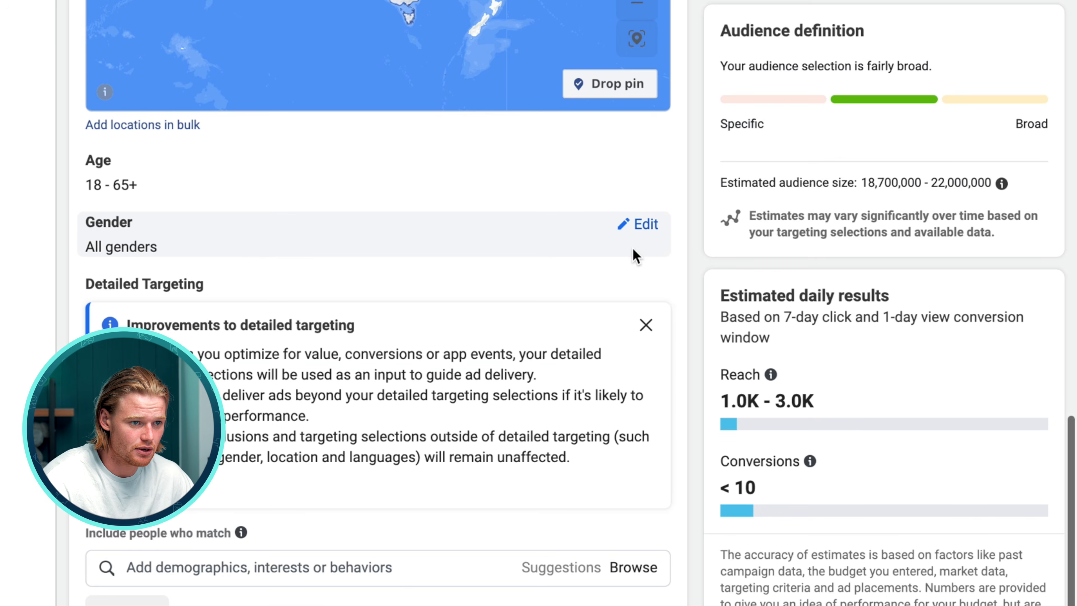
pyautogui.scroll(-3, 632, 248)
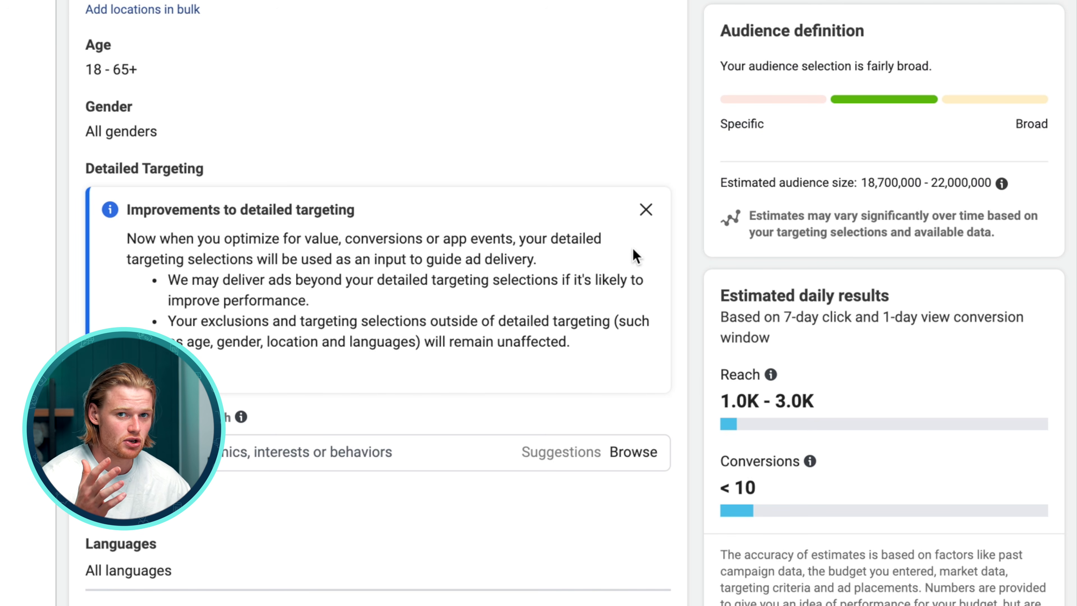
pyautogui.scroll(-8, 633, 250)
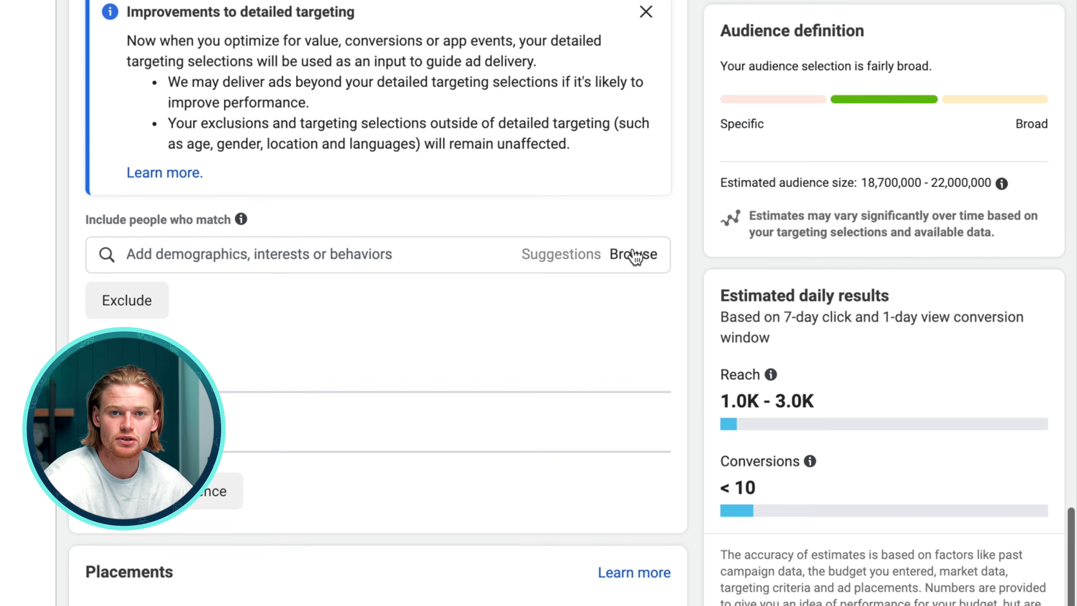
pyautogui.scroll(10, 632, 248)
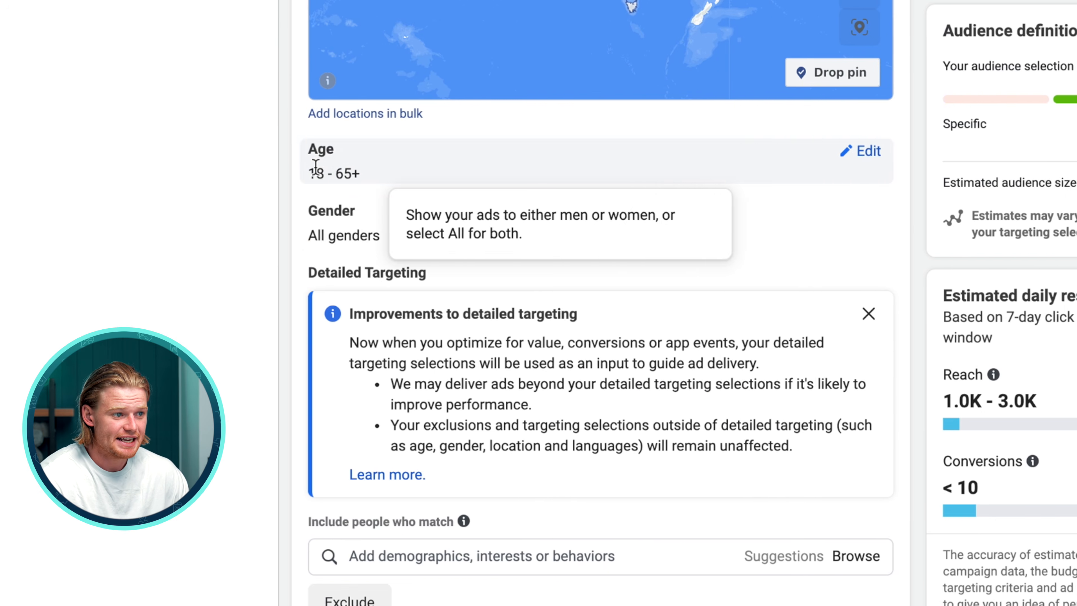
pyautogui.moveTo(383, 180); pyautogui.dragTo(294, 167)
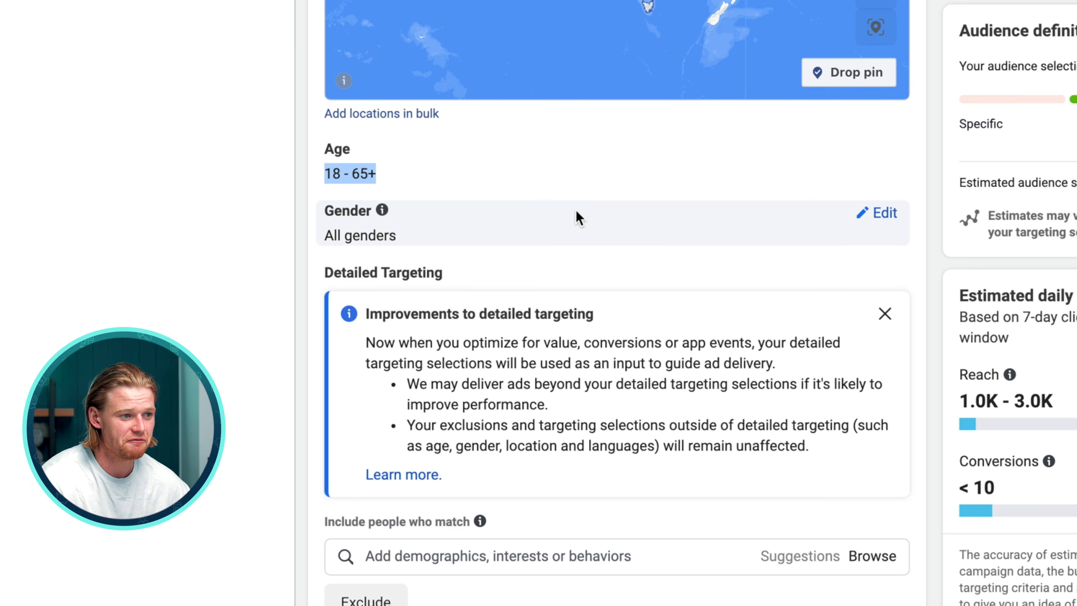
pyautogui.scroll(-10, 661, 369)
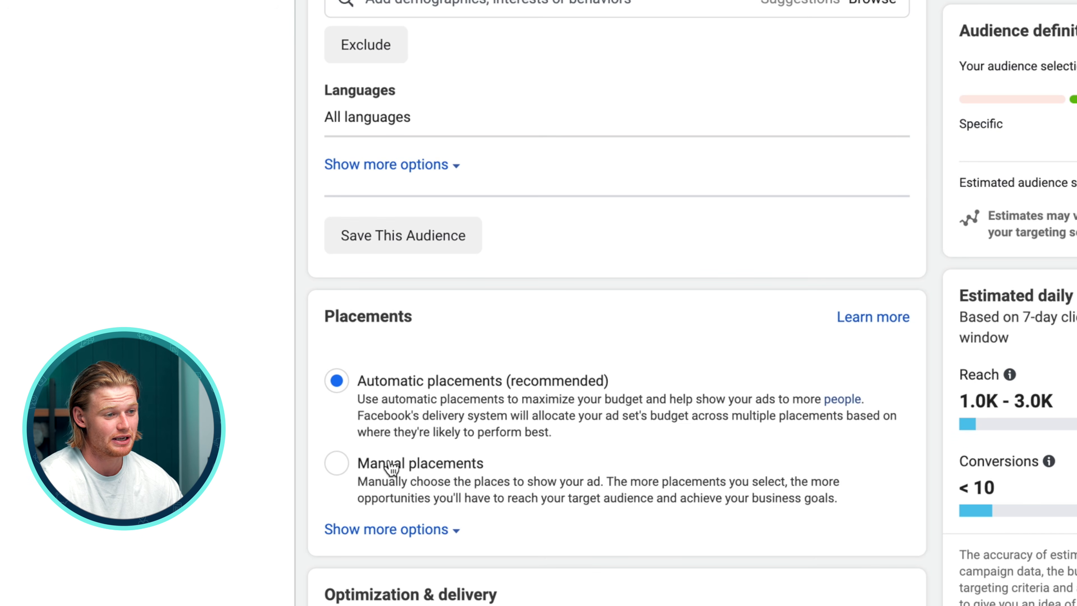
pyautogui.scroll(-1, 402, 352)
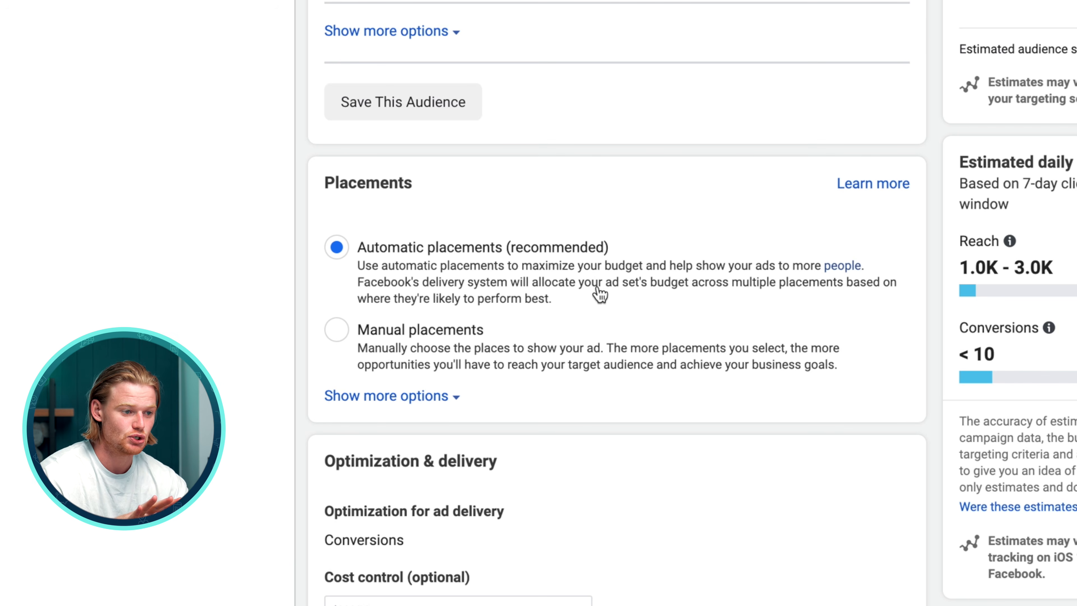
pyautogui.scroll(-1, 392, 264)
pyautogui.scroll(1, 391, 264)
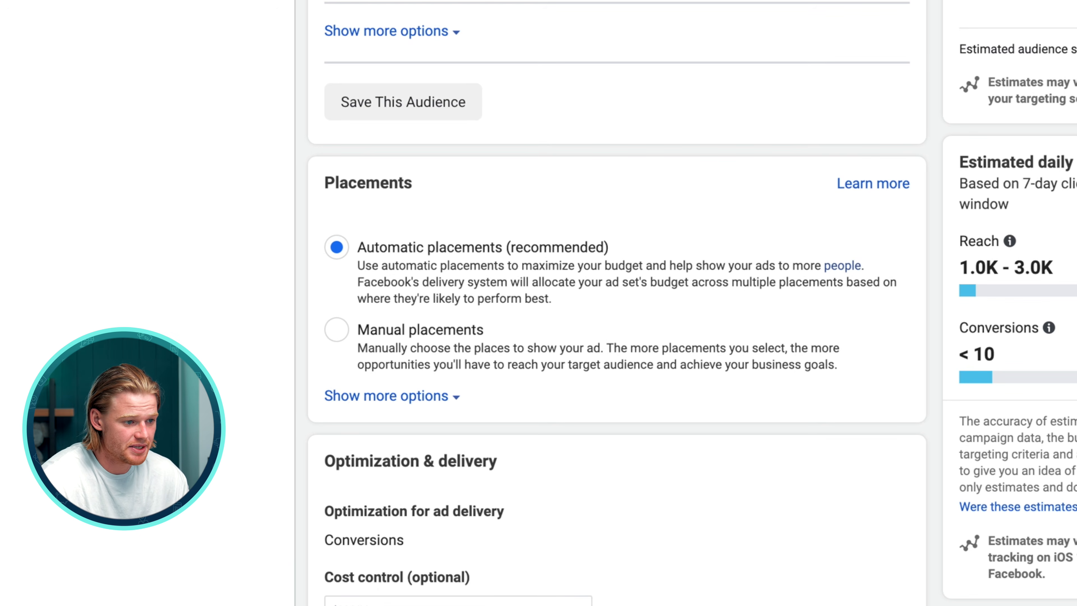
pyautogui.scroll(-1, 402, 549)
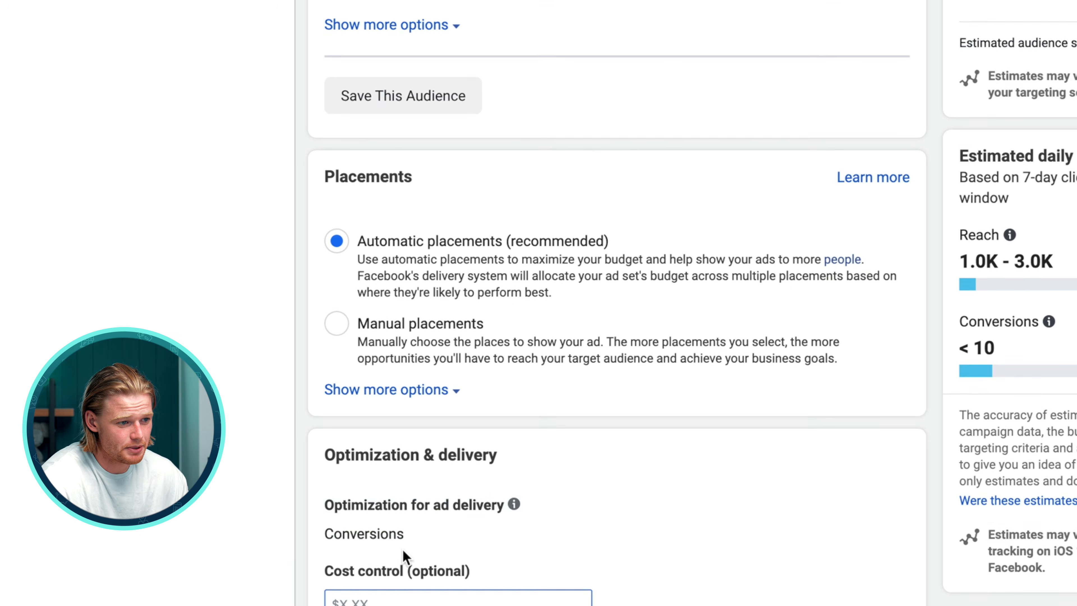
pyautogui.scroll(-5, 402, 550)
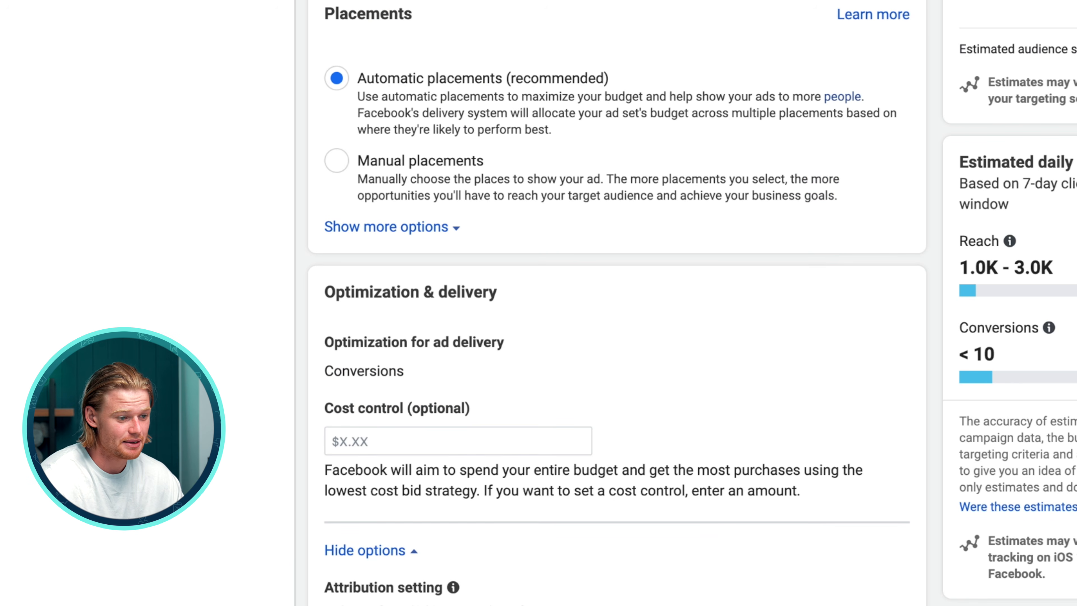
pyautogui.scroll(-4, 606, 303)
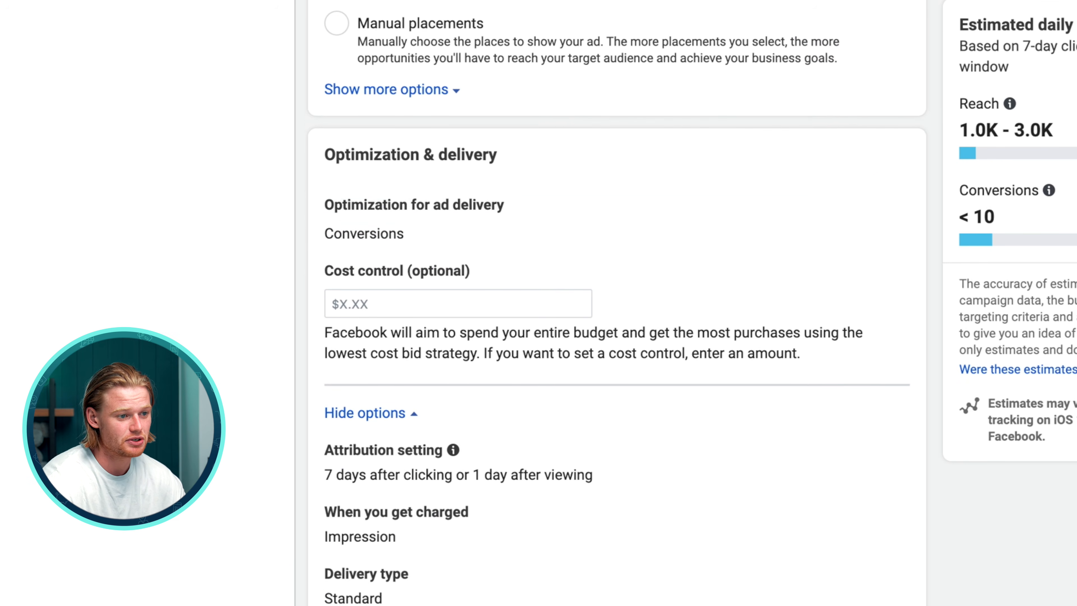
pyautogui.scroll(-2, 607, 303)
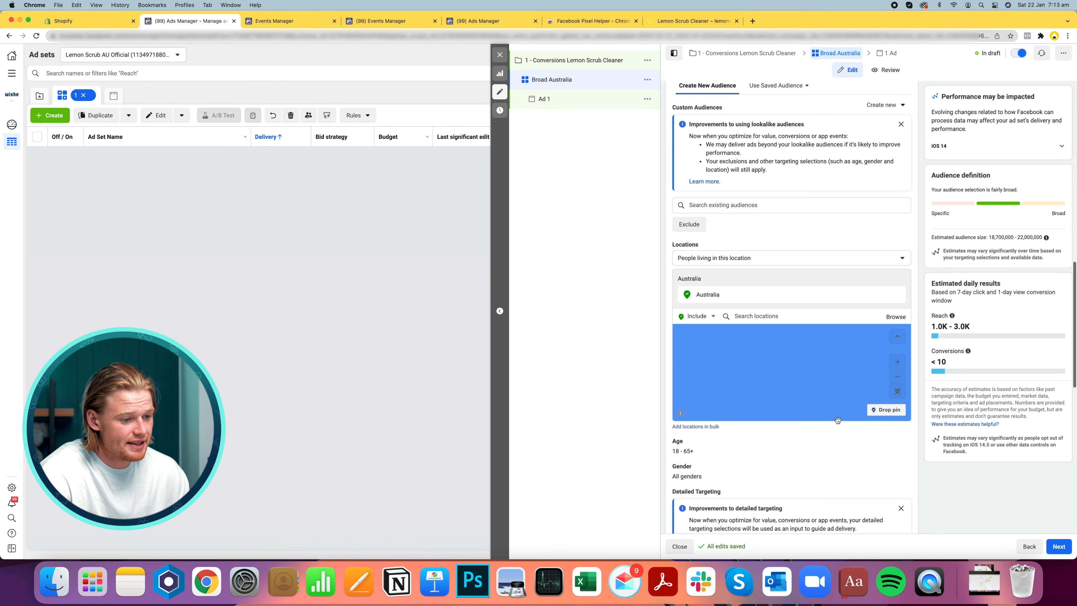
# Continue to the ad settings and review the Facebook Page and Instagram account identity options
pyautogui.scroll(5, 865, 452)
pyautogui.click(1063, 554)
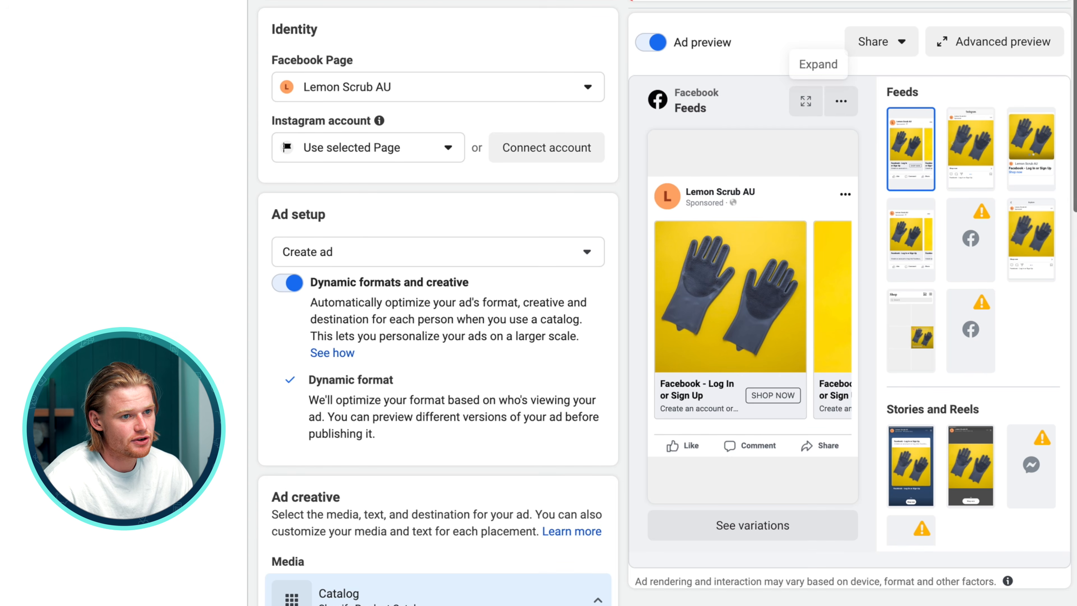
pyautogui.click(413, 153)
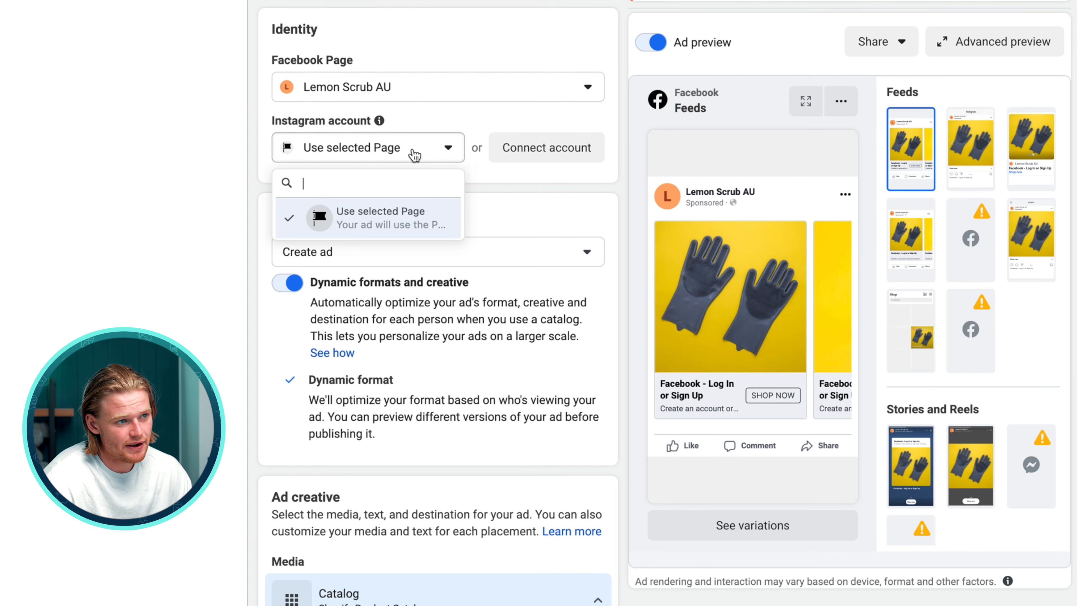
pyautogui.click(360, 95)
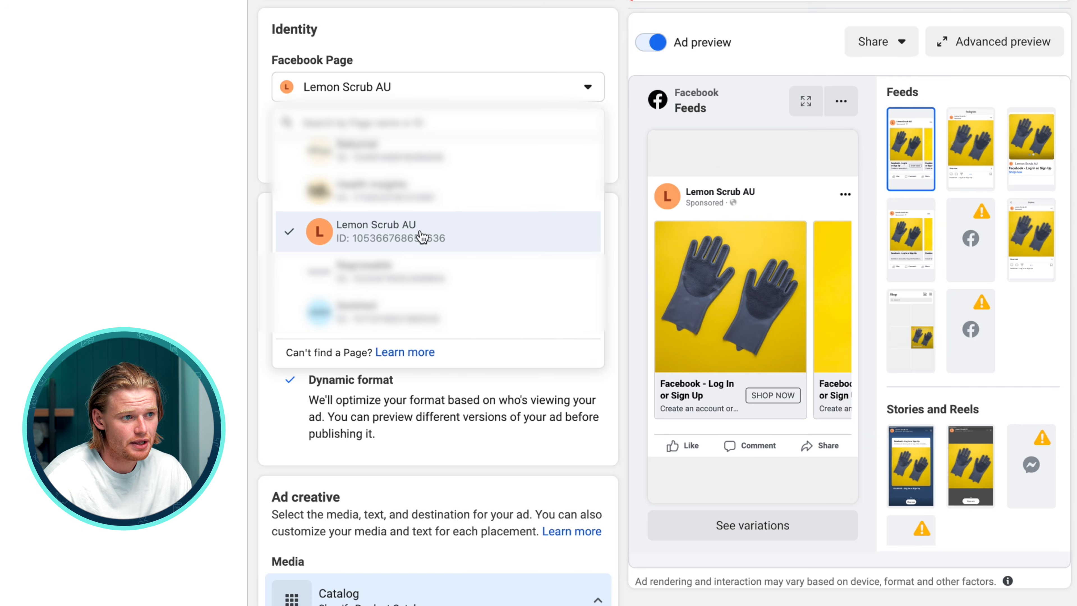
pyautogui.click(666, 204)
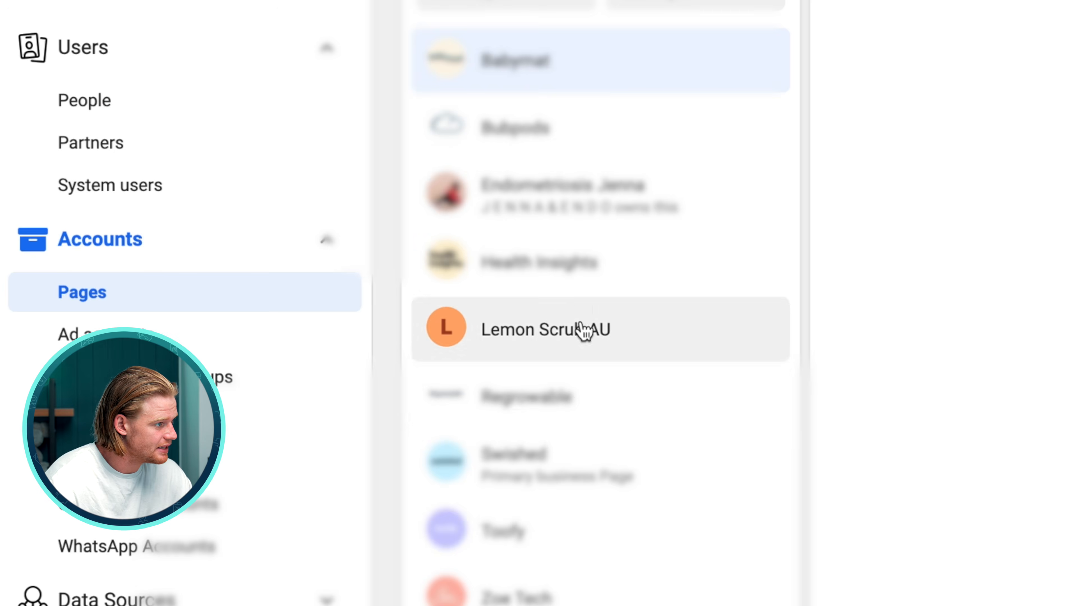
# Open the Lemon Scrub AU Facebook Page and try to create the username lemonscrubofficial
pyautogui.click(581, 330)
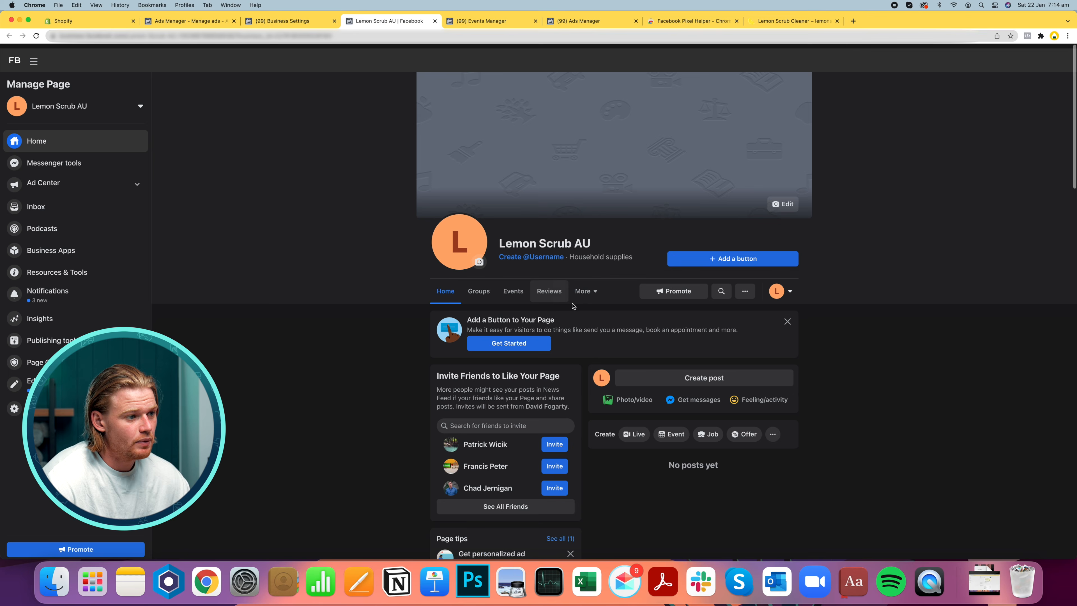
pyautogui.click(578, 254)
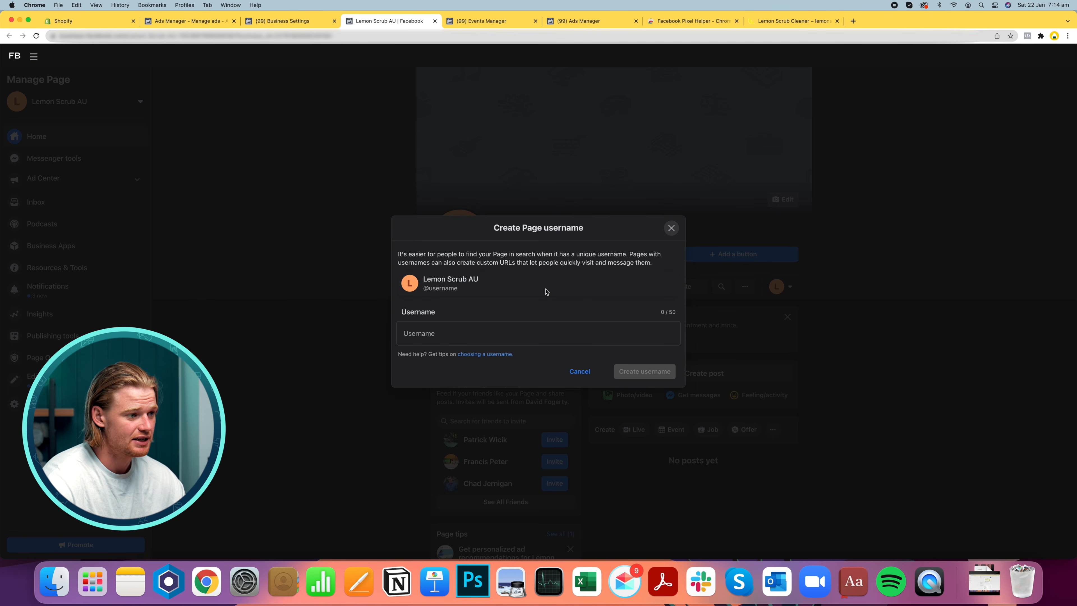
pyautogui.click(520, 329)
pyautogui.write('lemonscrubofficial')
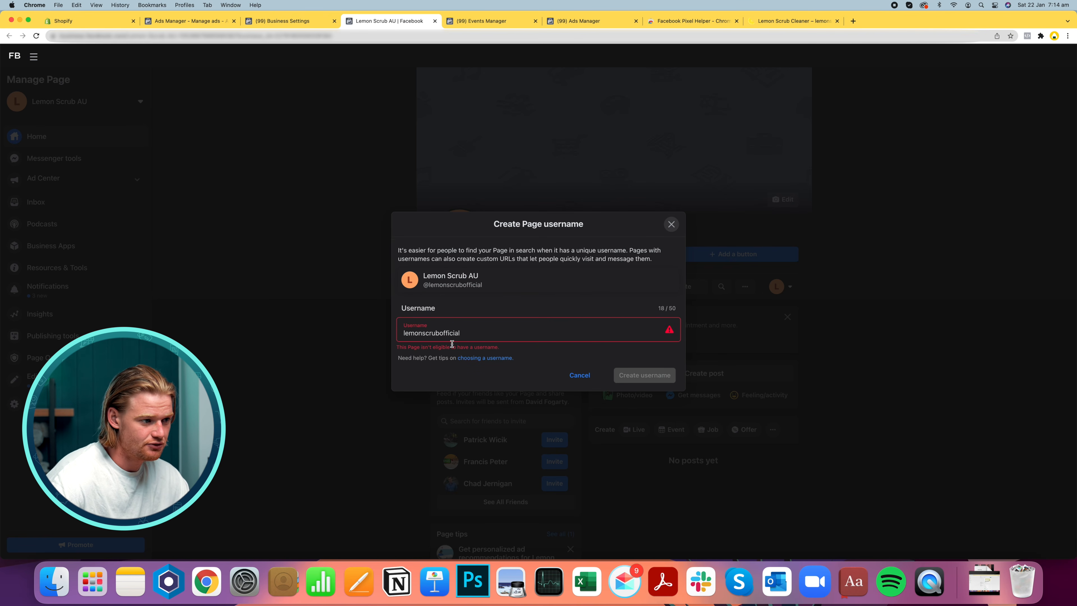
pyautogui.tripleClick(452, 345)
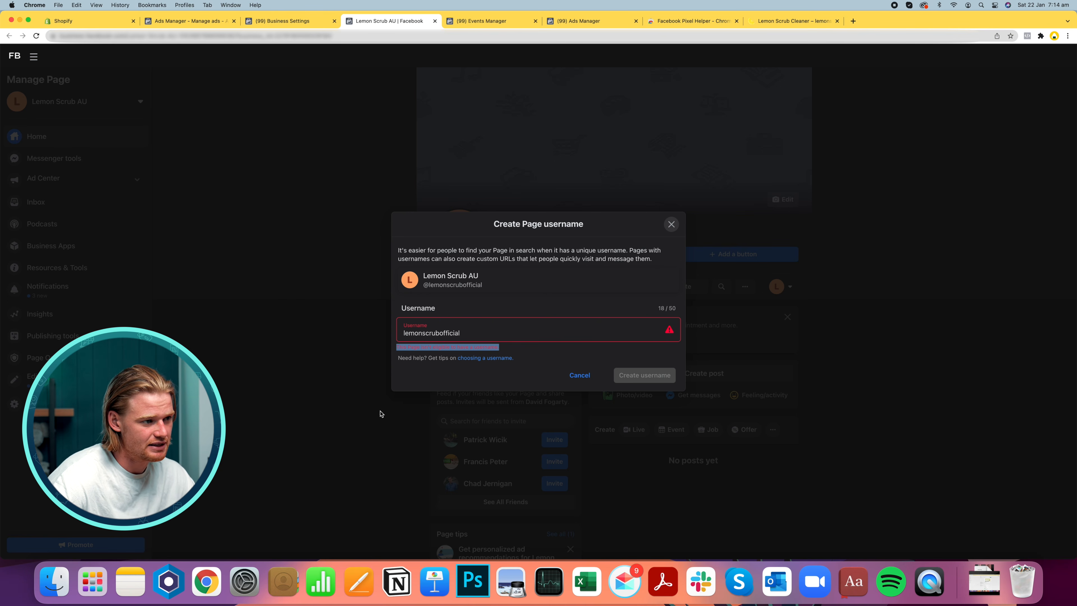
pyautogui.click(355, 415)
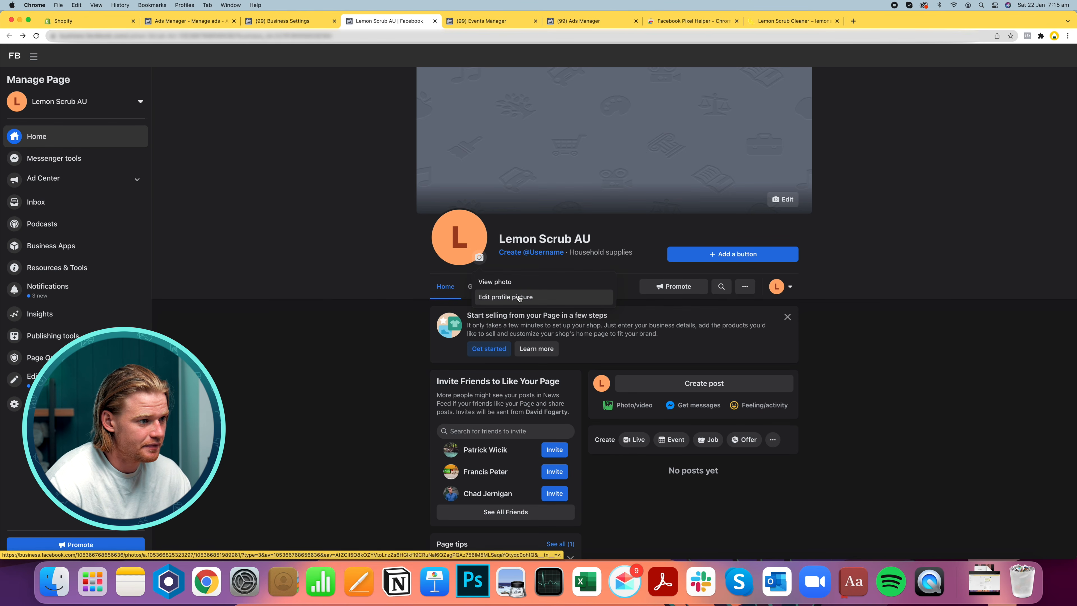
pyautogui.click(508, 296)
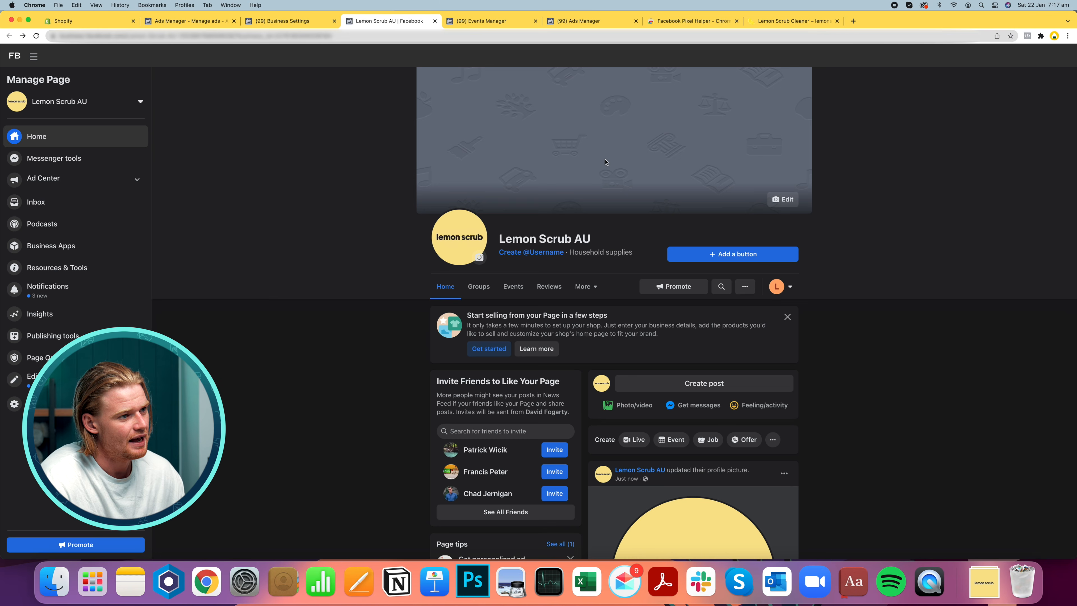
pyautogui.click(783, 199)
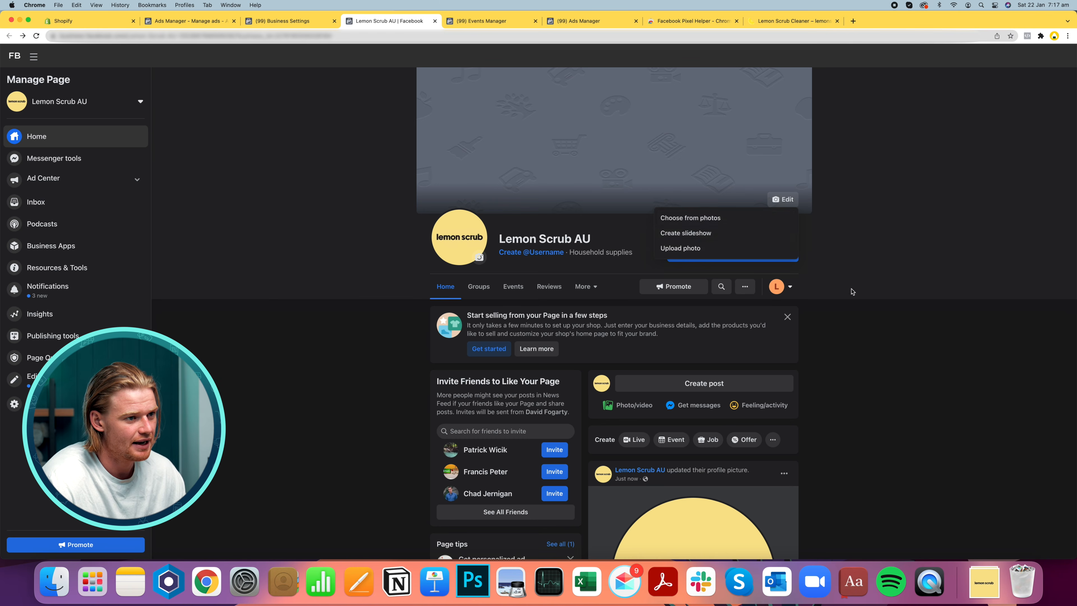
pyautogui.click(727, 224)
pyautogui.click(595, 203)
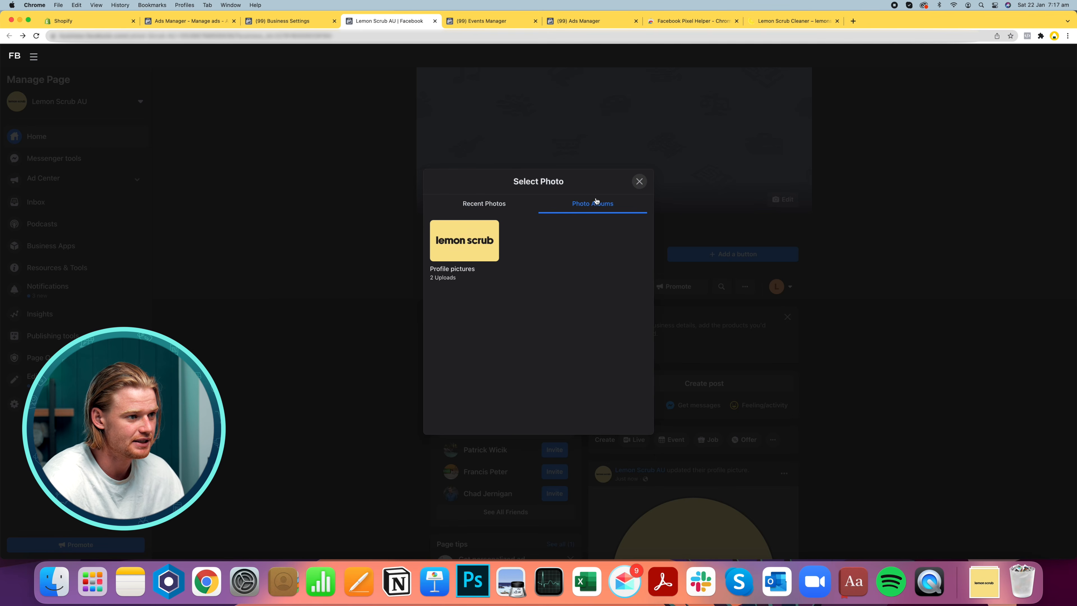
pyautogui.click(492, 203)
pyautogui.press('Escape')
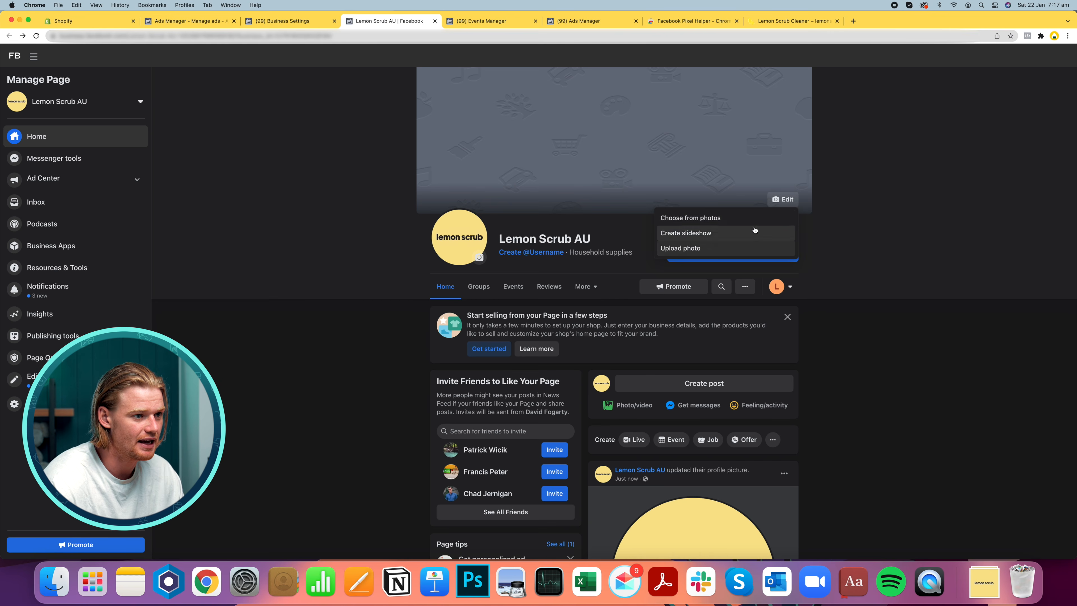
# Upload a kitchen photo as the Page's cover photo, reposition it slightly upward and save the changes
pyautogui.click(729, 251)
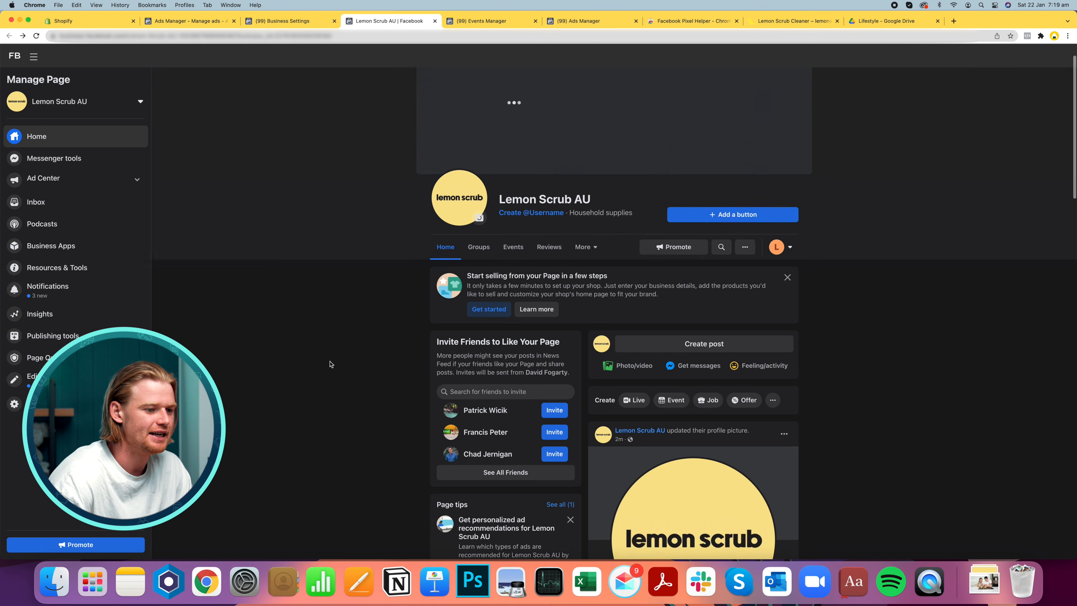
pyautogui.scroll(-3, 691, 267)
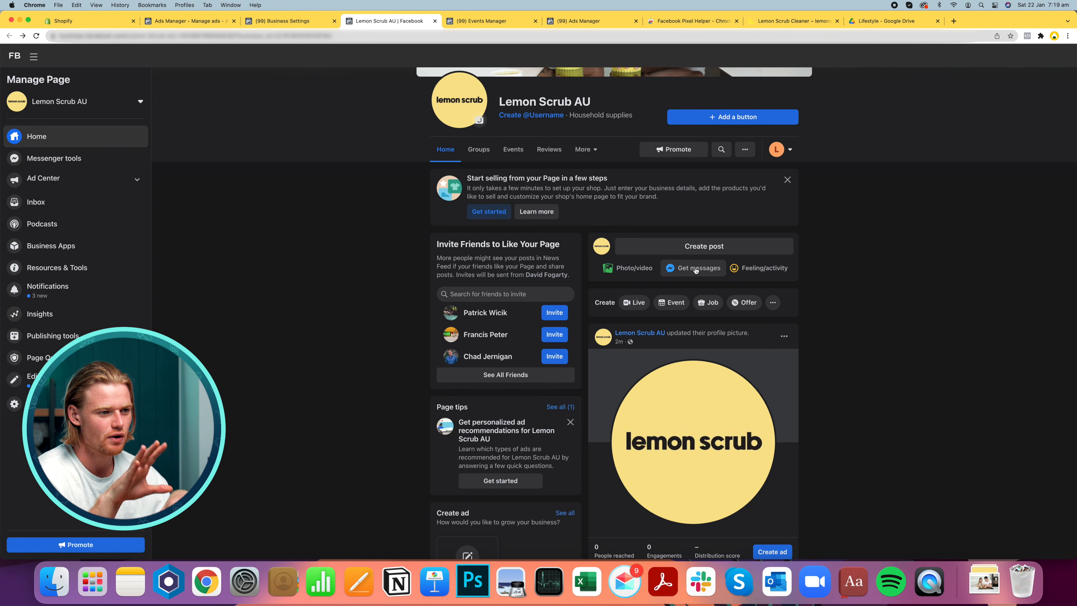
pyautogui.scroll(3, 594, 170)
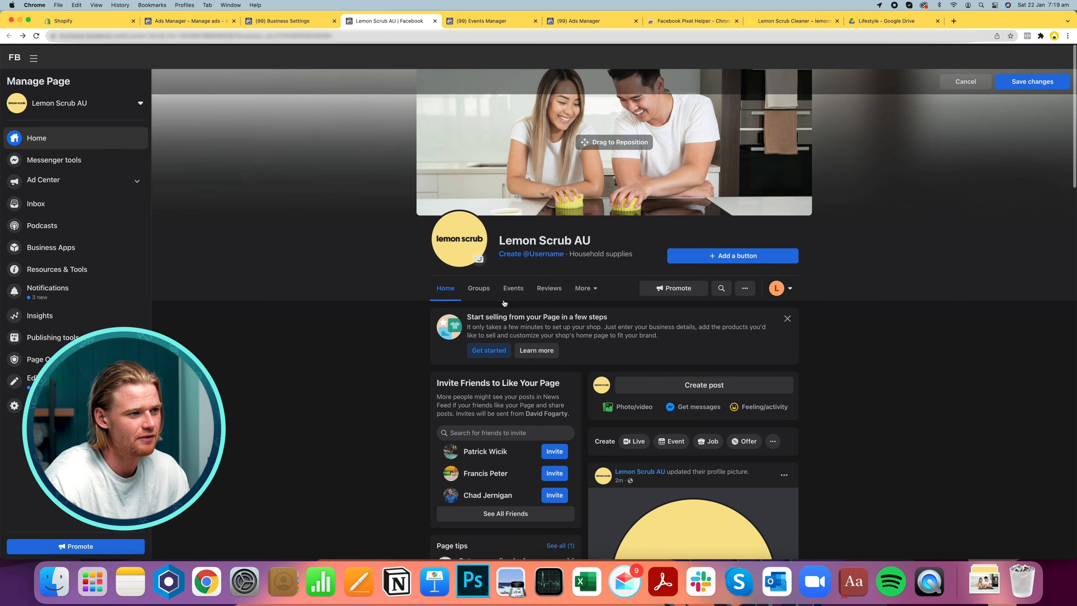
pyautogui.moveTo(593, 155); pyautogui.dragTo(593, 132)
pyautogui.click(1036, 81)
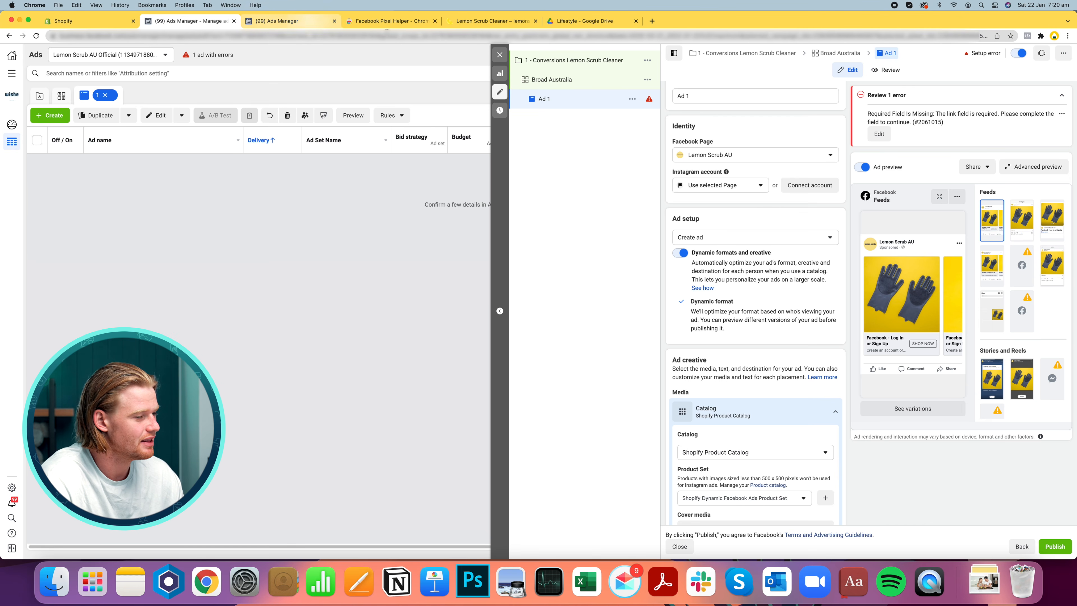
# Change the name so it reads Lemon Scrub Cleaning Paste
pyautogui.click(286, 20)
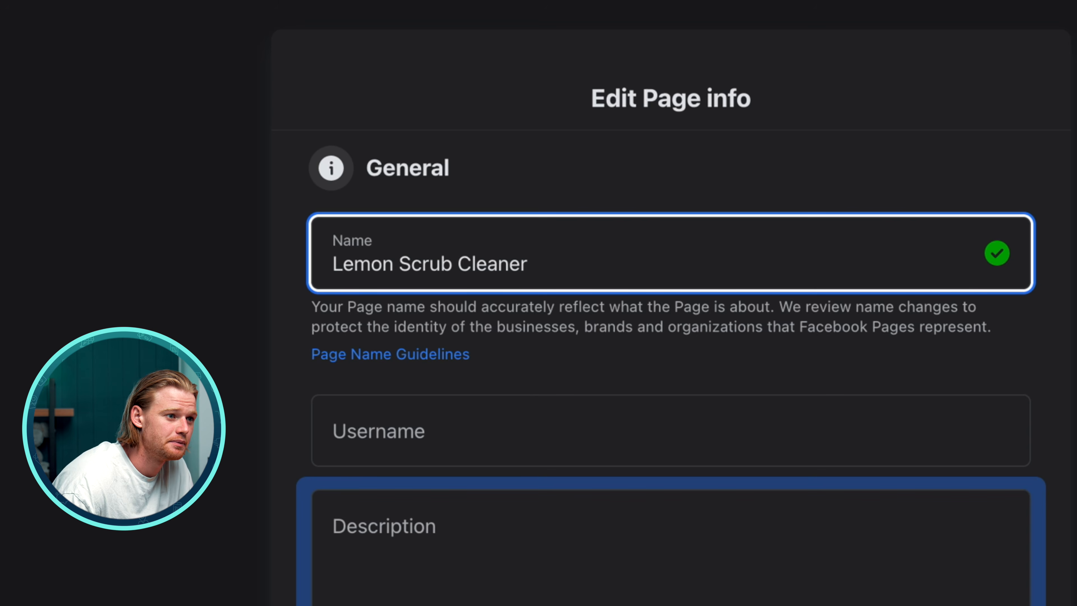
pyautogui.press('BackSpace')
pyautogui.press('BackSpace')
pyautogui.write('ing Paste')
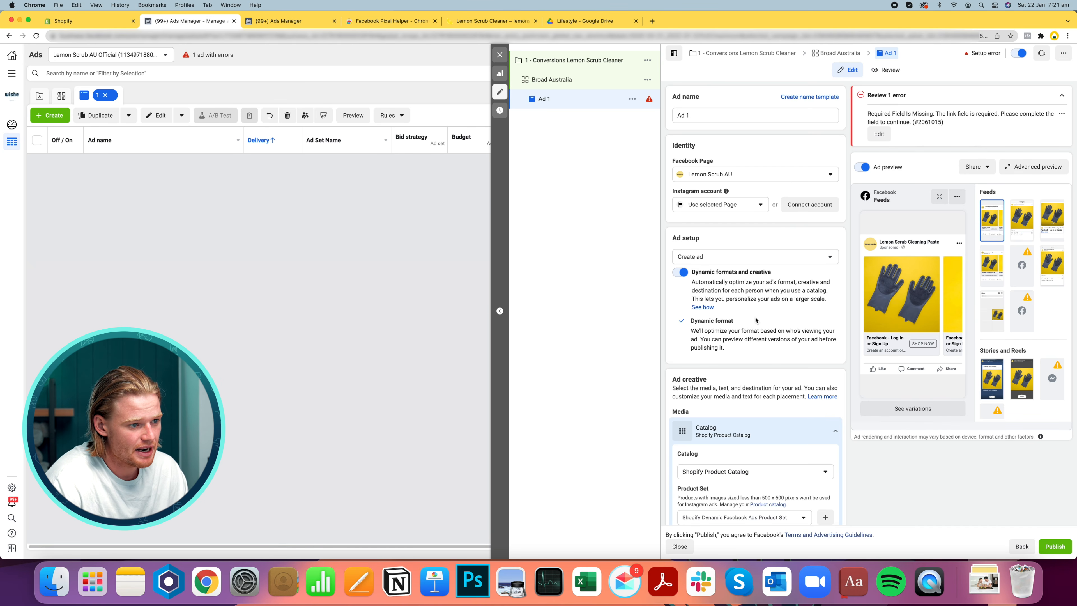
# Review the ad setup and creative sections, keeping the Shopify Product Catalog as the catalog
pyautogui.scroll(-1, 757, 316)
pyautogui.scroll(1, 756, 316)
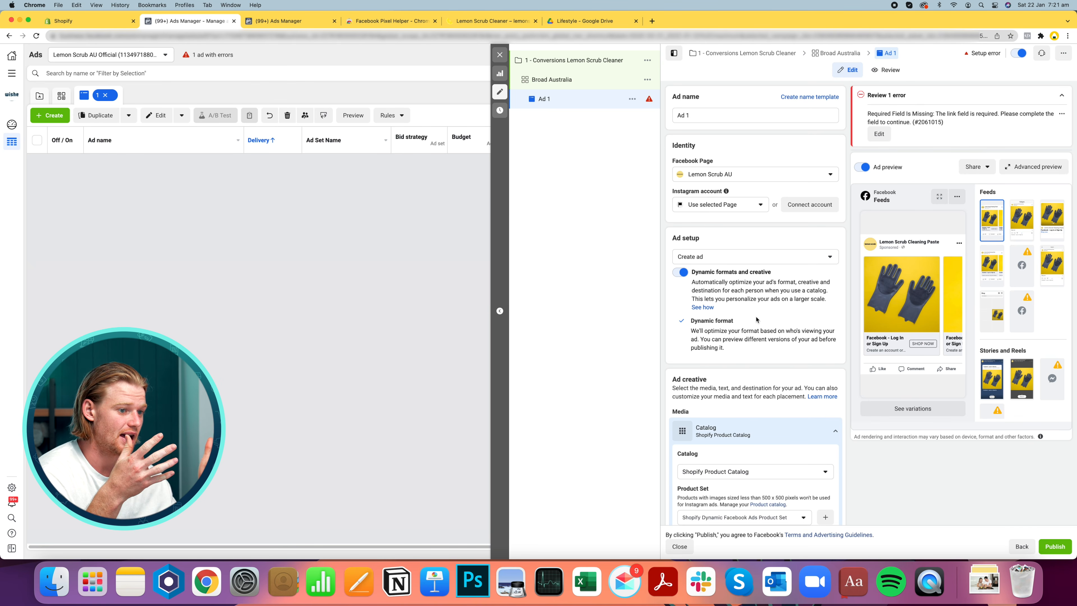
pyautogui.scroll(-5, 757, 319)
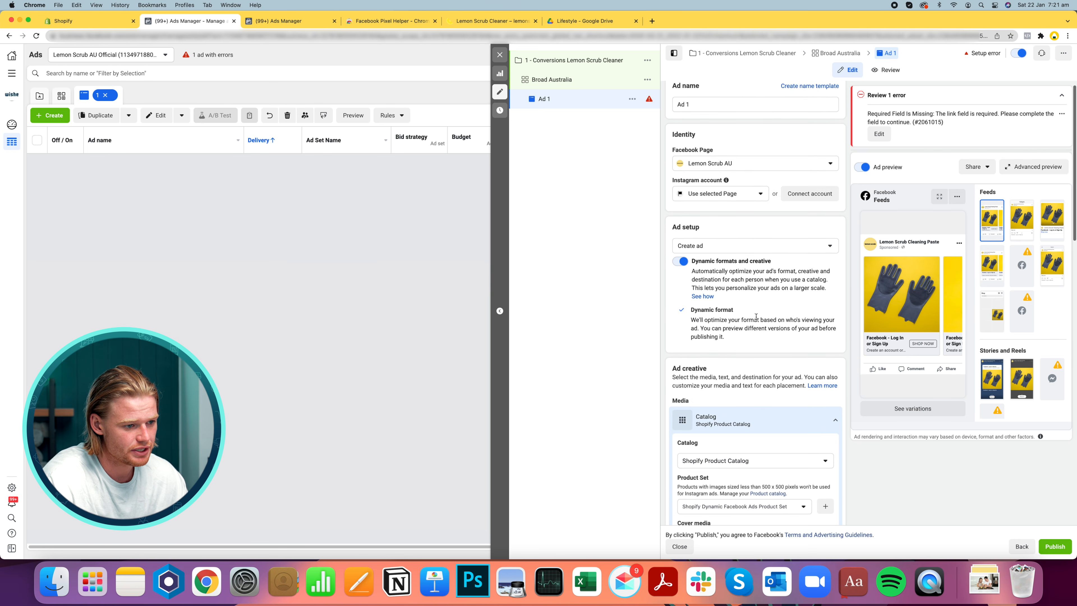
pyautogui.scroll(-1, 756, 319)
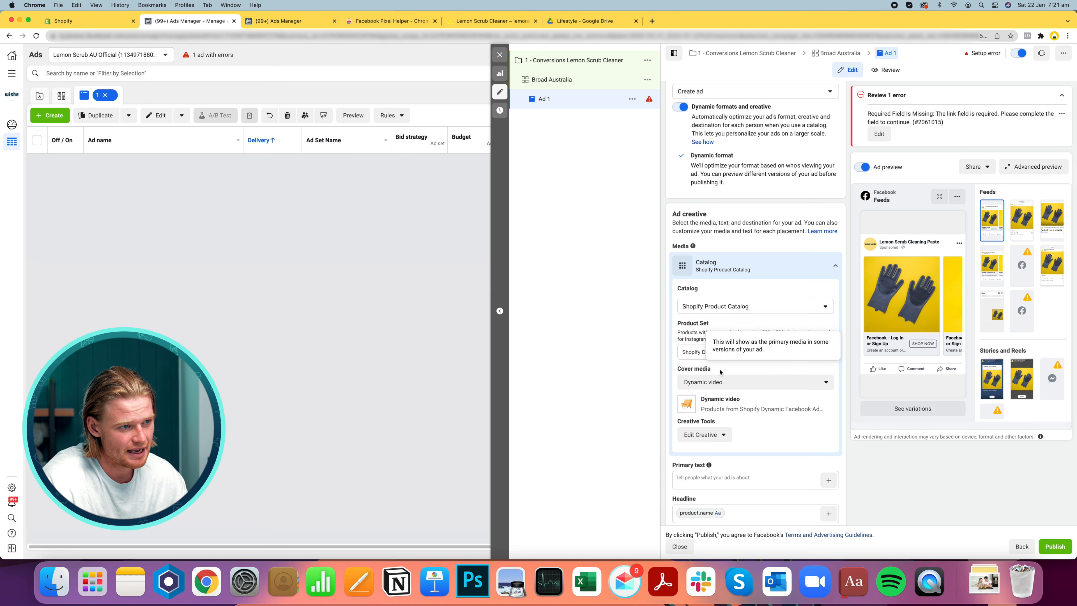
pyautogui.click(716, 307)
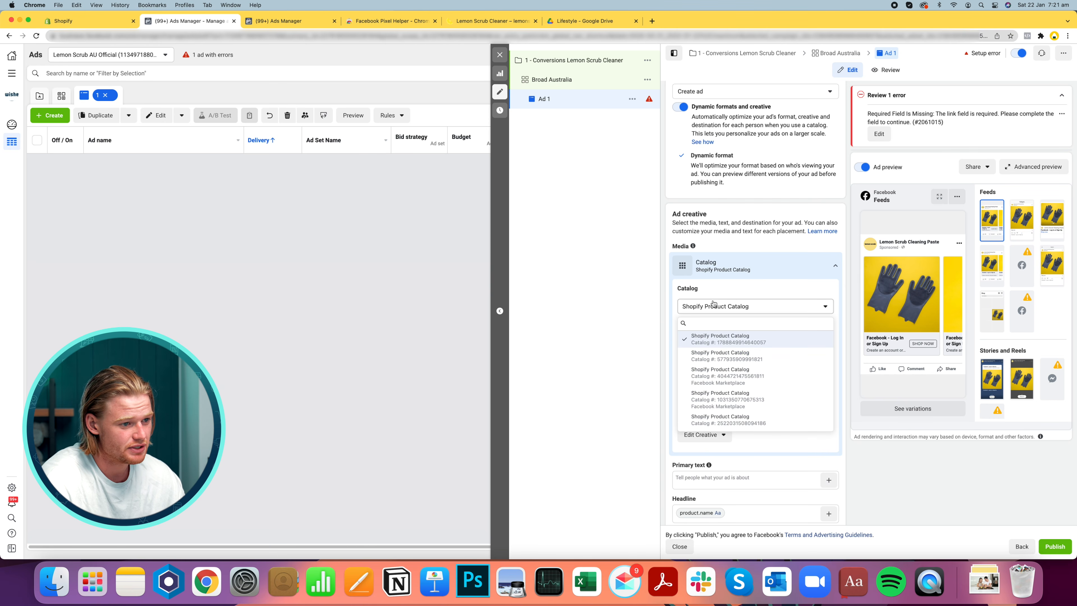
pyautogui.click(713, 304)
# Try to set the catalog ad's cover media to Video
pyautogui.scroll(-1, 806, 365)
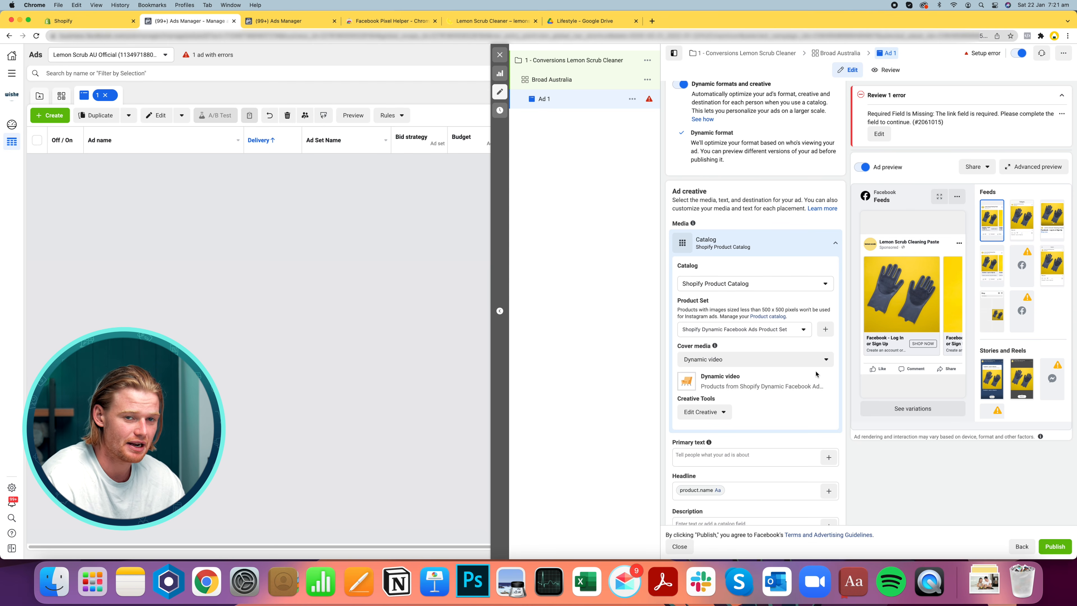
pyautogui.scroll(-1, 794, 379)
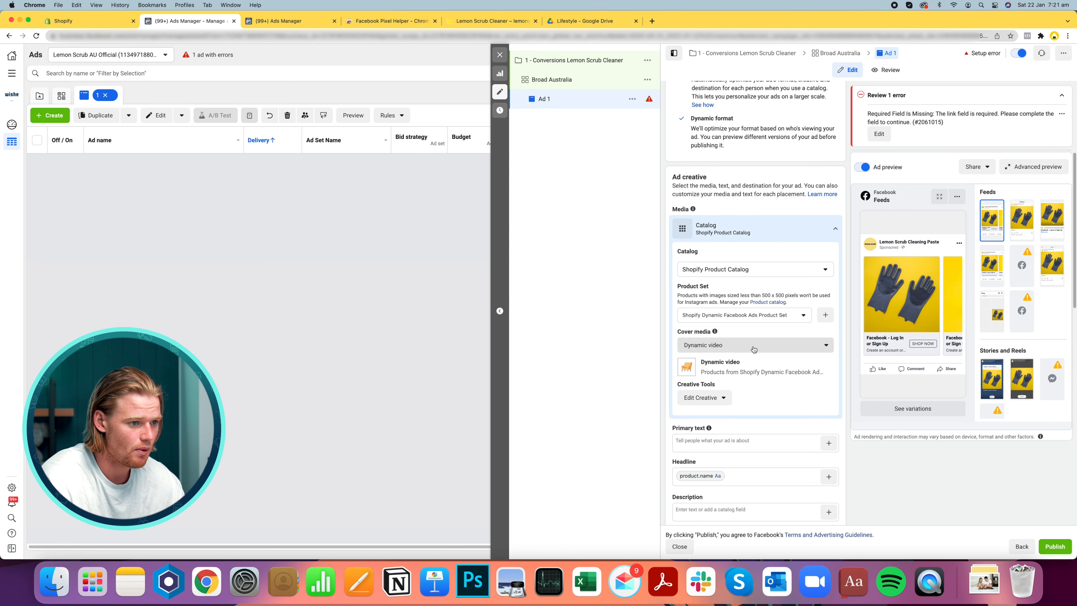
pyautogui.click(753, 348)
pyautogui.click(754, 349)
pyautogui.click(754, 349)
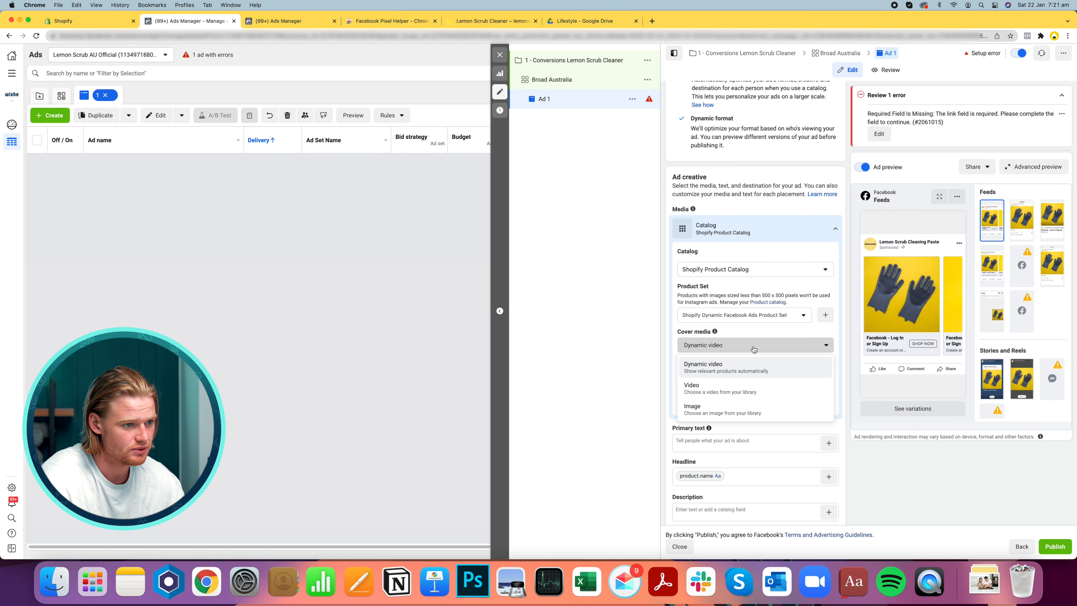
pyautogui.click(743, 393)
pyautogui.click(685, 442)
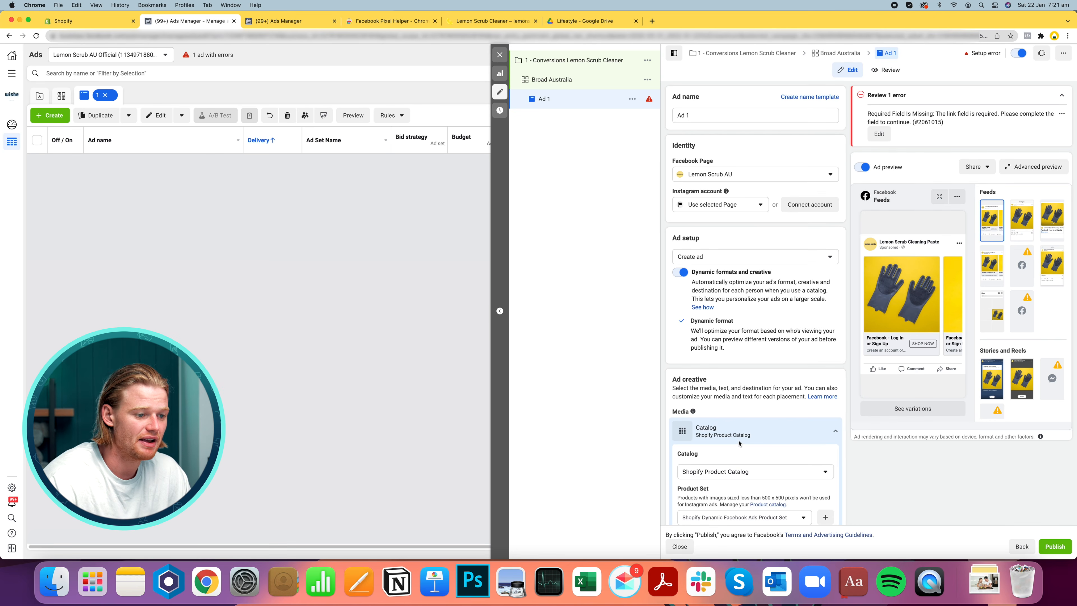
pyautogui.scroll(-3, 740, 435)
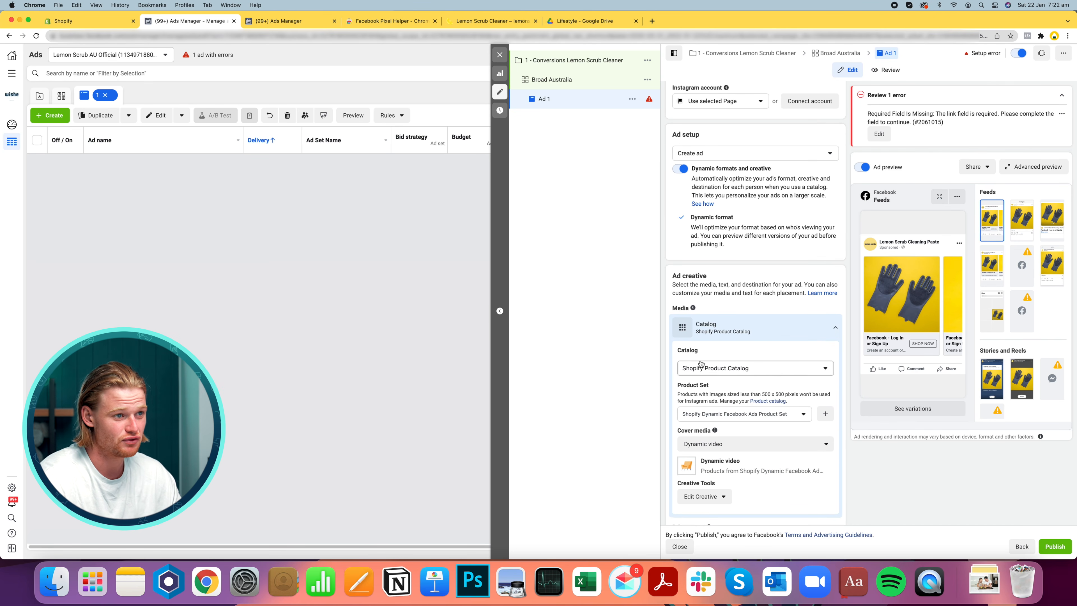
pyautogui.scroll(1, 736, 287)
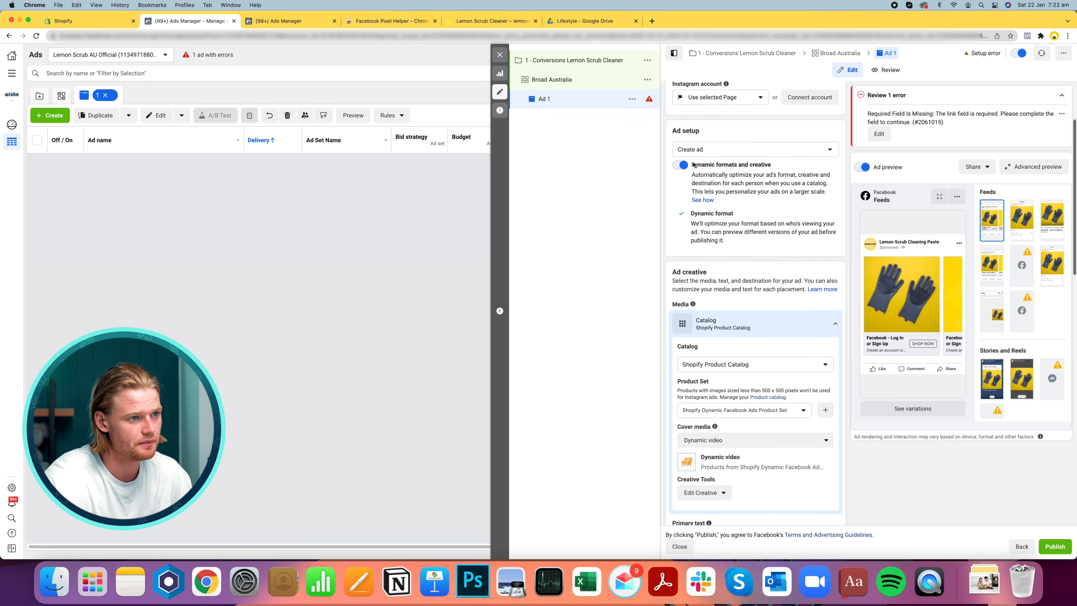
# Turn off Dynamic formats and creative and choose the Single image or video format
pyautogui.click(734, 156)
pyautogui.click(695, 170)
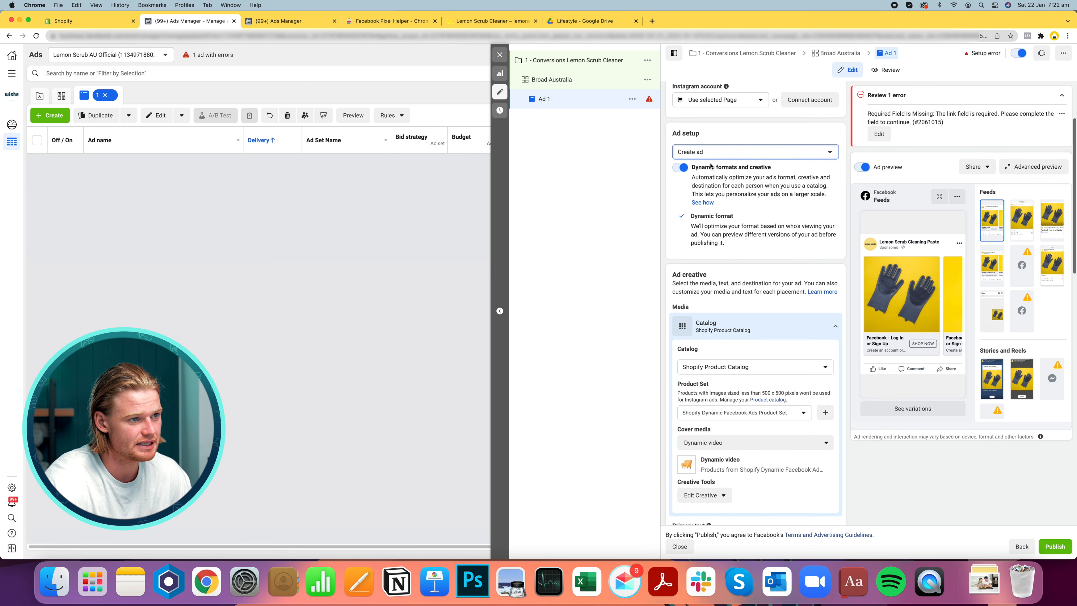
pyautogui.click(680, 169)
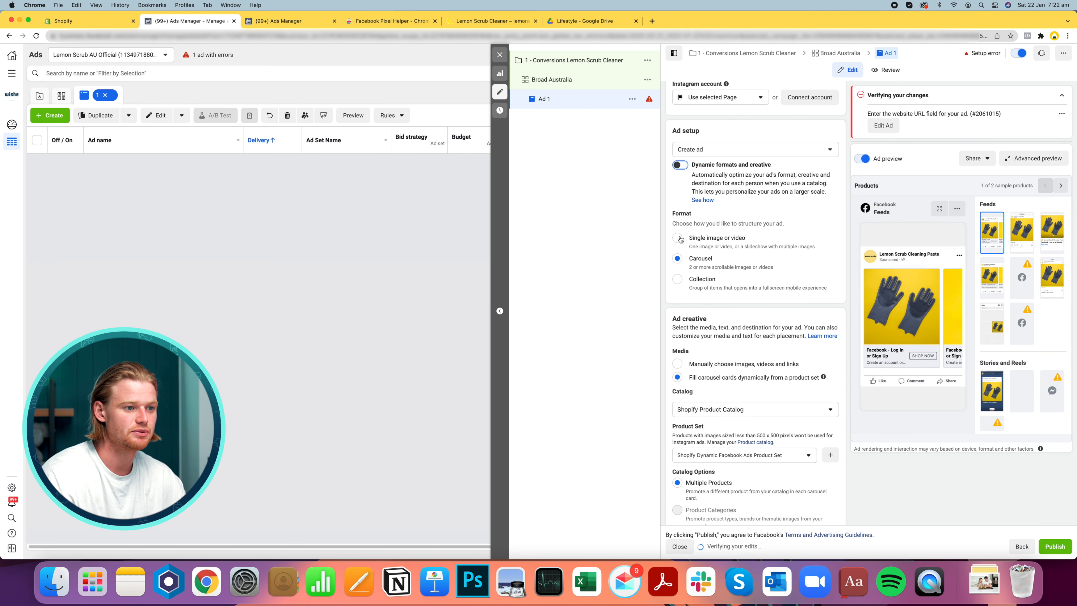
pyautogui.click(677, 238)
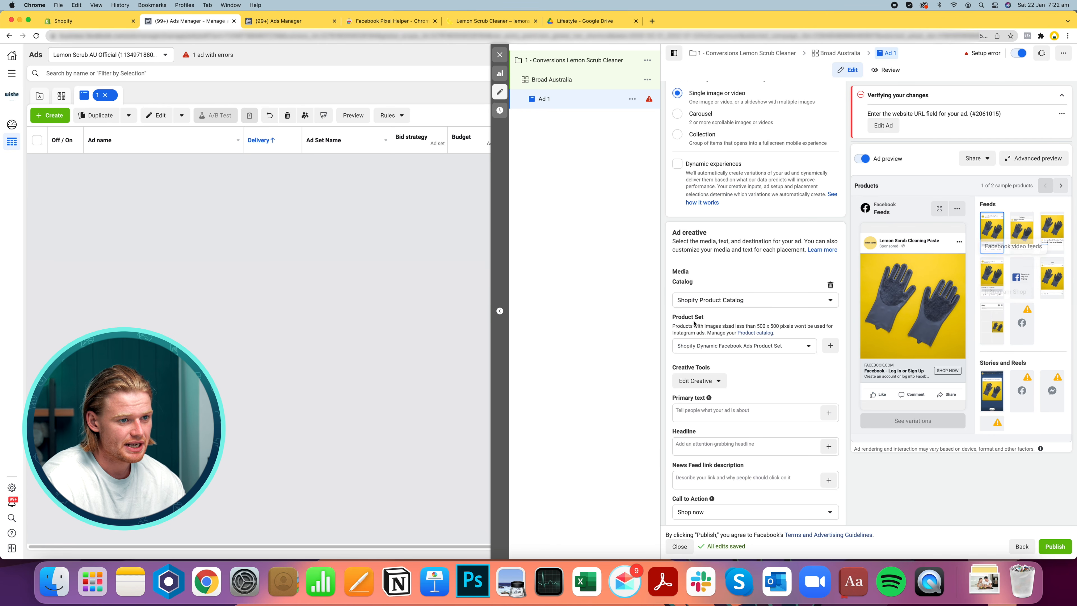
# Remove the catalog media and upload the Bathroom Bench (UGC) Lemon Scrub video as the ad's media
pyautogui.scroll(-2, 752, 358)
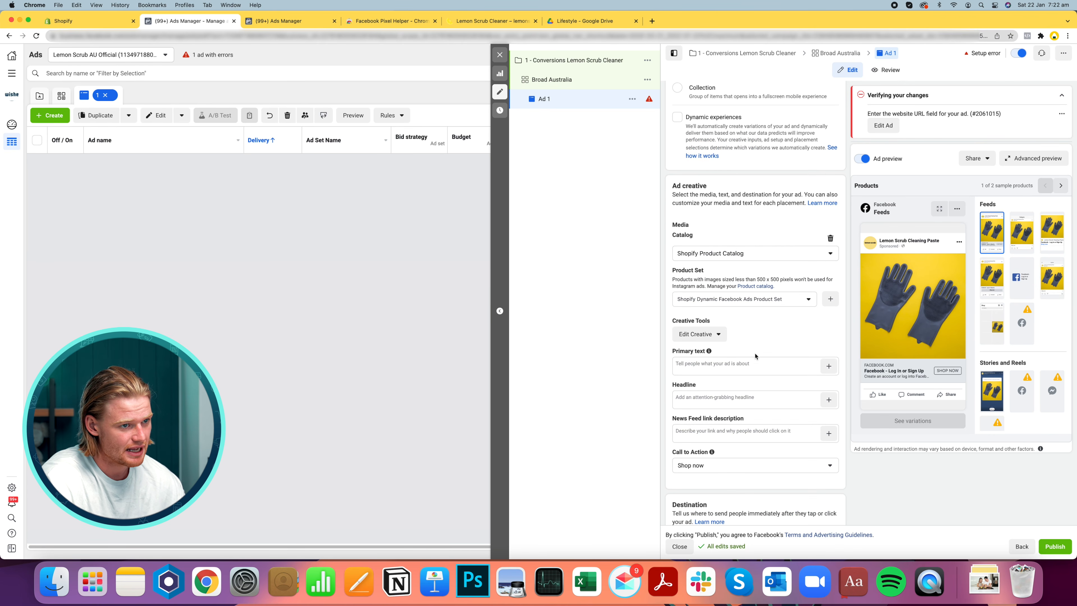
pyautogui.click(830, 239)
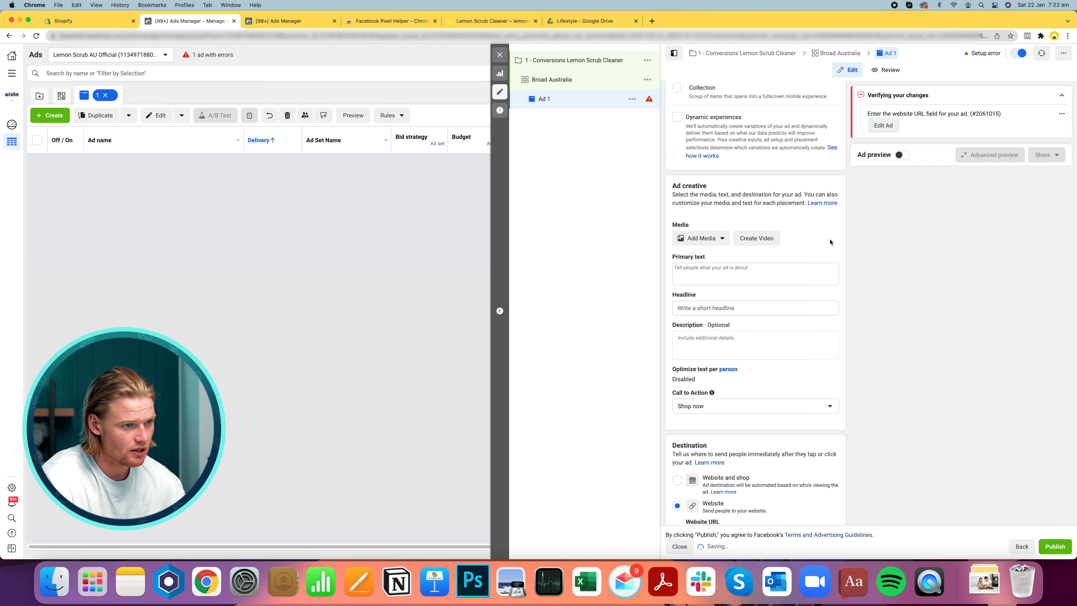
pyautogui.click(700, 241)
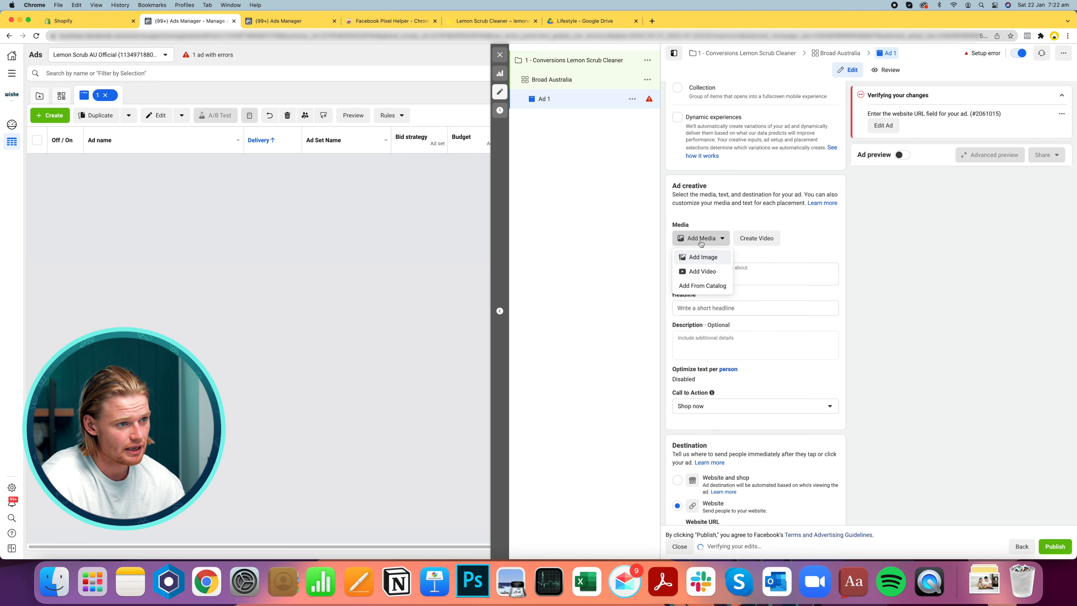
pyautogui.click(709, 272)
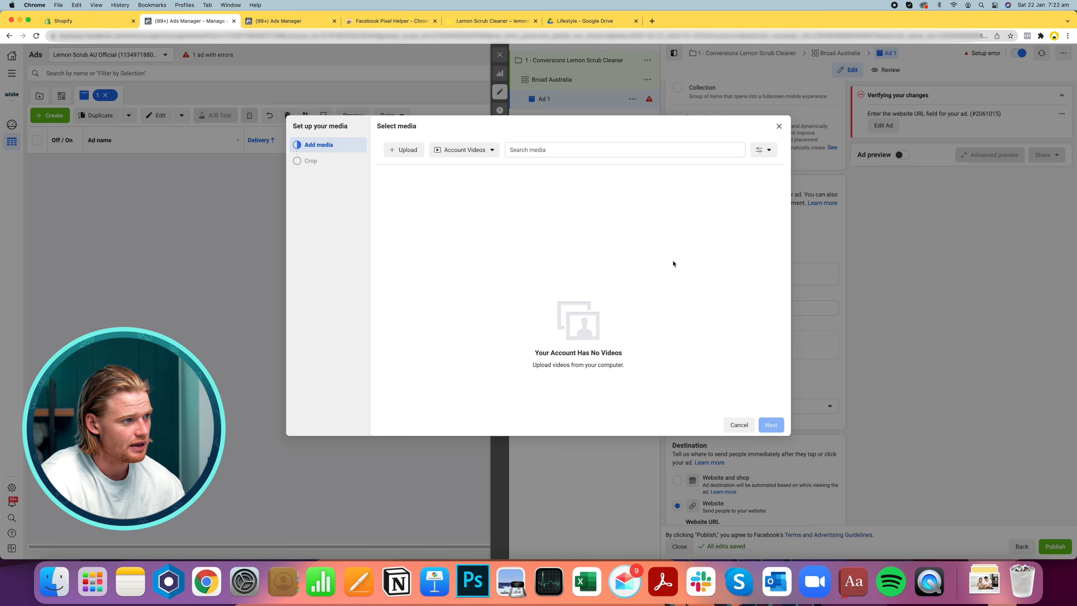
pyautogui.click(405, 149)
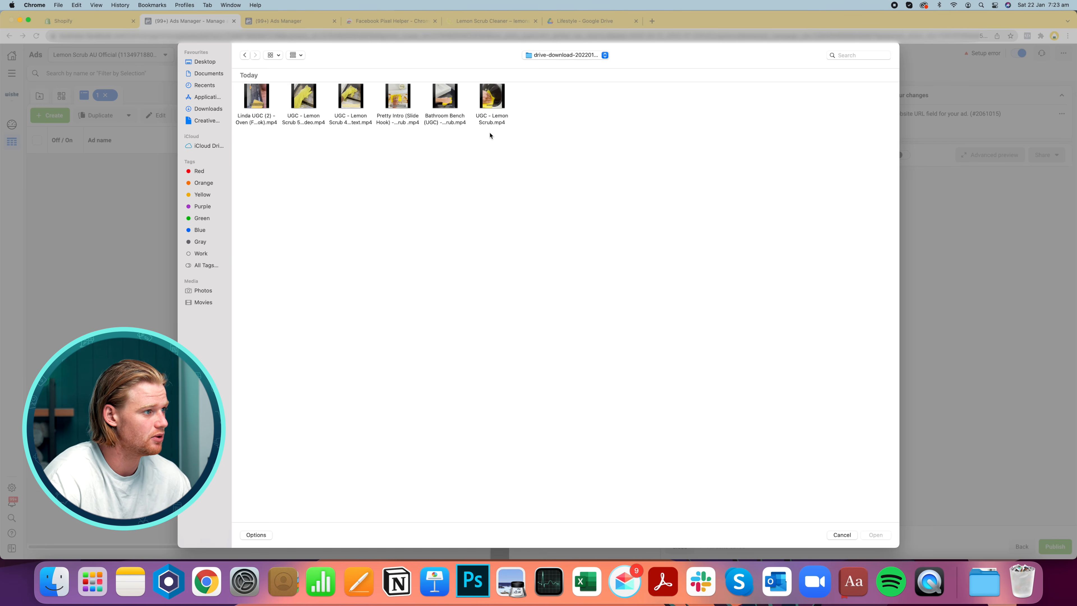
pyautogui.click(448, 95)
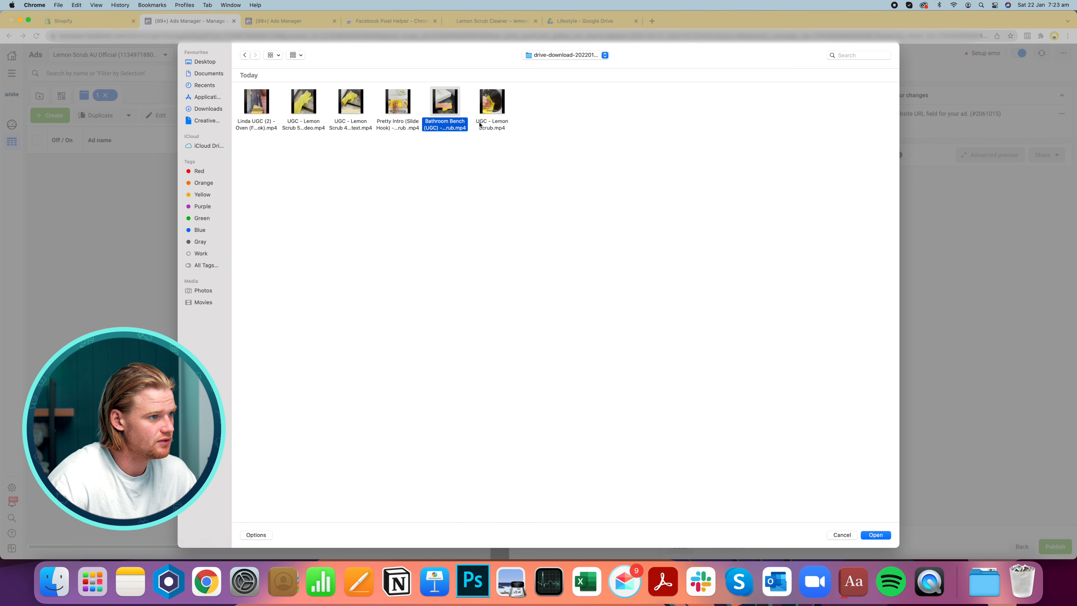
pyautogui.doubleClick(453, 96)
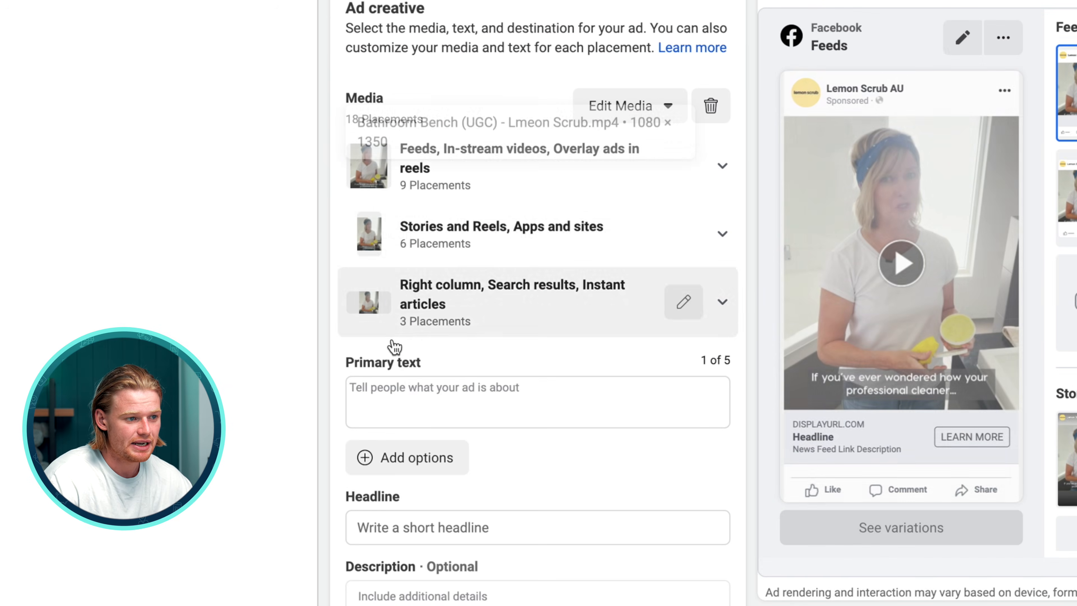
# Paste the prepared ad copy from the Pages document into the primary text field
pyautogui.click(411, 382)
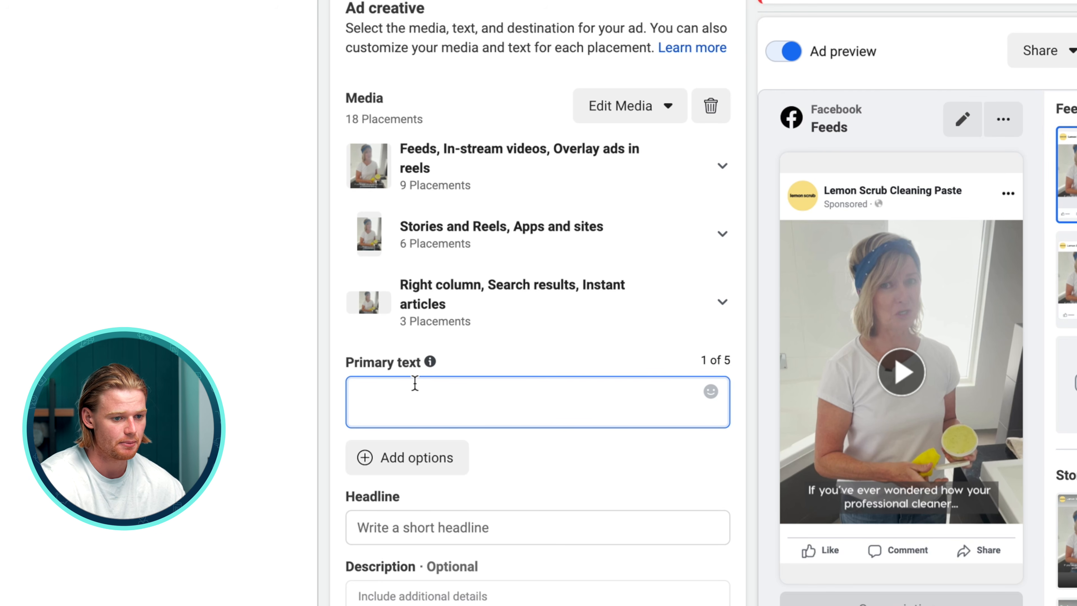
pyautogui.press('super+Tab')
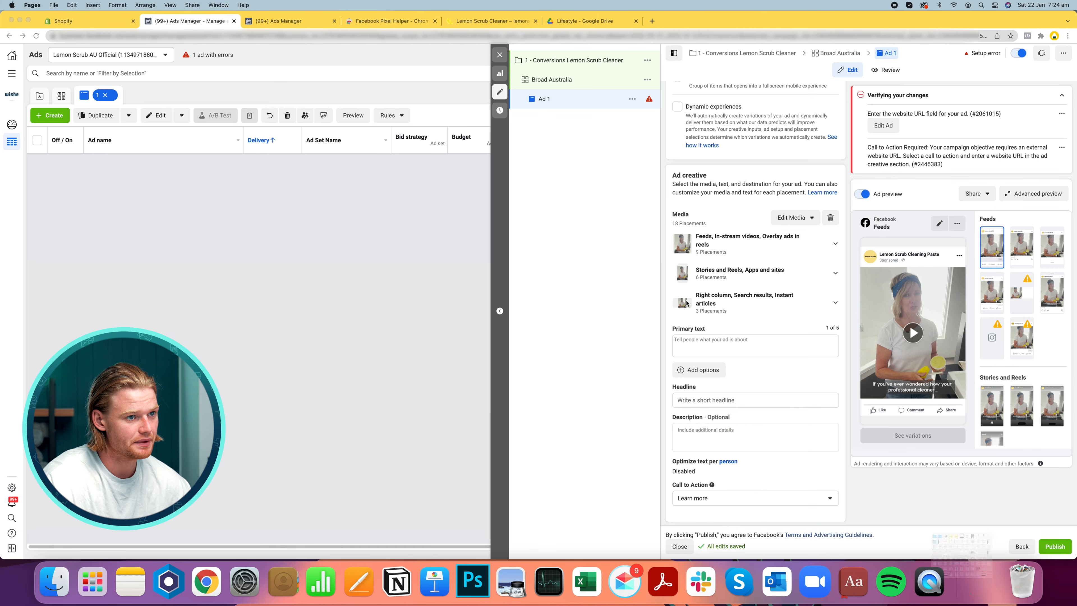
pyautogui.press('super+v')
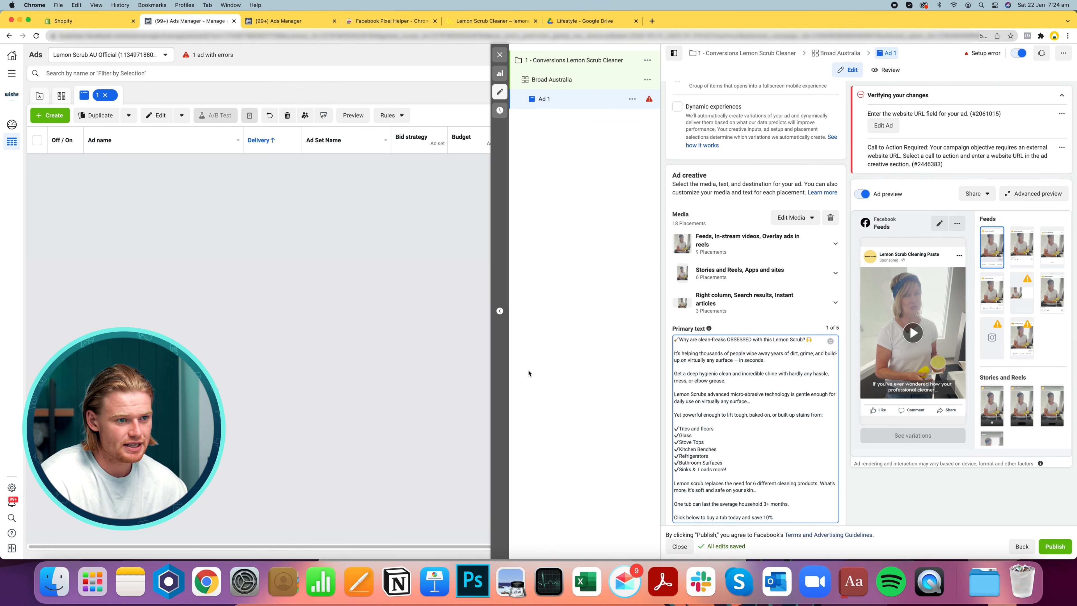
# Delete the leading broom emoji from the primary text
pyautogui.scroll(-2, 769, 390)
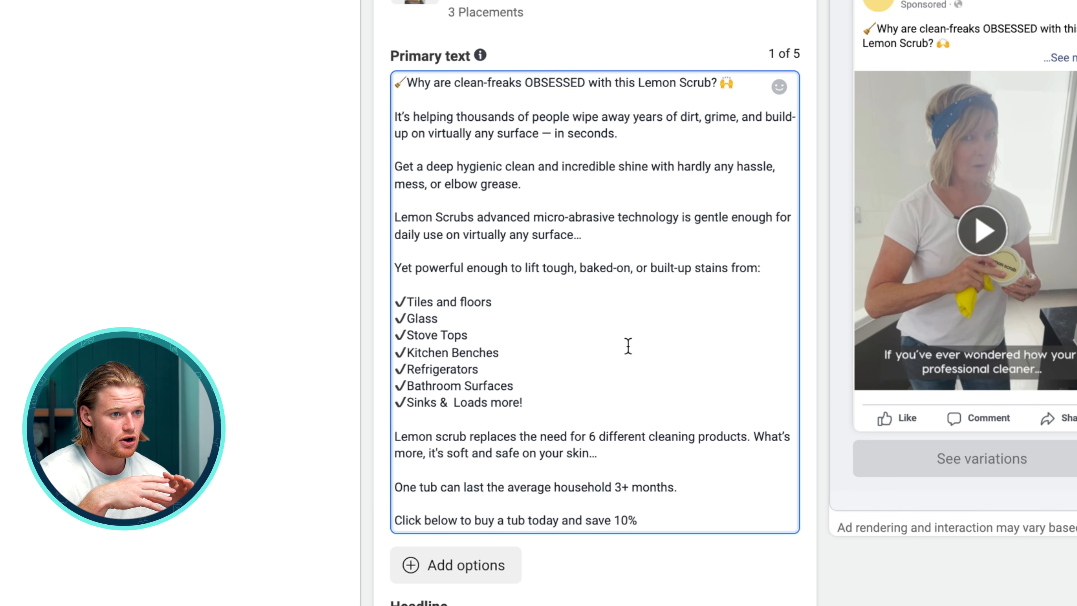
pyautogui.click(406, 86)
pyautogui.press('BackSpace')
pyautogui.scroll(-3, 556, 21)
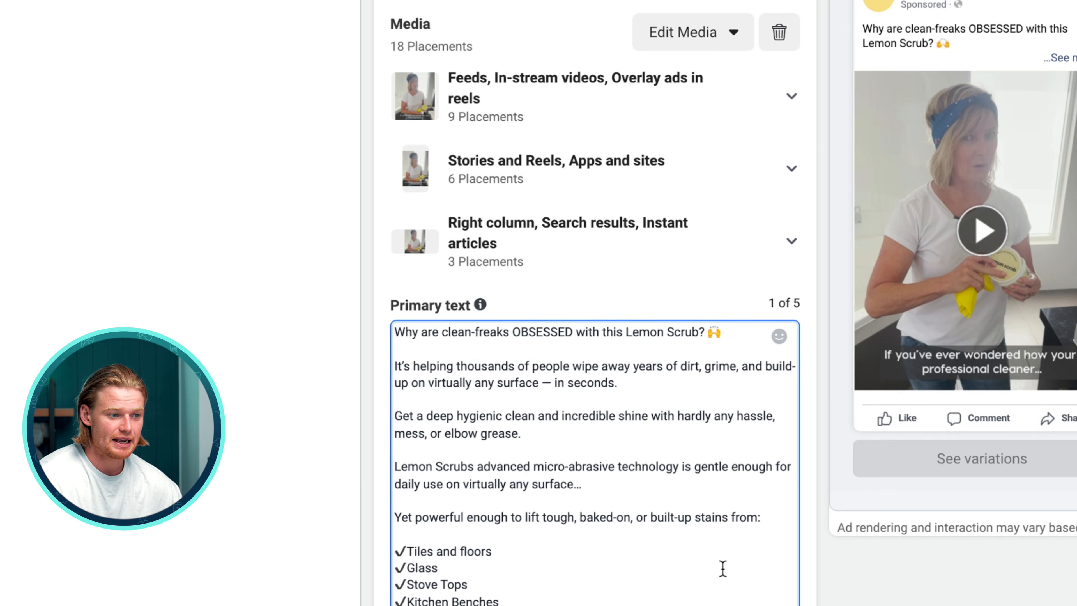
pyautogui.scroll(-3, 570, 556)
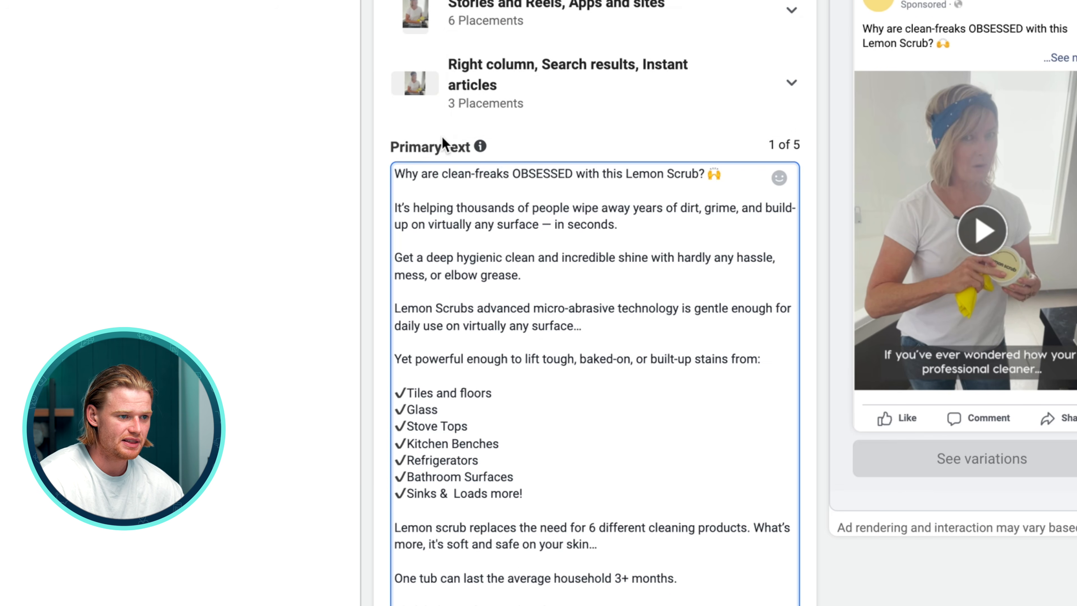
# Change "clean-freaks" to "cleaners" in the opening line of the primary text
pyautogui.doubleClick(477, 174)
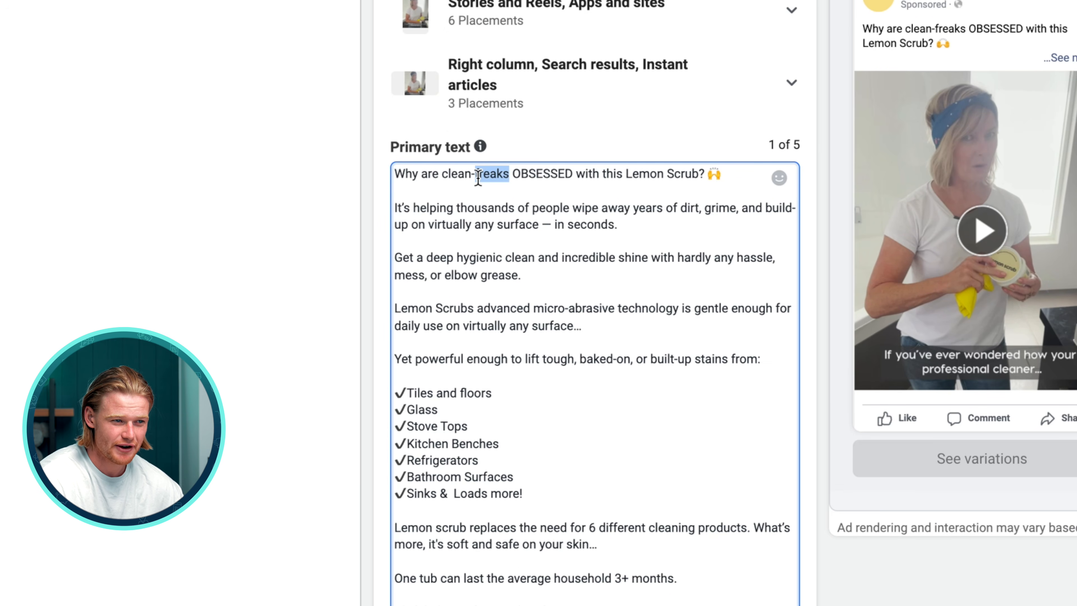
pyautogui.click(633, 377)
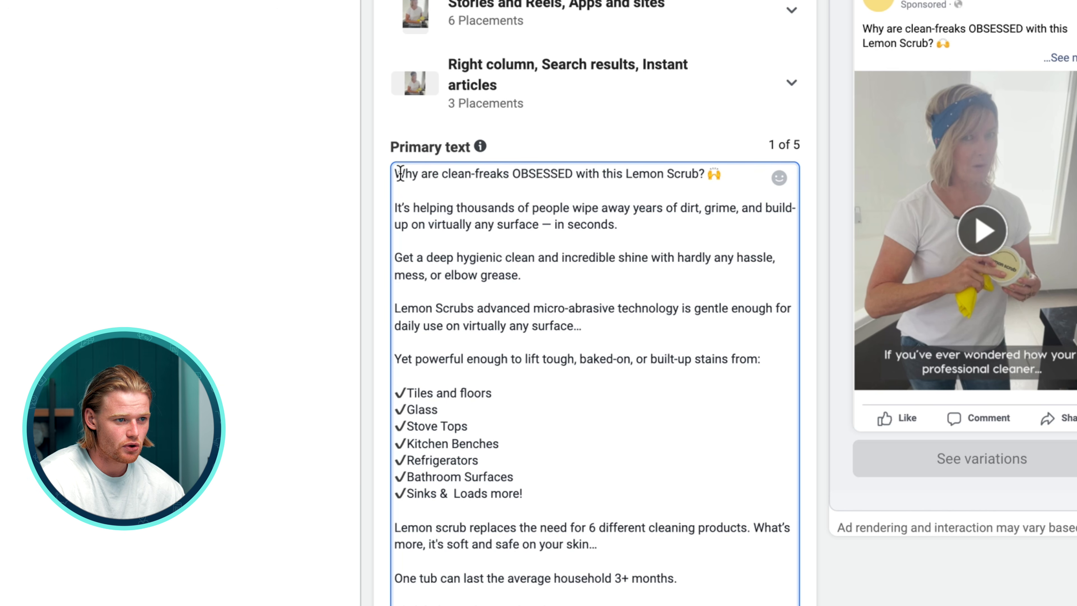
pyautogui.moveTo(440, 172); pyautogui.dragTo(576, 173)
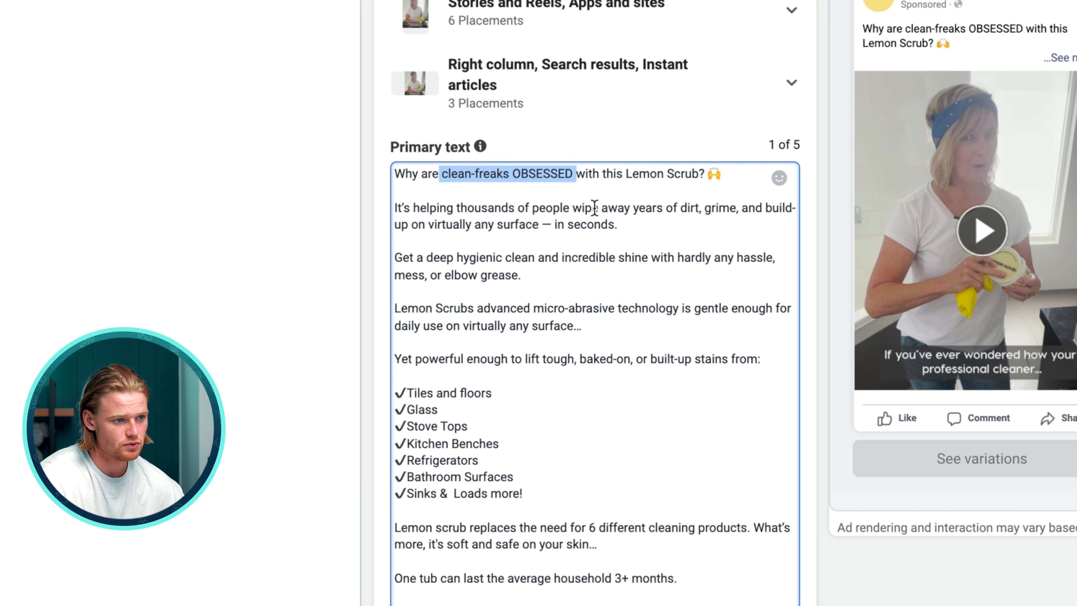
pyautogui.click(603, 221)
pyautogui.scroll(-5, 589, 224)
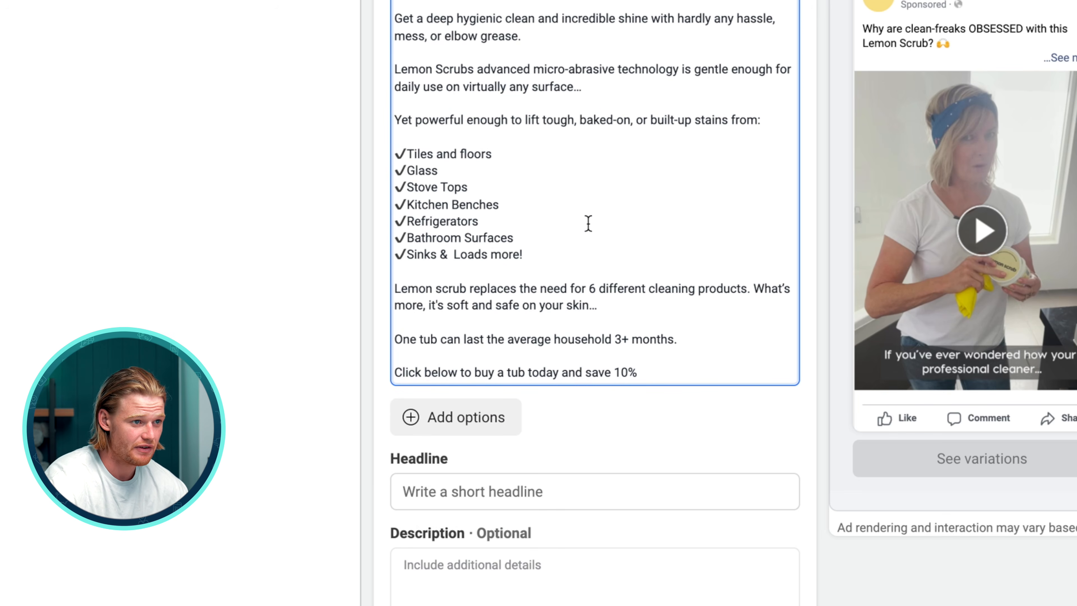
pyautogui.scroll(-6, 588, 223)
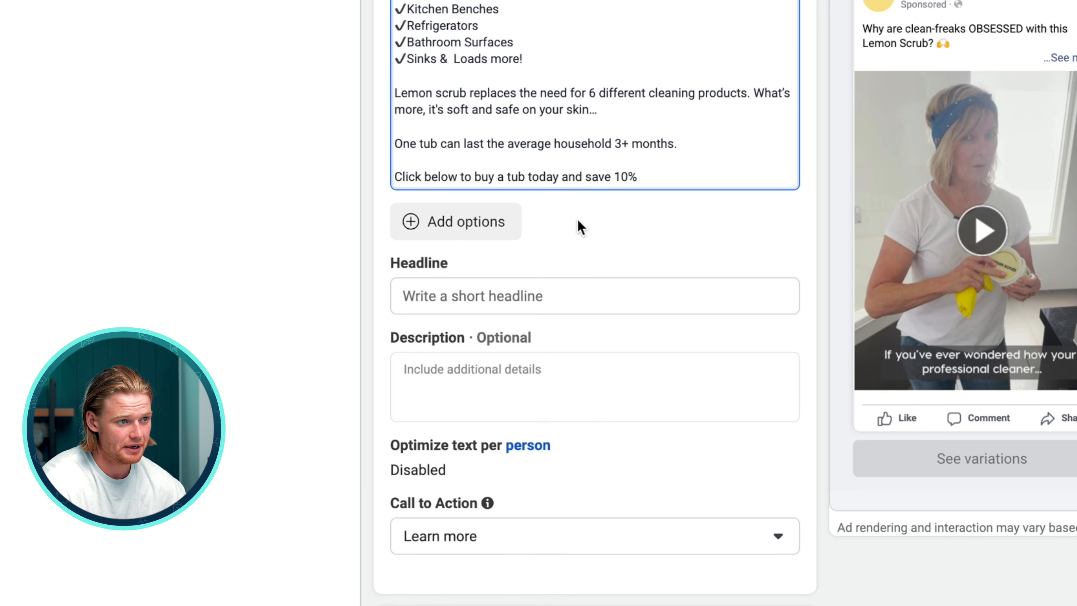
pyautogui.scroll(10, 586, 92)
pyautogui.scroll(-10, 589, 90)
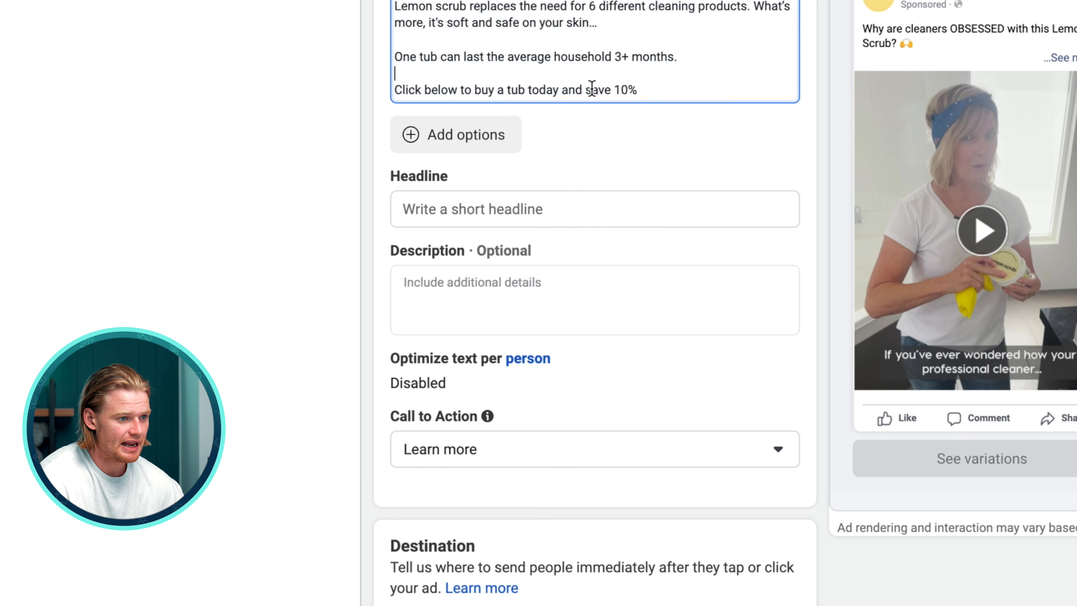
pyautogui.moveTo(663, 90); pyautogui.dragTo(140, 90)
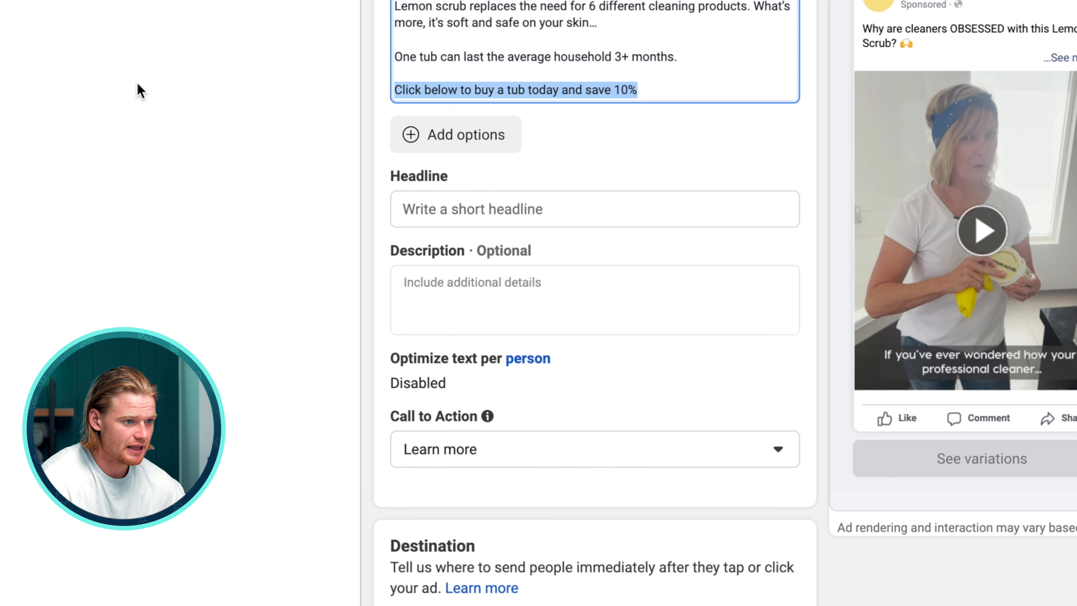
pyautogui.click(671, 87)
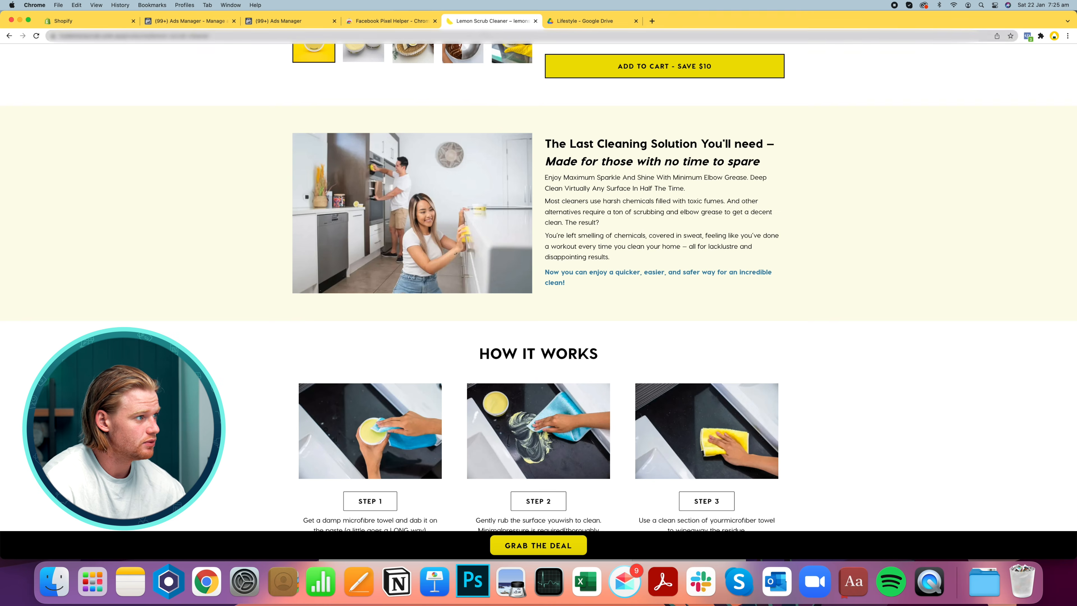
pyautogui.scroll(10, 538, 296)
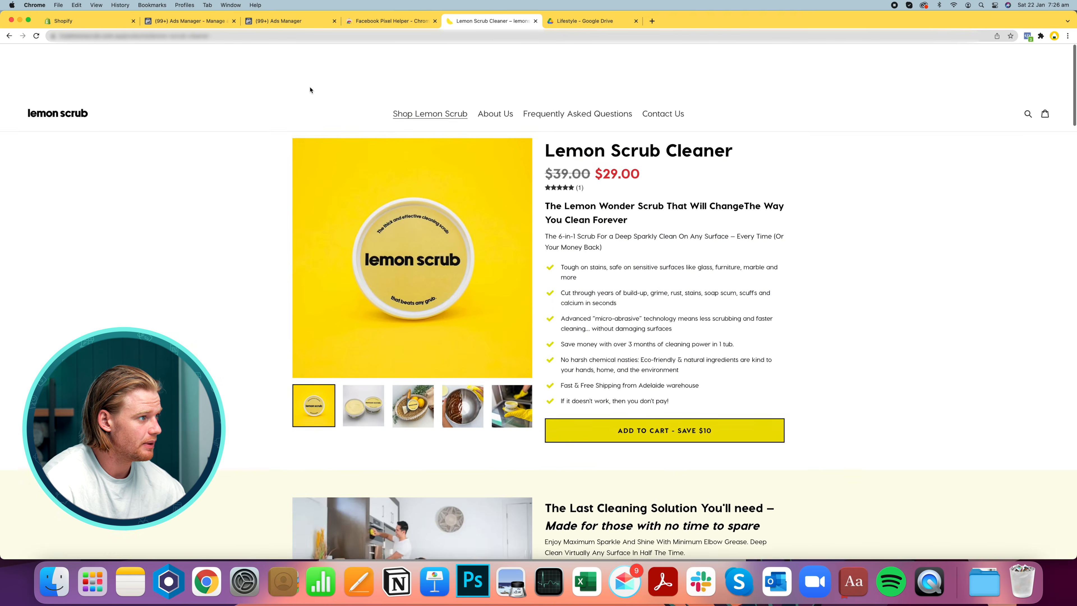
pyautogui.scroll(-1, 538, 297)
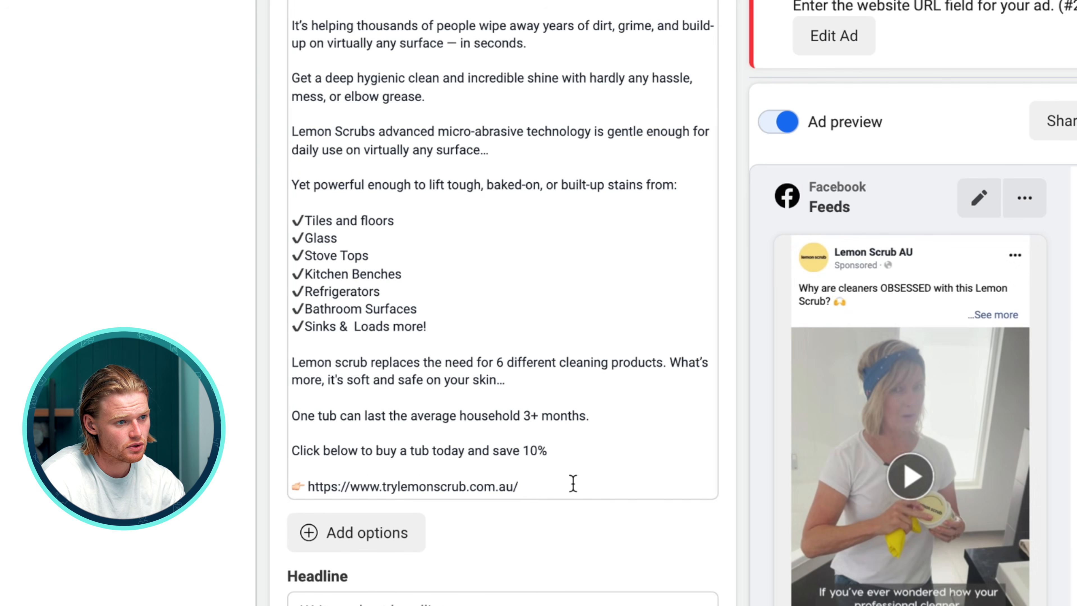
pyautogui.press('BackSpace')
# Copy the ad title and description from the Pages document into the Headline and Description fields
pyautogui.click(79, 586)
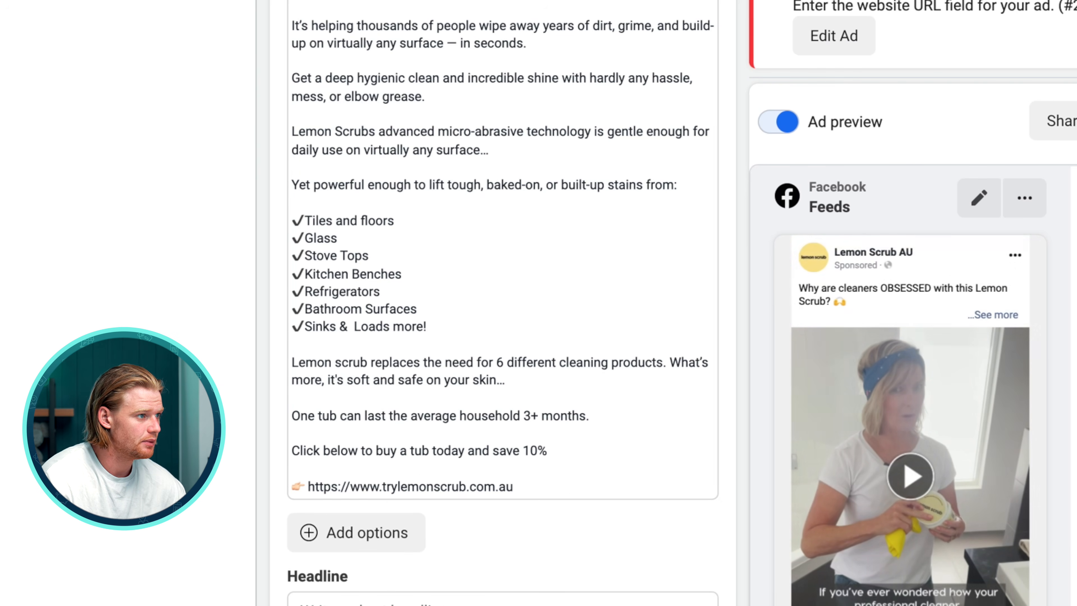
pyautogui.hotkey('ctrl', 'Up')
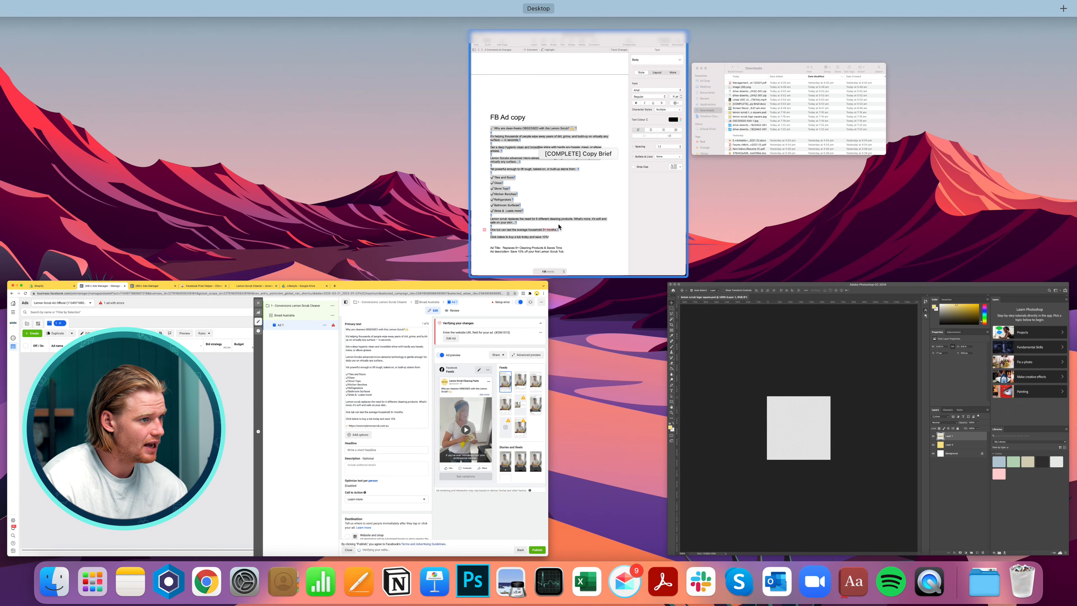
pyautogui.click(558, 227)
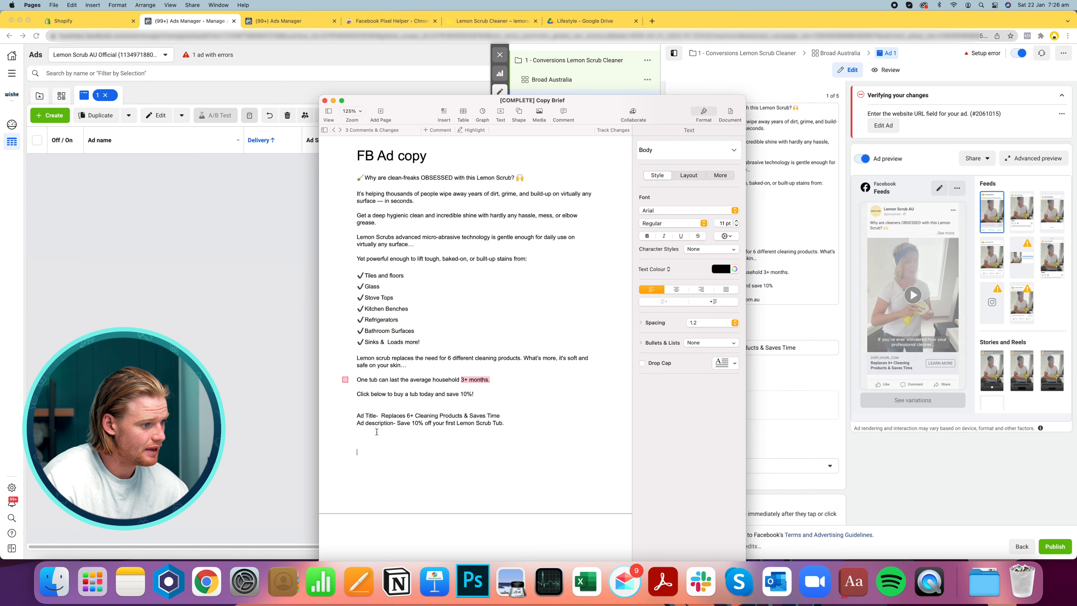
pyautogui.moveTo(397, 423); pyautogui.dragTo(550, 427)
pyautogui.press('super+c')
pyautogui.press('super+Tab')
pyautogui.click(716, 408)
pyautogui.press('super+v')
pyautogui.click(917, 443)
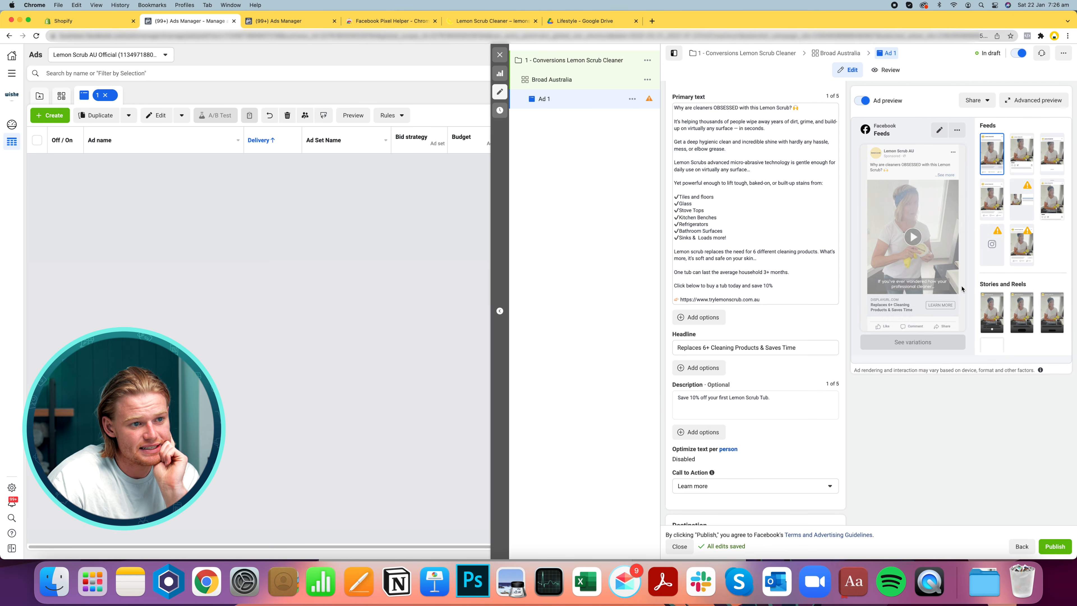
# Review how the ad looks across the Facebook and Instagram placement previews, including the advanced preview
pyautogui.scroll(-2, 937, 285)
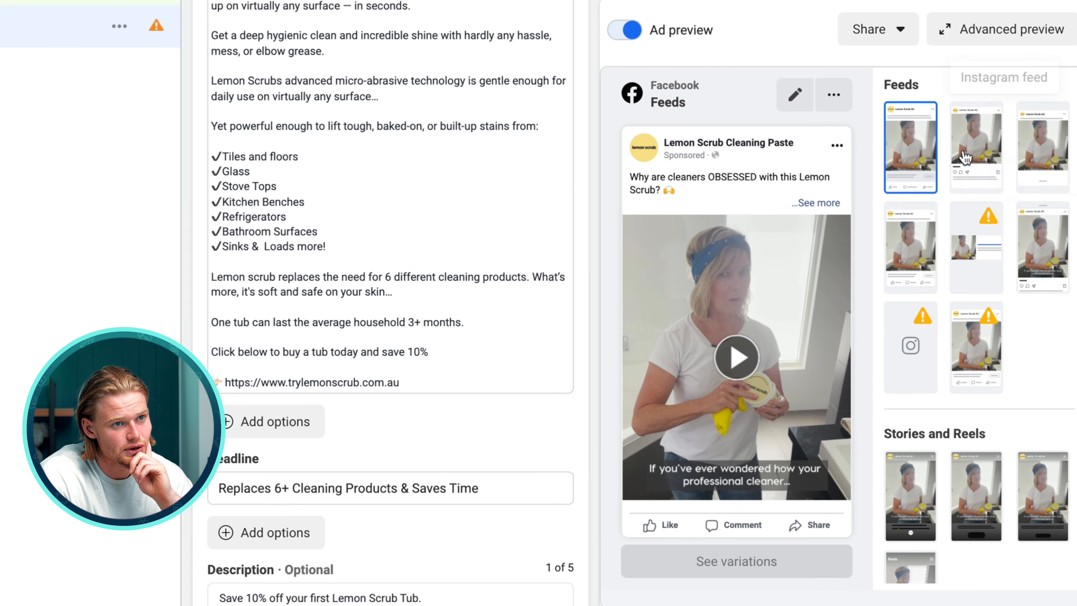
pyautogui.click(1026, 150)
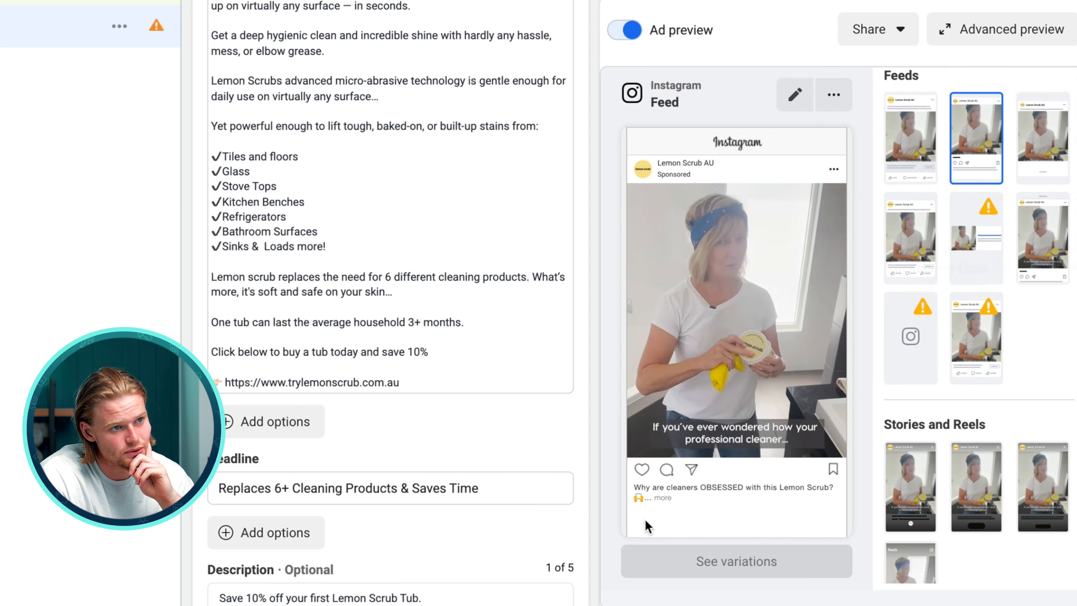
pyautogui.click(910, 147)
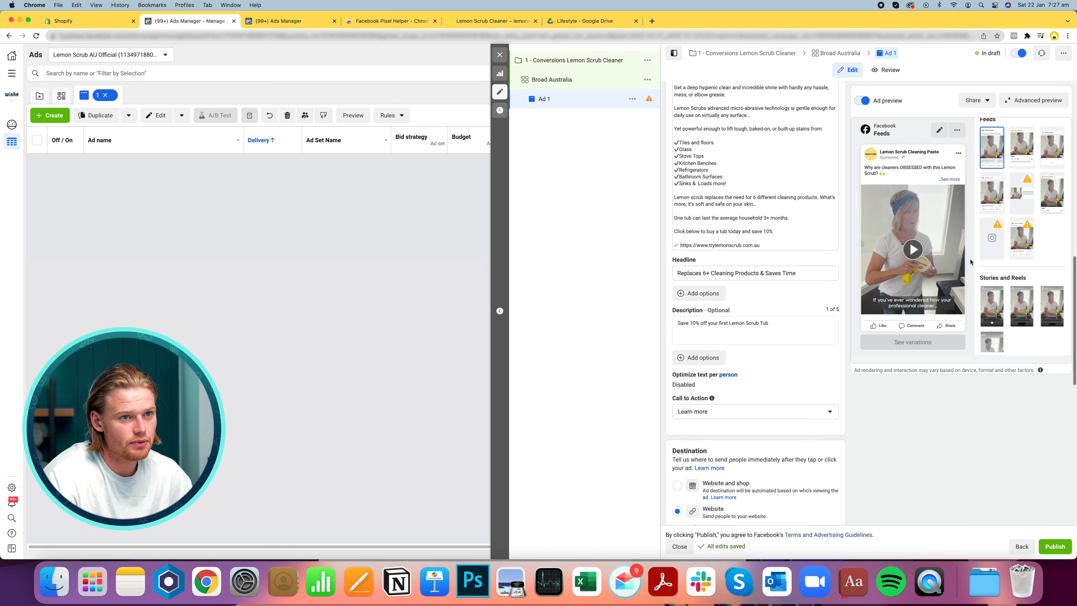
pyautogui.click(1038, 102)
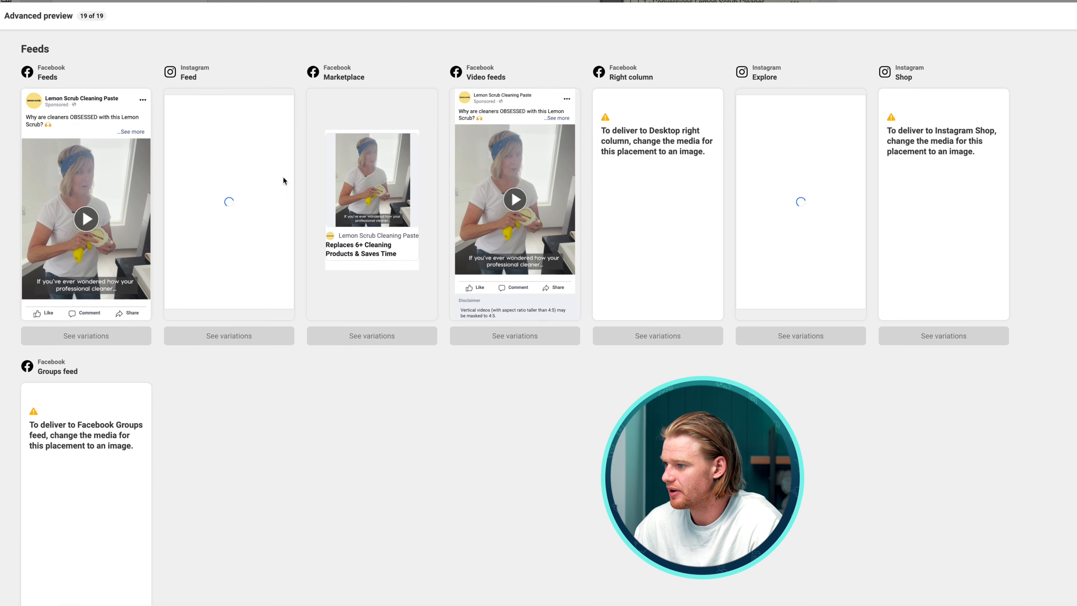
pyautogui.scroll(-2, 476, 184)
pyautogui.scroll(2, 502, 152)
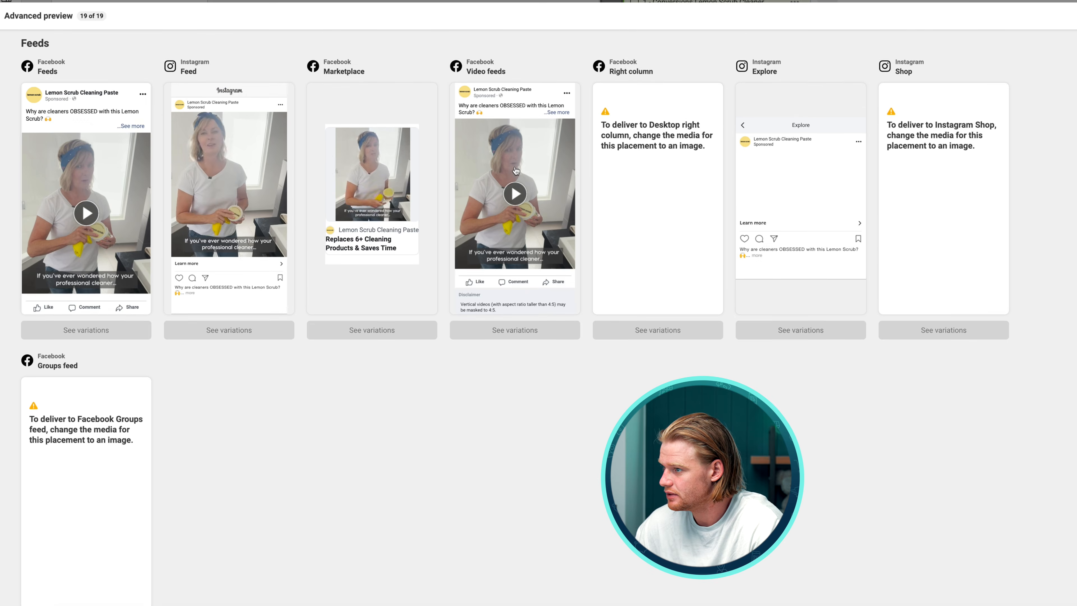
pyautogui.scroll(-1, 494, 273)
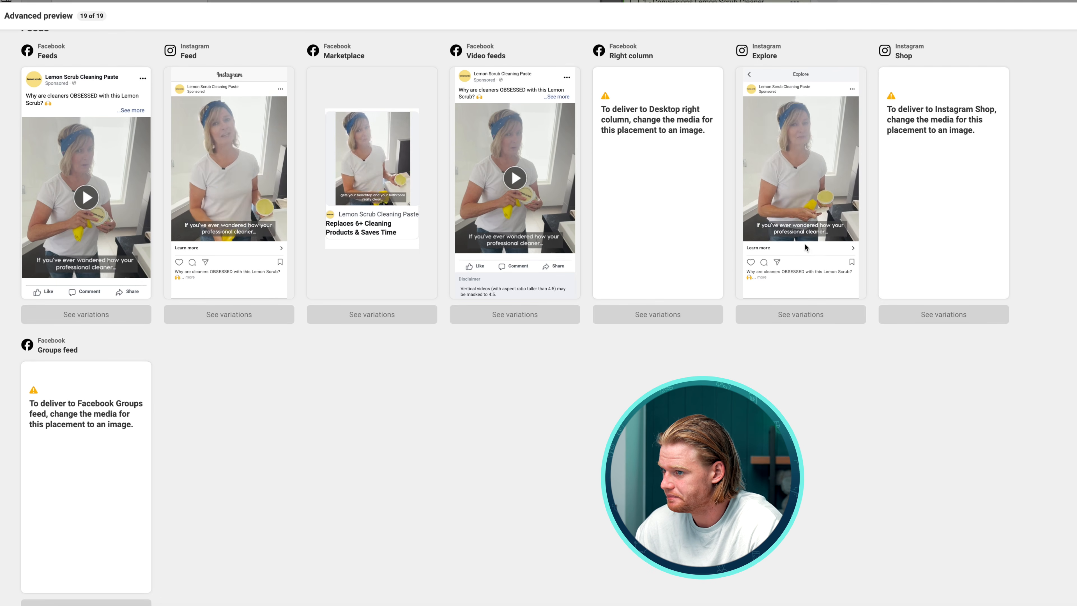
pyautogui.scroll(-10, 721, 233)
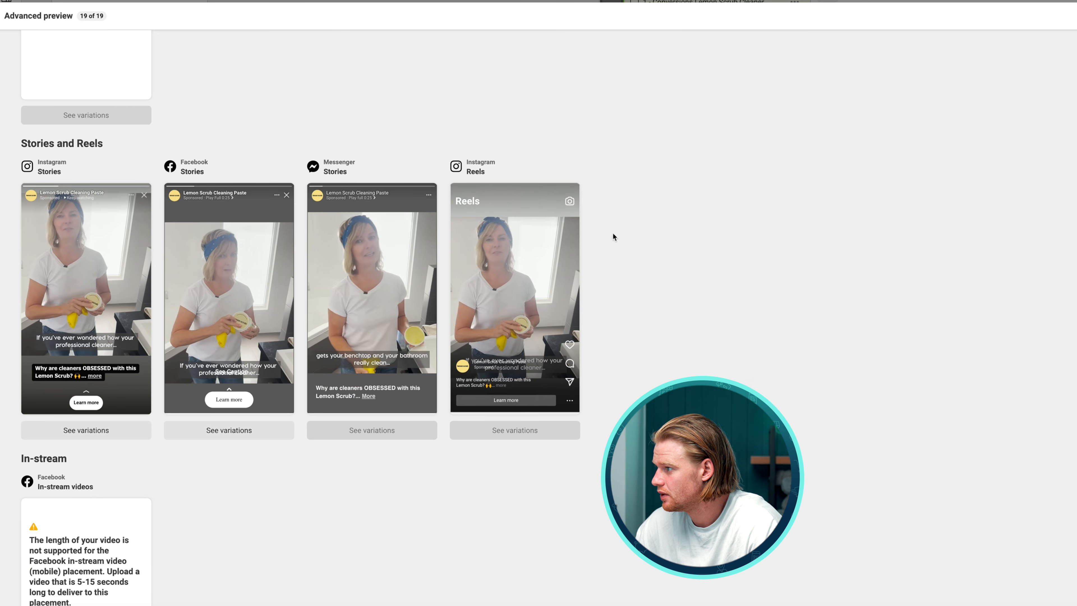
pyautogui.scroll(-13, 184, 333)
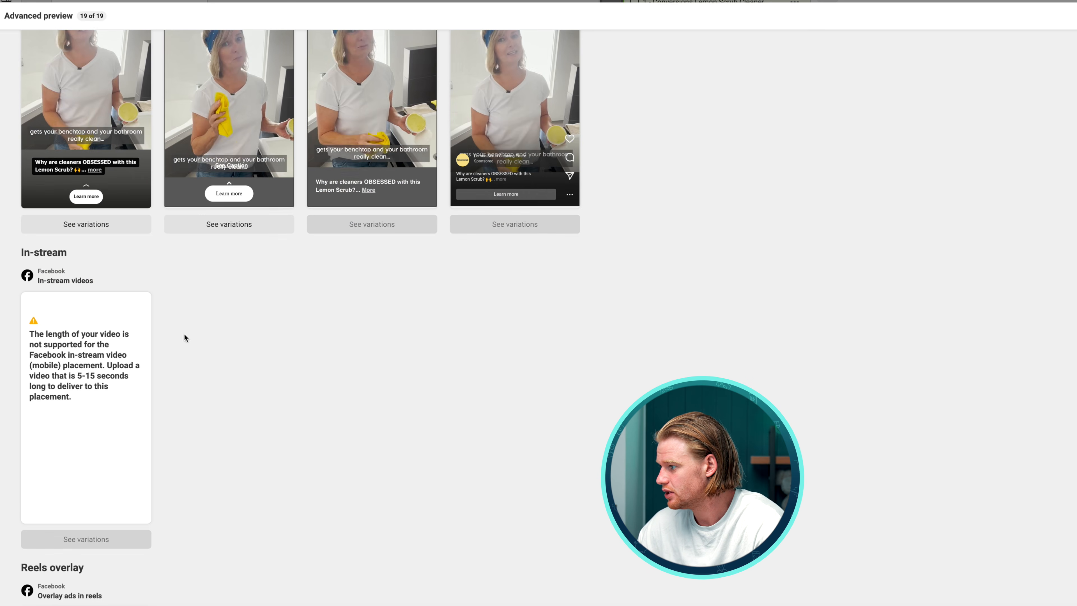
pyautogui.scroll(5, 71, 365)
pyautogui.scroll(5, 55, 391)
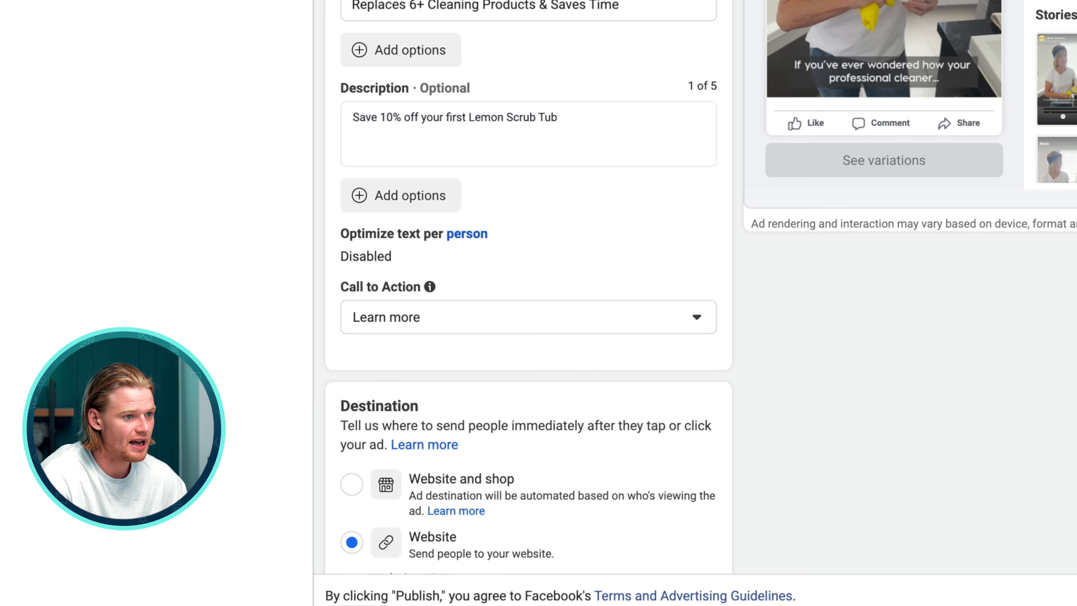
pyautogui.scroll(-3, 500, 89)
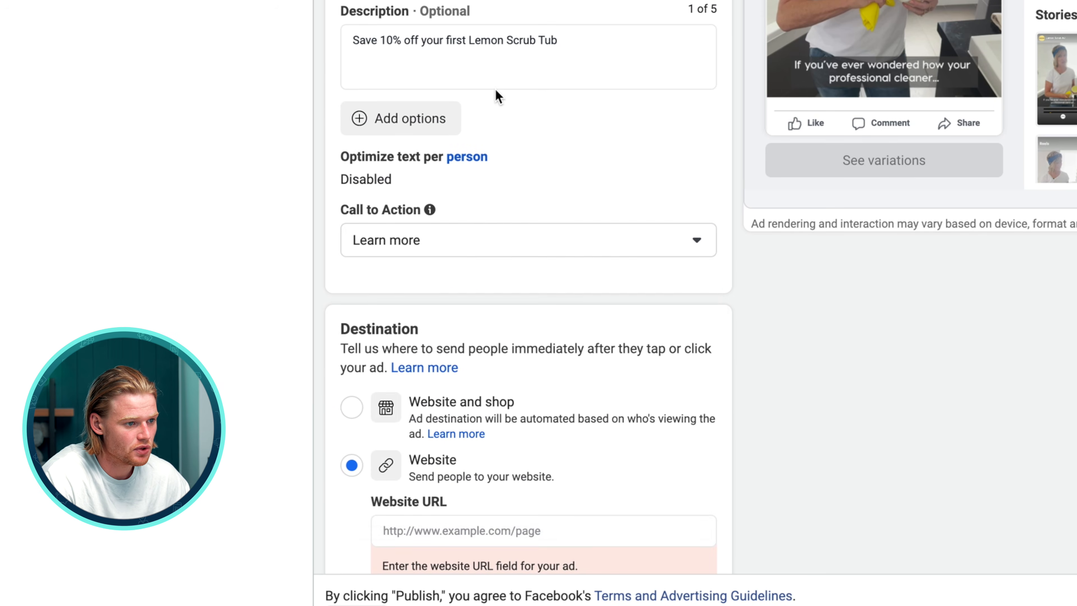
# Set the ad's call to action to Shop now
pyautogui.click(488, 246)
pyautogui.scroll(-6, 451, 401)
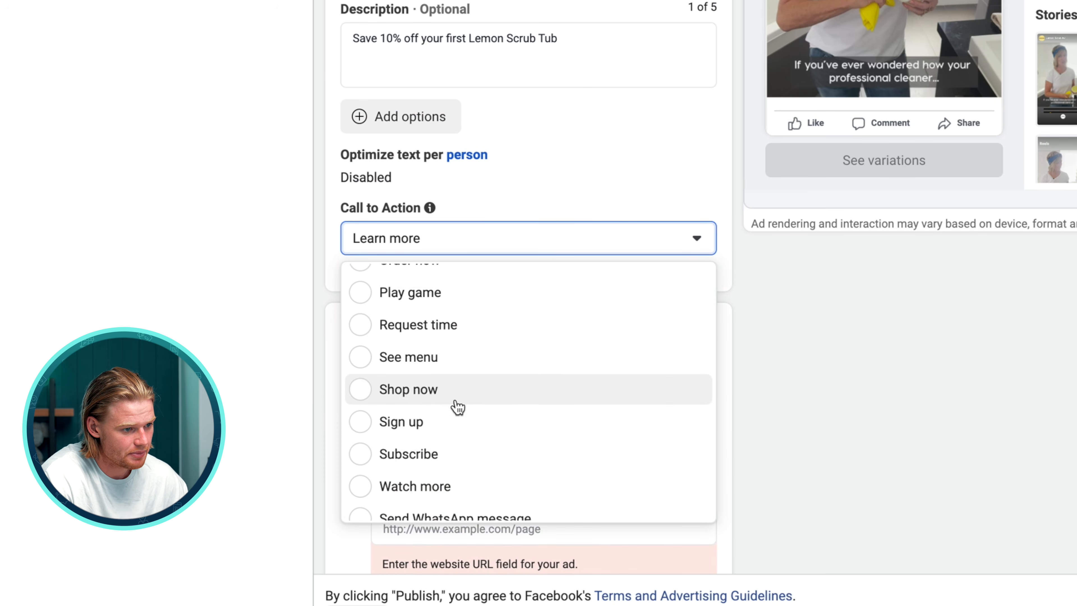
pyautogui.scroll(-8, 534, 250)
pyautogui.click(505, 177)
pyautogui.press('super+v')
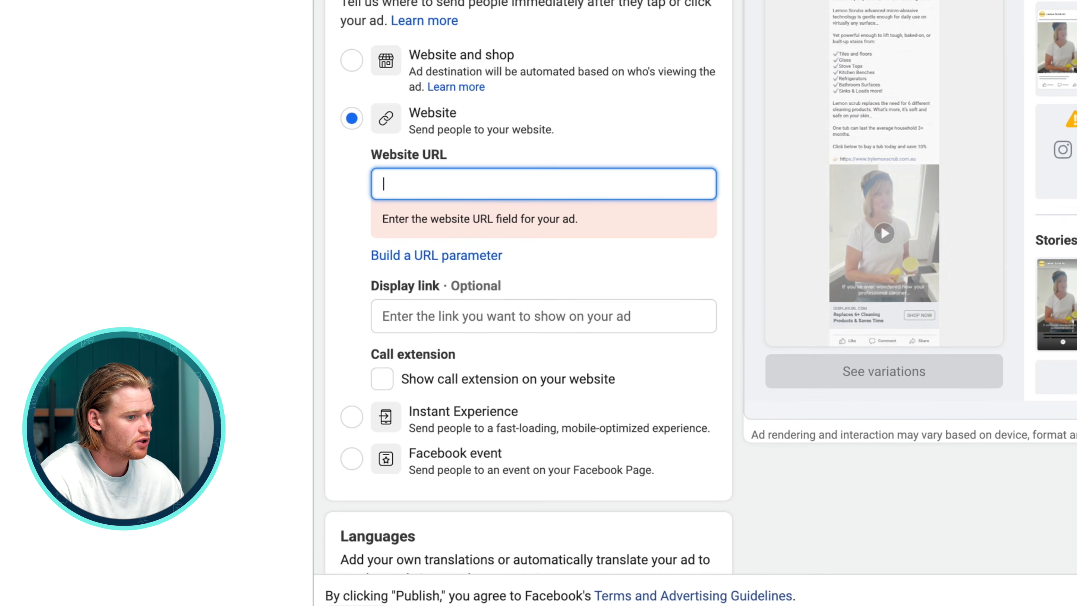
pyautogui.press('super+v')
pyautogui.click(902, 399)
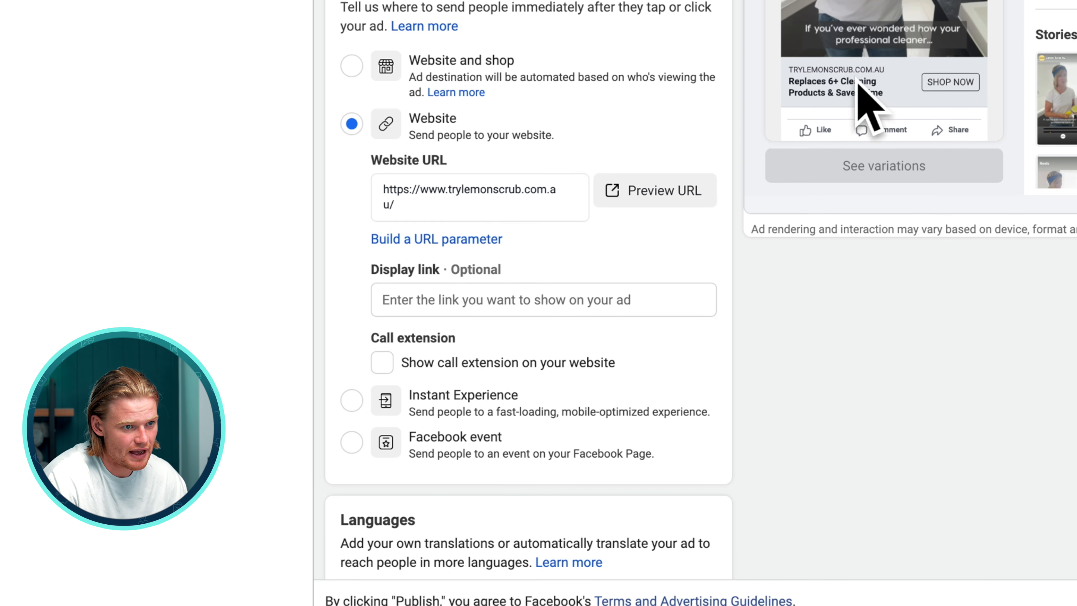
# Review the destination URL, display link and the full ad copy for the finished ad
pyautogui.scroll(7, 858, 101)
pyautogui.moveTo(449, 461); pyautogui.dragTo(570, 464)
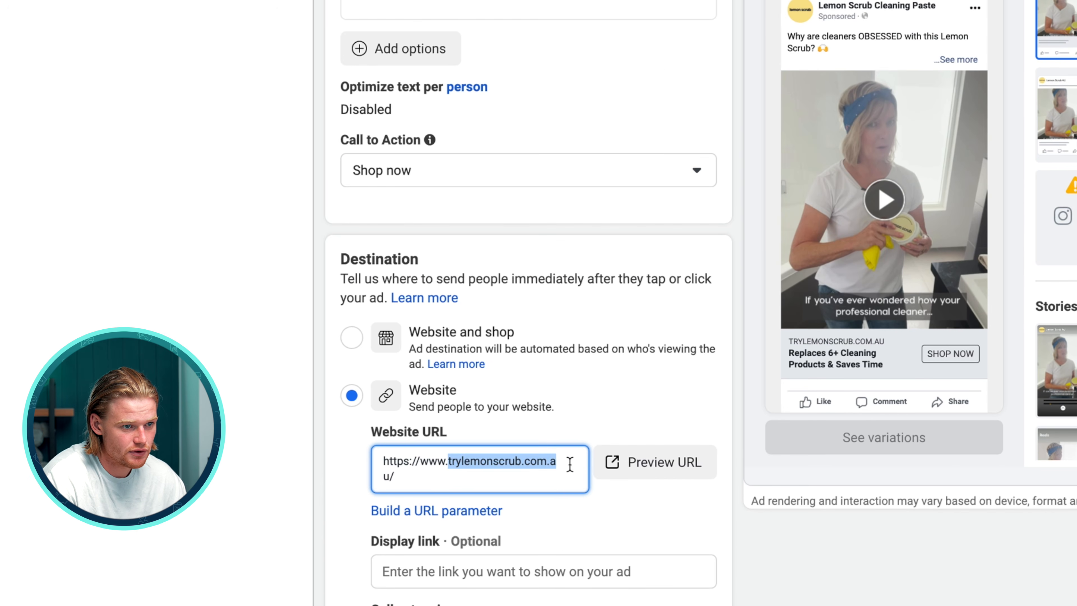
pyautogui.click(447, 464)
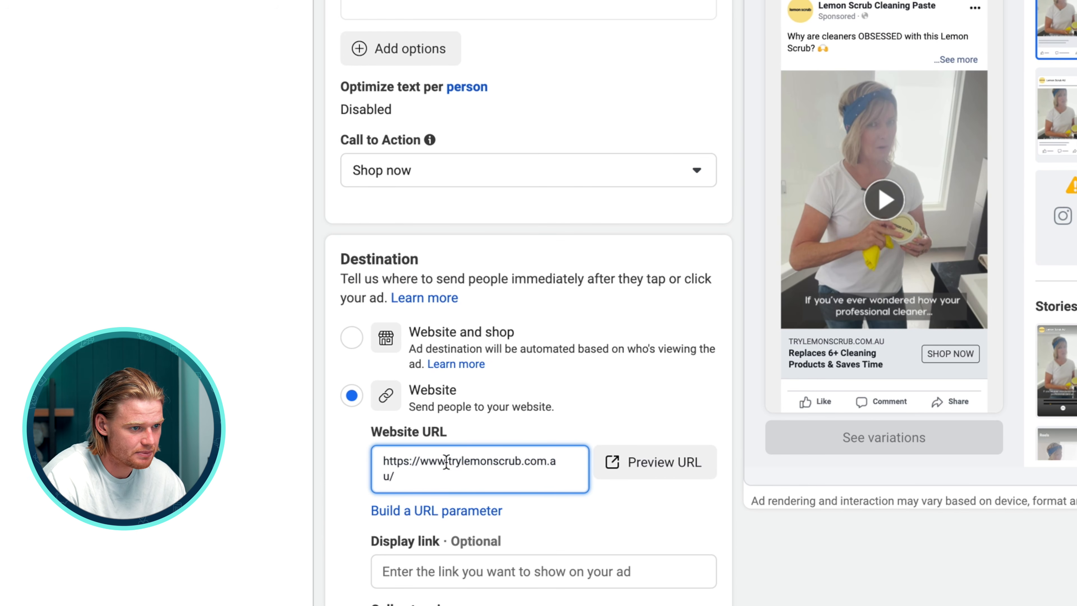
pyautogui.click(452, 568)
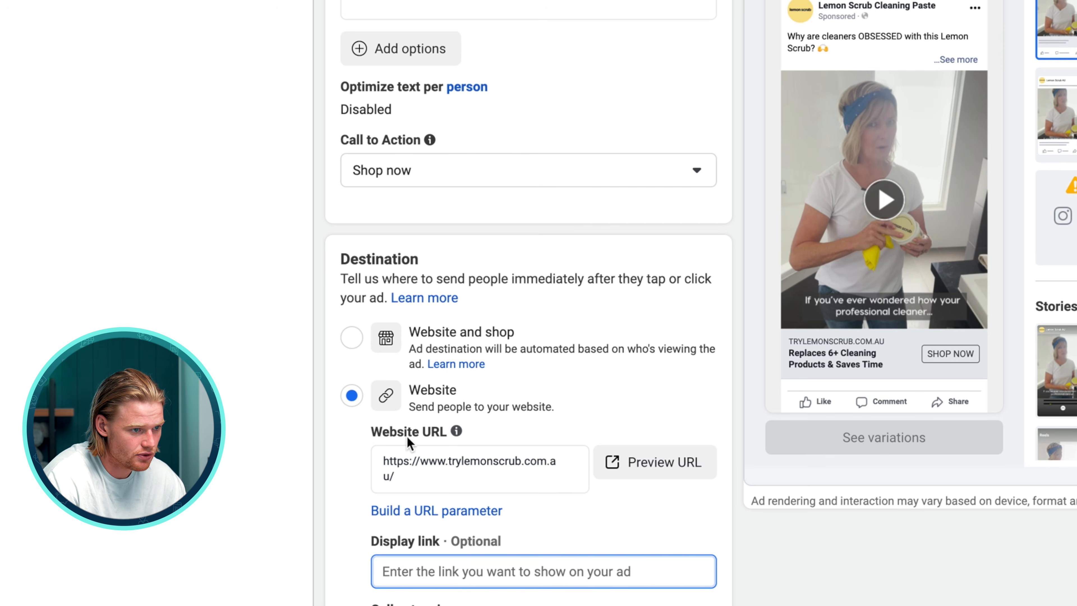
pyautogui.scroll(-10, 454, 521)
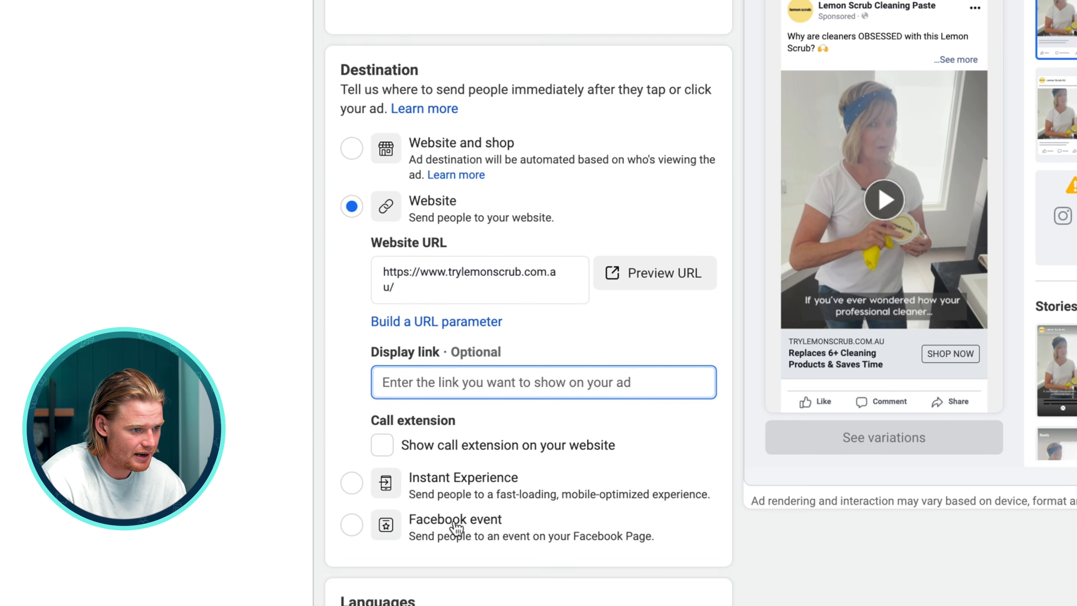
pyautogui.scroll(15, 414, 166)
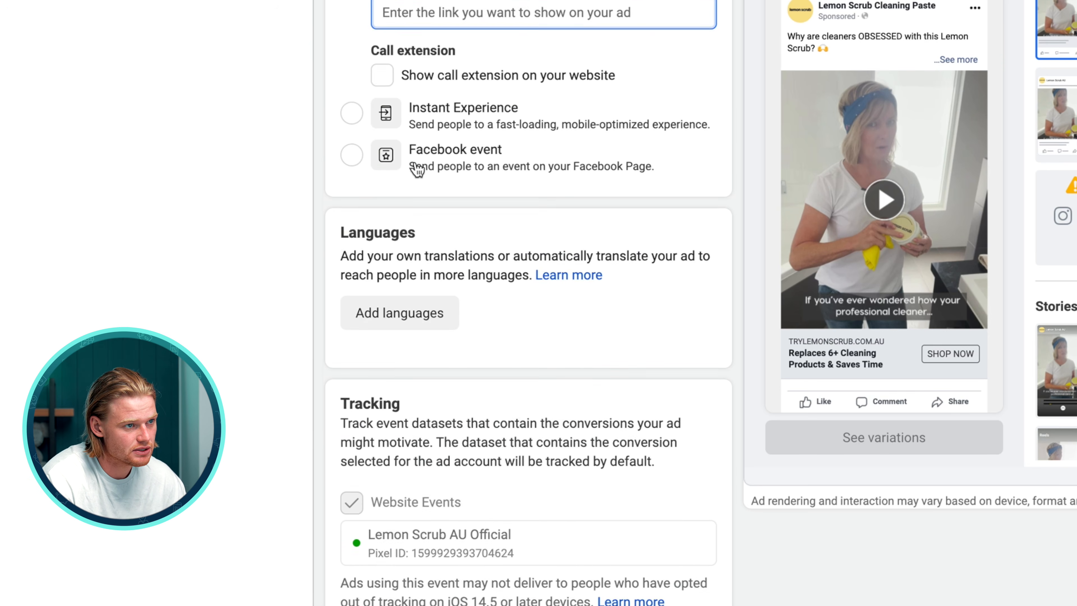
pyautogui.scroll(-5, 496, 373)
pyautogui.scroll(12, 496, 374)
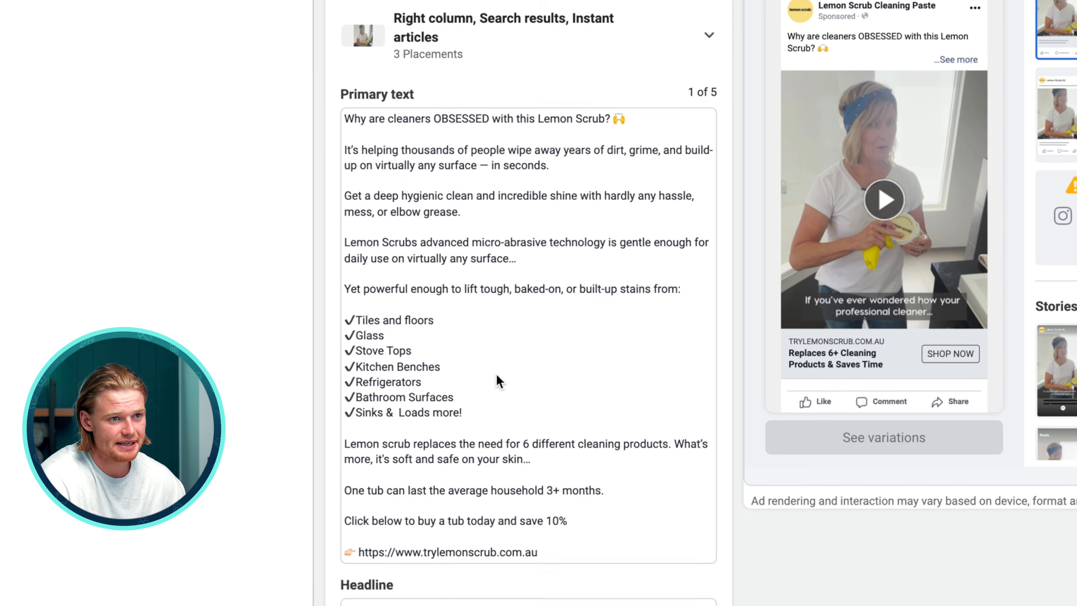
pyautogui.scroll(8, 496, 374)
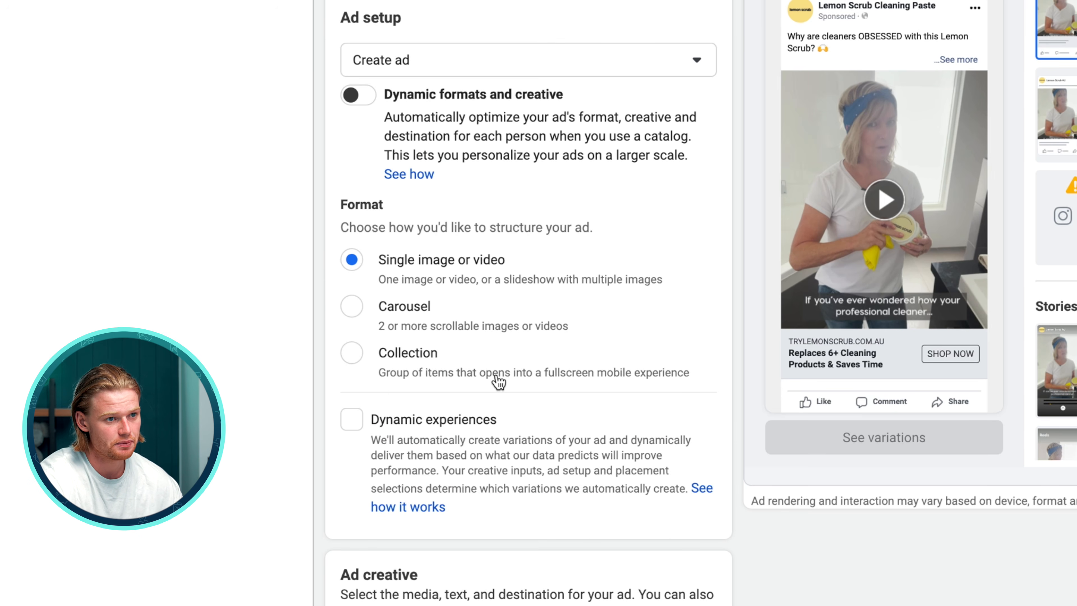
pyautogui.scroll(-10, 496, 376)
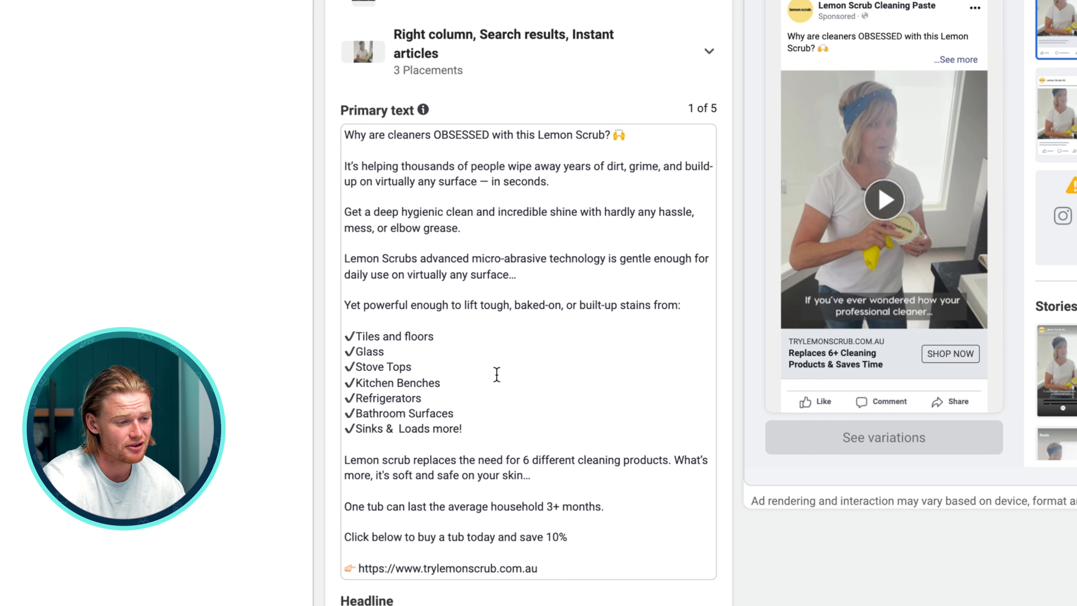
pyautogui.scroll(-3, 497, 374)
pyautogui.scroll(5, 496, 374)
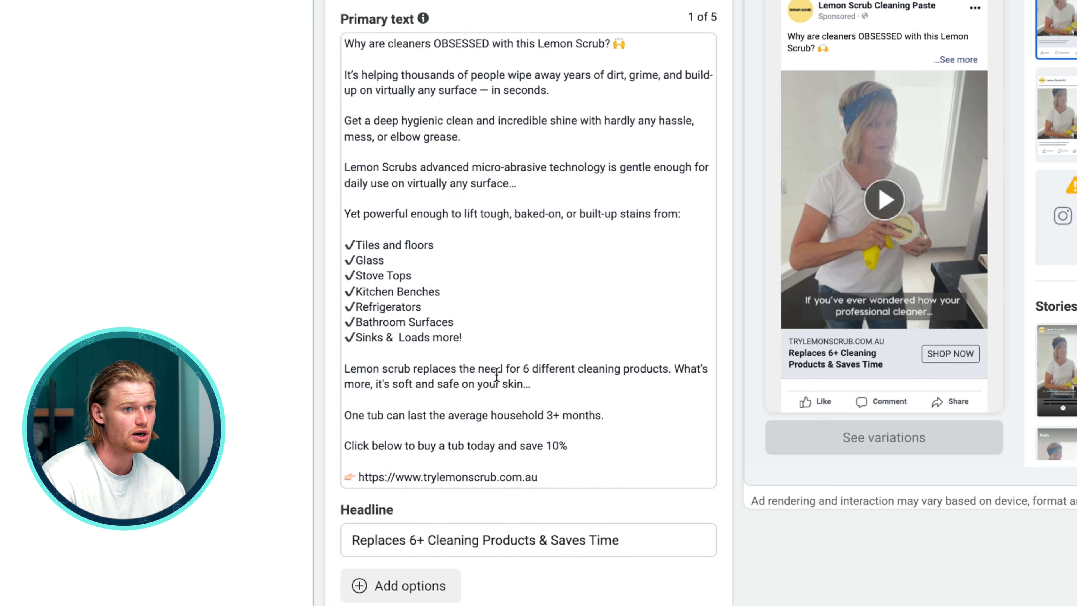
pyautogui.scroll(-3, 497, 374)
pyautogui.scroll(-1, 496, 374)
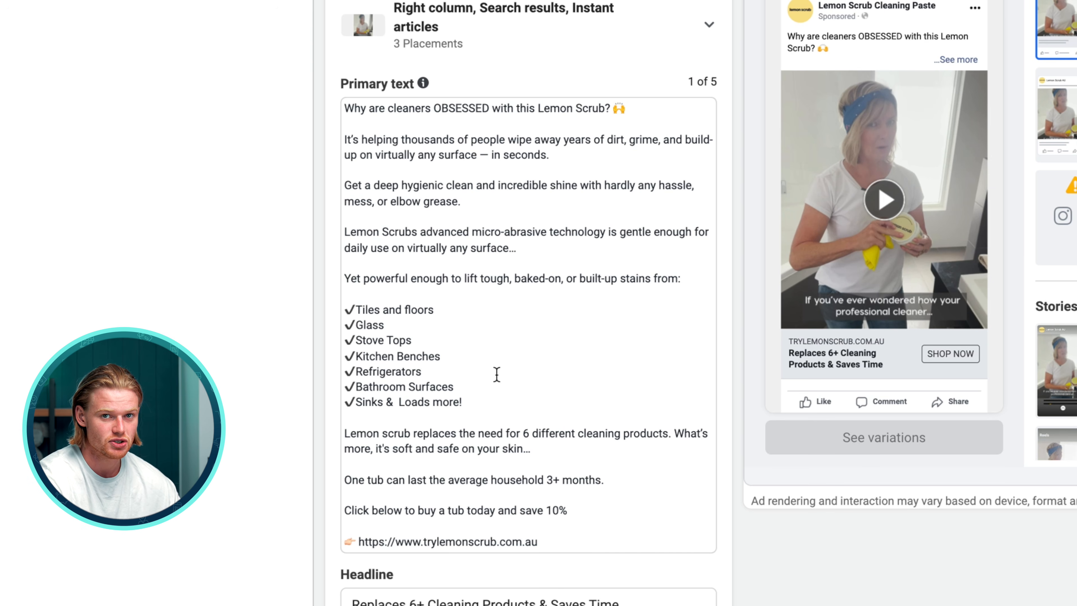
# Open the thumbnail options for the video in the Feeds, In-stream videos and Overlay ads placement group
pyautogui.scroll(-3, 497, 374)
pyautogui.scroll(-15, 496, 374)
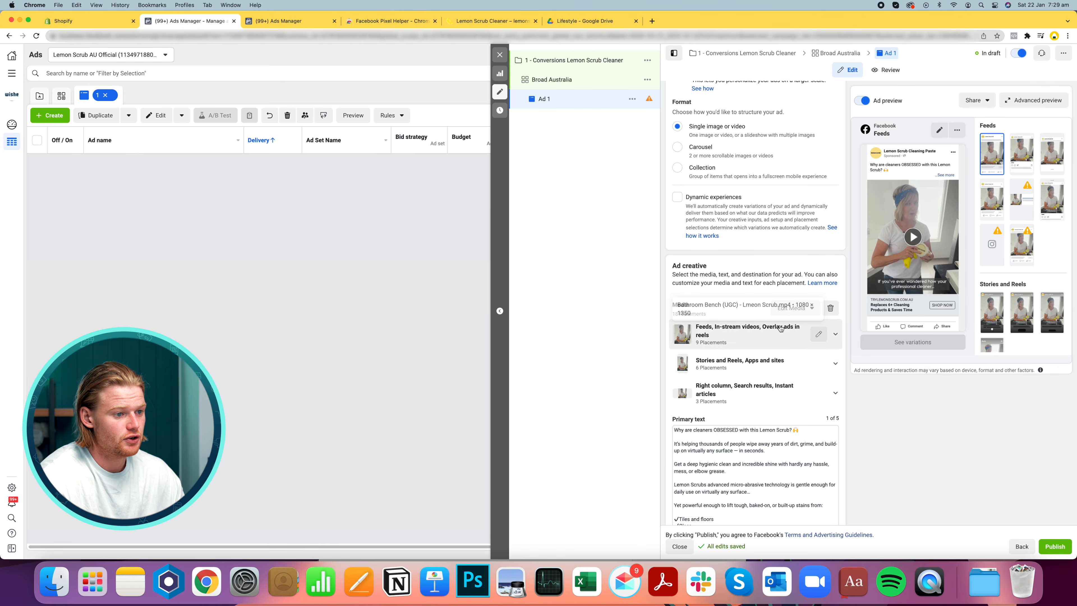
pyautogui.click(819, 293)
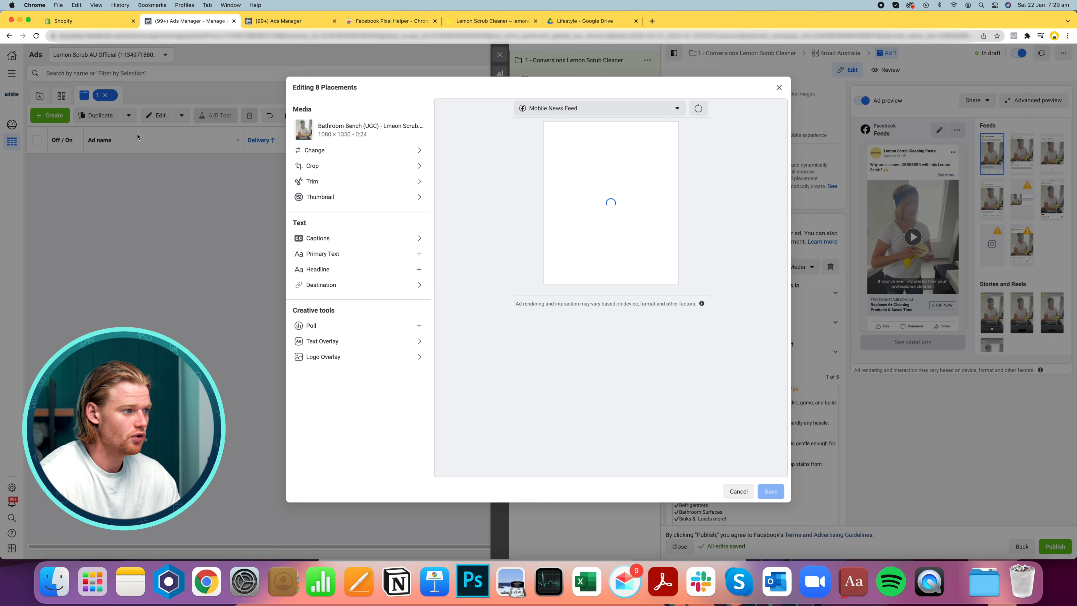
pyautogui.click(338, 199)
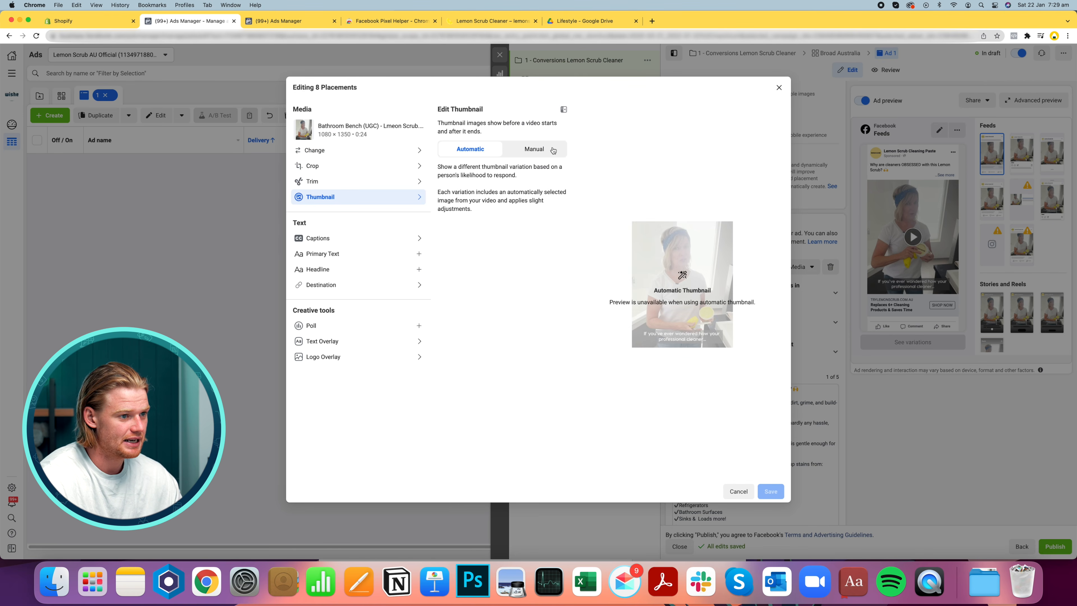
pyautogui.click(521, 153)
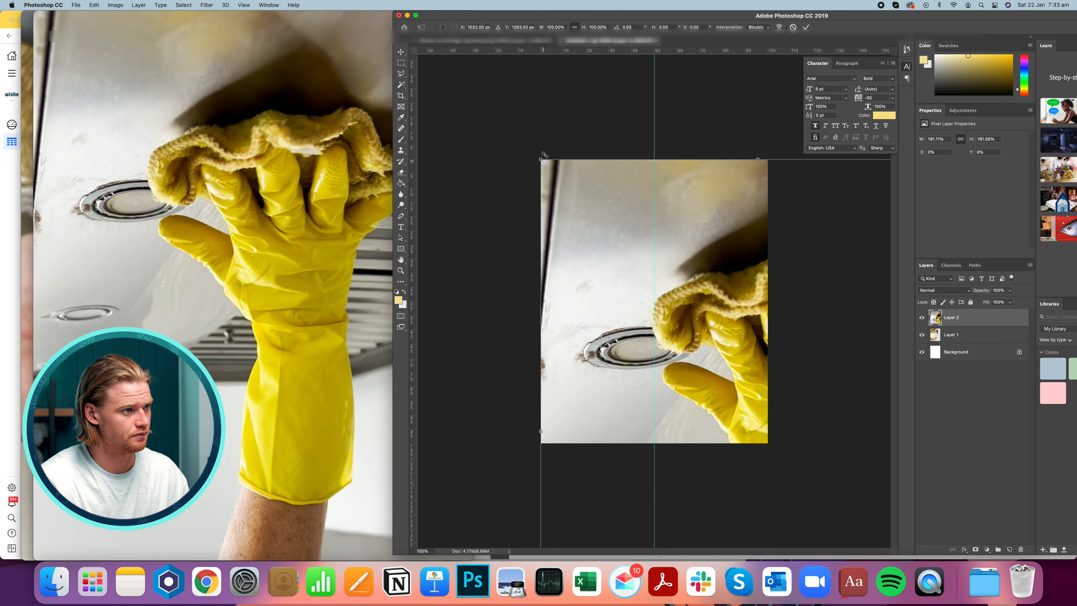
# In Photoshop, paste the copied frame into the document and save it as the thumbnail image
pyautogui.press('super+v')
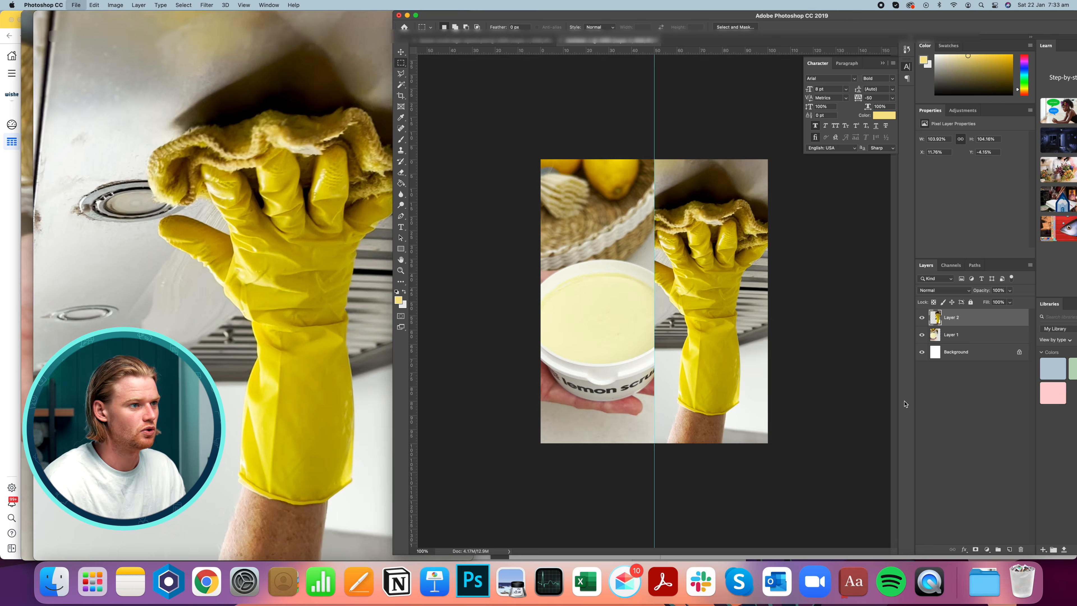
pyautogui.press('super+shift+s')
pyautogui.press('Return')
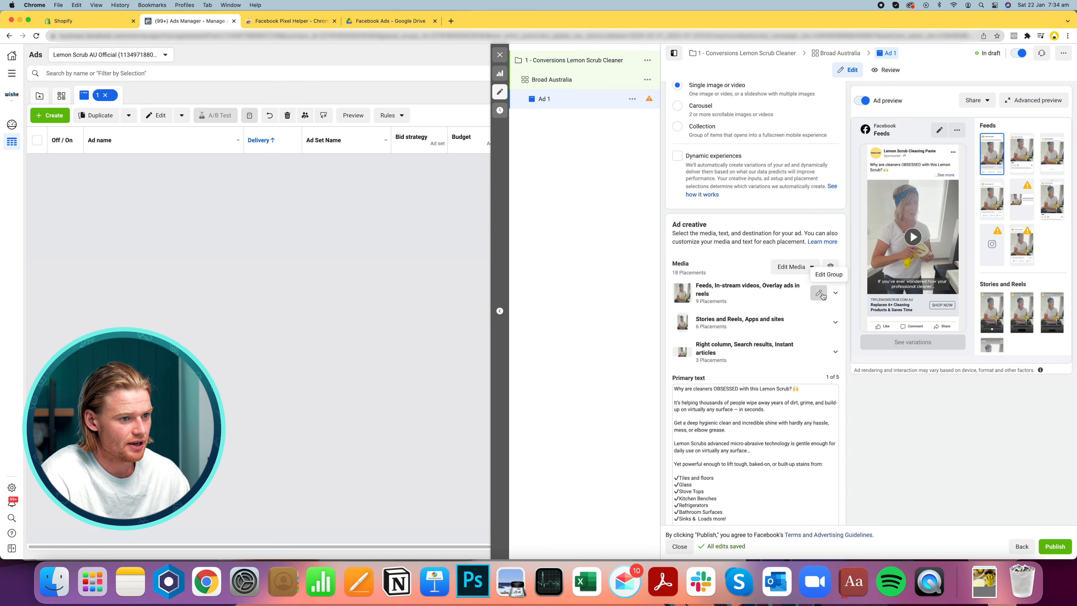
# Set a manual, uploaded thumbnail for the Feeds placement group's video and save the placement edits
pyautogui.click(819, 293)
pyautogui.click(344, 196)
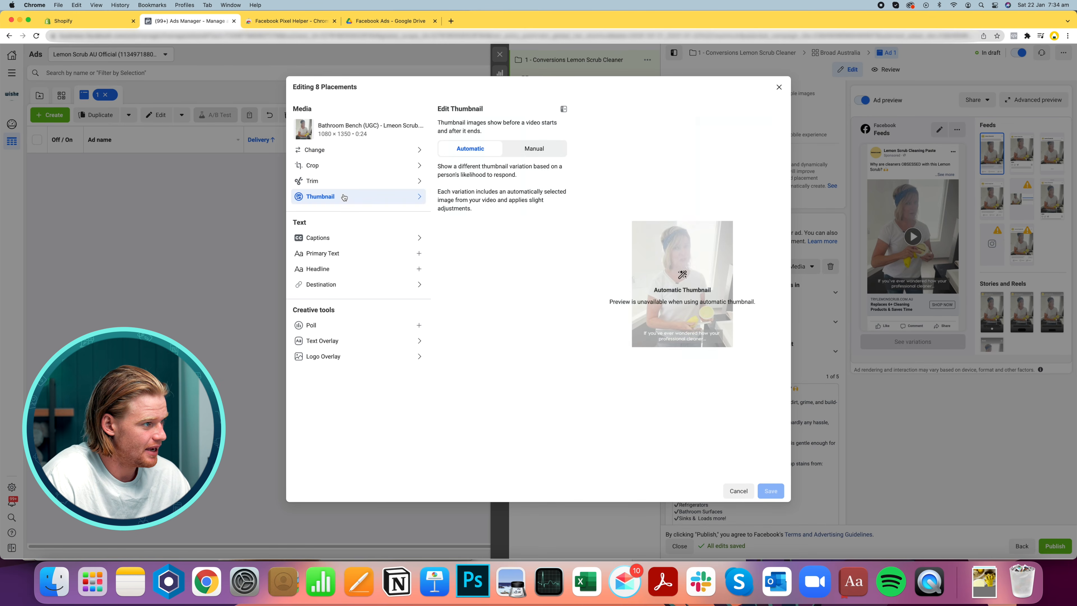
pyautogui.moveTo(351, 134); pyautogui.dragTo(317, 134)
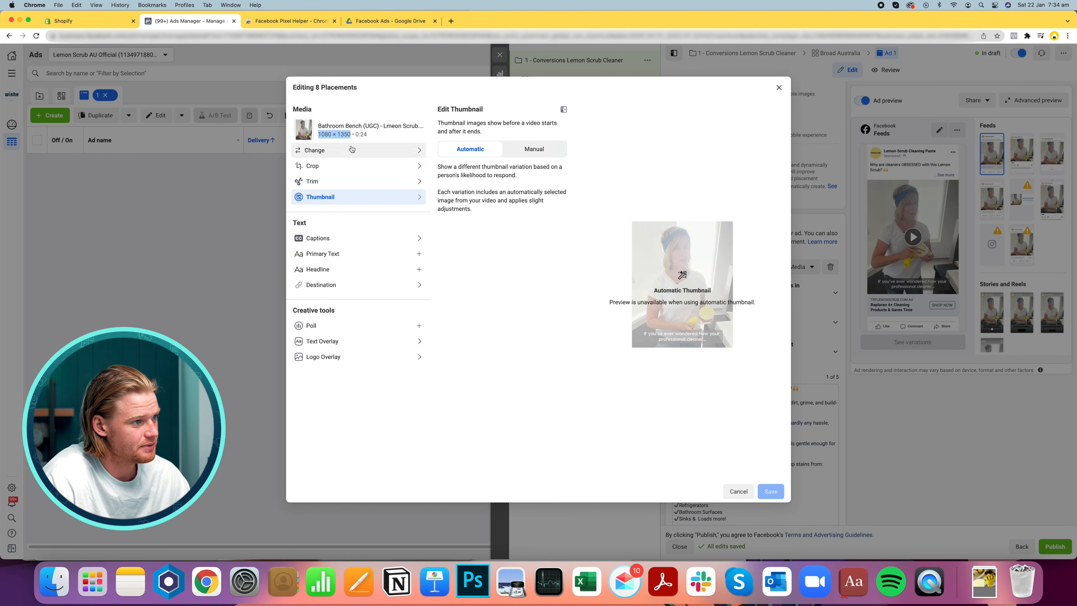
pyautogui.click(483, 182)
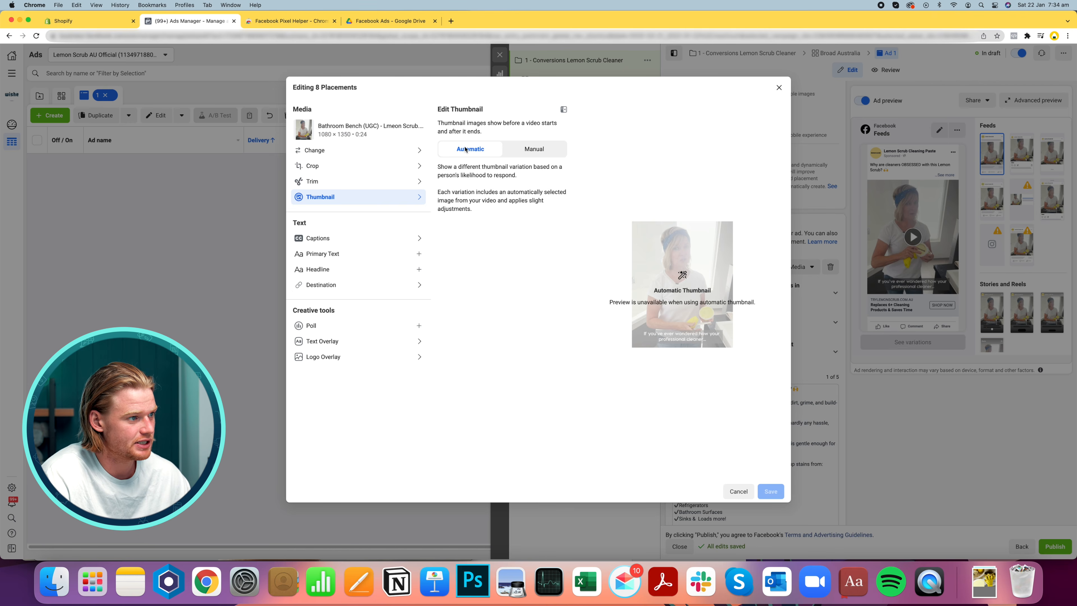
pyautogui.click(538, 149)
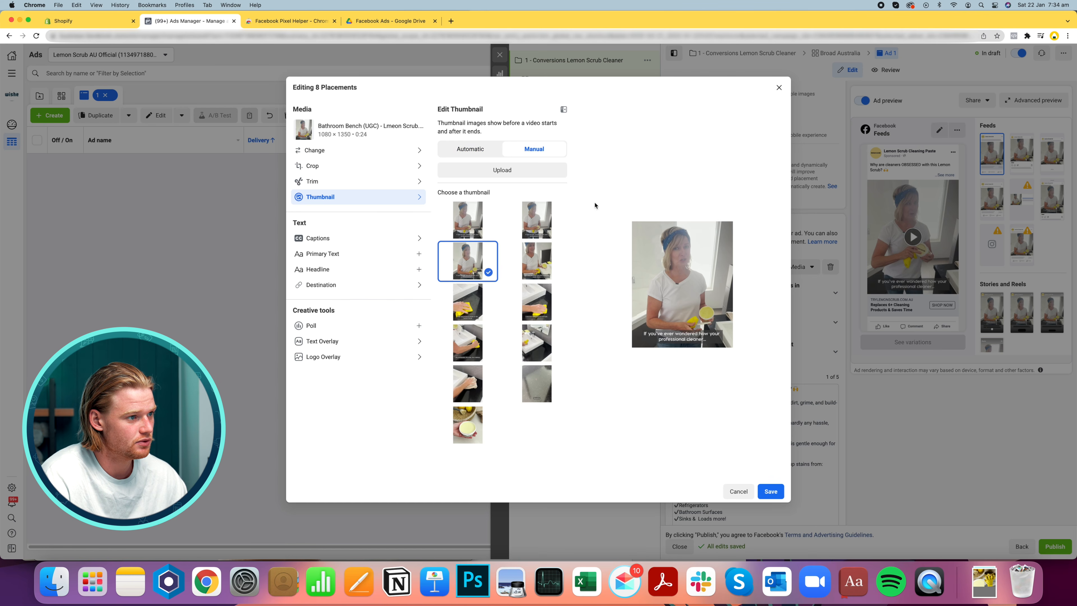
pyautogui.click(526, 170)
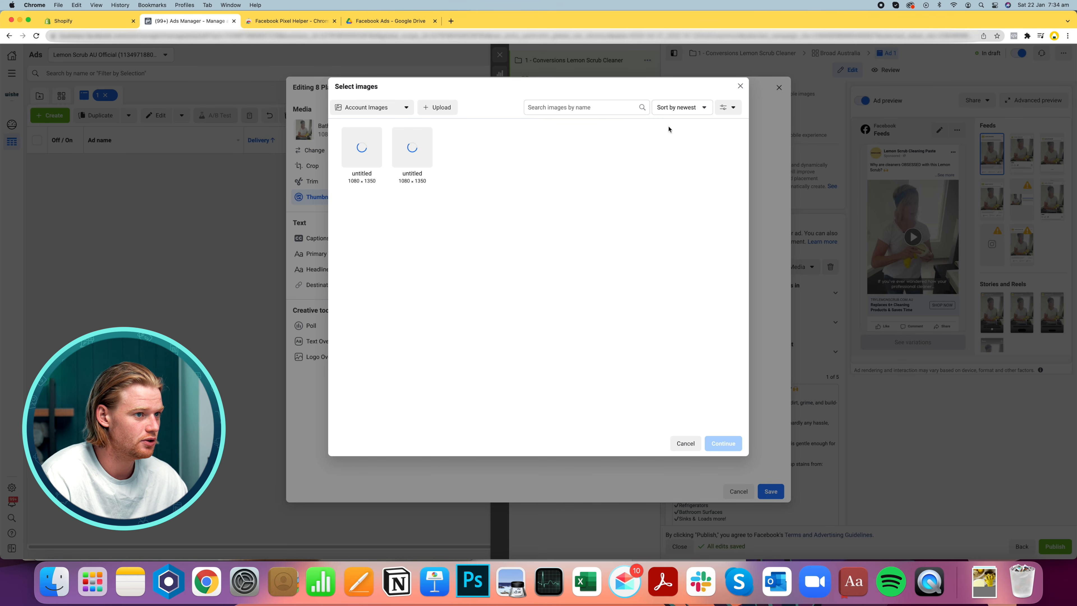
pyautogui.click(440, 108)
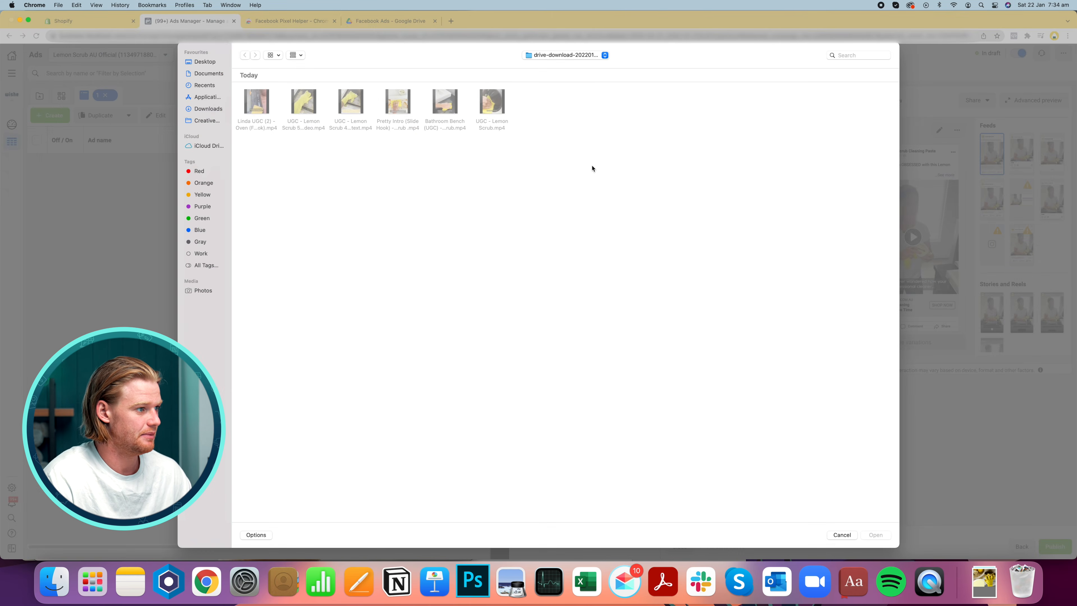
pyautogui.press('Escape')
pyautogui.click(776, 493)
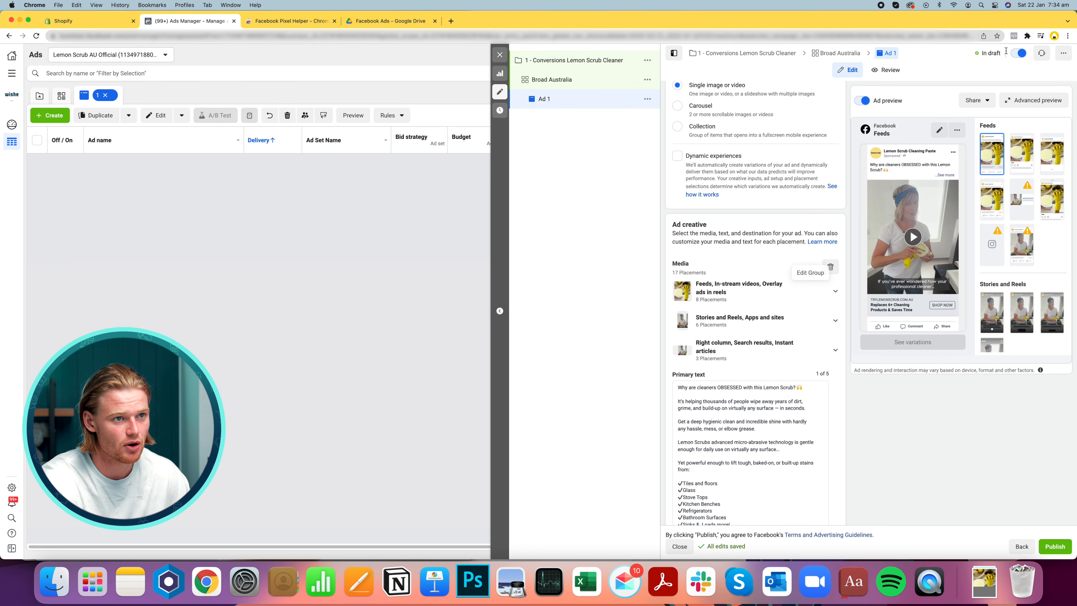
# Review the ad's identity settings, including the Instagram account options
pyautogui.scroll(-10, 811, 478)
pyautogui.scroll(-3, 811, 478)
pyautogui.scroll(15, 811, 478)
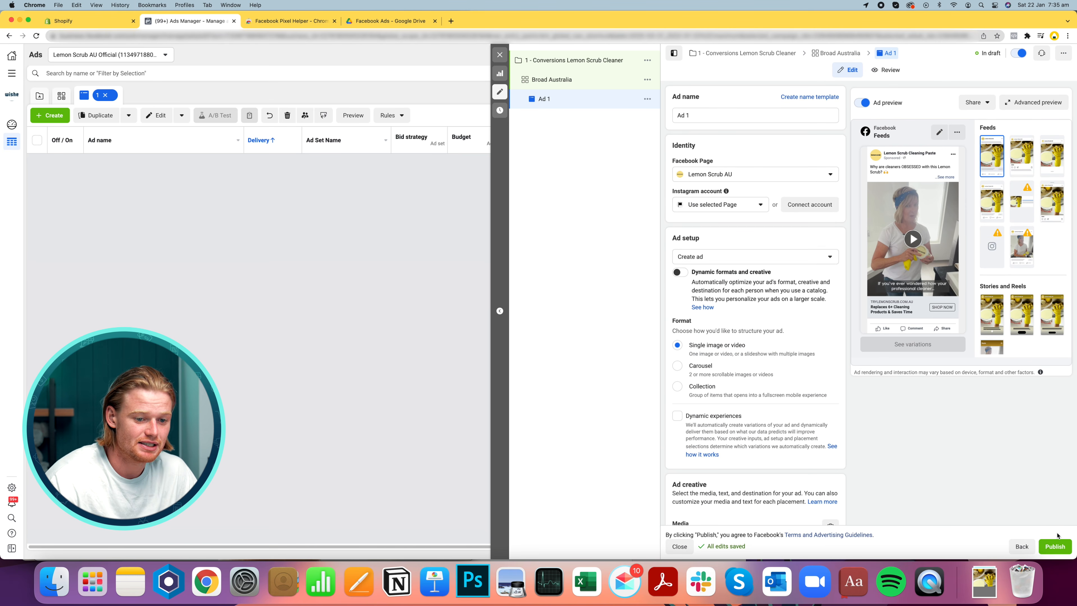
pyautogui.click(720, 202)
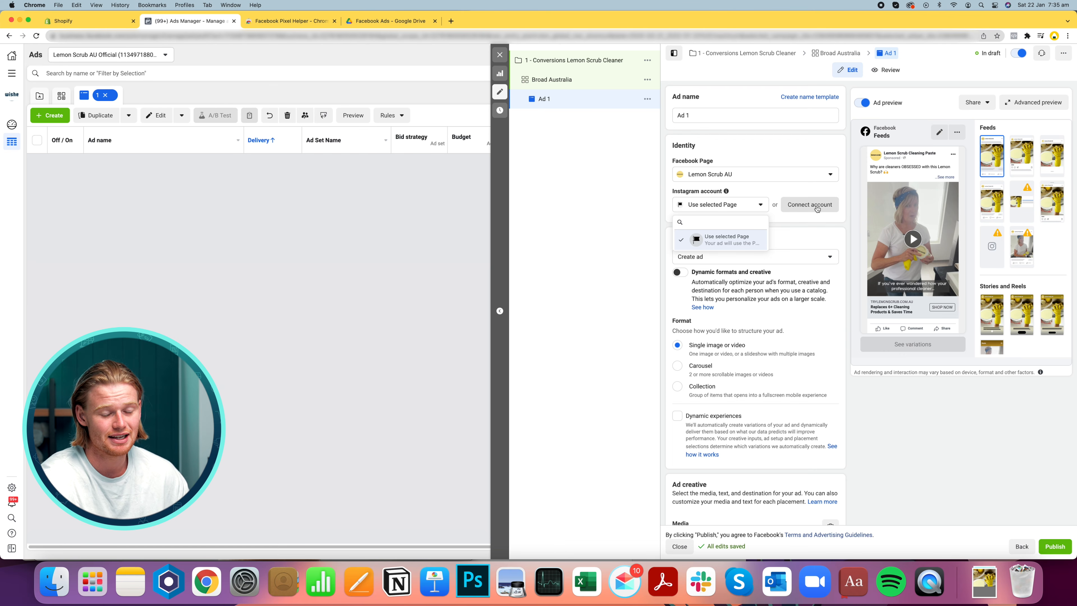
pyautogui.click(890, 424)
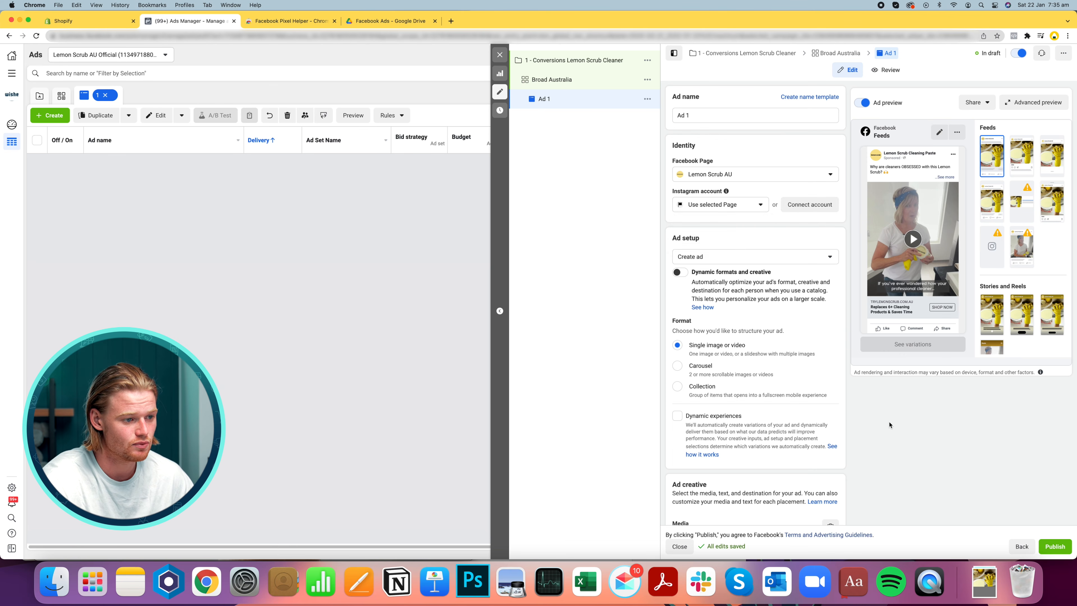
pyautogui.scroll(-10, 902, 461)
pyautogui.scroll(-15, 902, 461)
pyautogui.scroll(20, 902, 462)
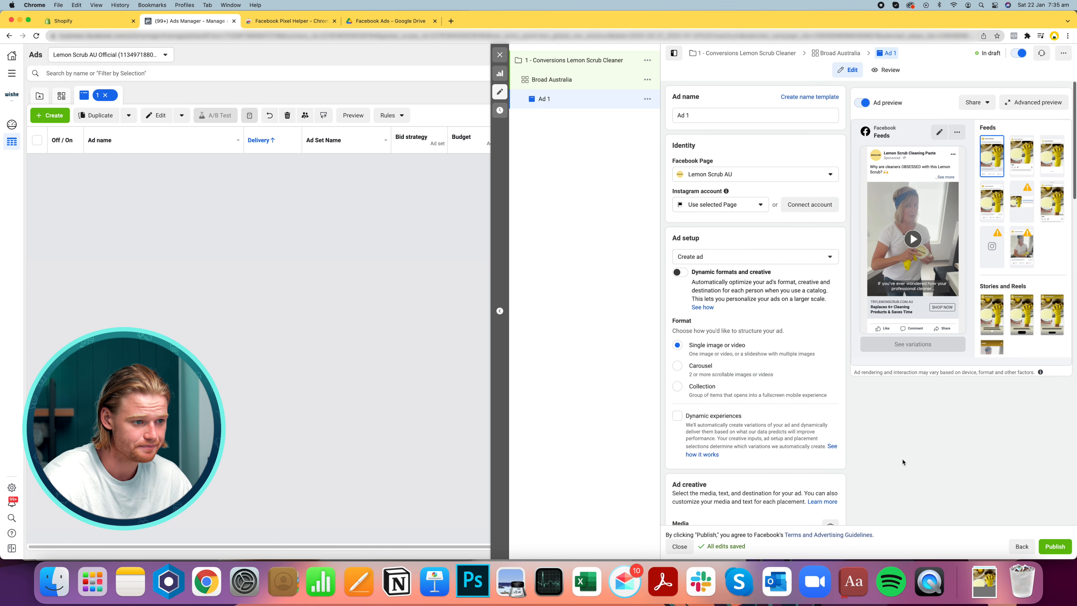
# Publish the campaign and browse its ad set and ad levels
pyautogui.click(1053, 550)
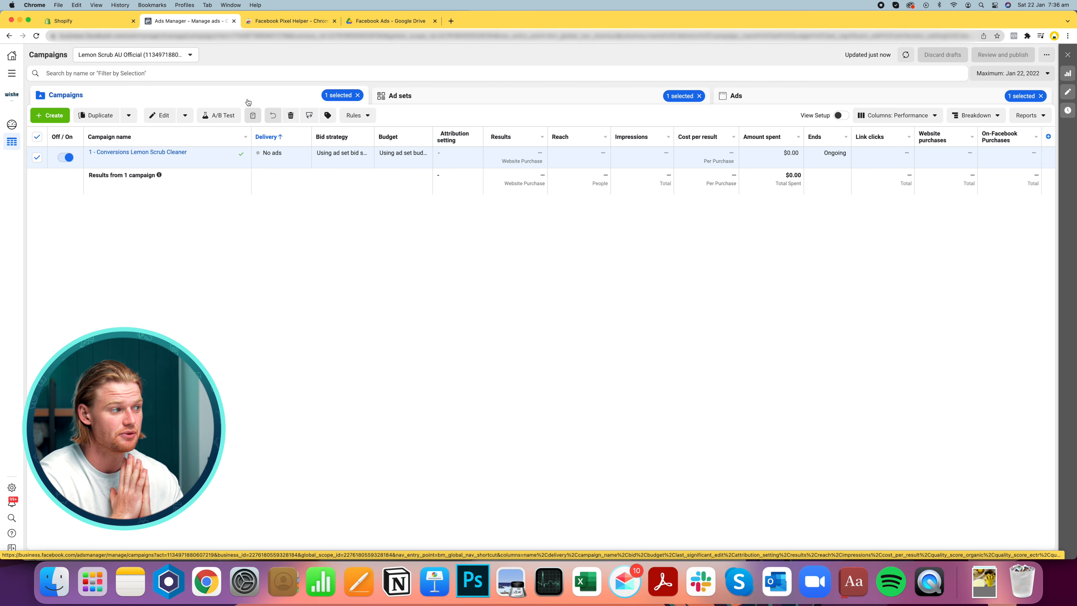
pyautogui.click(476, 99)
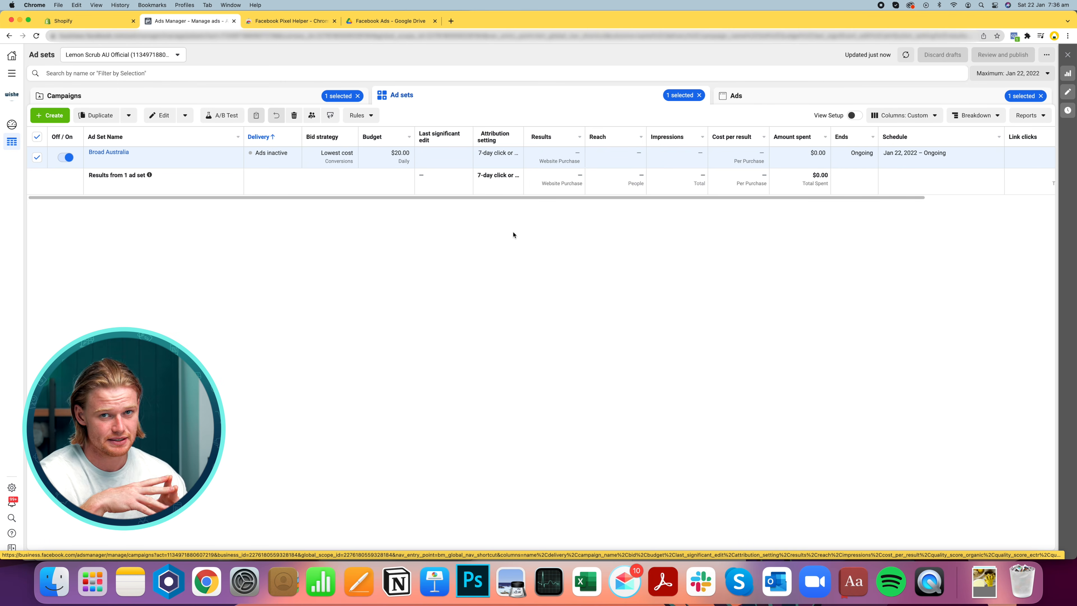
pyautogui.click(790, 96)
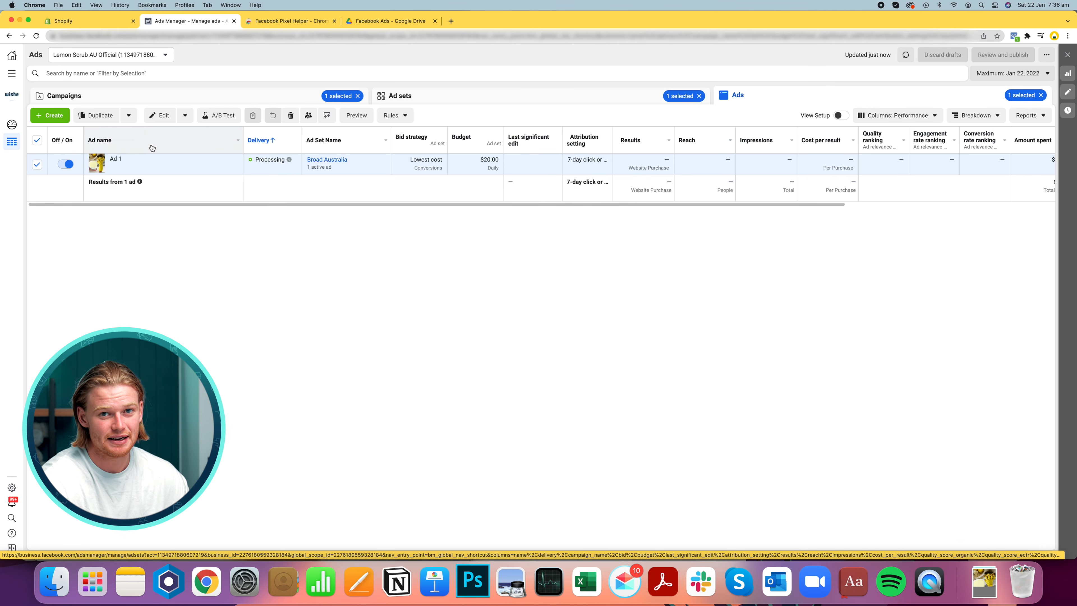
pyautogui.moveTo(167, 165)
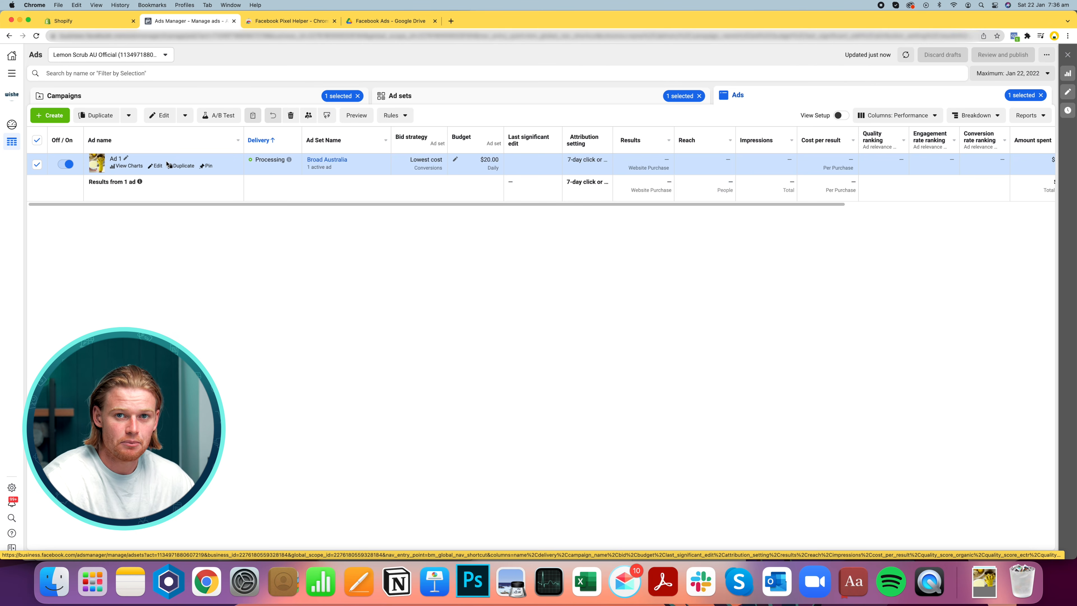
pyautogui.click(493, 95)
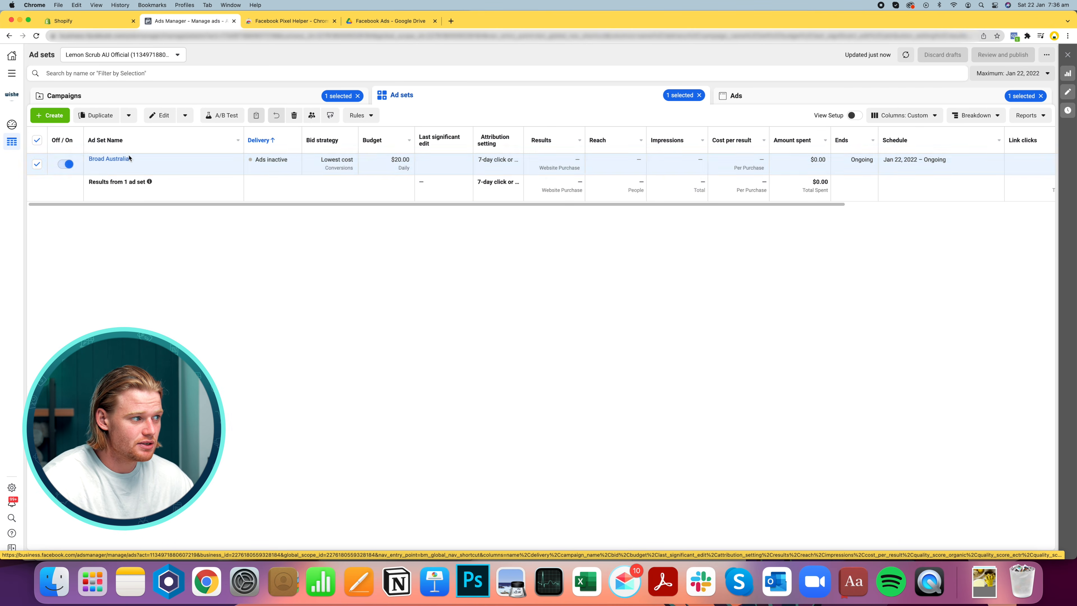
# Duplicate the Broad Australia ad set into the original campaign
pyautogui.click(162, 165)
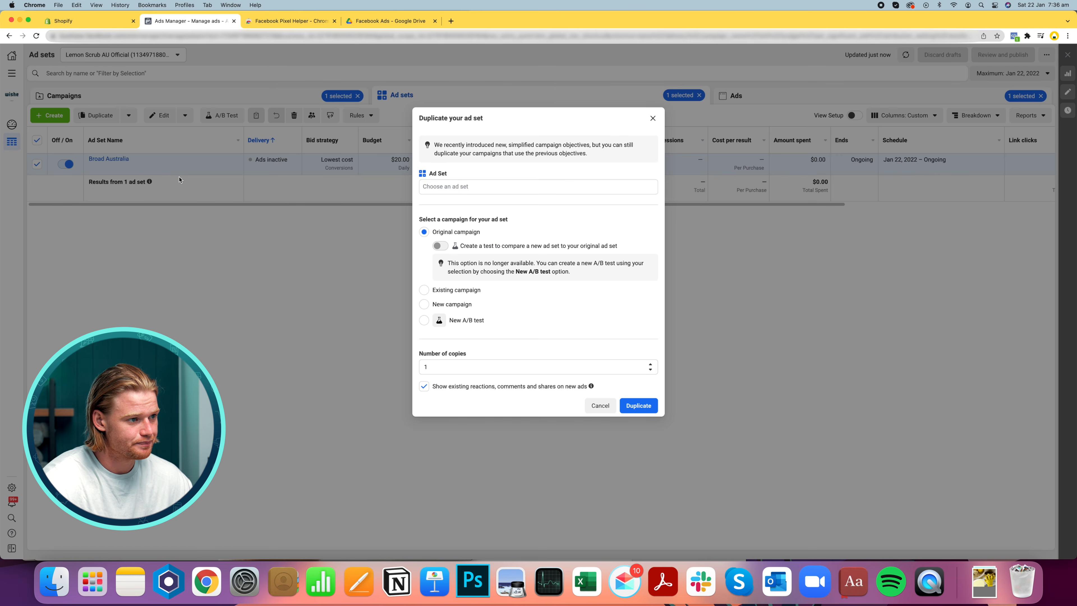
pyautogui.click(638, 405)
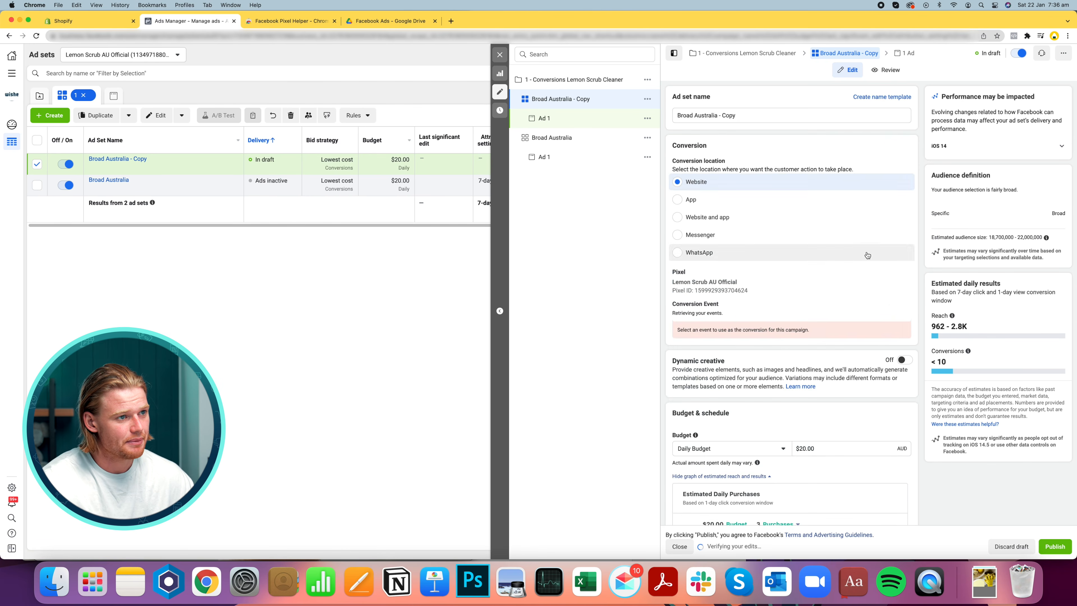
# Add the Cleaning interest to the copied ad set's detailed targeting
pyautogui.scroll(-15, 861, 245)
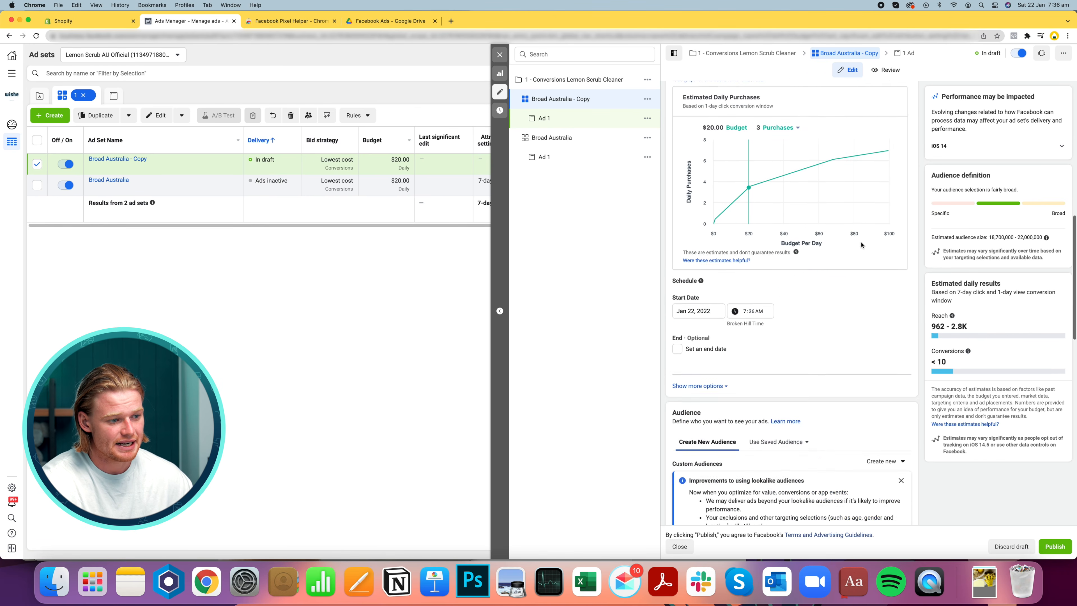
pyautogui.scroll(-3, 861, 245)
pyautogui.click(759, 347)
pyautogui.write('cleaning')
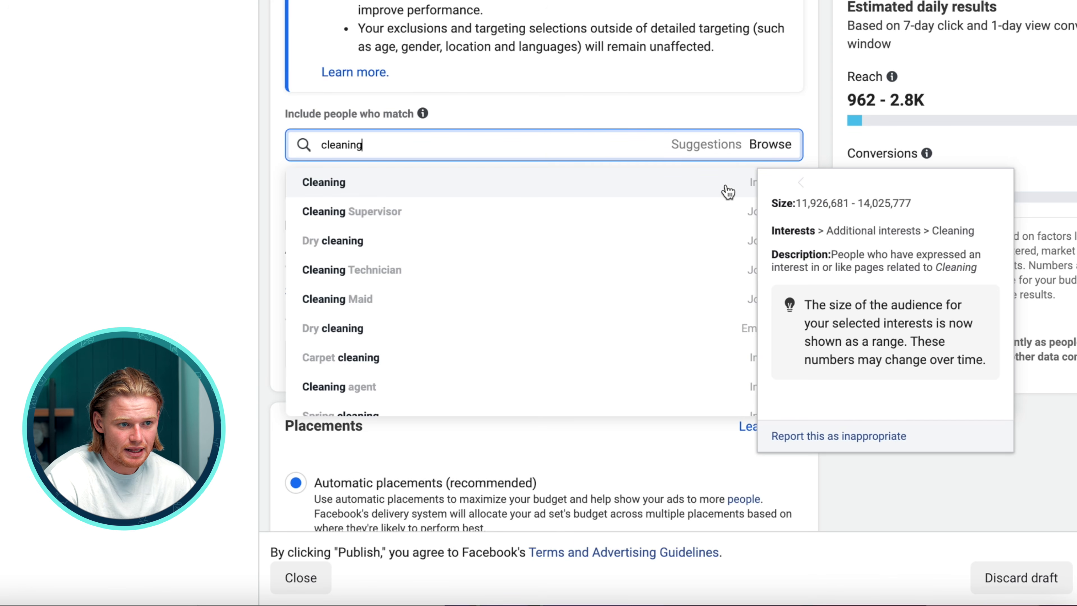
pyautogui.click(672, 187)
pyautogui.moveTo(906, 59); pyautogui.dragTo(993, 59)
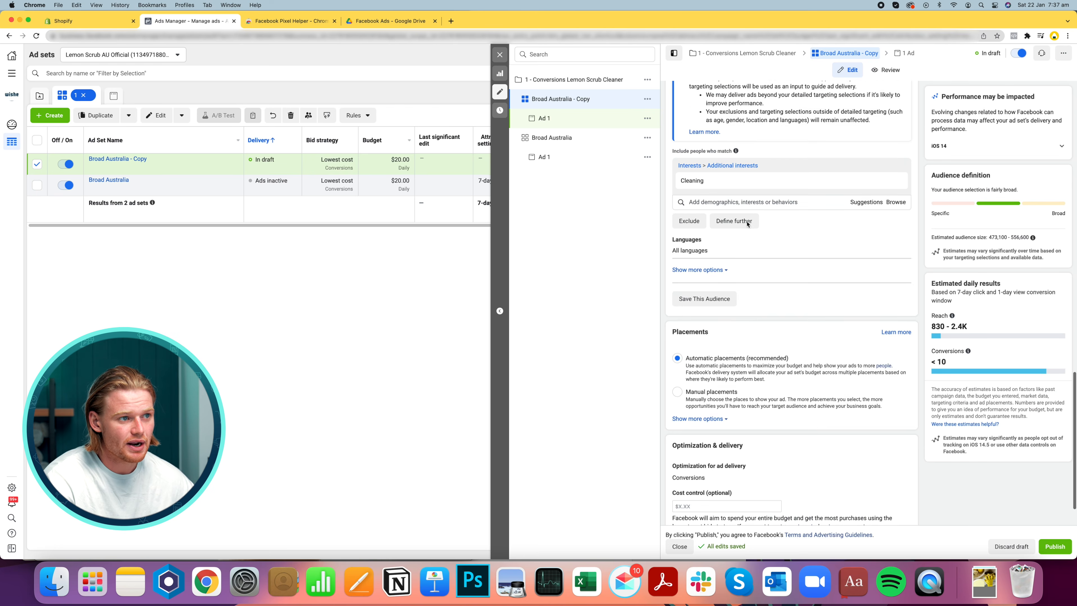
# Rename the copied ad set to Cleaning Australia
pyautogui.scroll(10, 747, 224)
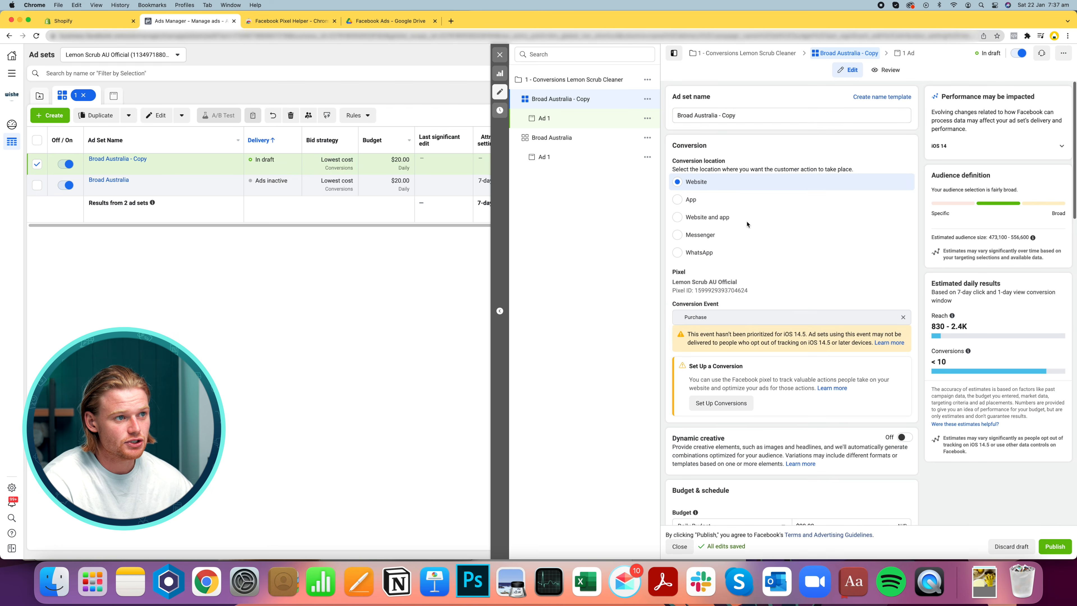
pyautogui.doubleClick(693, 116)
pyautogui.write('Clean')
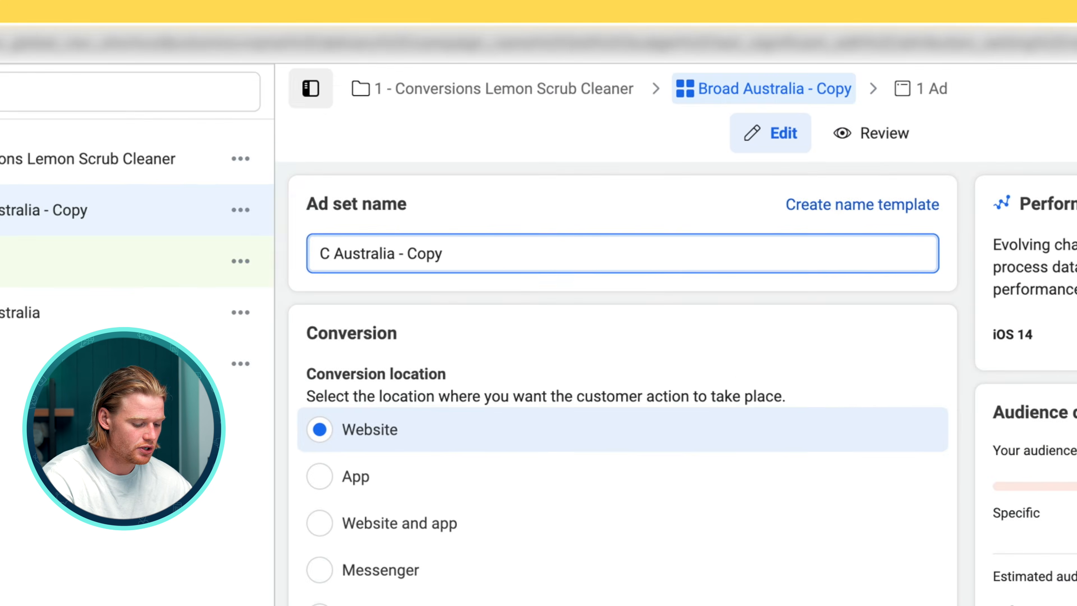
pyautogui.write('ing')
pyautogui.moveTo(529, 235); pyautogui.dragTo(427, 238)
pyautogui.press('BackSpace')
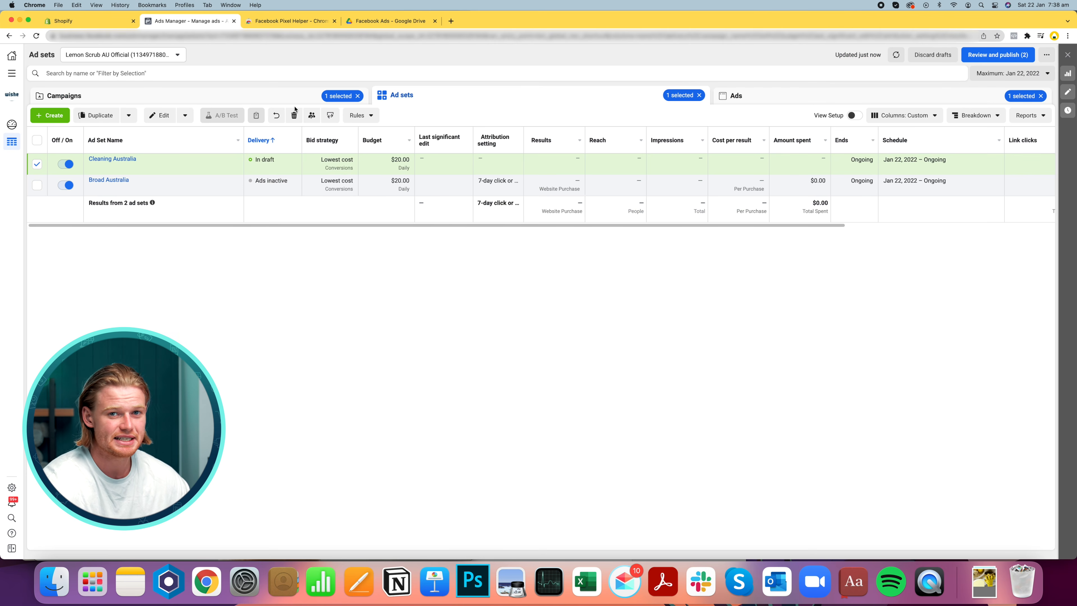
# Reset Ads Manager, discarding the unpublished changes for this account
pyautogui.click(1045, 55)
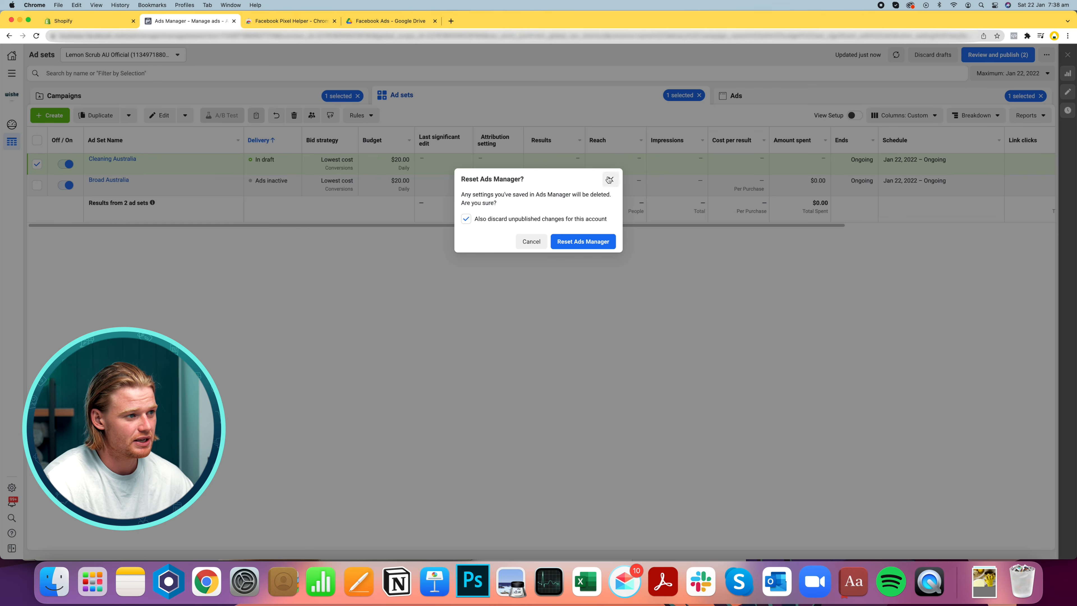
pyautogui.click(600, 243)
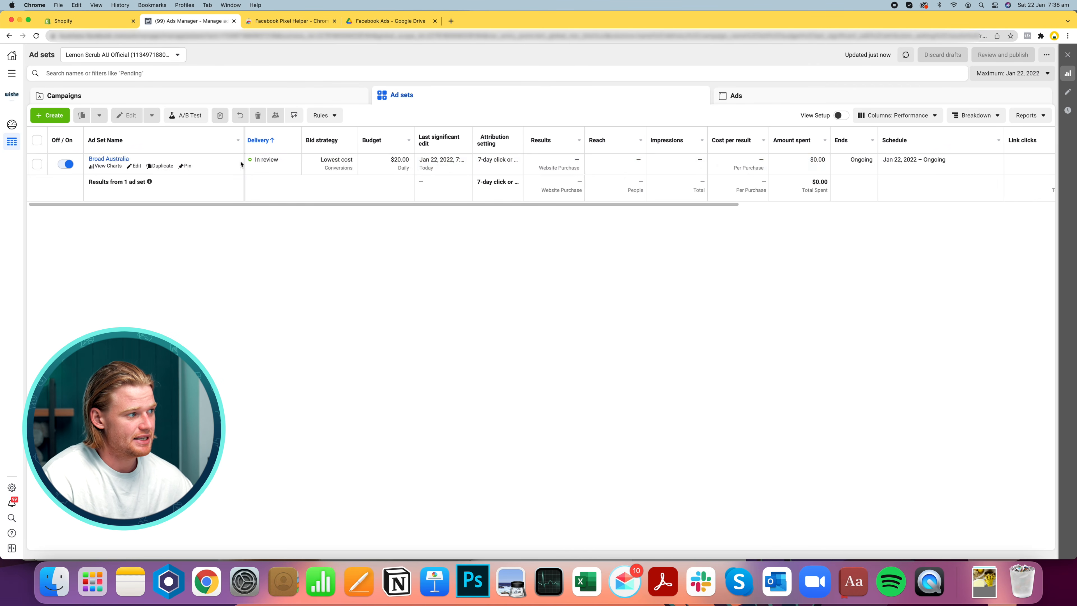
# Duplicate Ad 1 from the Broad Australia ad set into the original campaign
pyautogui.click(278, 175)
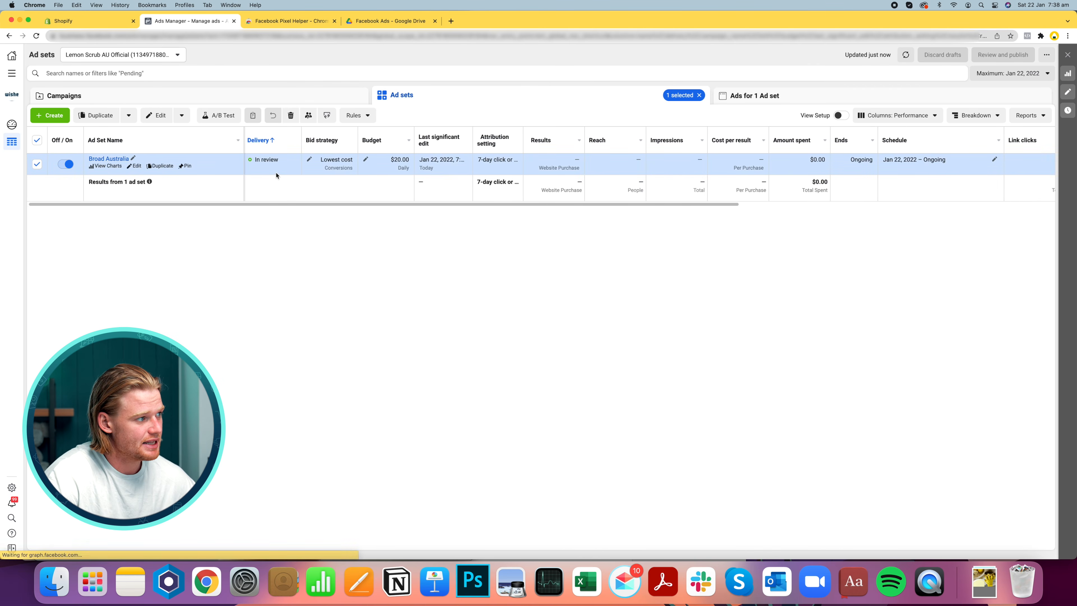
pyautogui.click(777, 98)
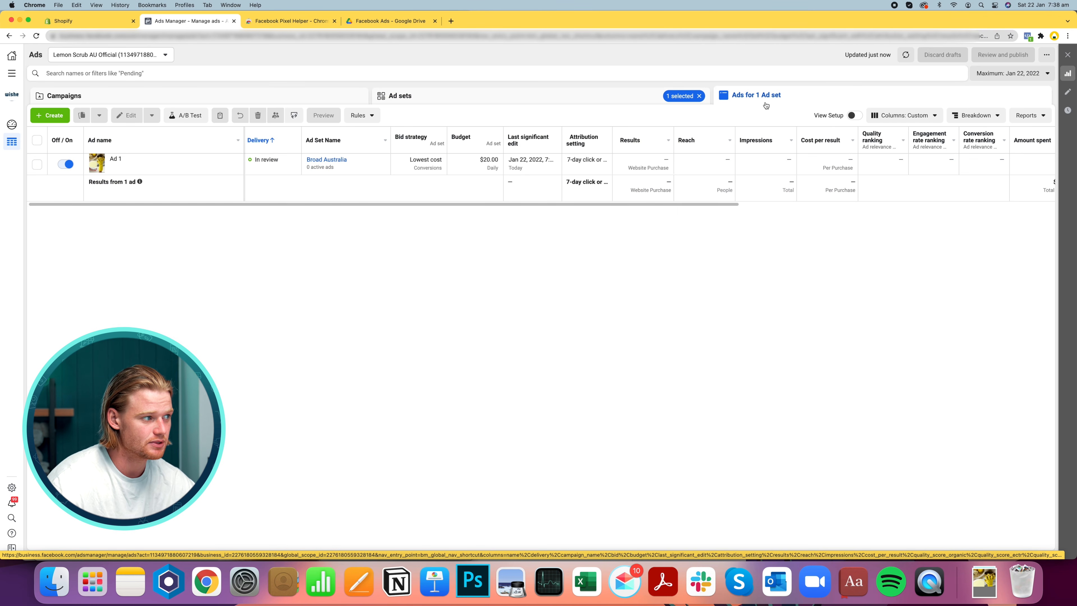
pyautogui.moveTo(259, 165)
pyautogui.click(192, 166)
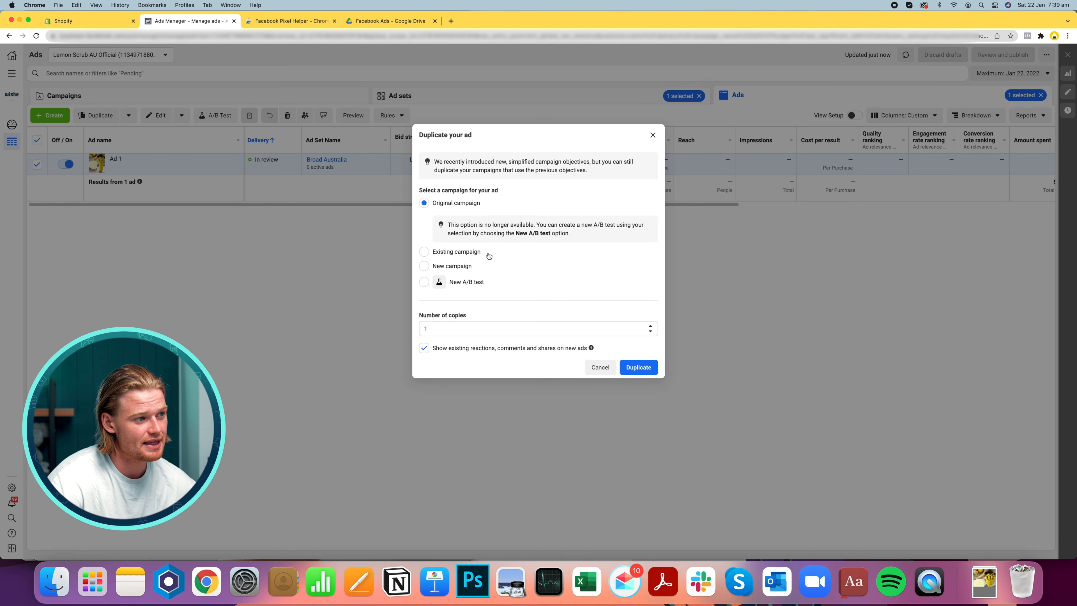
pyautogui.click(641, 369)
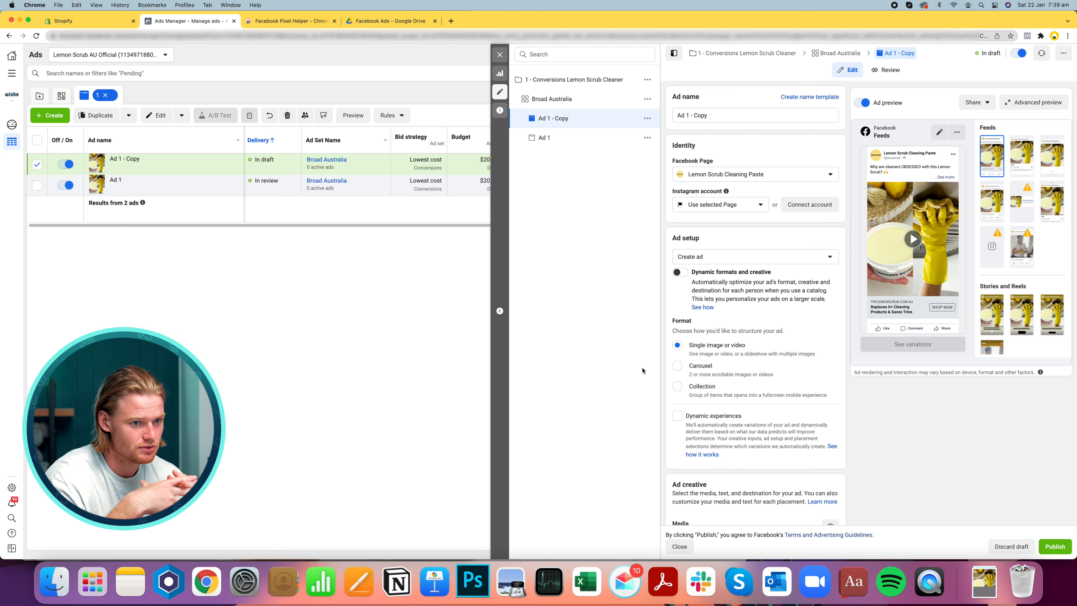
# Rename the copied ad to Ad 2
pyautogui.moveTo(685, 115); pyautogui.dragTo(756, 116)
pyautogui.write('2')
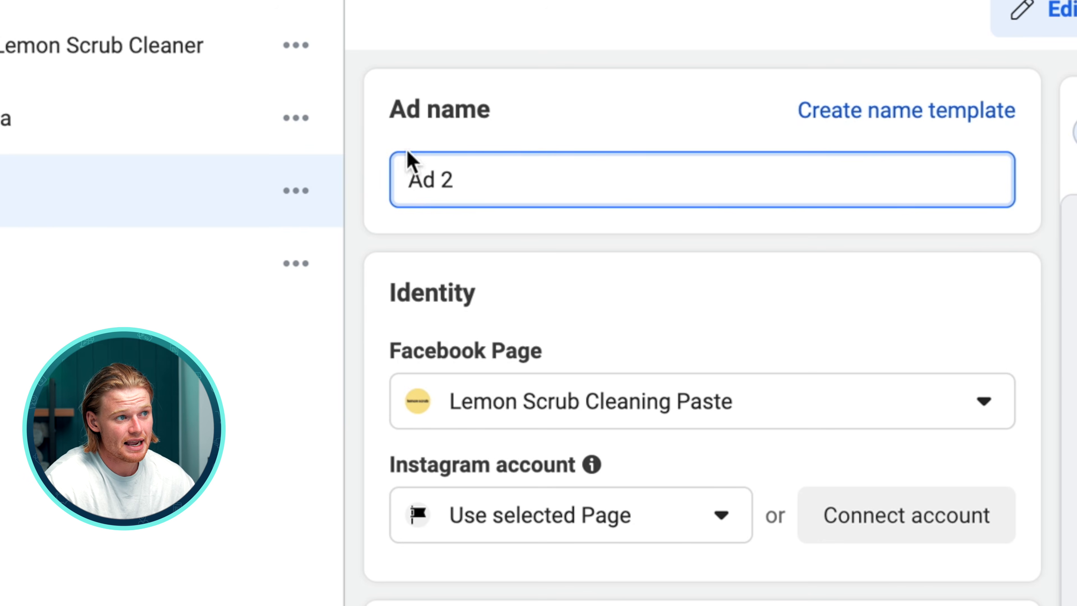
# Rename the original ad to Mum Cleaning - UGC Video - Bathroom
pyautogui.moveTo(494, 178); pyautogui.dragTo(253, 149)
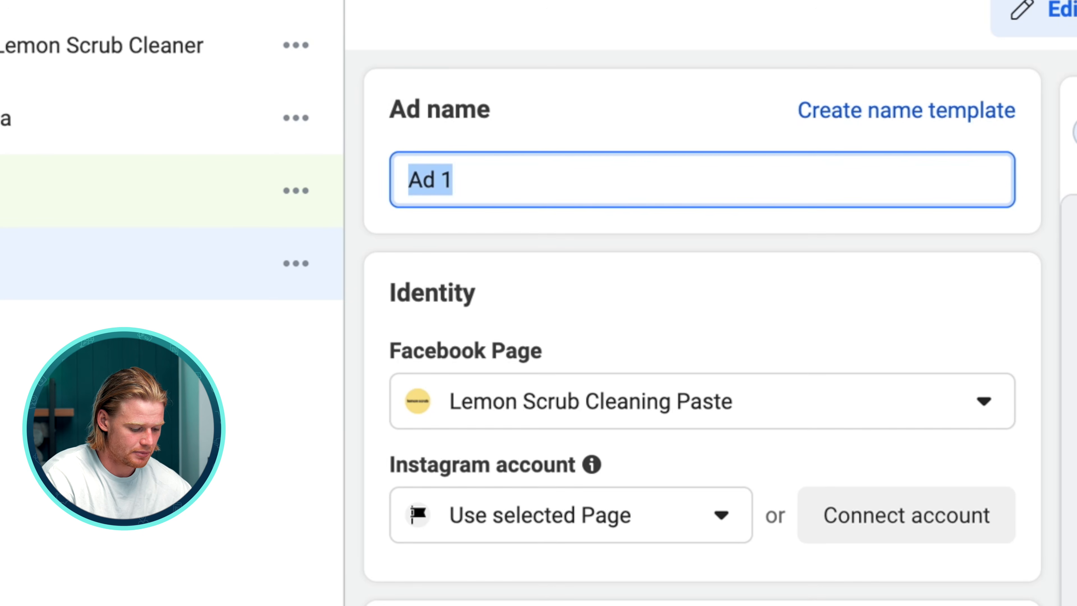
pyautogui.write('Mum Cleaning -')
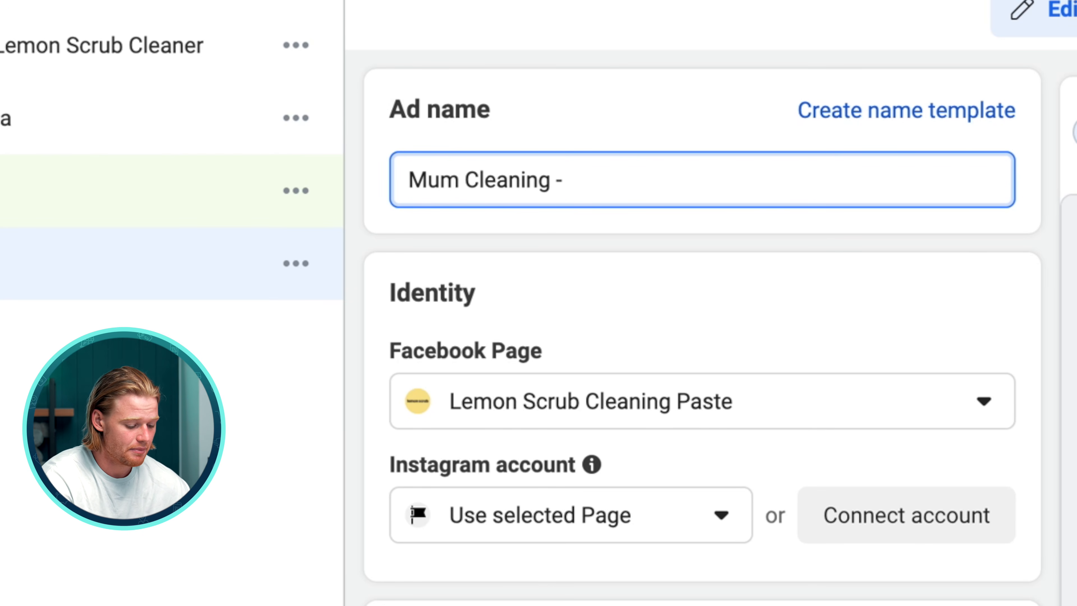
pyautogui.write('UGC')
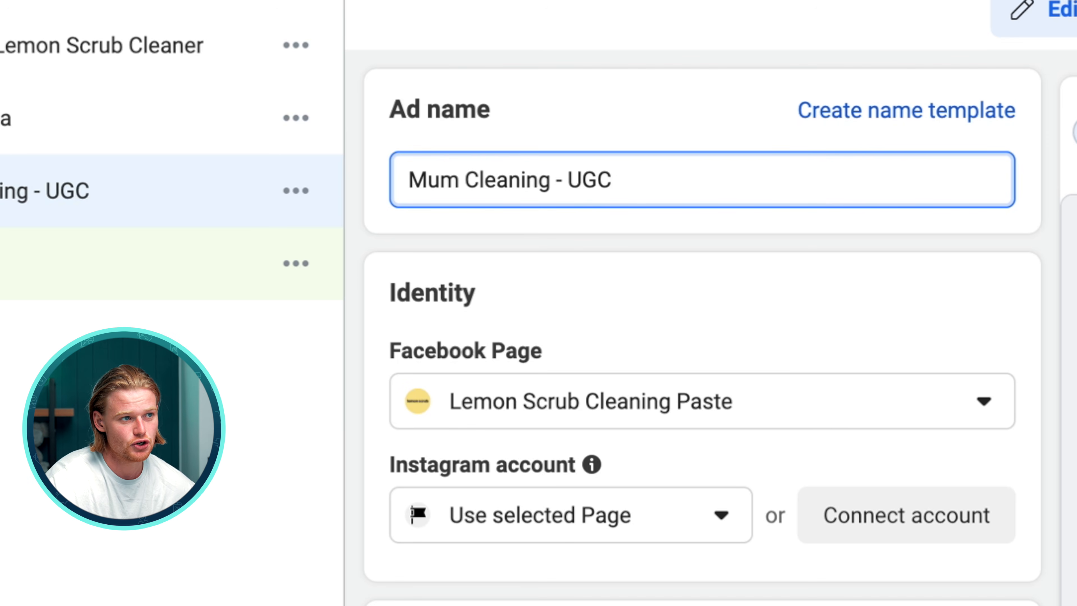
pyautogui.write('Video')
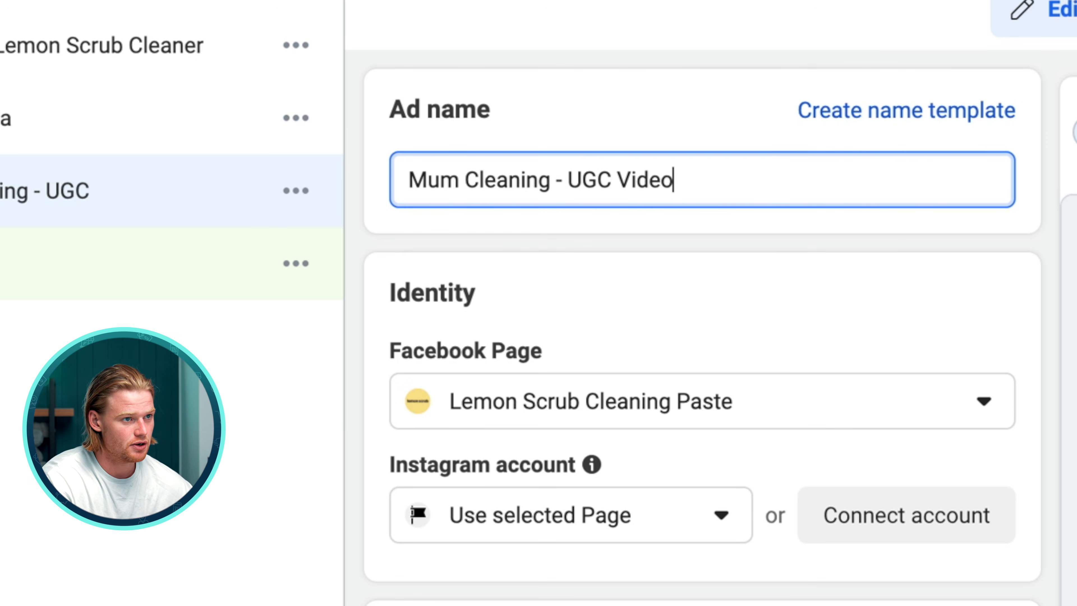
pyautogui.write(' - Bathroom')
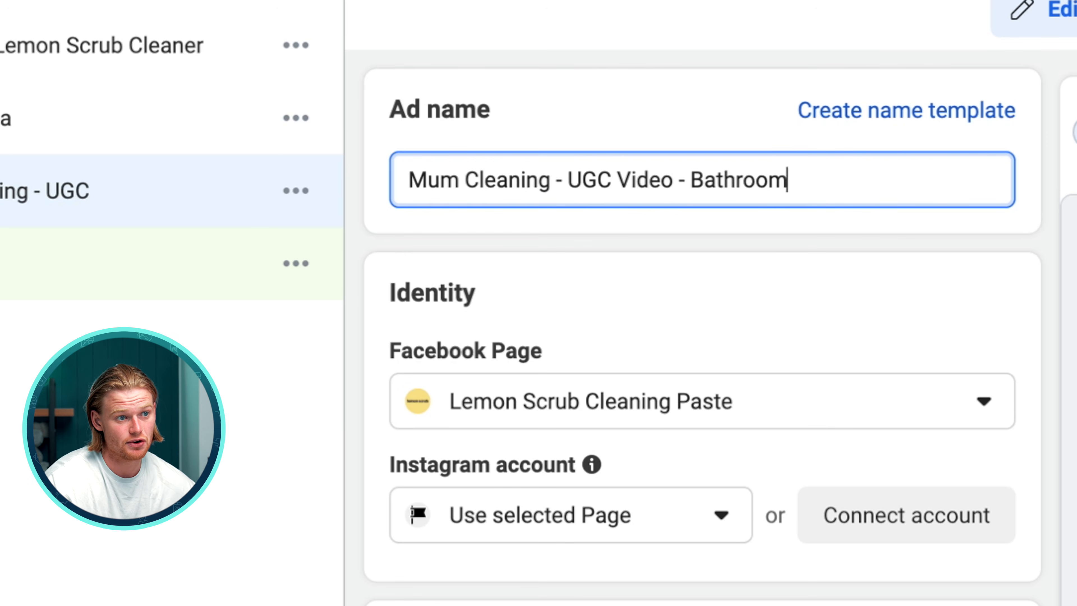
pyautogui.scroll(-1, 778, 34)
pyautogui.click(765, 120)
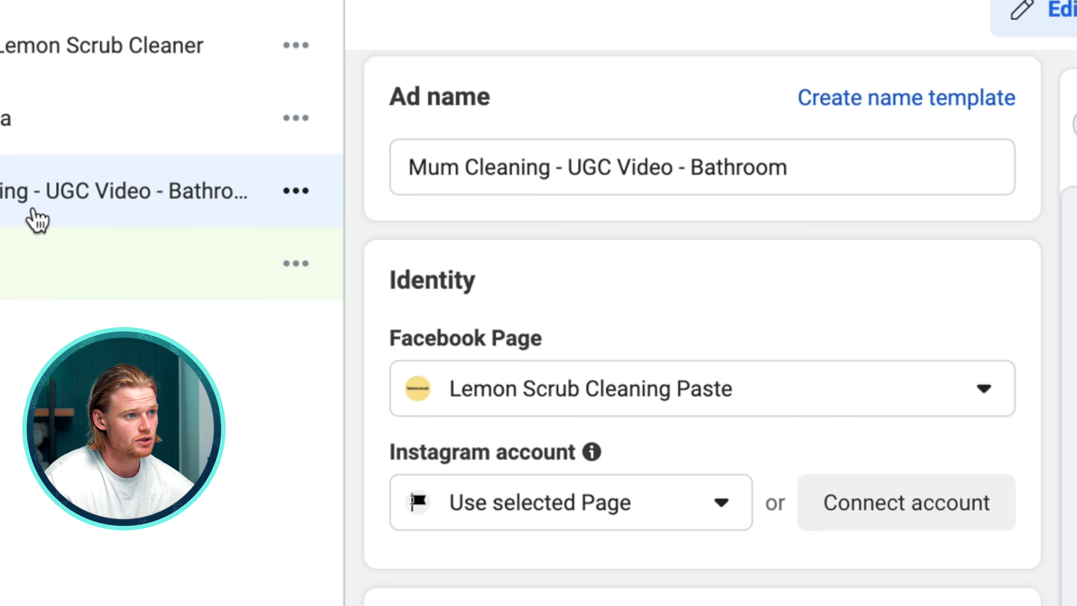
# In the second ad, remove all existing media and upload a new video creative
pyautogui.click(47, 270)
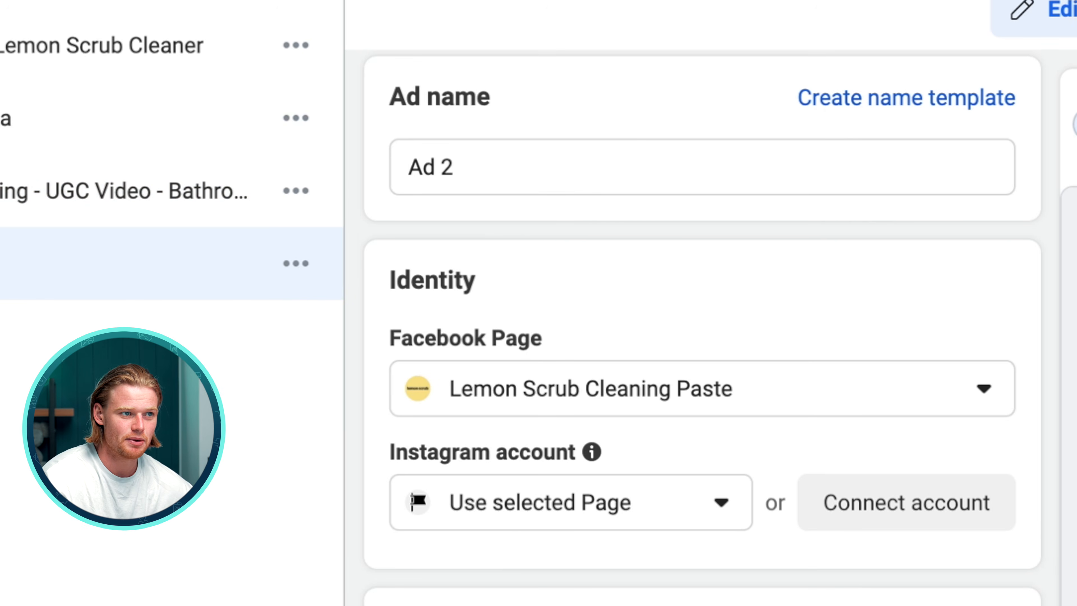
pyautogui.tripleClick(661, 173)
pyautogui.scroll(-10, 702, 297)
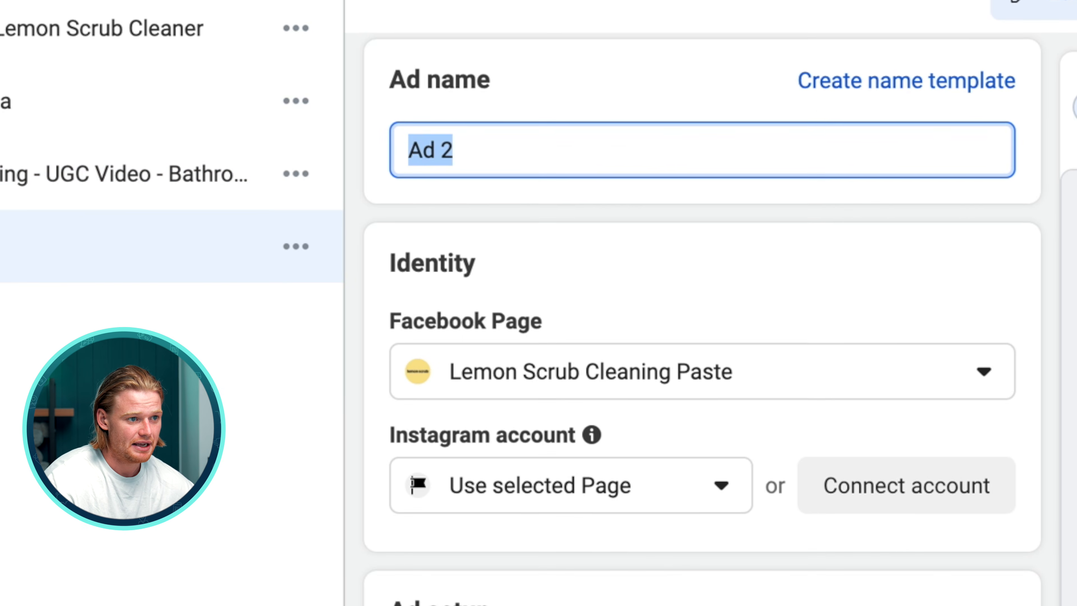
pyautogui.scroll(-12, 970, 326)
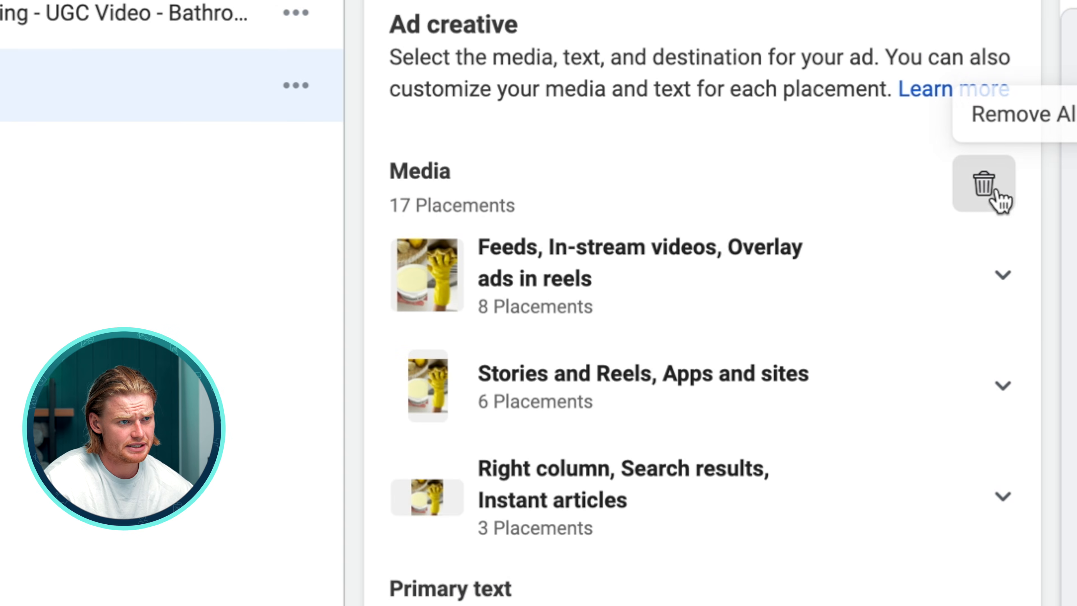
pyautogui.click(998, 200)
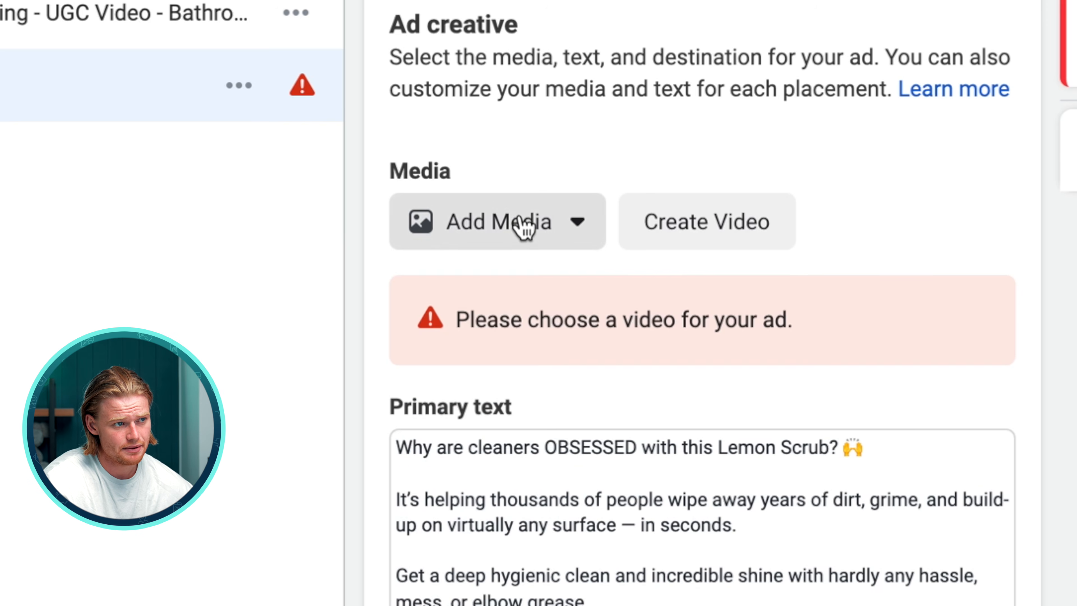
pyautogui.click(518, 225)
pyautogui.click(521, 364)
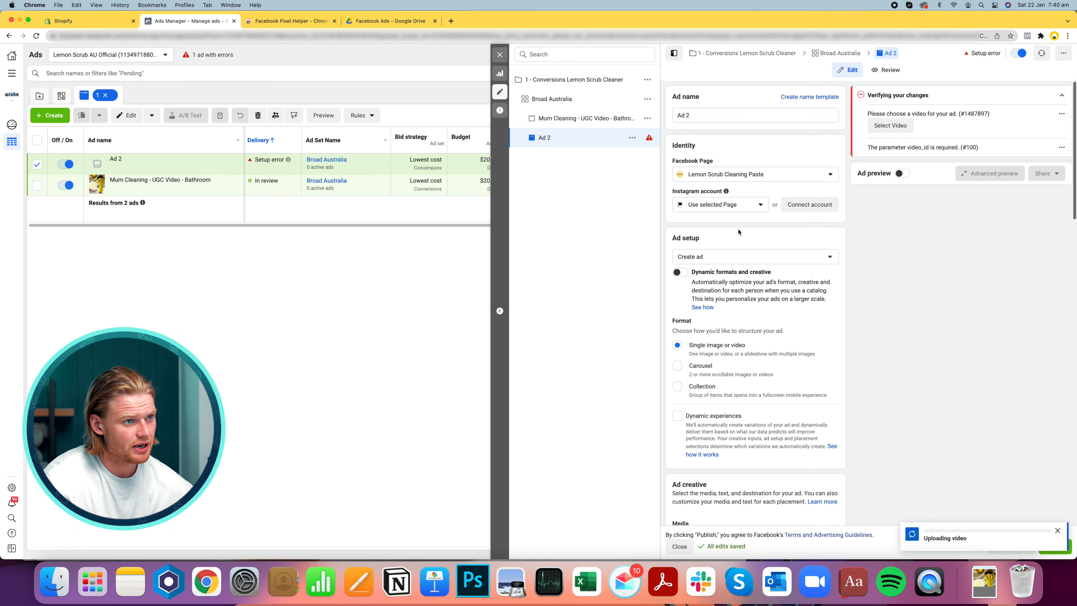
# Name the second ad with the creator's first name followed by - UGC Video - Oven
pyautogui.write('Linda -')
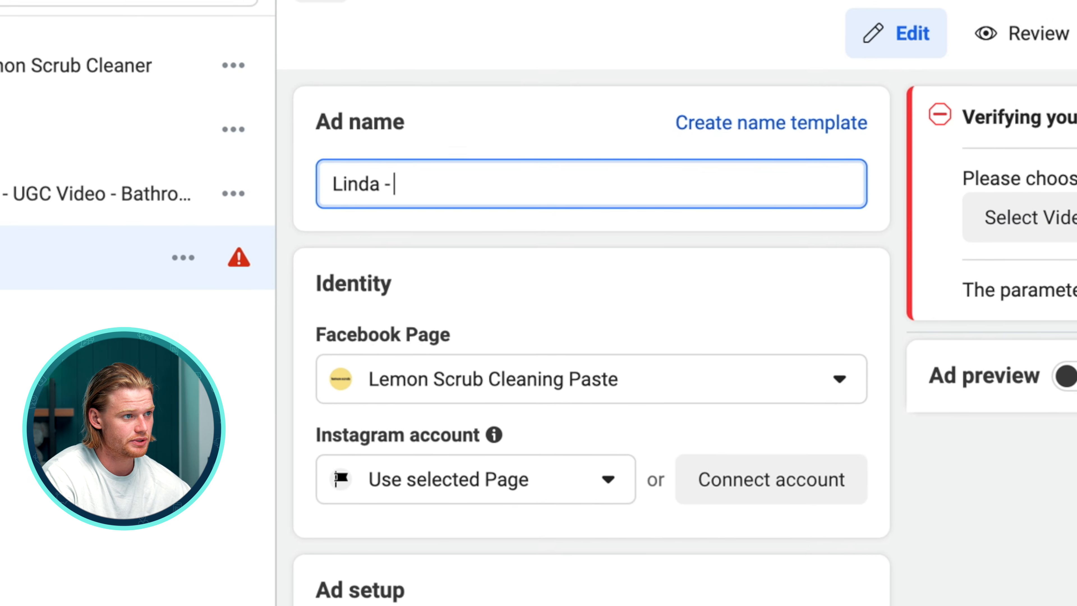
pyautogui.write(' UGC Video - Ov')
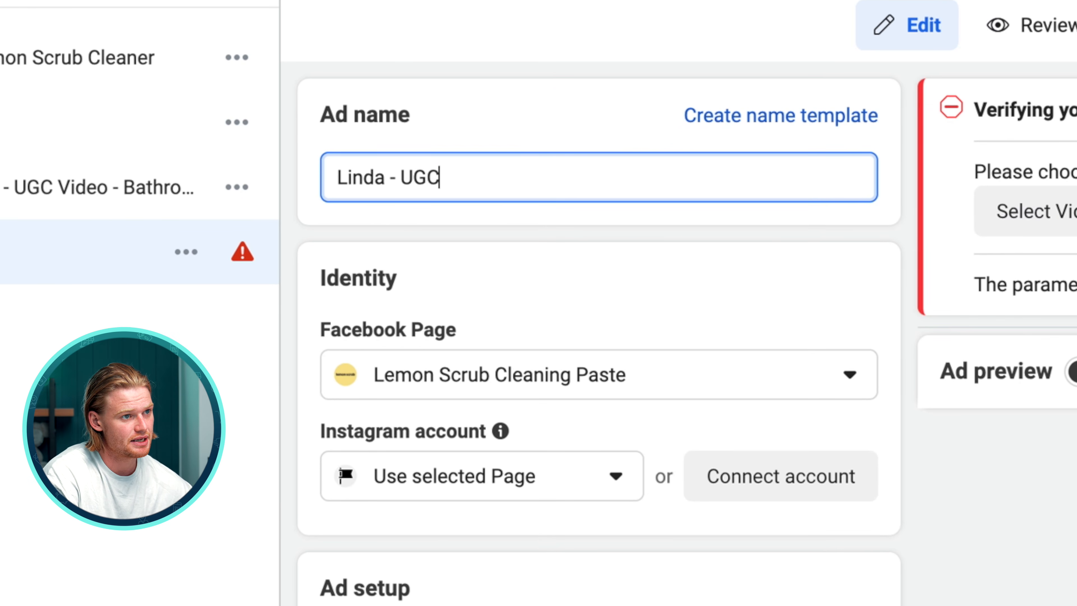
pyautogui.write('en')
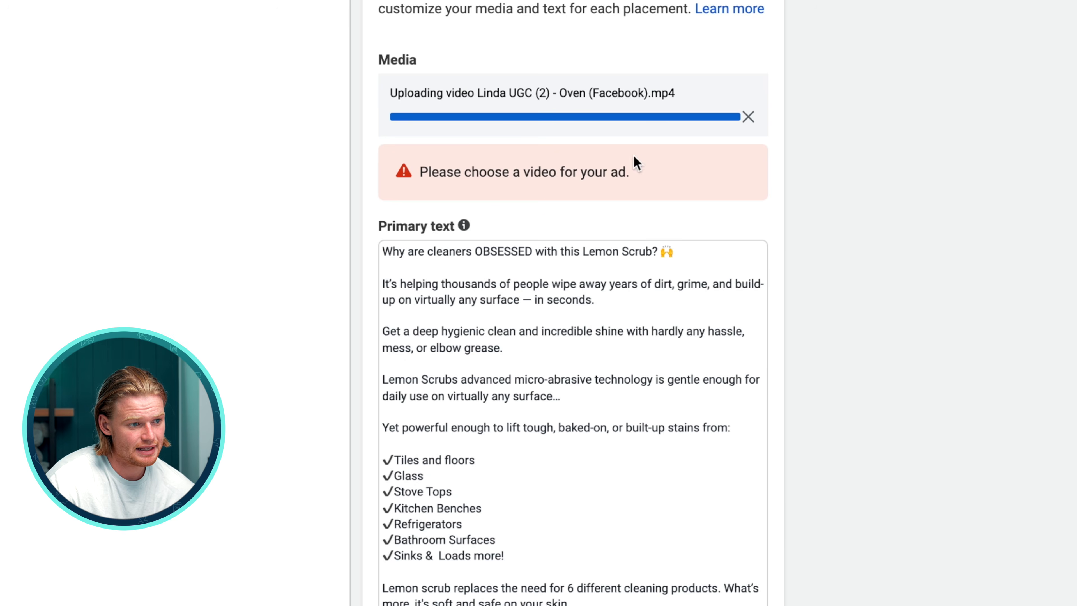
# Review the second ad's primary text, headline, description and call to action
pyautogui.scroll(-5, 637, 163)
pyautogui.moveTo(448, 96); pyautogui.dragTo(580, 308)
pyautogui.click(581, 322)
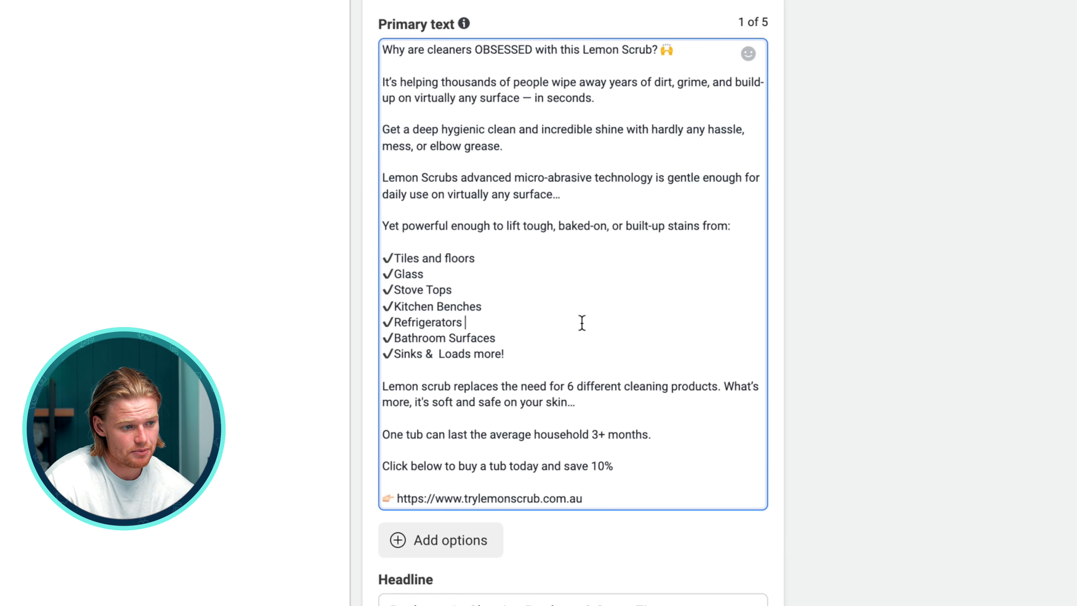
pyautogui.scroll(-12, 581, 322)
pyautogui.moveTo(509, 439); pyautogui.dragTo(364, 379)
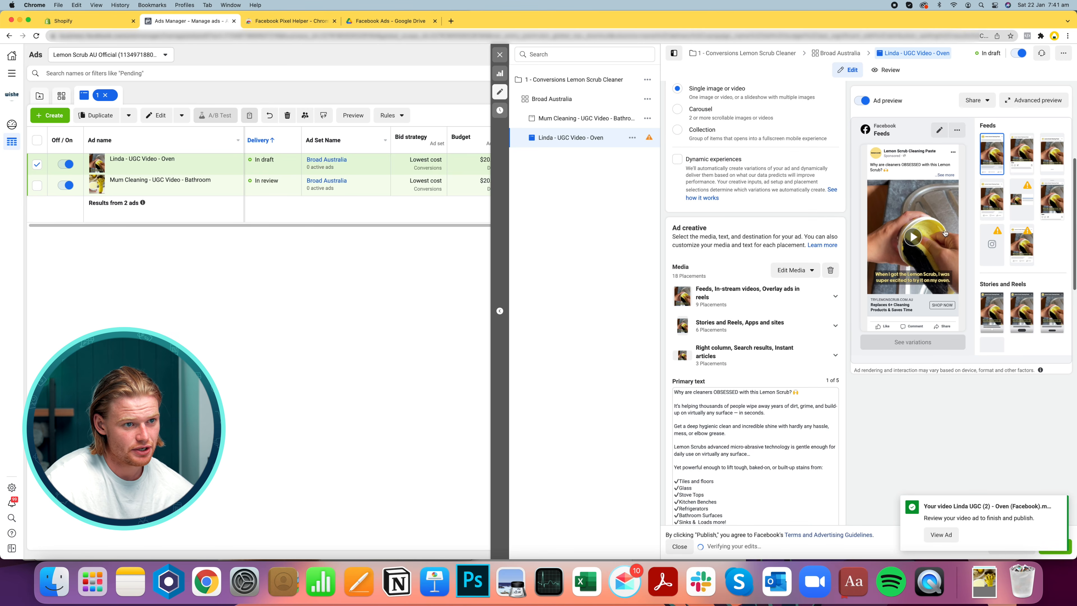
pyautogui.scroll(-10, 755, 297)
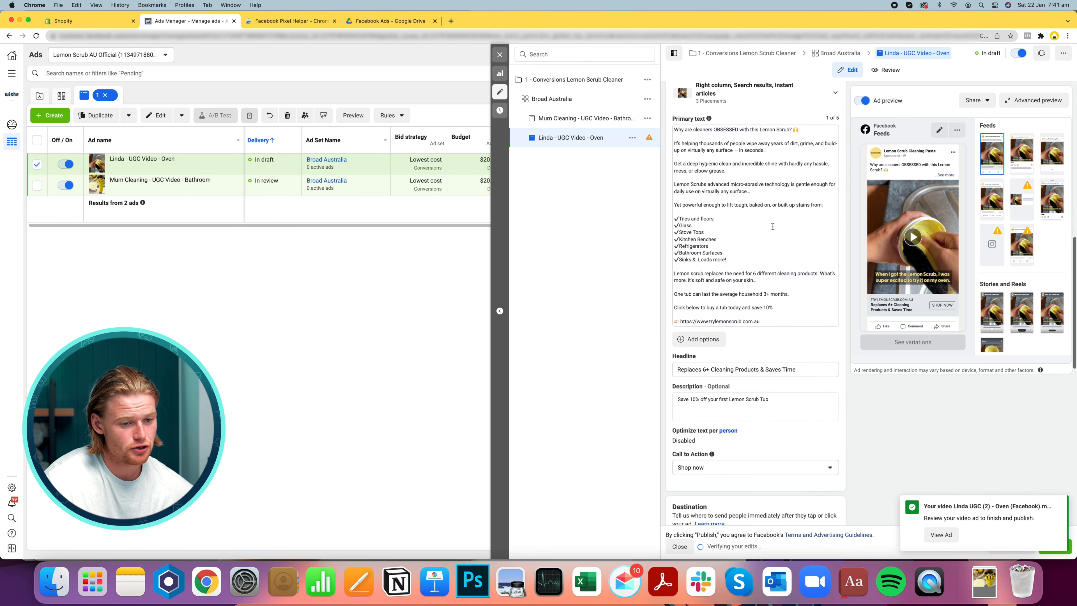
pyautogui.click(1057, 504)
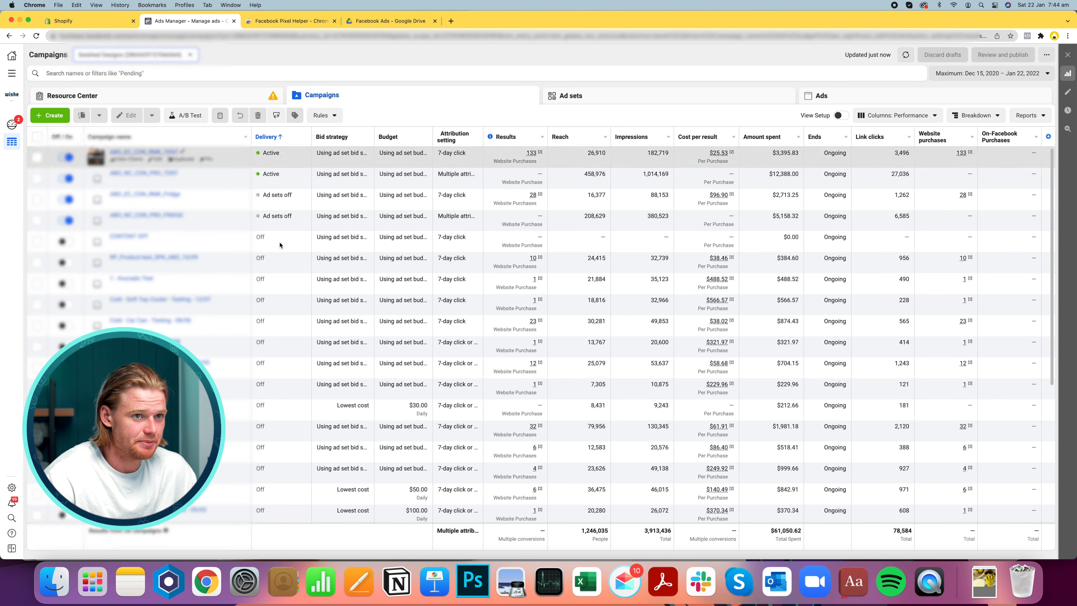
# Set the campaigns report date range to Last 14 days
pyautogui.click(982, 76)
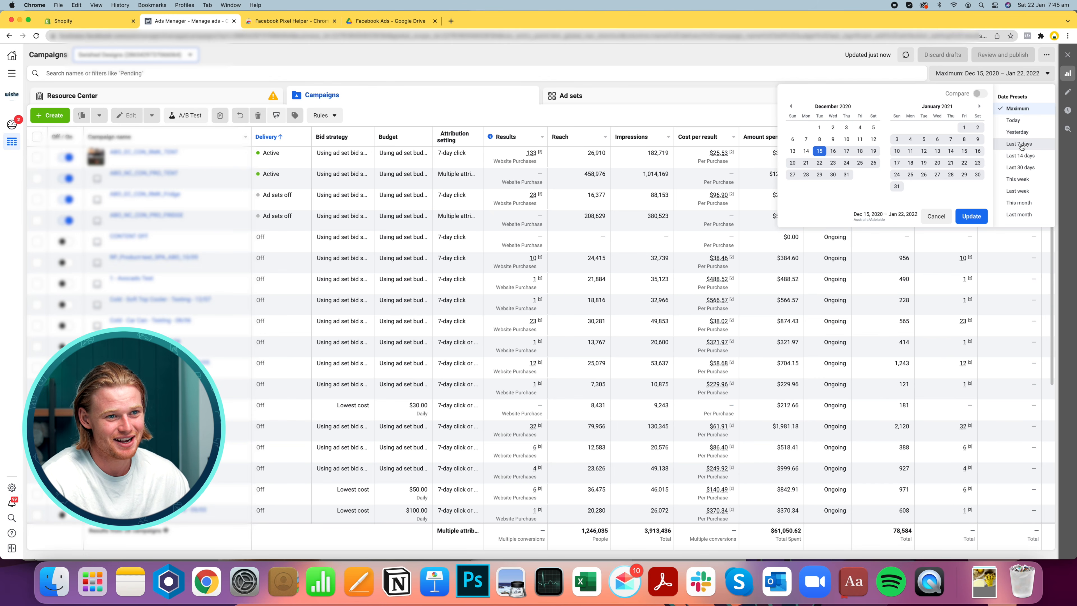
pyautogui.click(1020, 156)
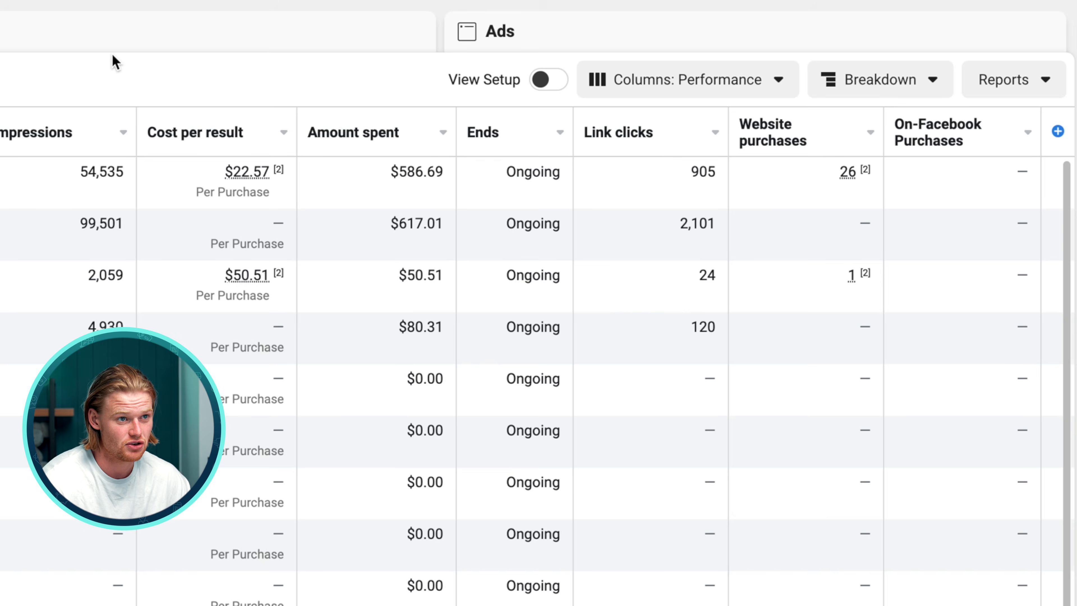
# Customize the report columns, keeping only Campaign name, Delivery, Ad Set Name, Bid strategy, Budget, Results, Reach and Impressions
pyautogui.click(728, 79)
pyautogui.click(737, 569)
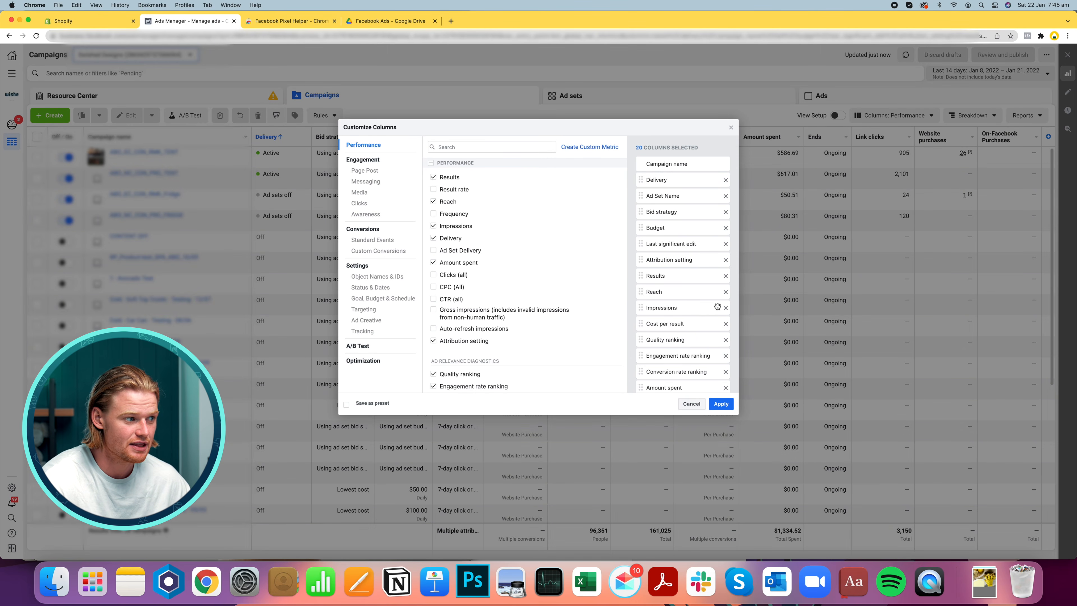
pyautogui.scroll(-3, 716, 306)
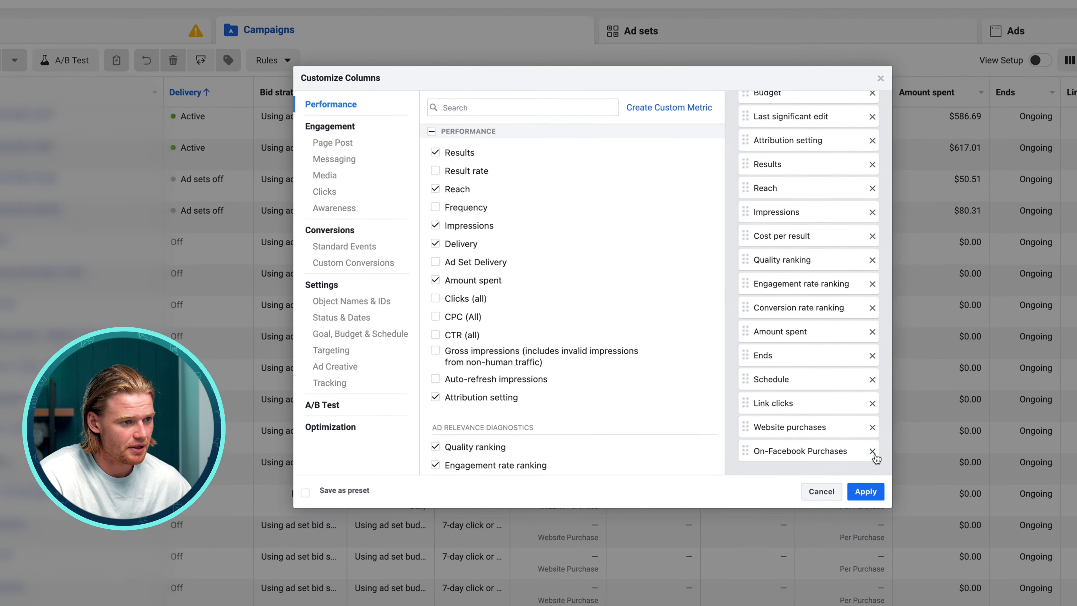
pyautogui.click(725, 377)
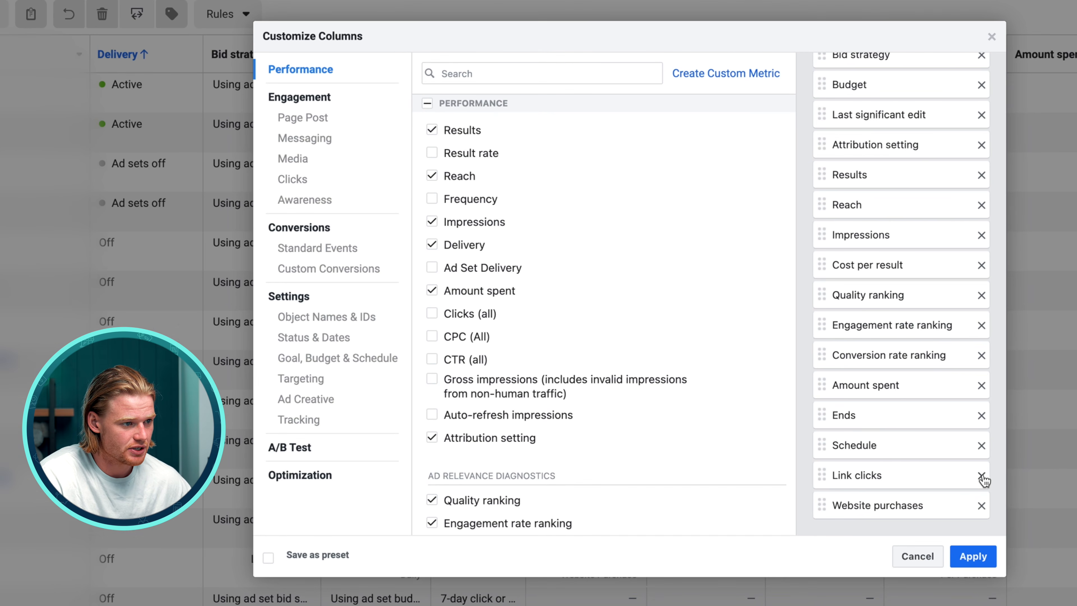
pyautogui.click(947, 461)
pyautogui.click(982, 445)
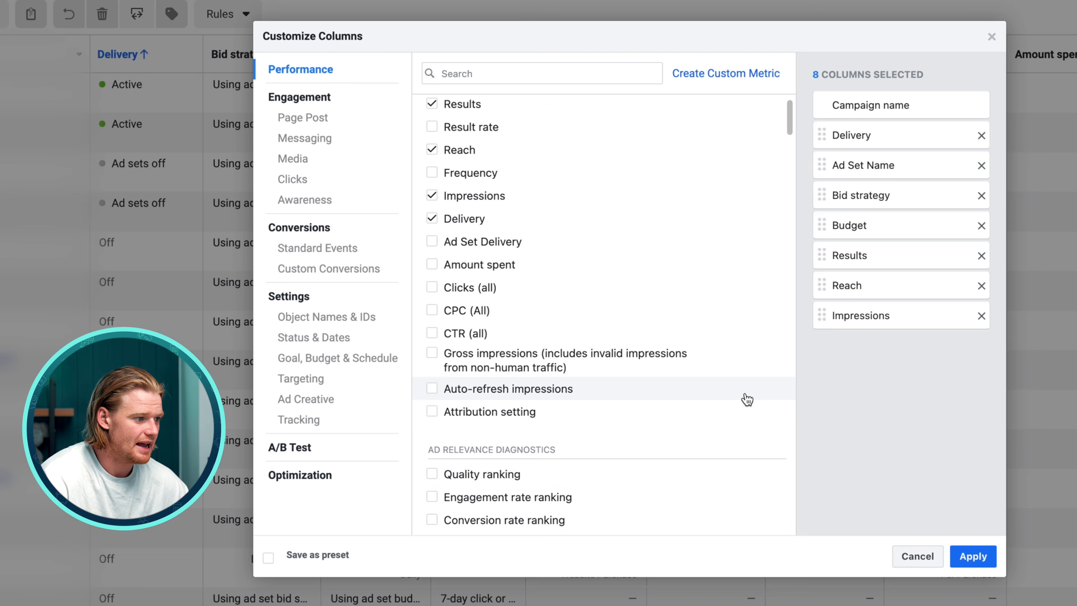
pyautogui.scroll(1, 745, 403)
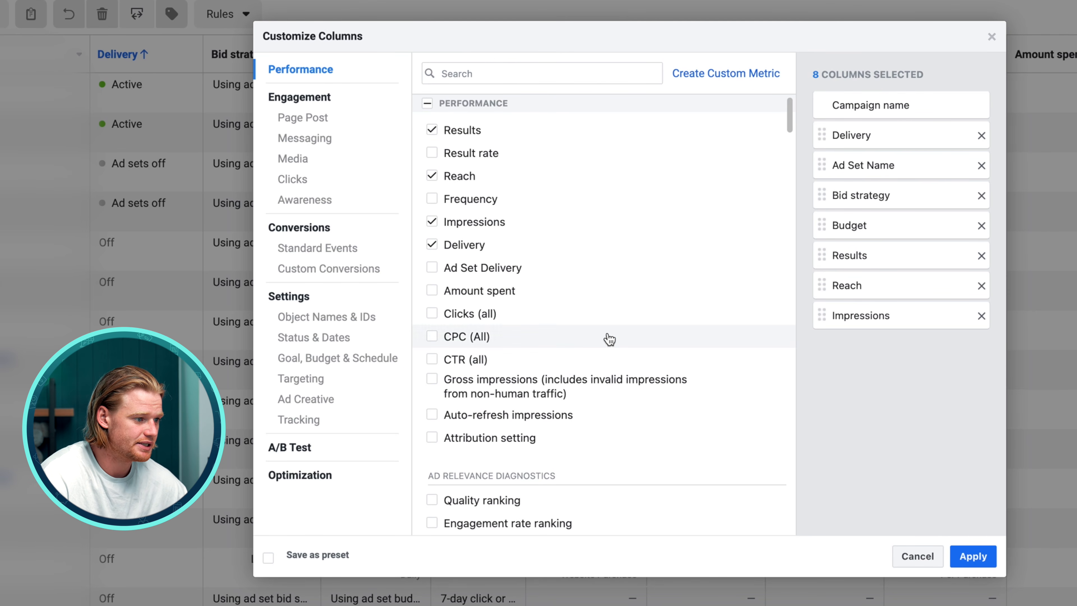
pyautogui.scroll(-2, 602, 335)
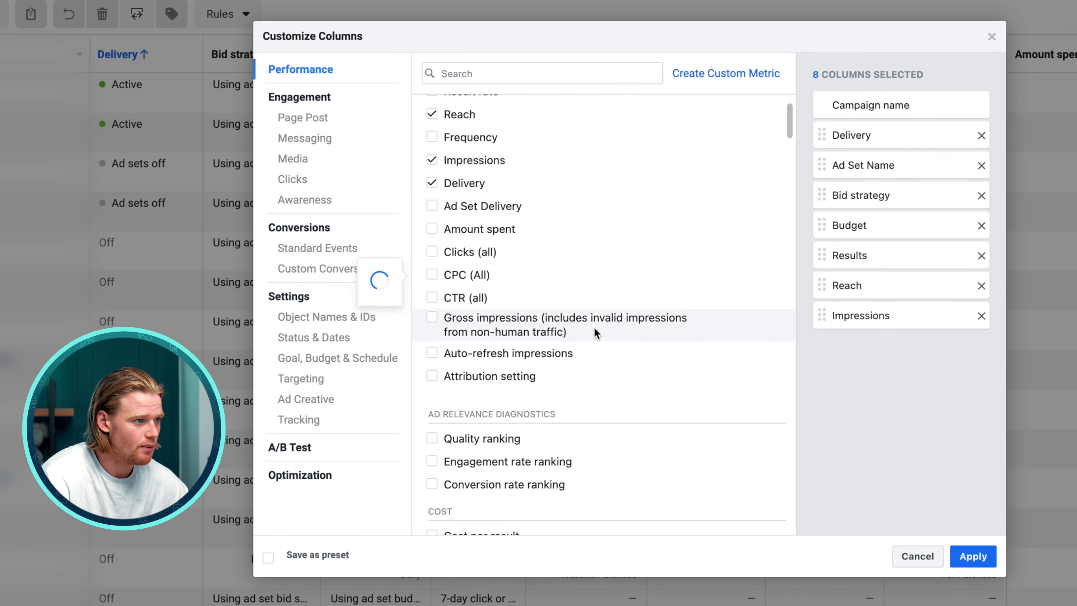
# Search the column list for click and add Cost per outbound click
pyautogui.click(527, 77)
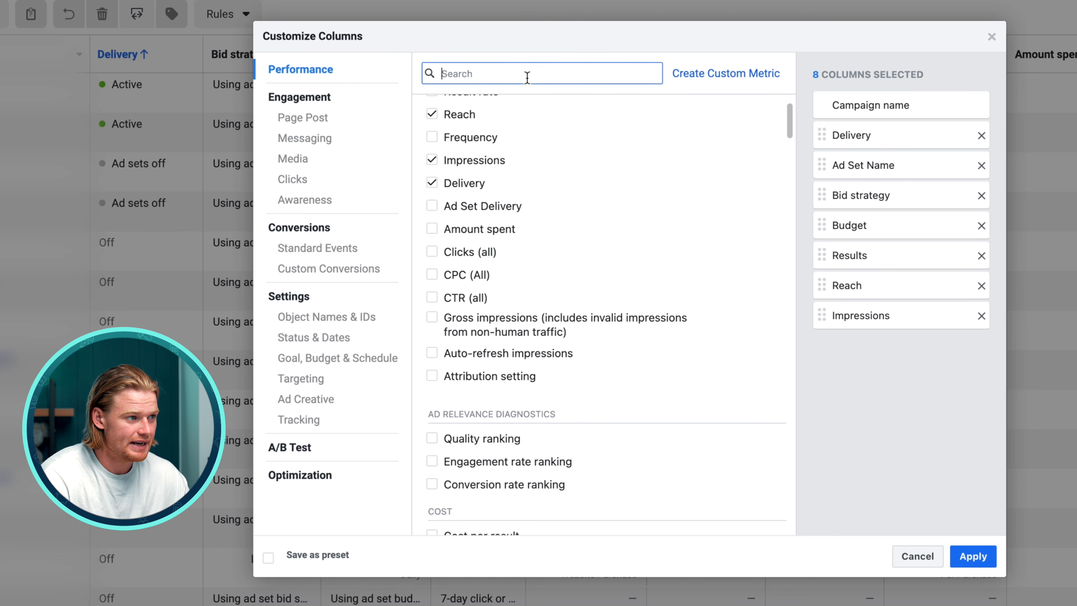
pyautogui.write('click')
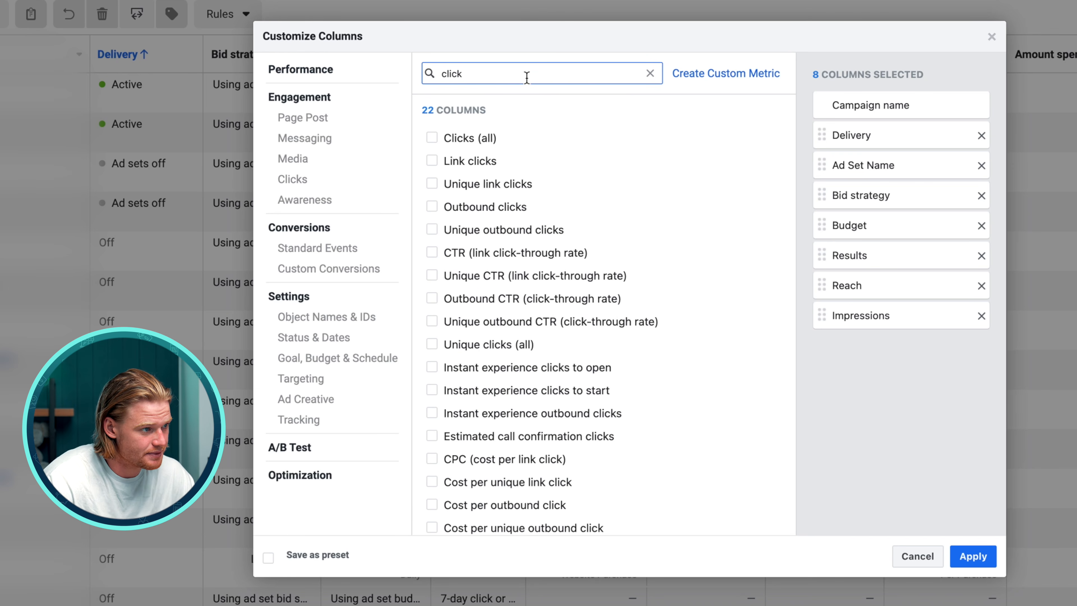
pyautogui.click(492, 504)
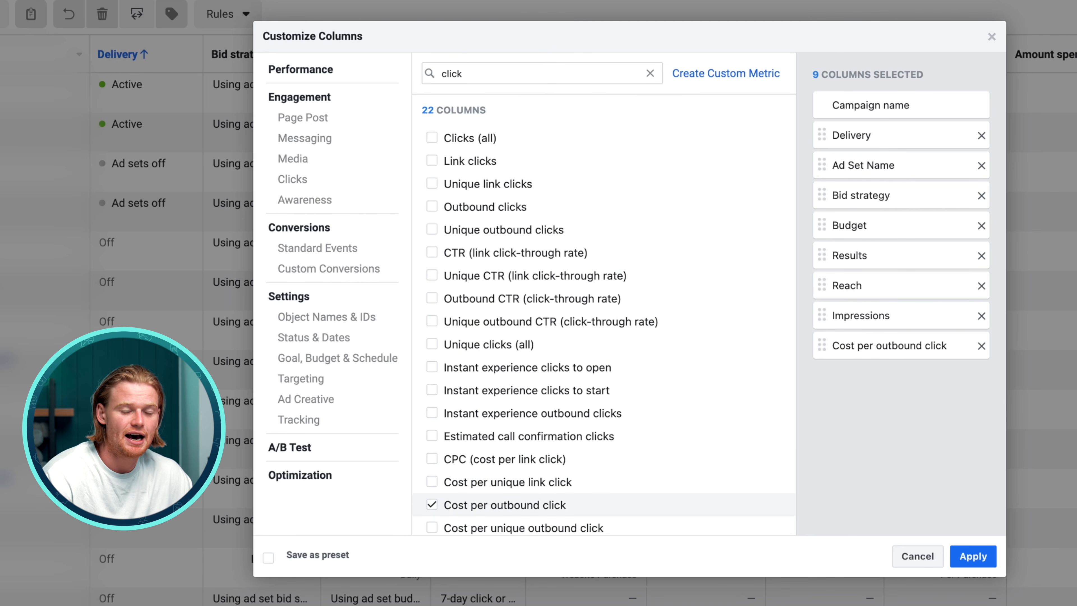
# Search the column list for view and add the cost metric for Content Views
pyautogui.doubleClick(541, 76)
pyautogui.write('view')
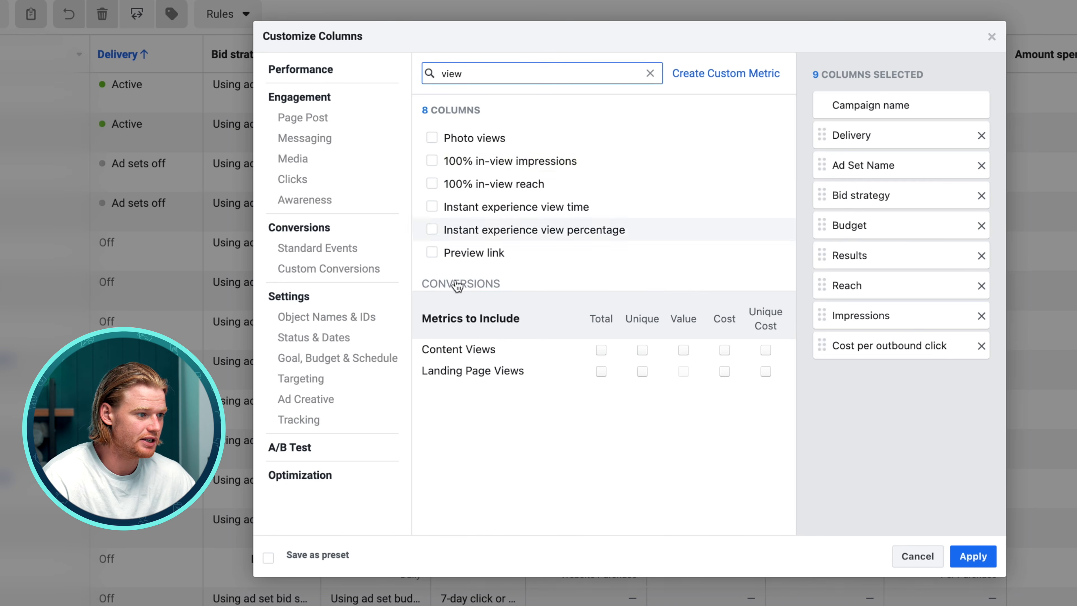
pyautogui.click(724, 350)
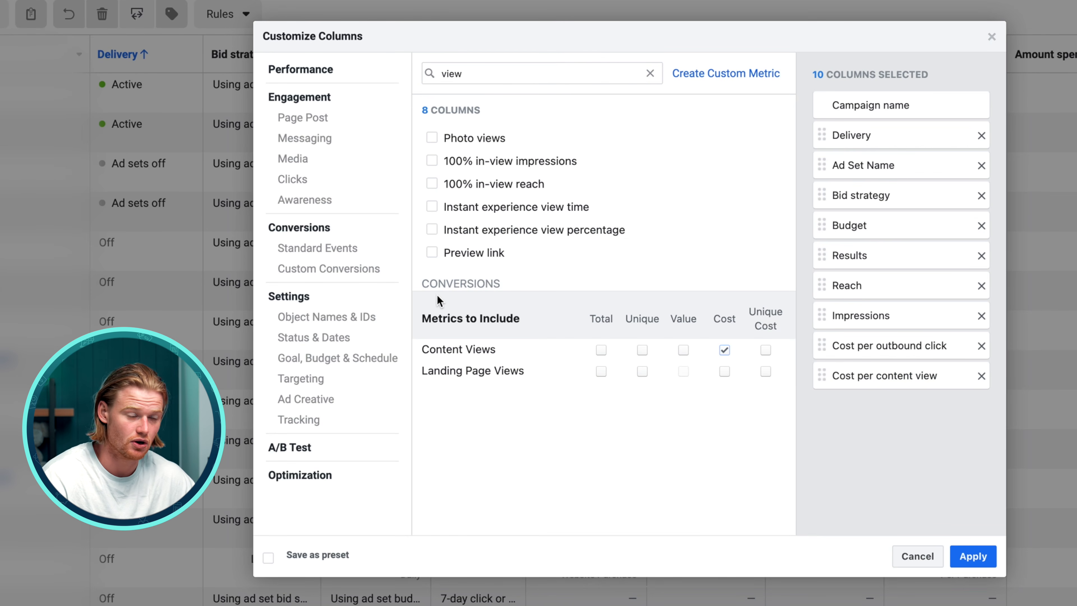
# Search the column list for add and add the cost metric for Adds to Cart
pyautogui.doubleClick(478, 75)
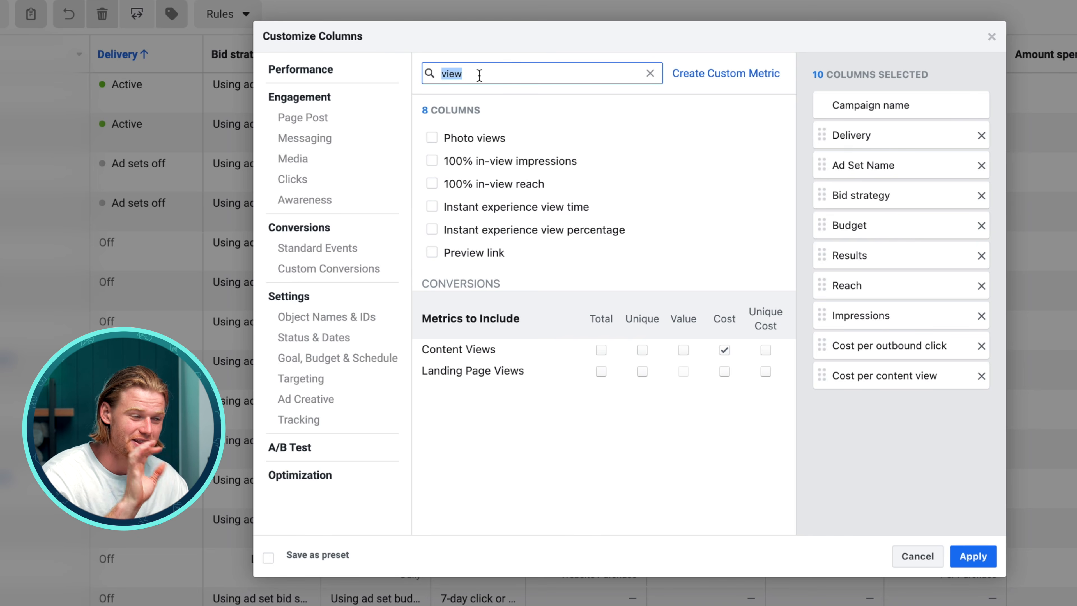
pyautogui.write('add')
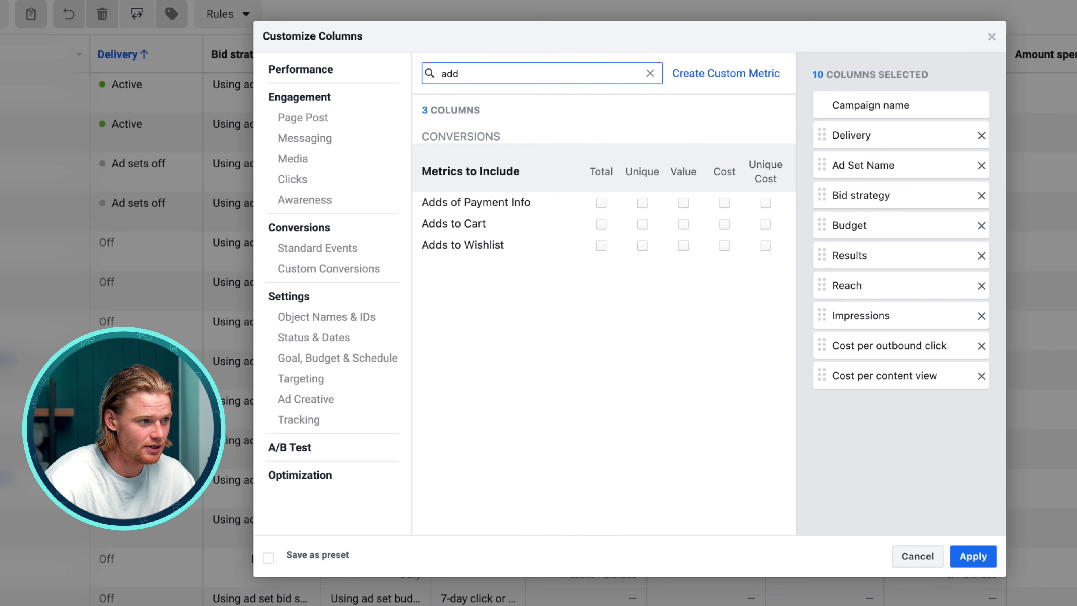
pyautogui.click(726, 225)
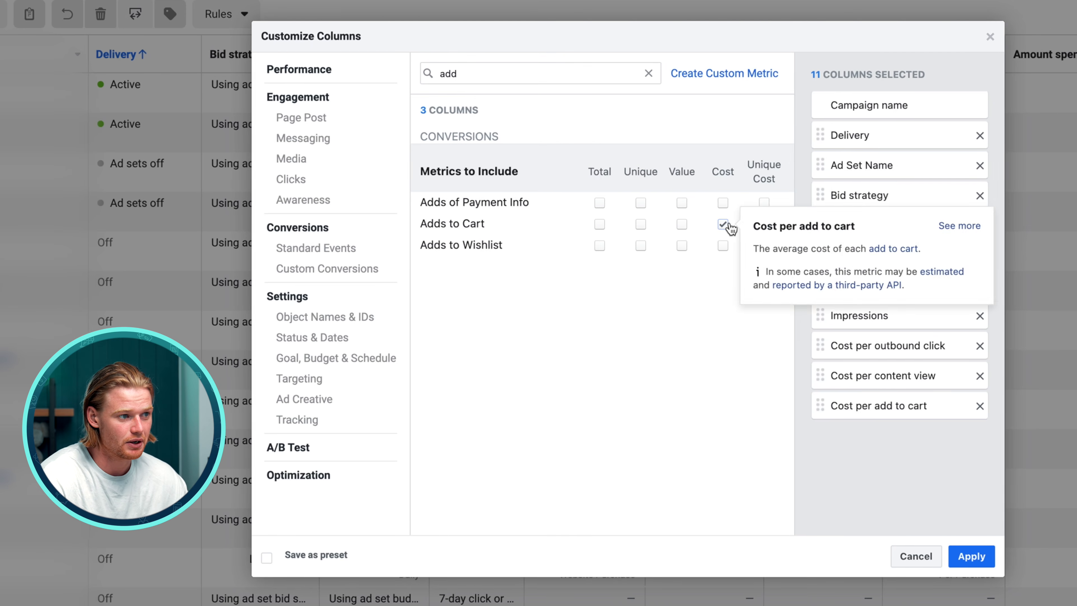
pyautogui.doubleClick(465, 74)
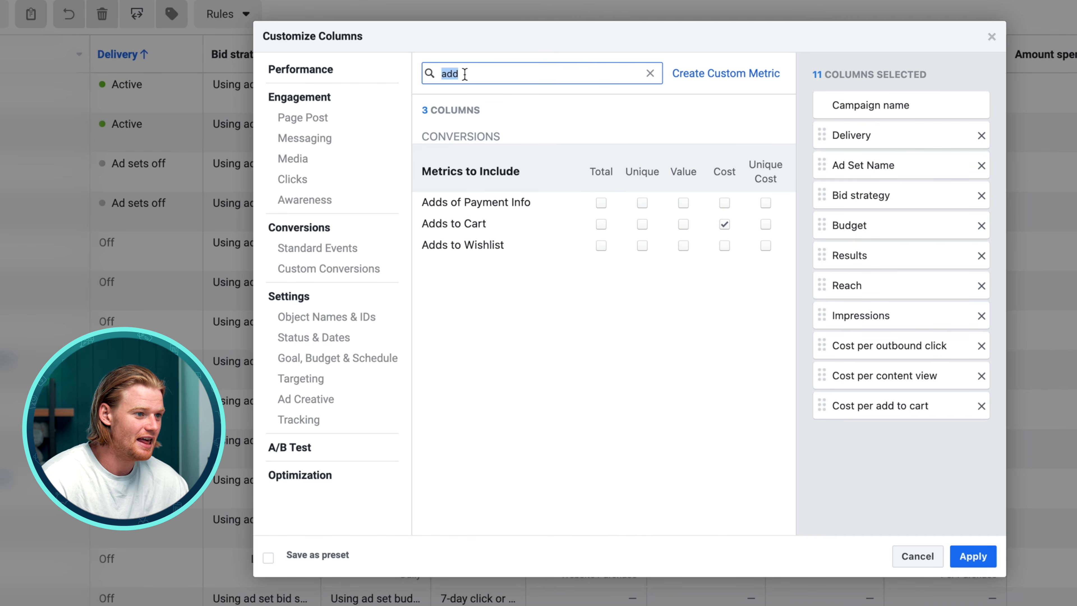
# Add Cost per checkout initiated, then search purchas and add Purchases total and value plus Purchase ROAS total
pyautogui.write('initiat')
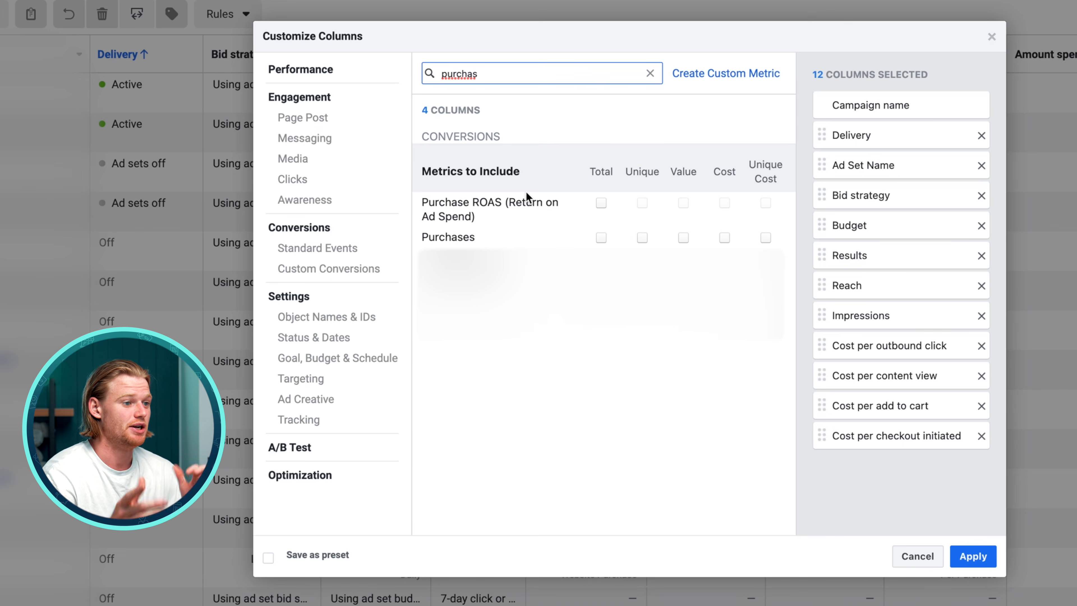
pyautogui.click(723, 238)
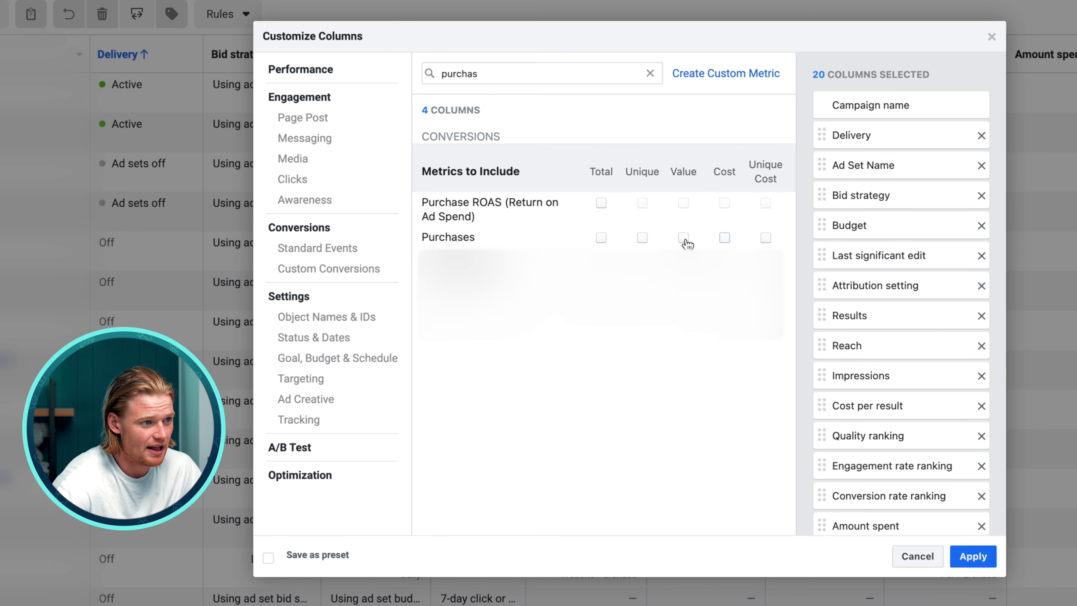
pyautogui.click(683, 238)
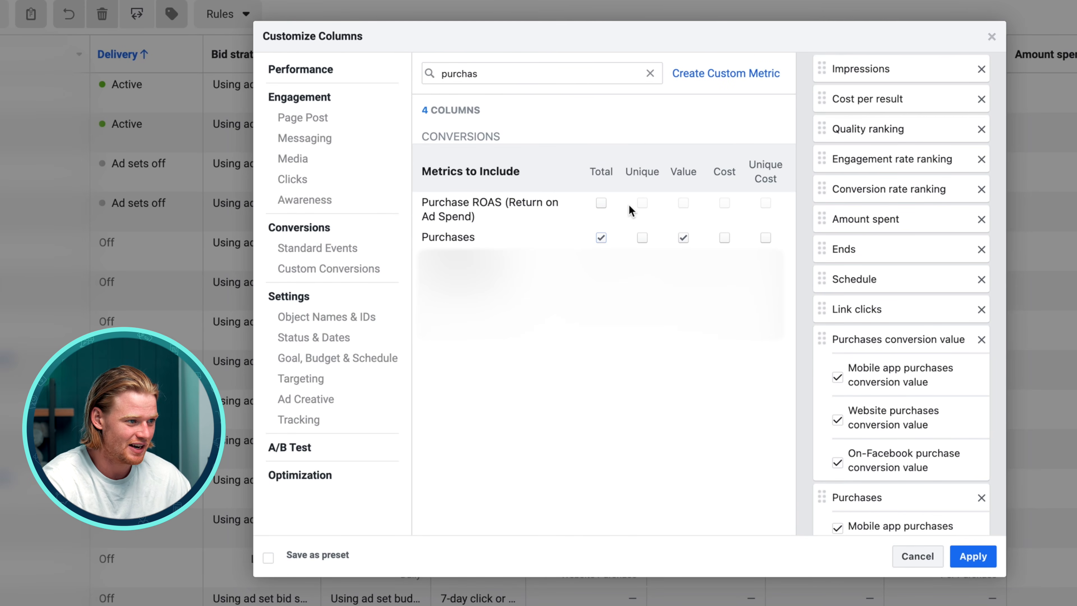
pyautogui.click(602, 202)
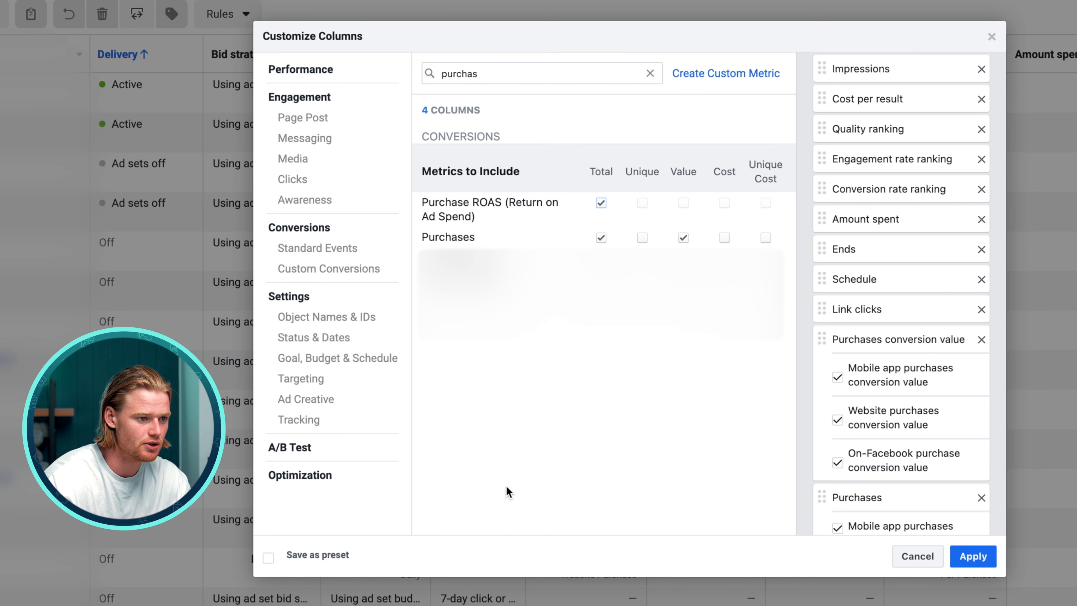
# Uncheck the per-platform breakdown options under Purchases conversion value, Purchases and Purchase ROAS in the selected columns
pyautogui.scroll(-5, 881, 402)
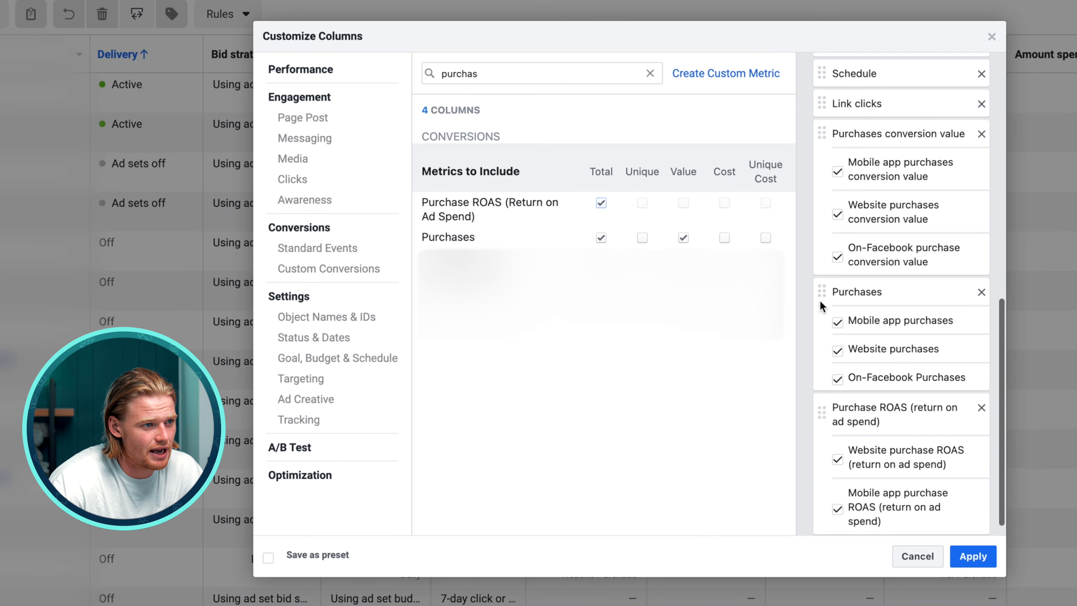
pyautogui.click(838, 172)
pyautogui.click(837, 214)
pyautogui.click(837, 256)
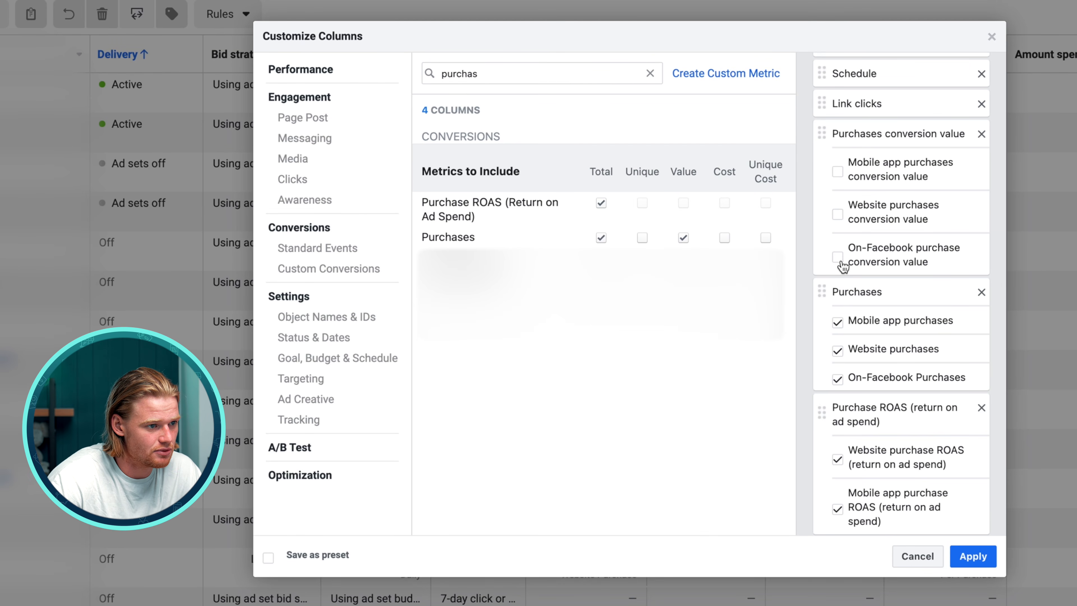
pyautogui.click(837, 322)
pyautogui.click(837, 351)
pyautogui.click(838, 379)
# Save the column set as a preset named Convert Youtube and apply it
pyautogui.click(296, 552)
pyautogui.click(455, 552)
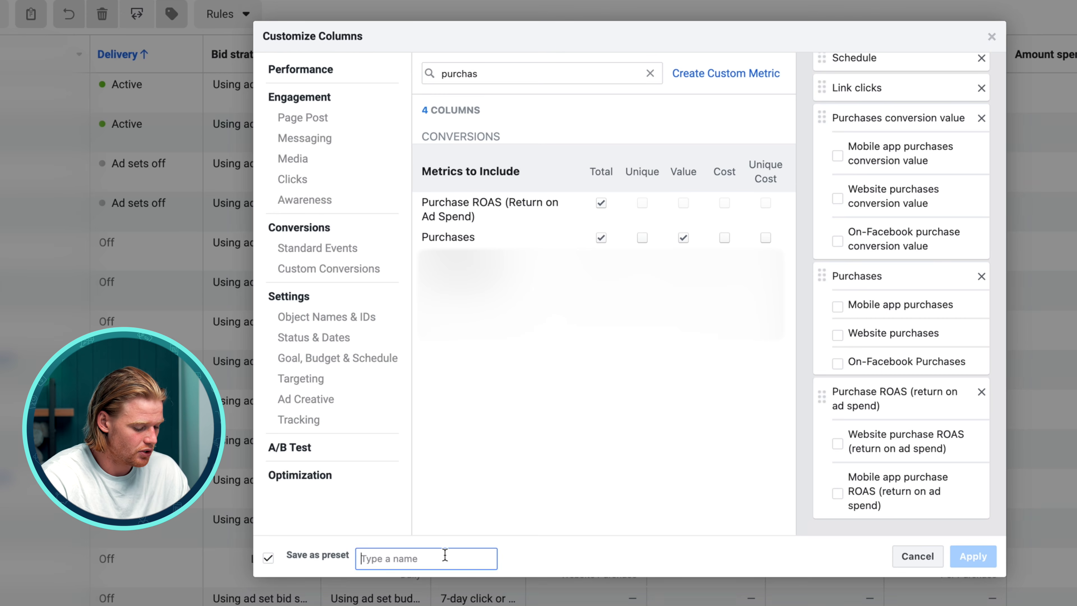
pyautogui.write('Convert Youtube')
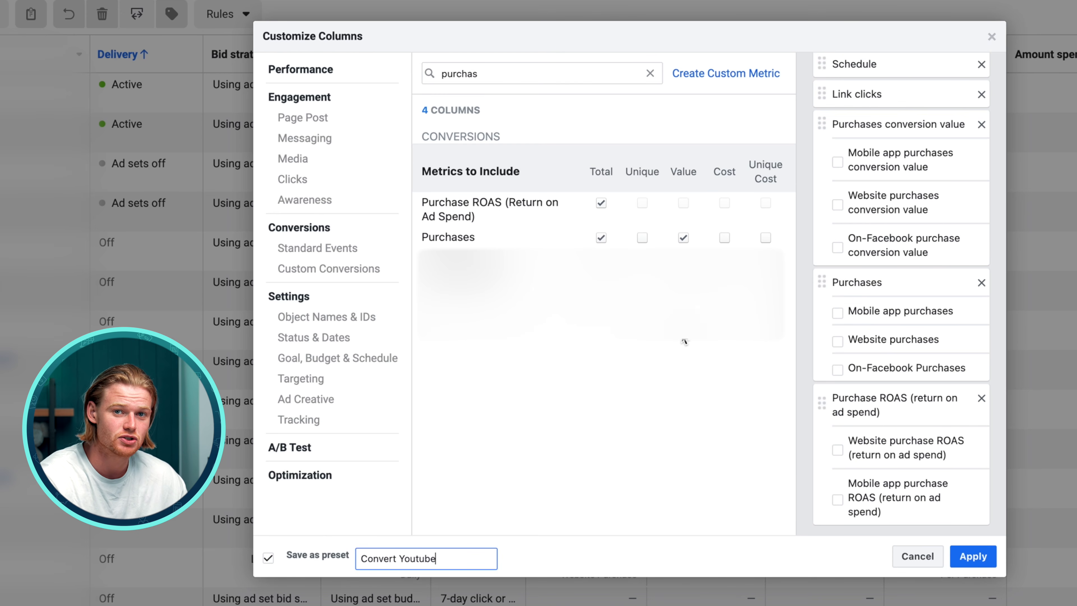
pyautogui.click(973, 557)
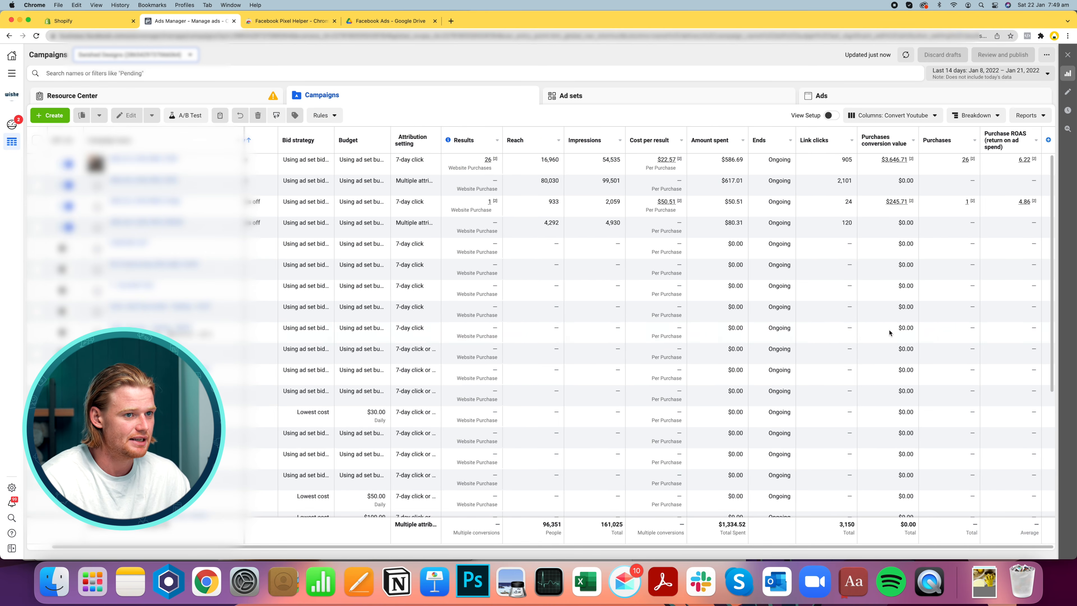
# Change the report date range to Last 30 days
pyautogui.click(988, 73)
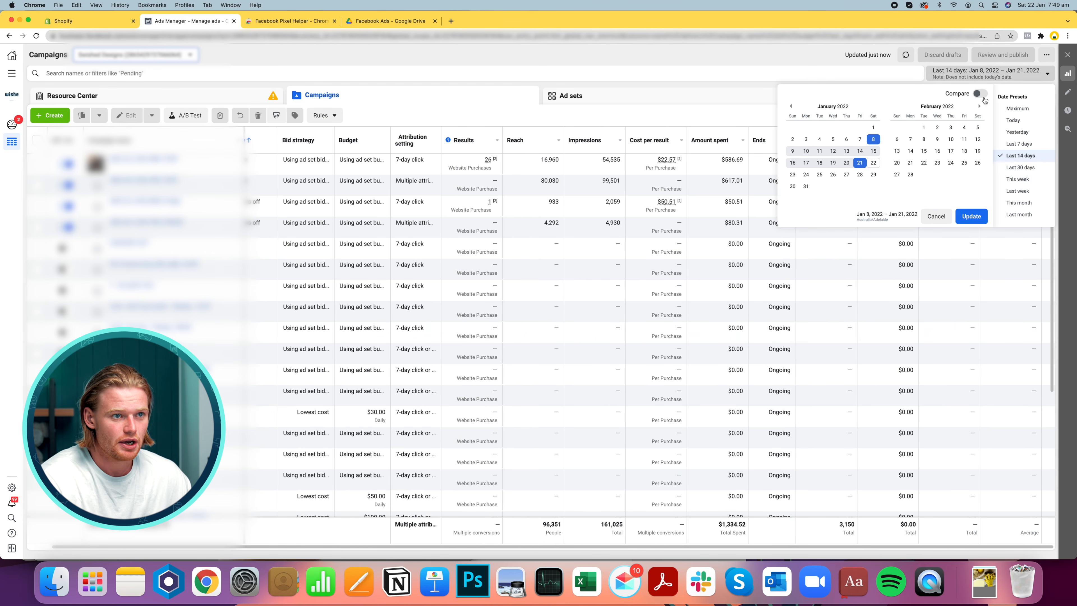
pyautogui.click(1028, 168)
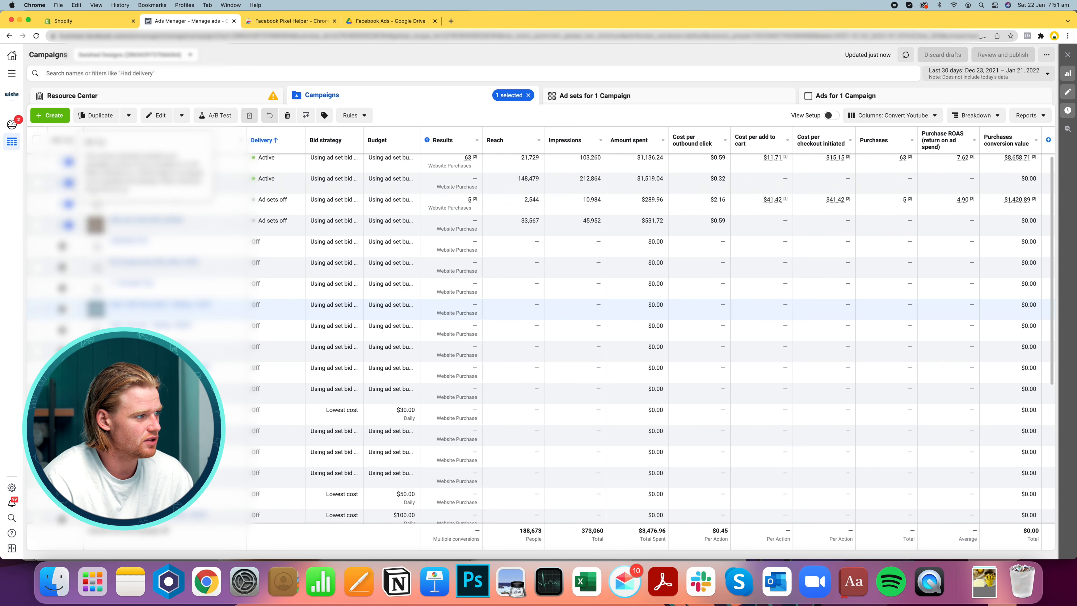
# Review the campaigns' spend, cost per action, purchases and ROAS figures across the new columns
pyautogui.scroll(-1, 538, 335)
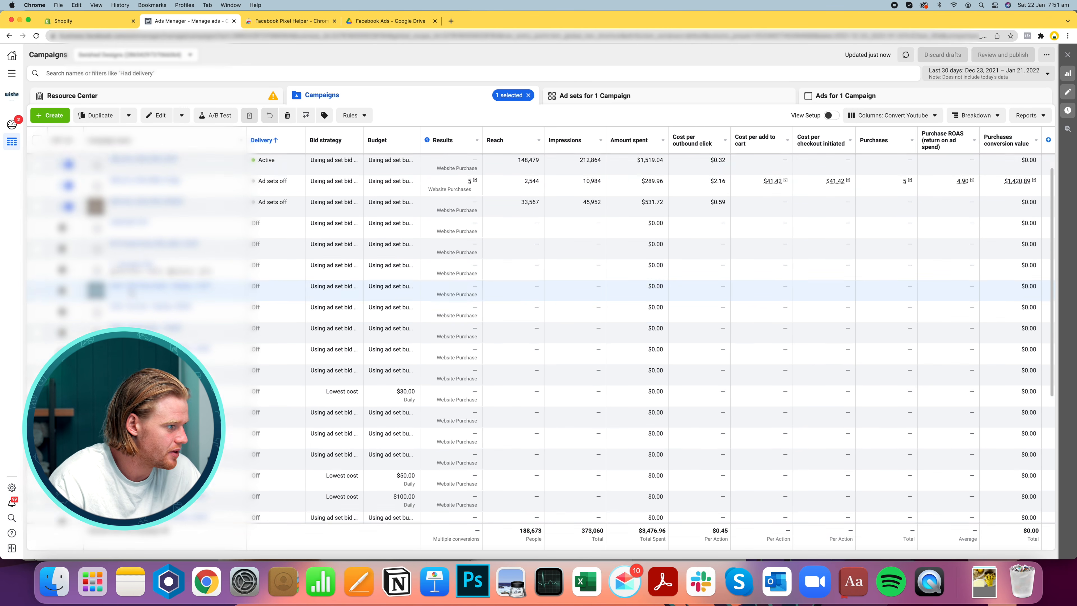
pyautogui.scroll(-1, 133, 293)
pyautogui.click(37, 279)
pyautogui.scroll(2, 410, 283)
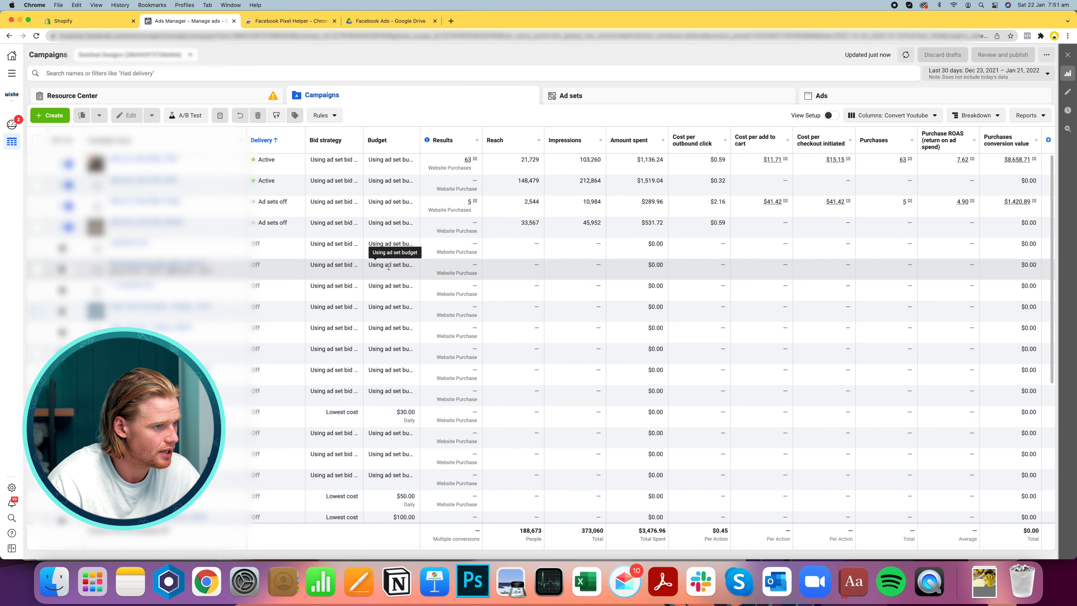
pyautogui.moveTo(663, 160); pyautogui.dragTo(643, 159)
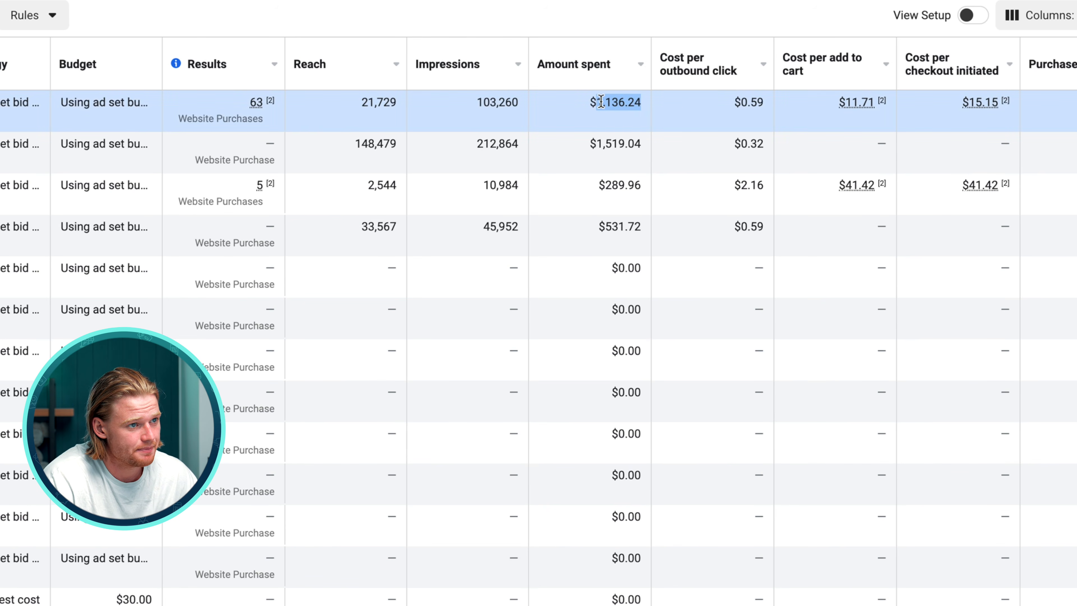
pyautogui.doubleClick(755, 103)
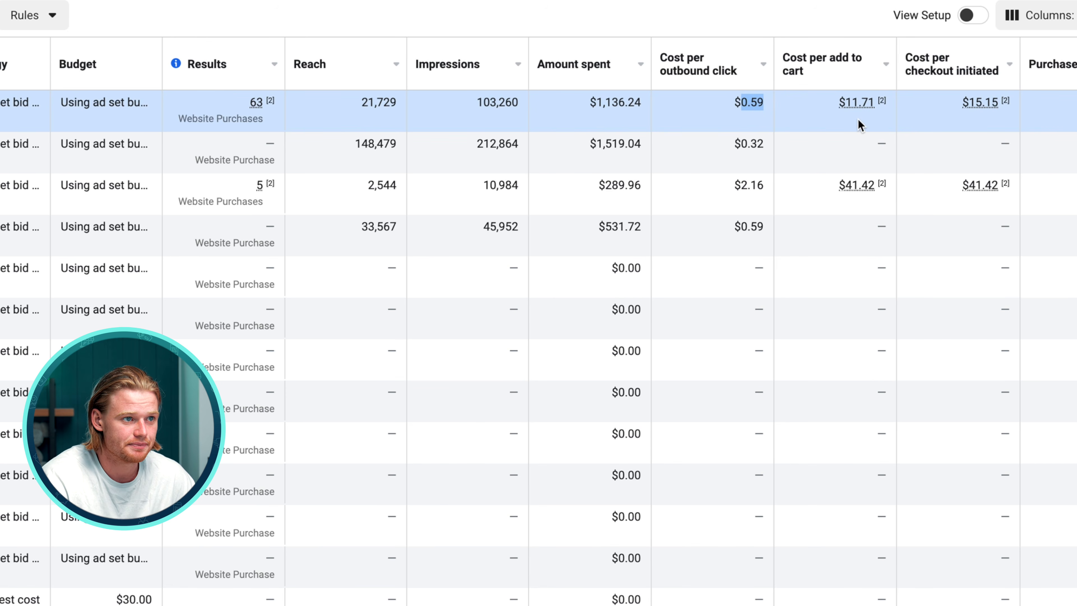
pyautogui.moveTo(981, 102)
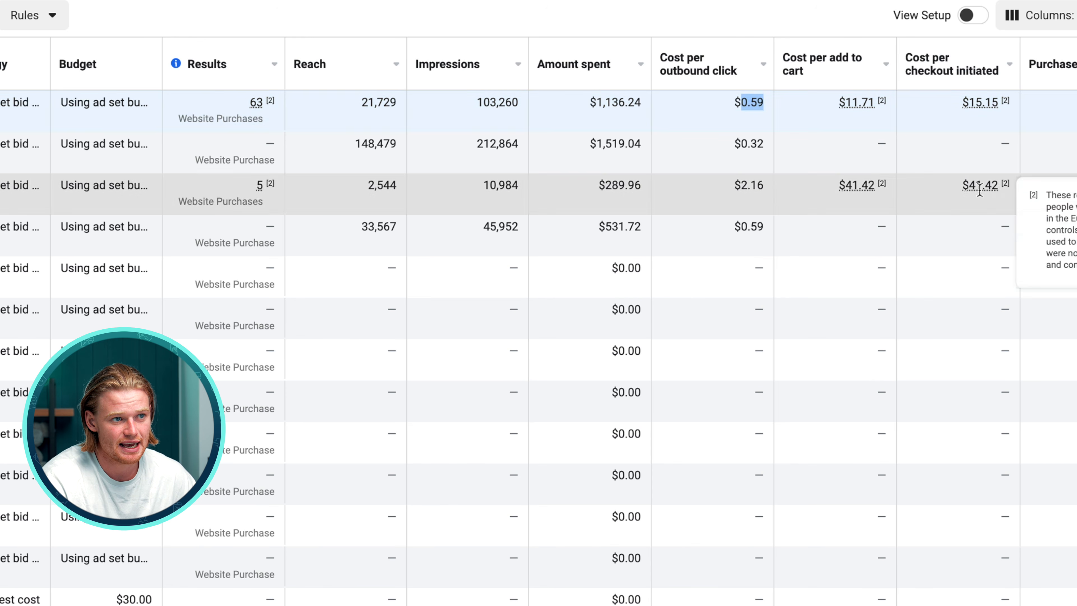
pyautogui.hscroll(5, 984, 104)
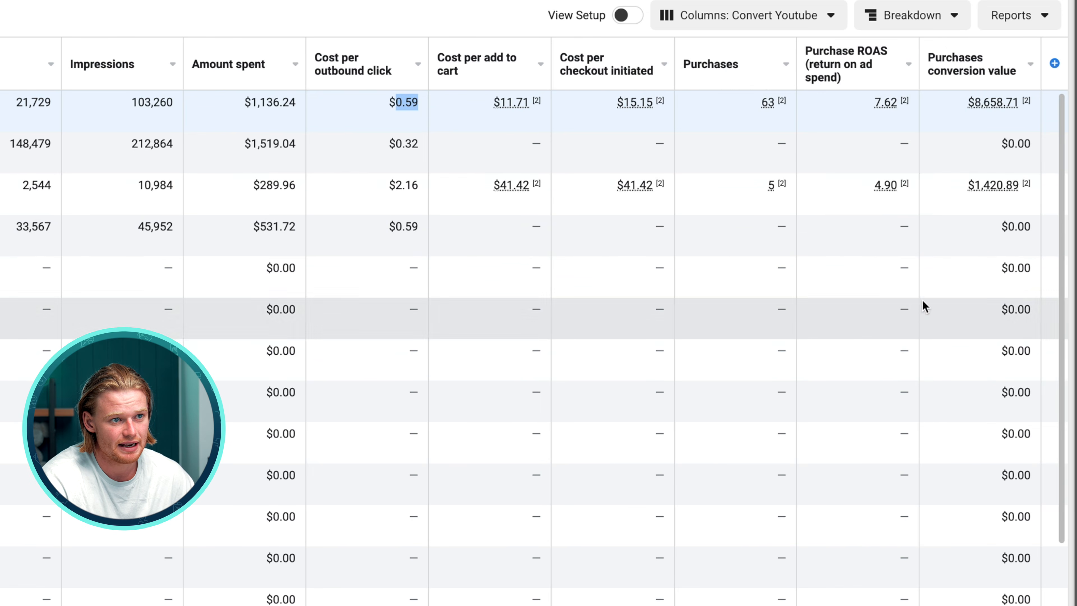
pyautogui.click(888, 118)
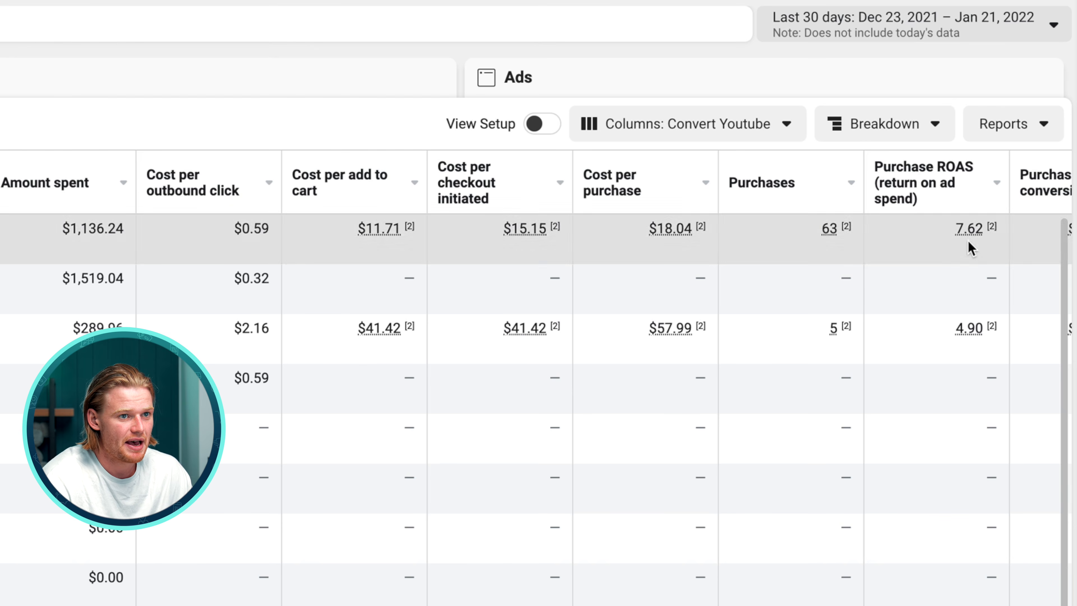
pyautogui.hscroll(3, 968, 241)
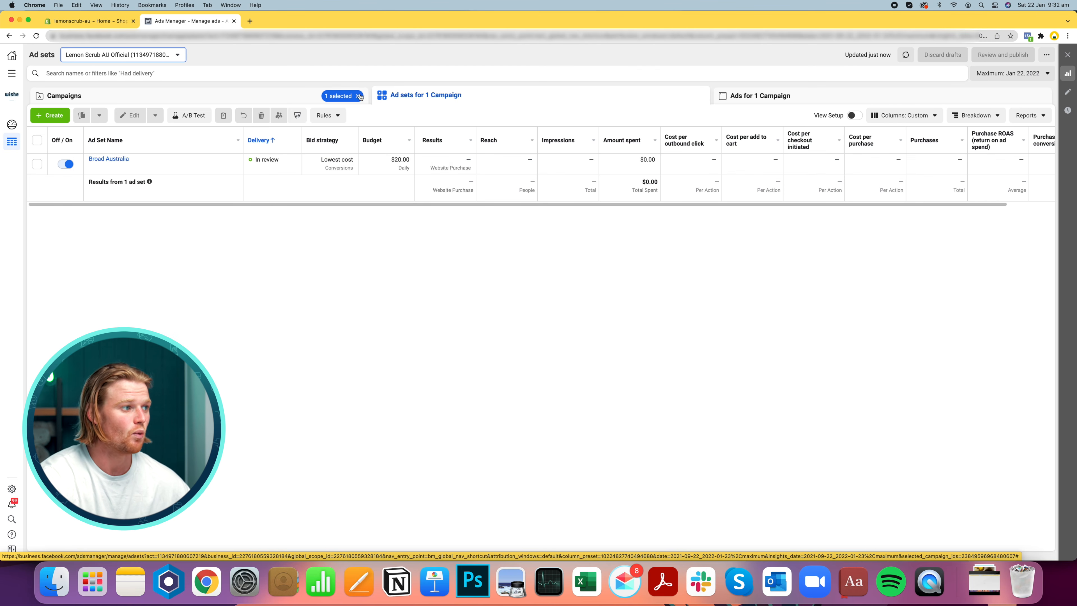
# Duplicate the 1 - Conversions Lemon Scrub Cleaner campaign
pyautogui.click(280, 100)
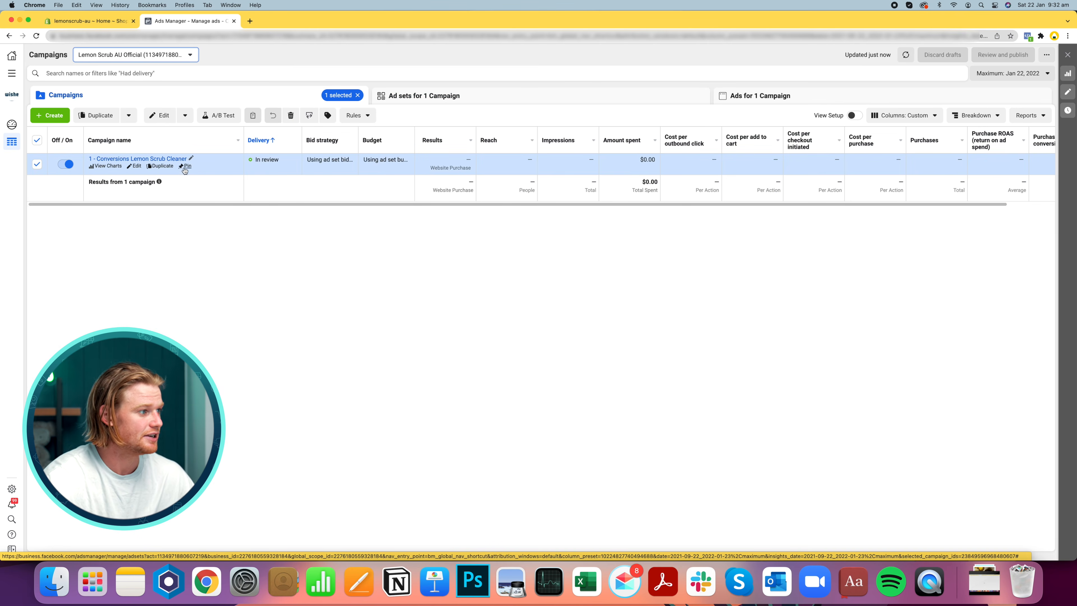
pyautogui.click(159, 170)
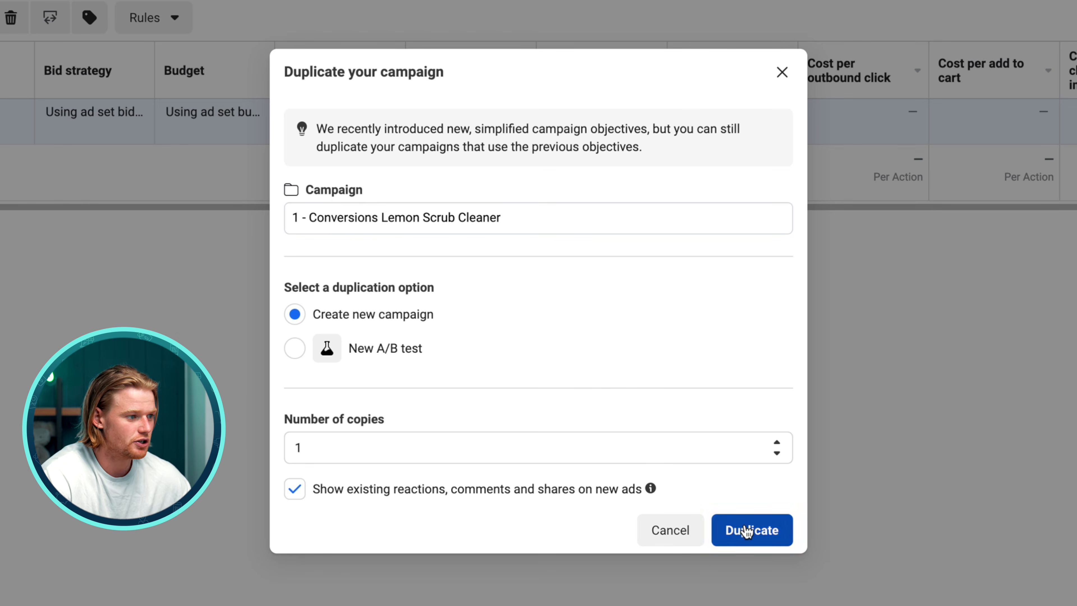
pyautogui.click(746, 530)
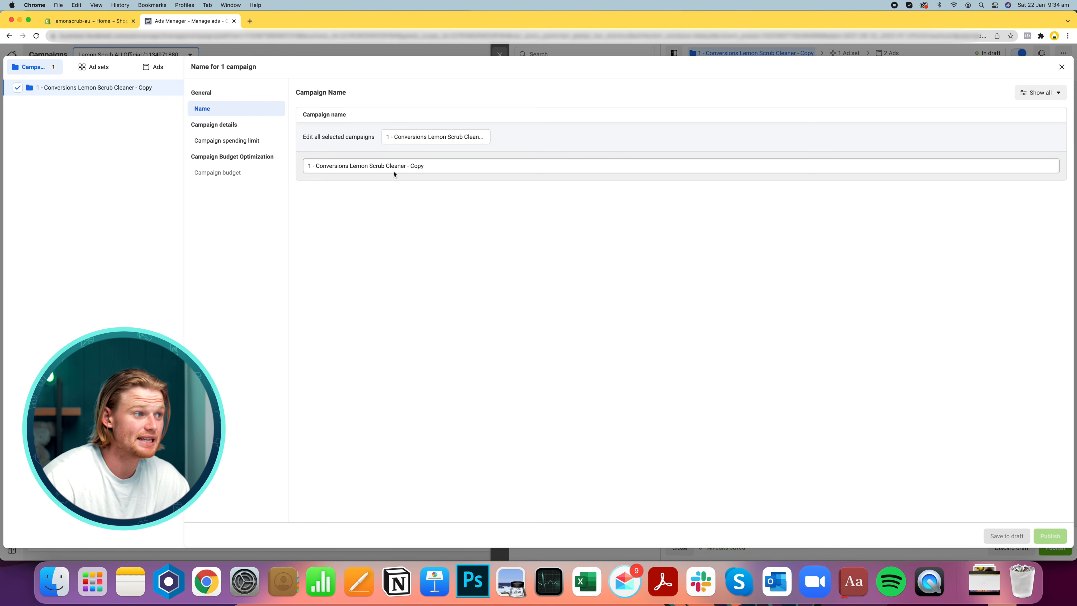
# Rename the duplicated campaign to 2 - Conversions Lemon Scrub Cleaner and publish it
pyautogui.click(386, 136)
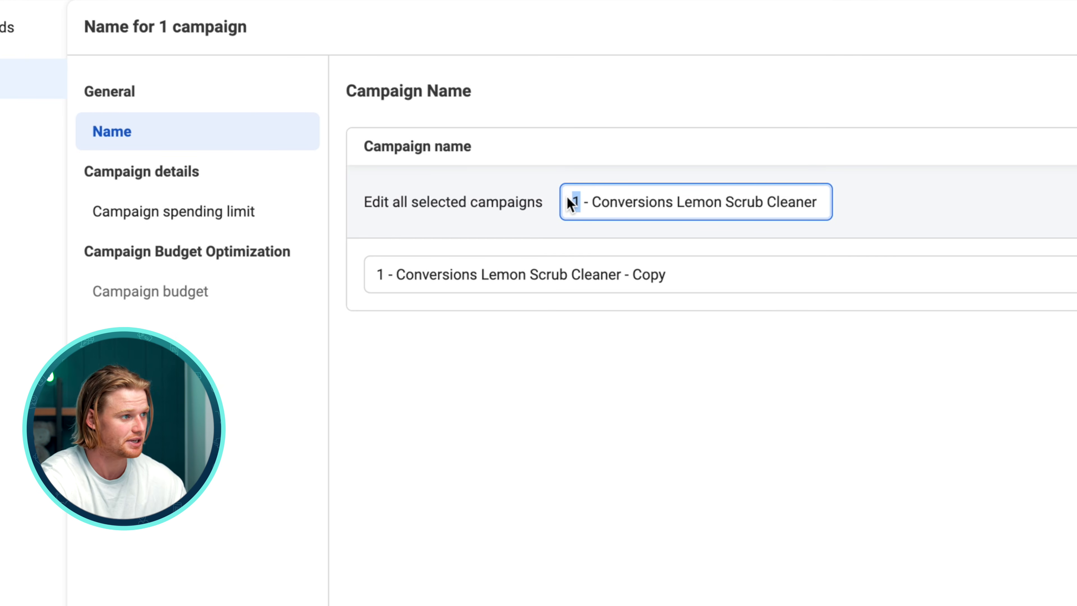
pyautogui.write('2')
pyautogui.press('Return')
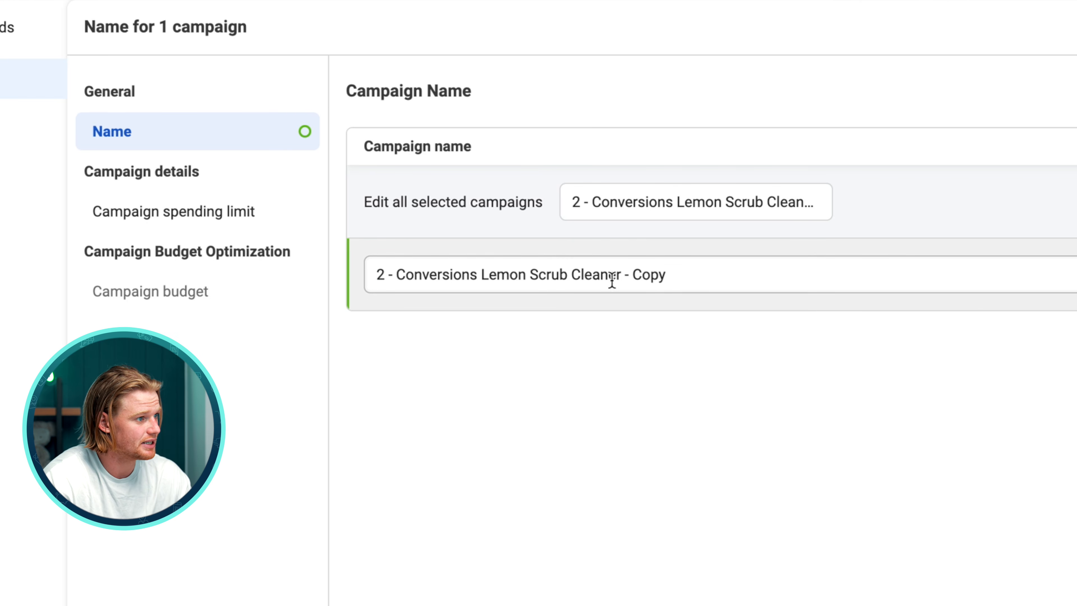
pyautogui.moveTo(622, 276); pyautogui.dragTo(812, 293)
pyautogui.press('BackSpace')
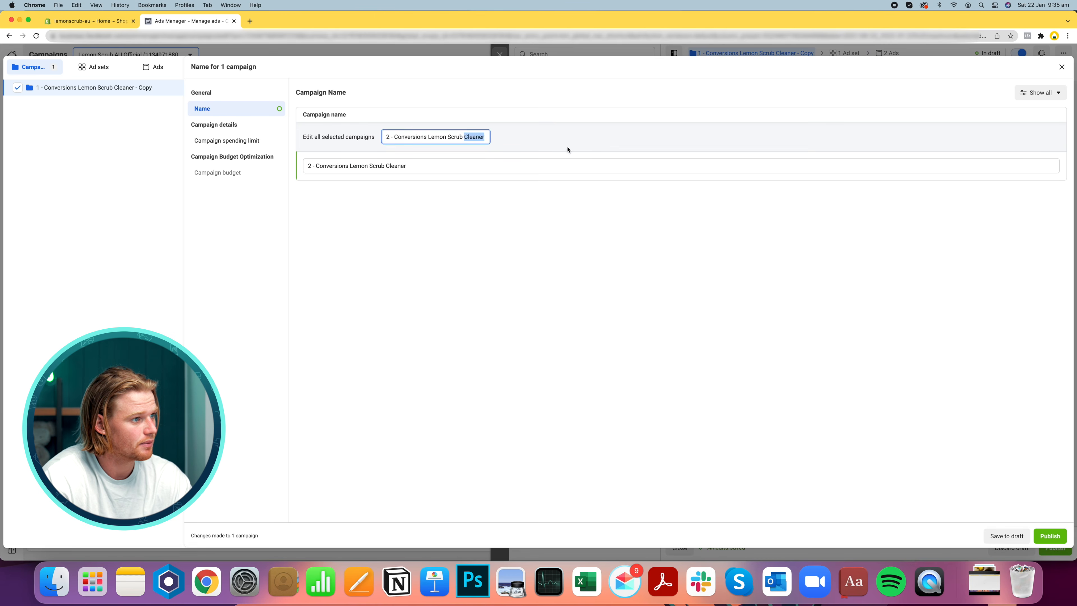
pyautogui.click(567, 149)
pyautogui.click(1050, 536)
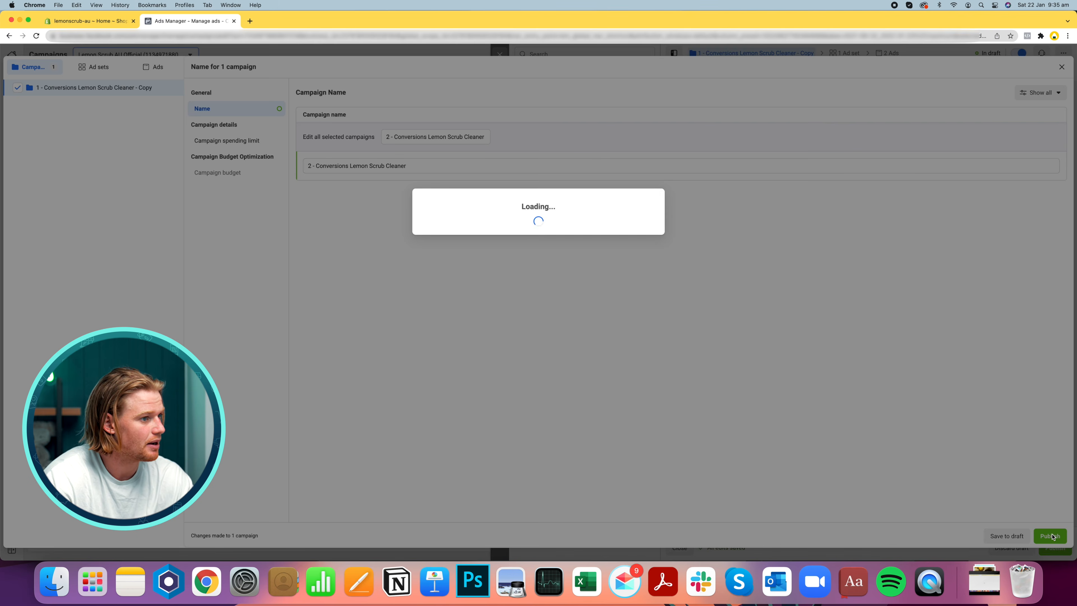
# Close the editing panel and switch the new campaign off
pyautogui.click(640, 236)
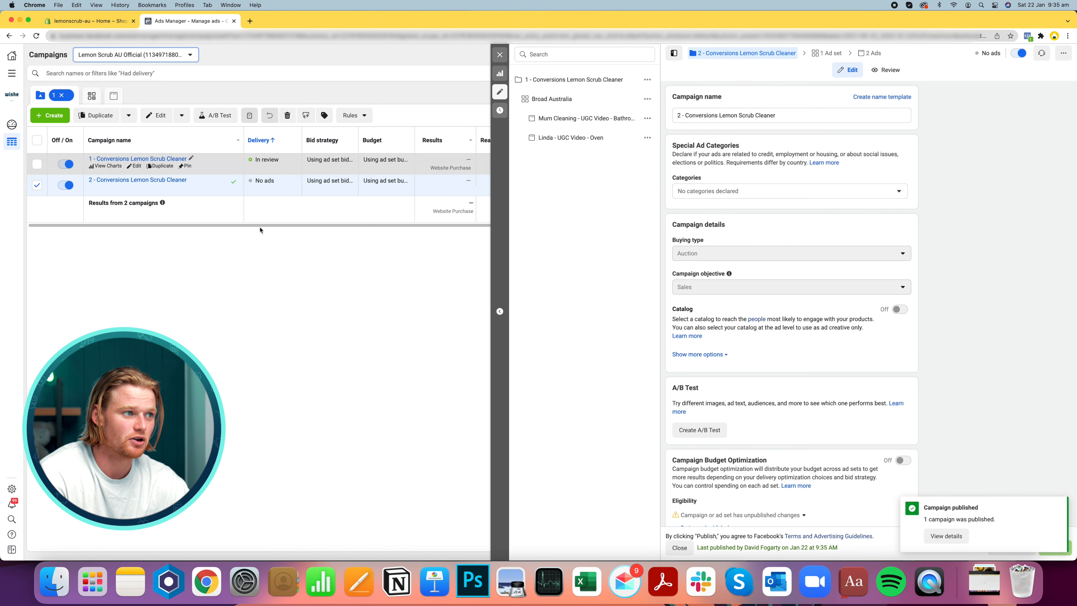
pyautogui.click(500, 55)
pyautogui.click(67, 186)
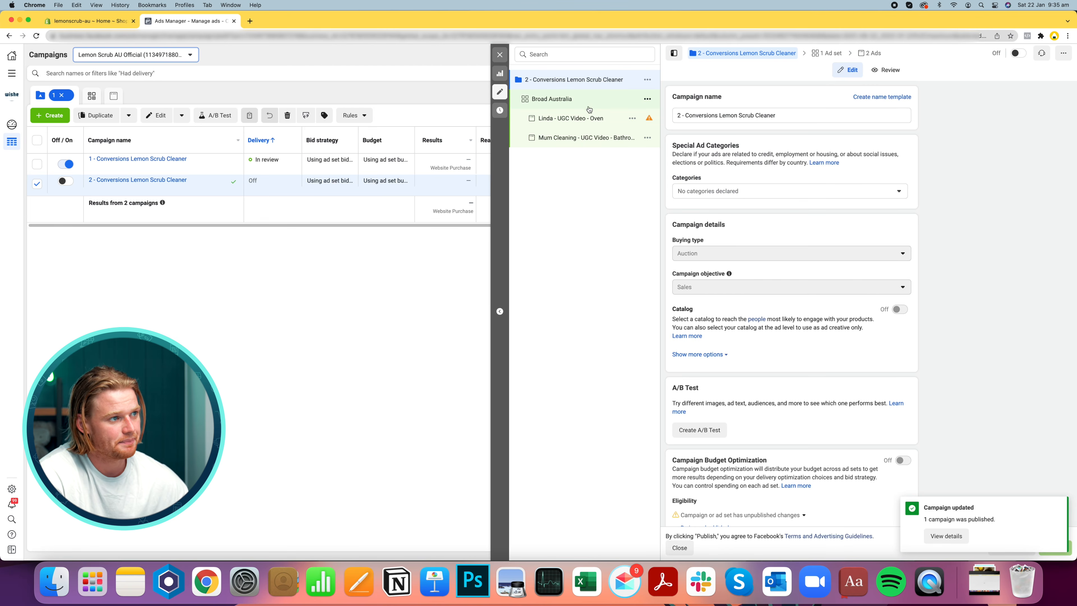
# Open the new campaign's ad set and rename it Website visitors
pyautogui.click(587, 105)
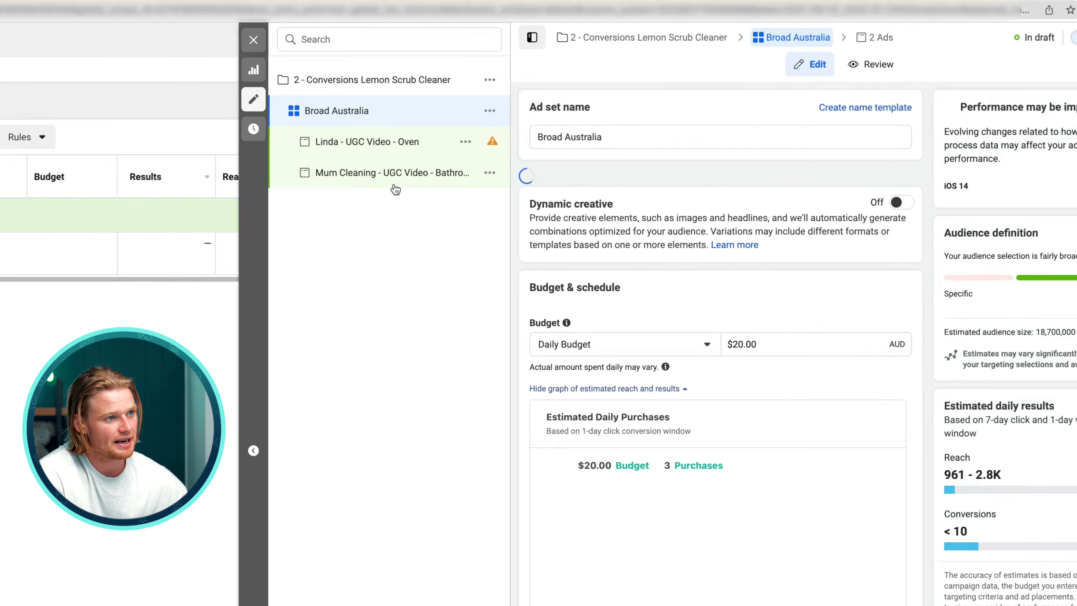
pyautogui.click(695, 134)
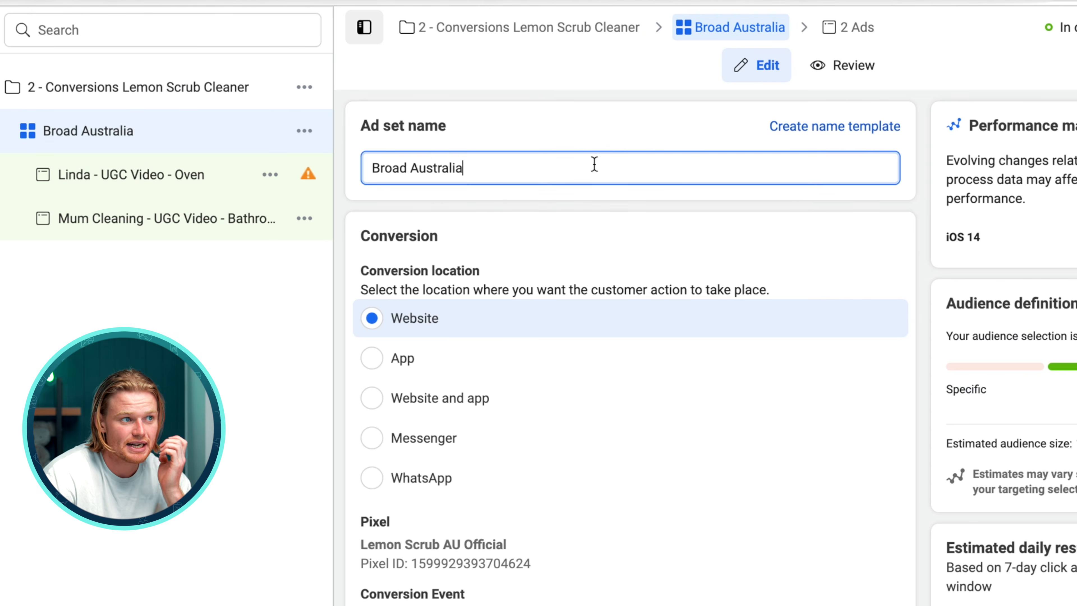
pyautogui.moveTo(595, 164); pyautogui.dragTo(178, 129)
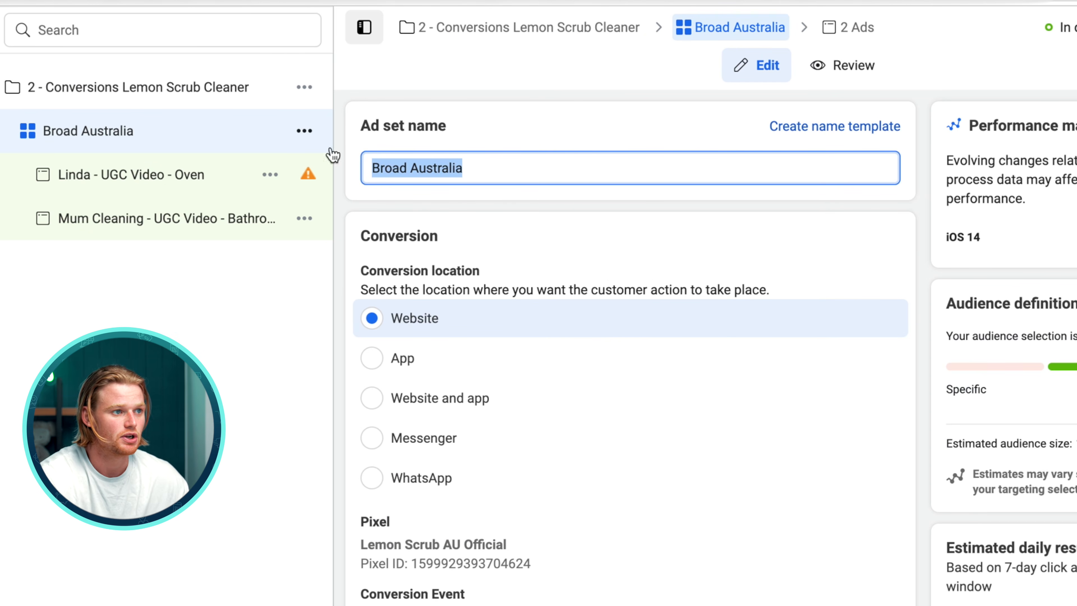
pyautogui.write('Websit')
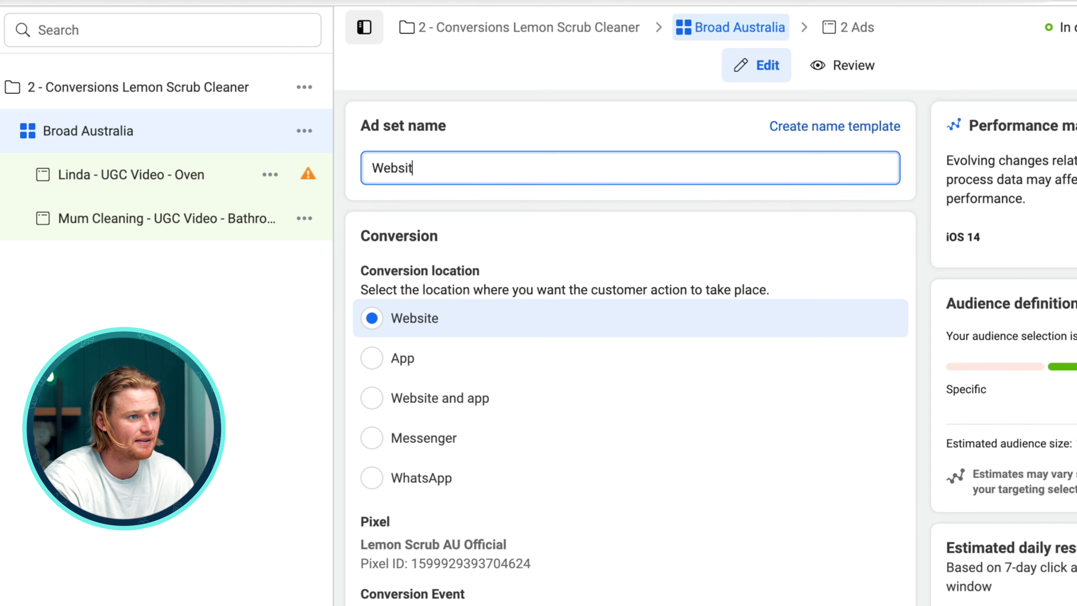
pyautogui.write('e visitors')
# Start a new Website custom audience for the ad set and set its retention to 180 days
pyautogui.scroll(-20, 490, 583)
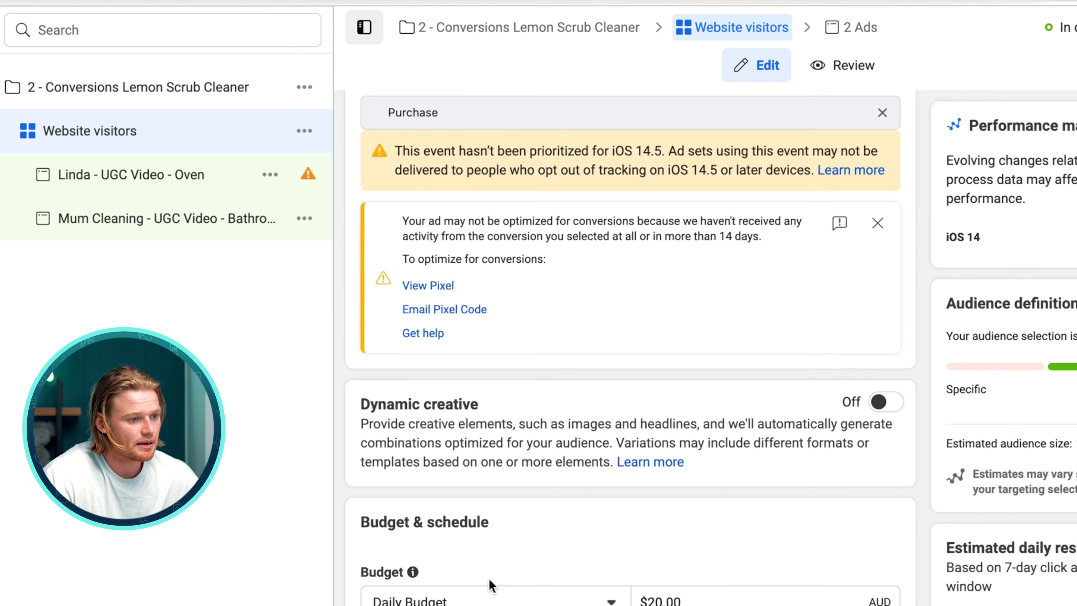
pyautogui.scroll(14, 483, 362)
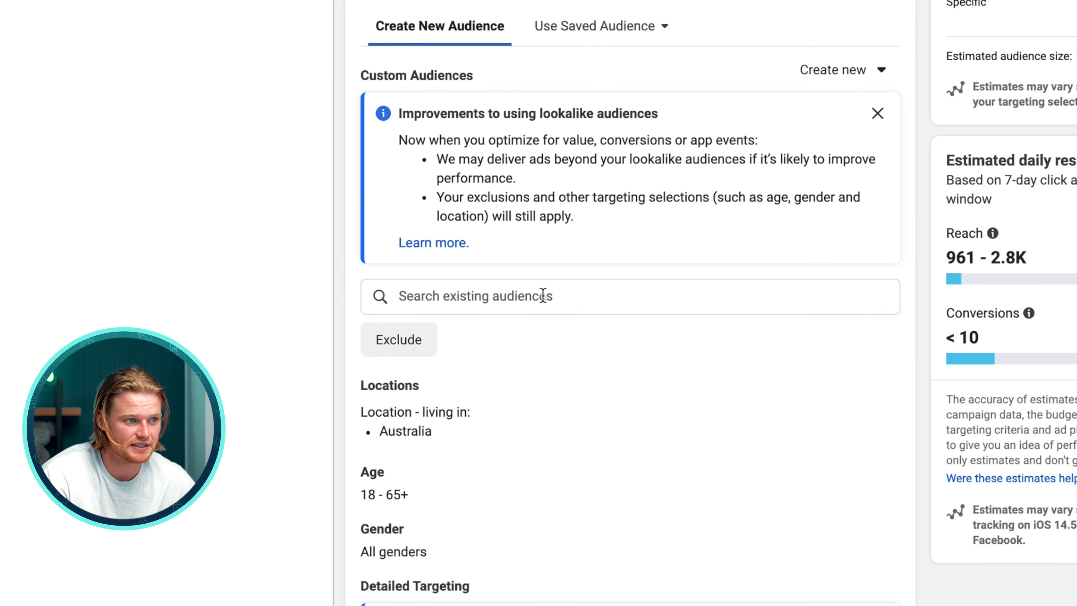
pyautogui.click(852, 81)
pyautogui.click(715, 135)
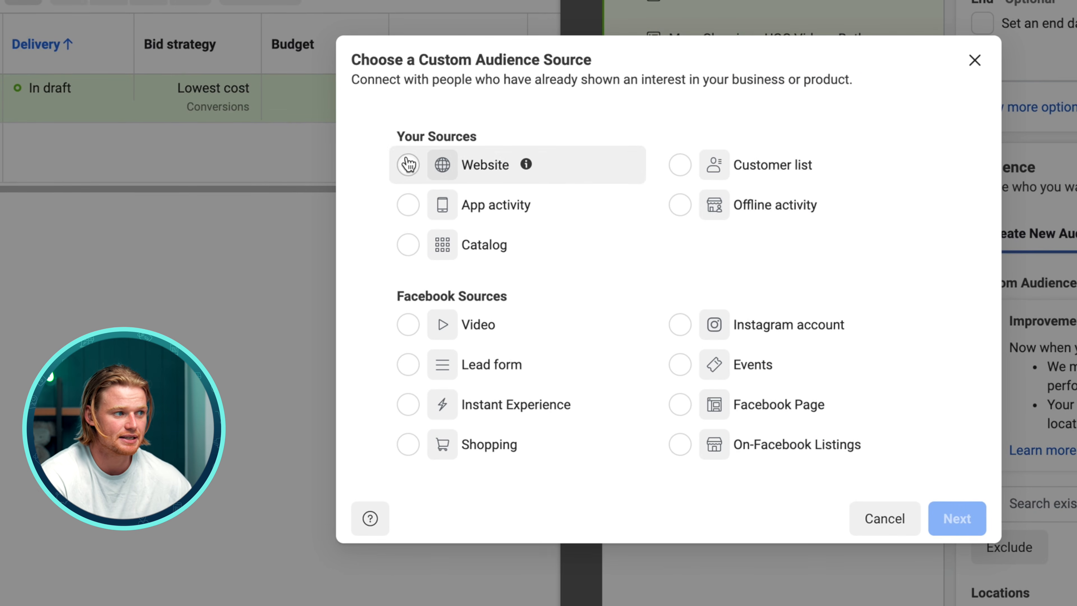
pyautogui.click(408, 164)
pyautogui.click(957, 518)
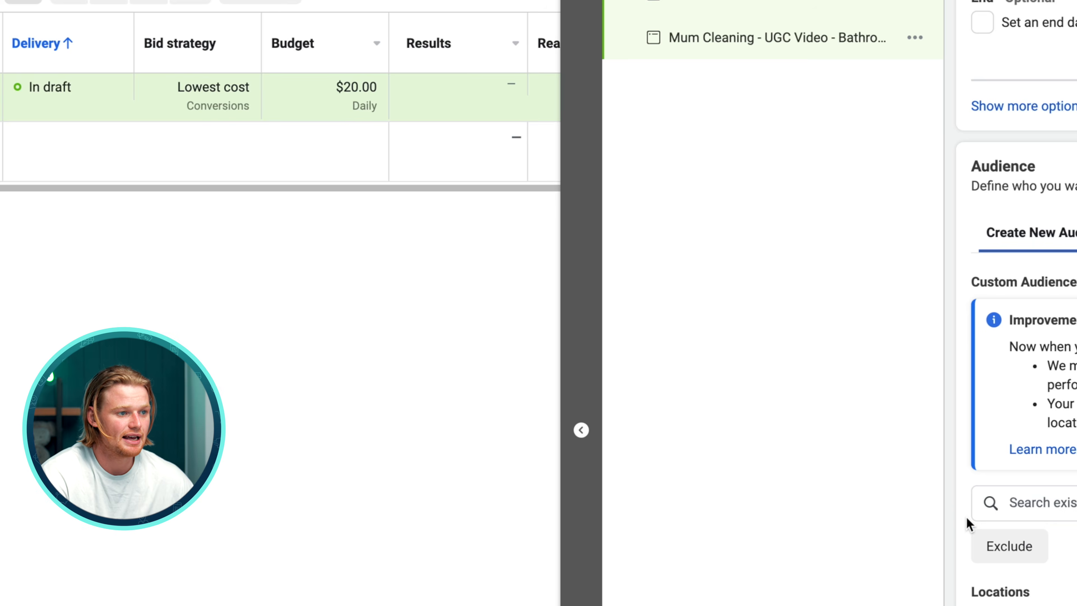
pyautogui.click(542, 223)
pyautogui.click(542, 222)
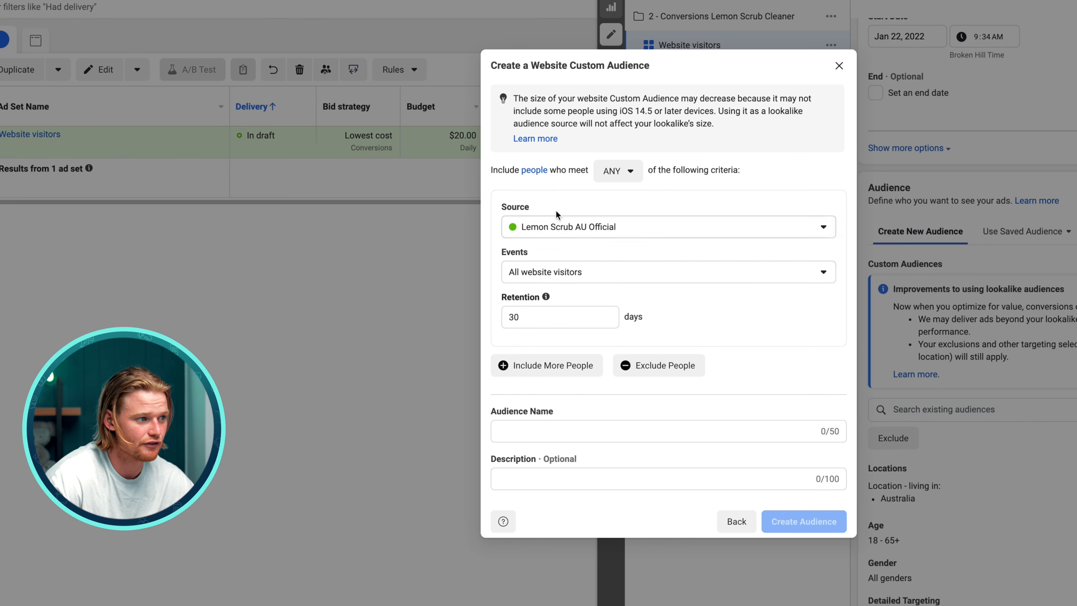
pyautogui.click(602, 317)
pyautogui.press('BackSpace')
pyautogui.press('BackSpace')
pyautogui.write('180')
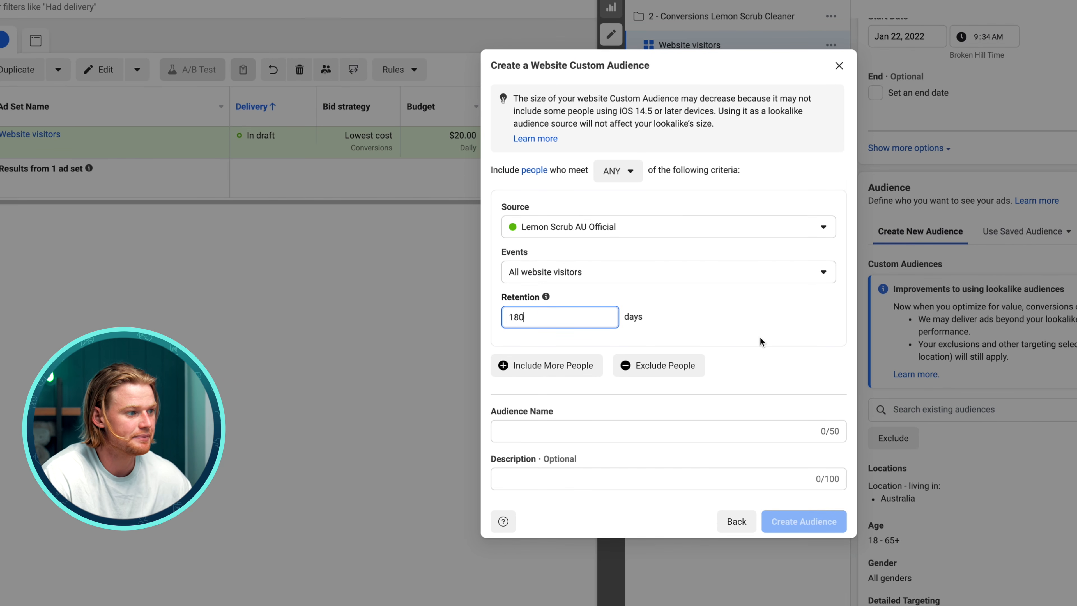
# Name the audience Website Traffic 180 Days and create it
pyautogui.click(618, 431)
pyautogui.write('Website ')
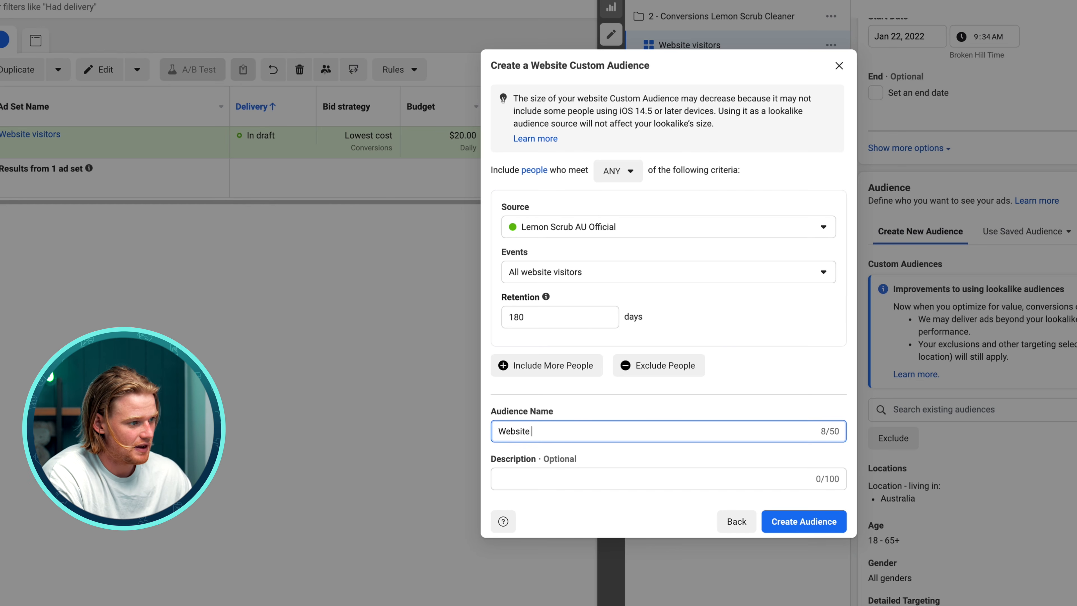
pyautogui.write('Traffic 180 Days')
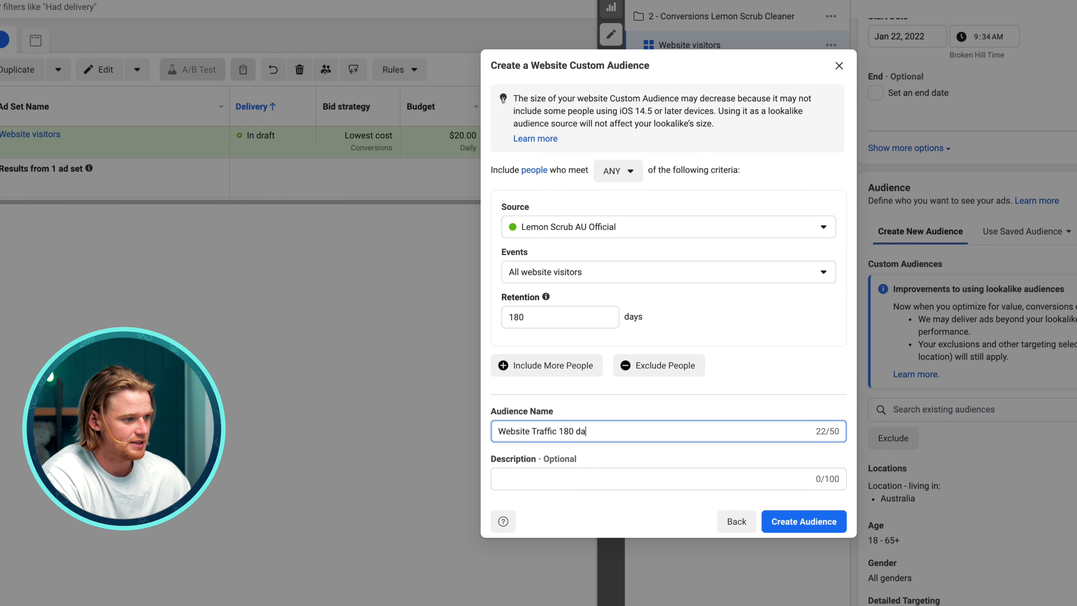
pyautogui.click(815, 525)
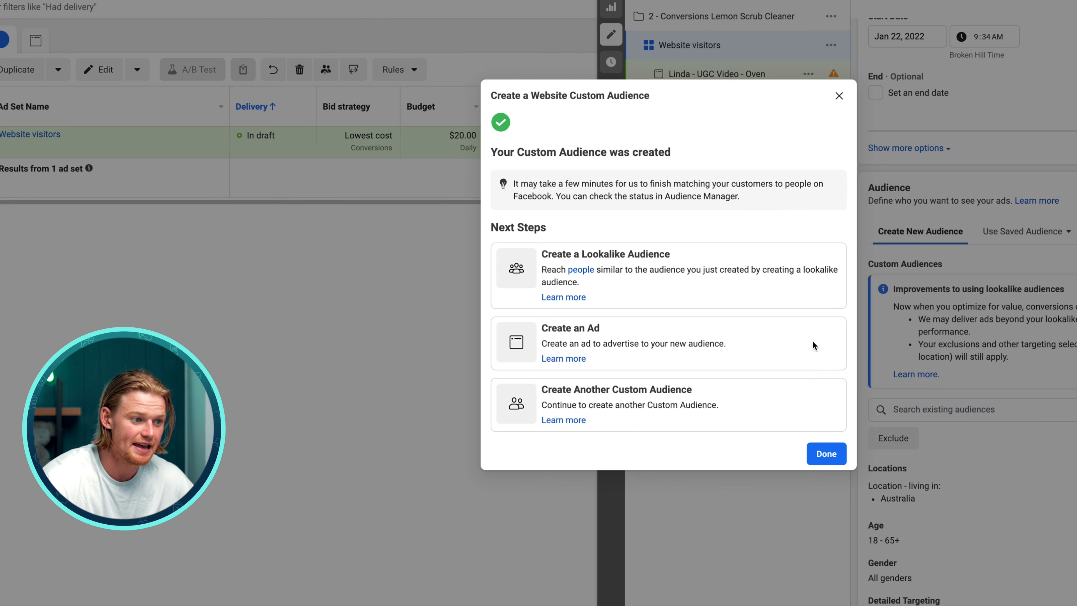
pyautogui.click(827, 453)
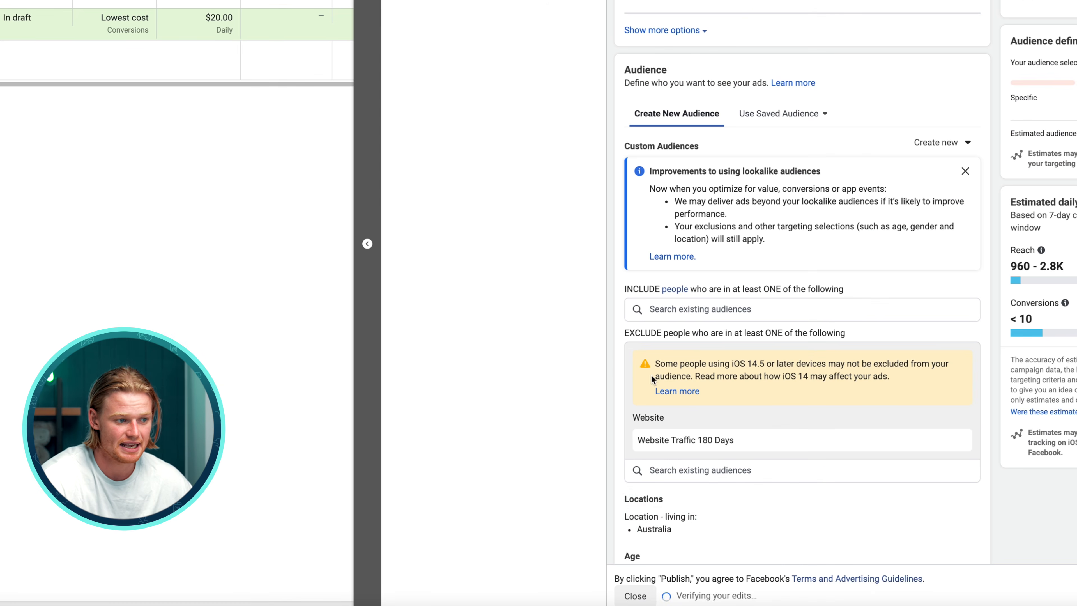
pyautogui.scroll(-15, 953, 272)
pyautogui.scroll(9, 953, 262)
pyautogui.scroll(-20, 953, 265)
pyautogui.scroll(2, 954, 268)
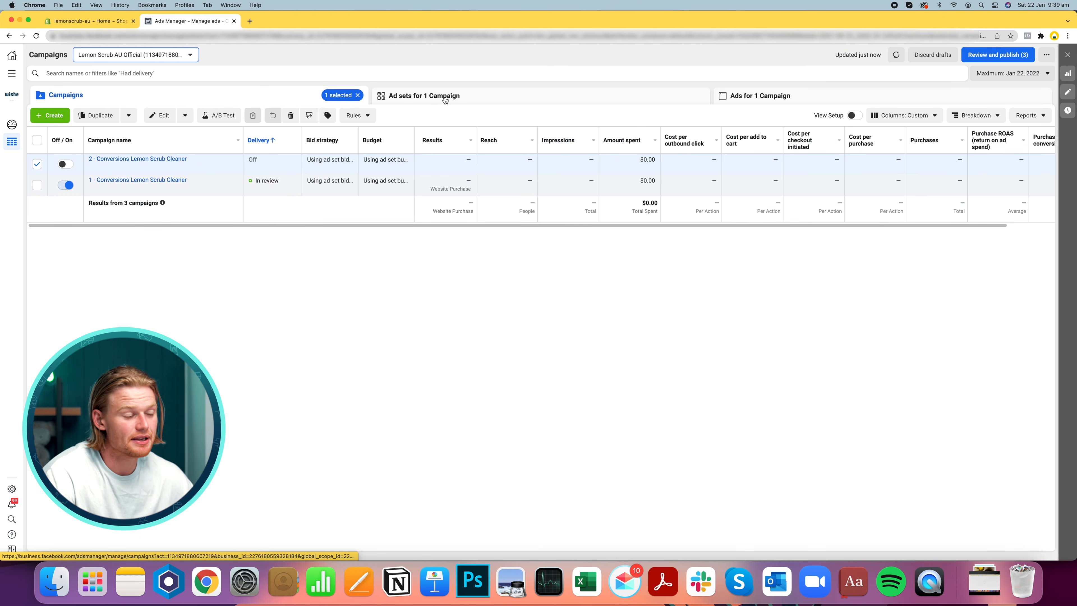
# Create a new ad set and ad in the 2 - Conversions Lemon Scrub Cleaner campaign, both named Catalog
pyautogui.click(445, 96)
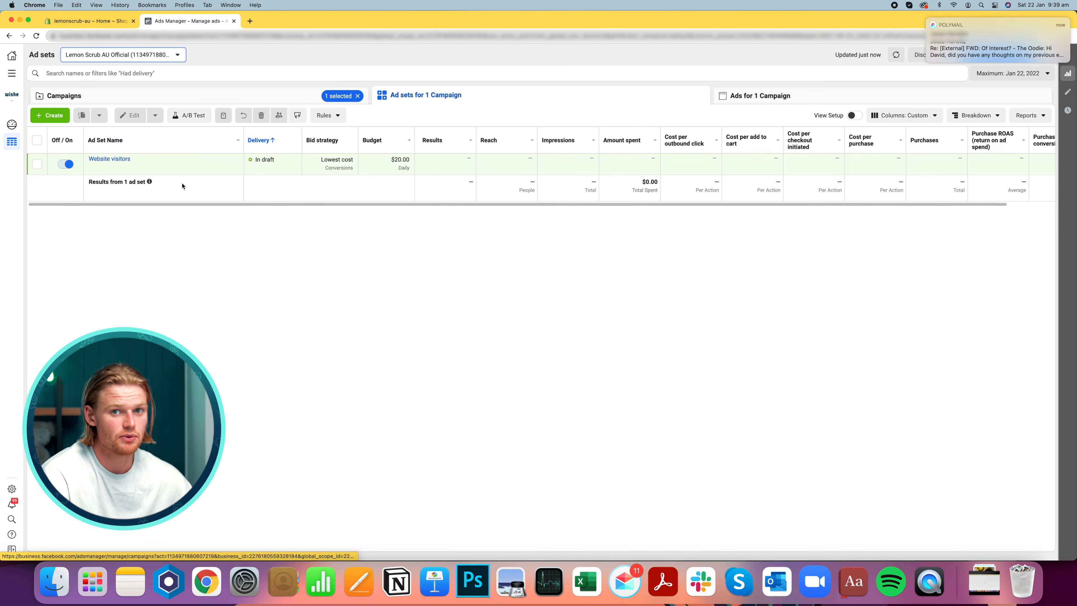
pyautogui.click(53, 120)
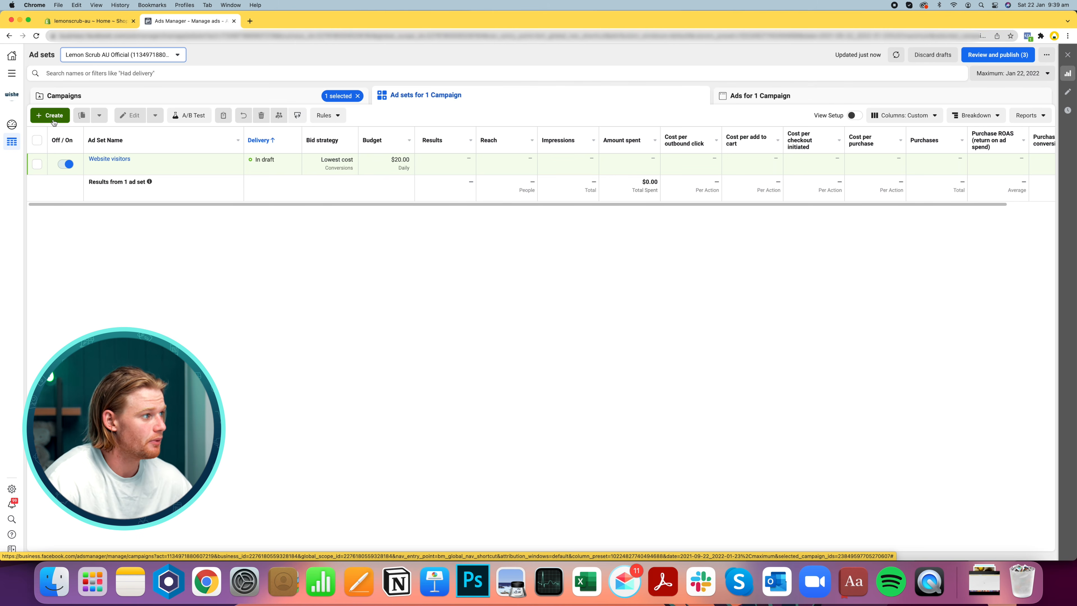
pyautogui.click(481, 240)
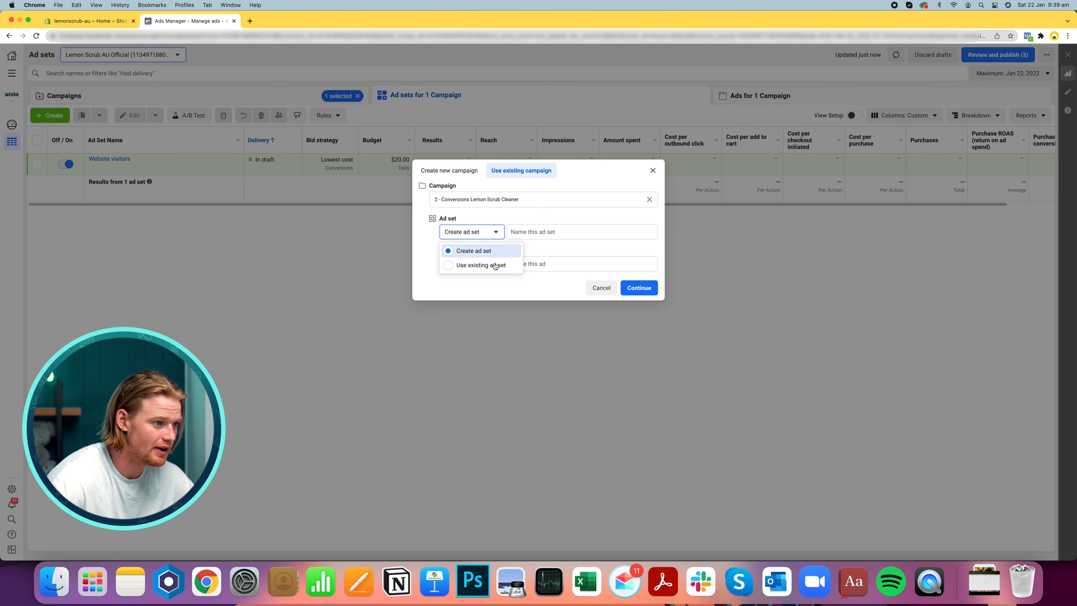
pyautogui.click(586, 233)
pyautogui.click(588, 235)
pyautogui.write('Cataloga')
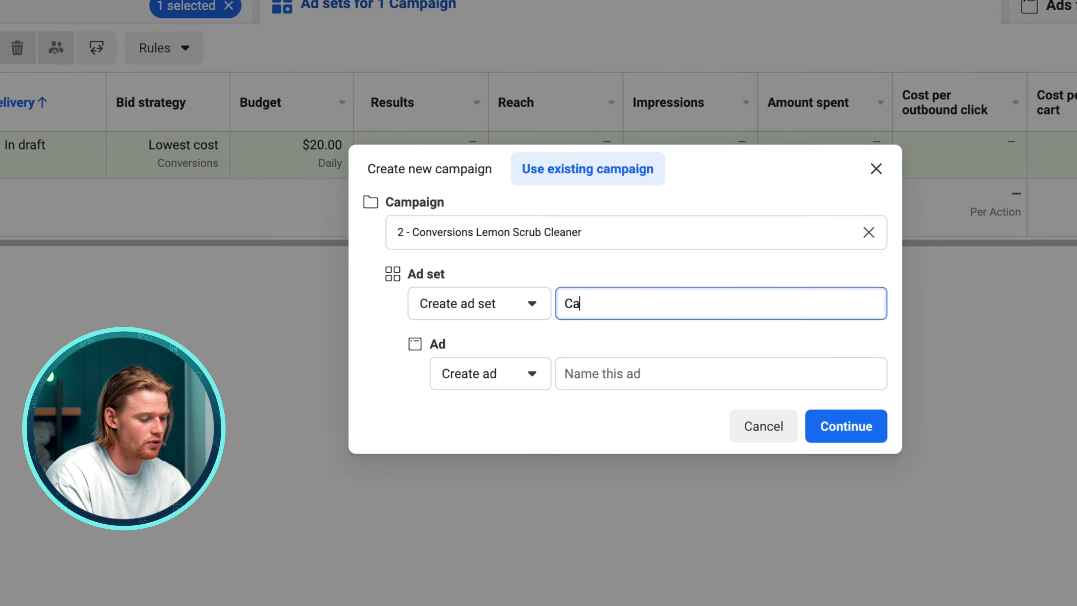
pyautogui.press('super+a')
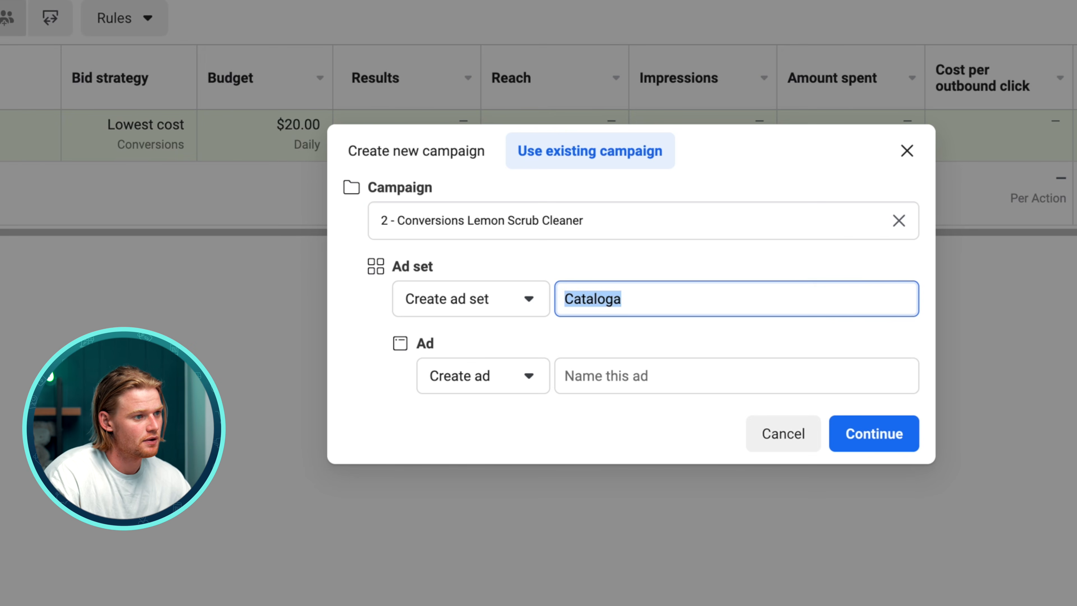
pyautogui.press('Right')
pyautogui.press('BackSpace')
pyautogui.press('super+a')
pyautogui.press('super+c')
pyautogui.click(748, 381)
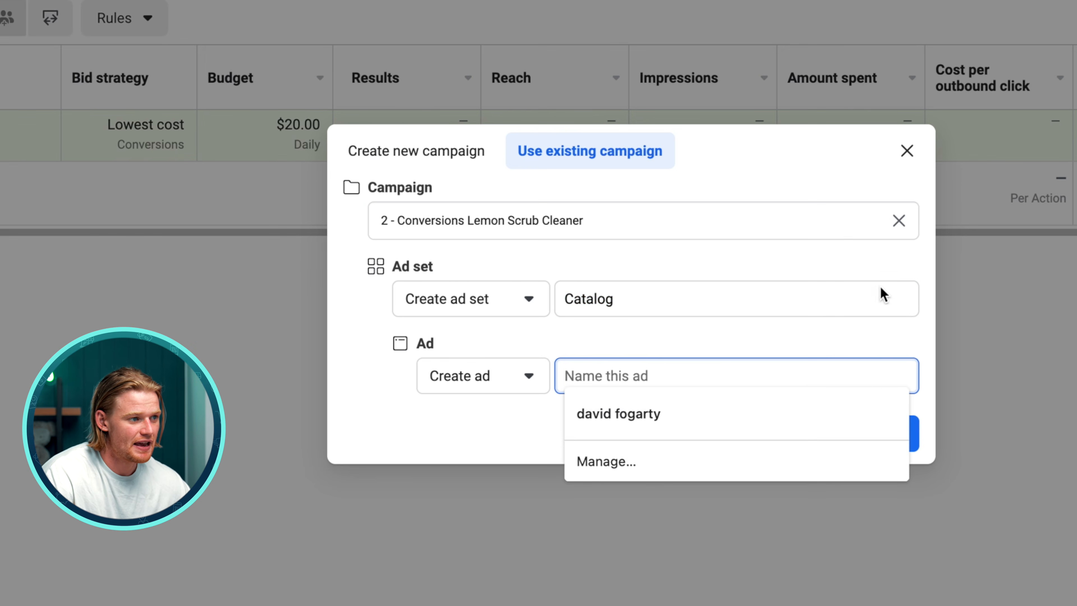
pyautogui.press('super+v')
pyautogui.click(885, 435)
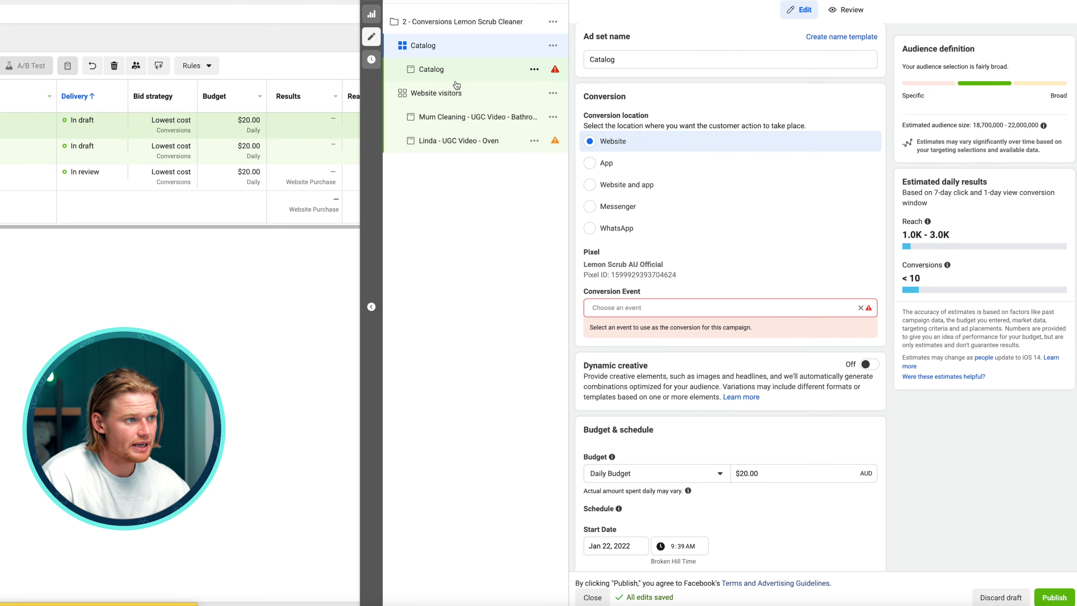
# Open the Catalog ad and review the available catalogs for its media
pyautogui.click(455, 79)
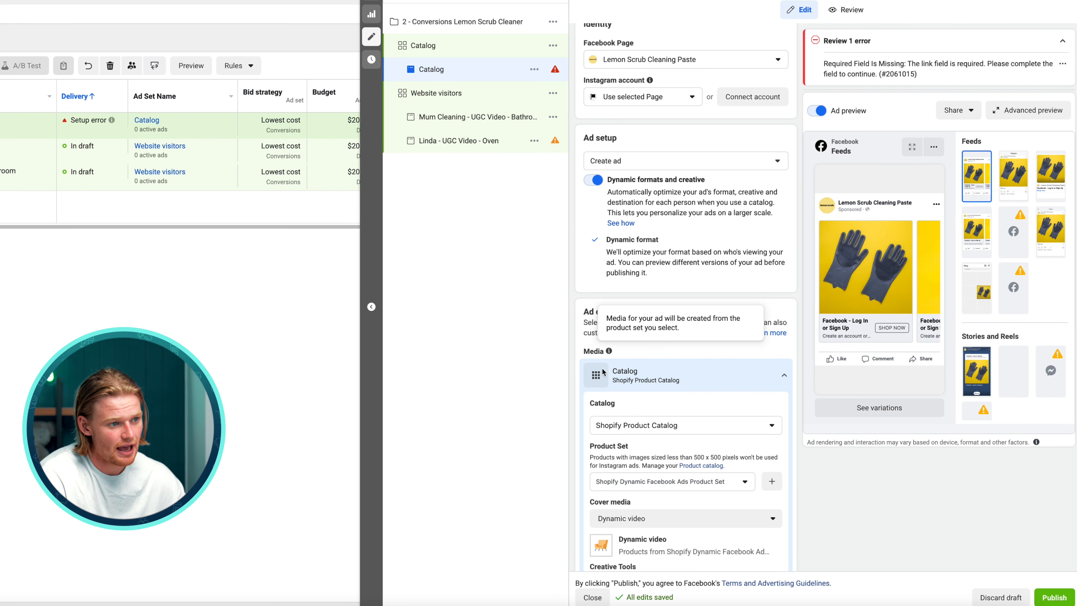
pyautogui.scroll(-2, 637, 314)
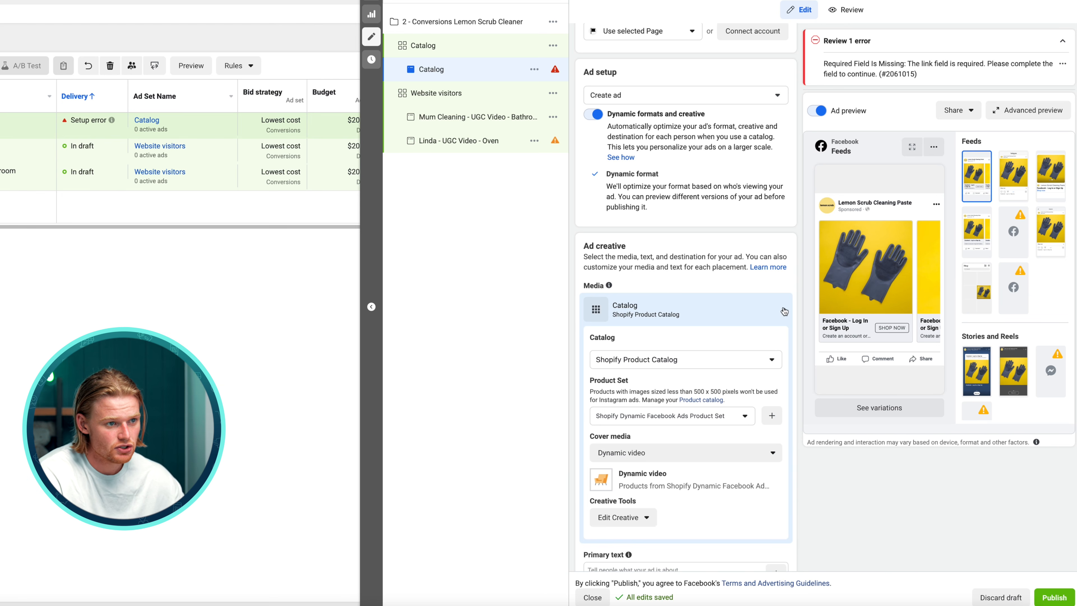
pyautogui.click(717, 364)
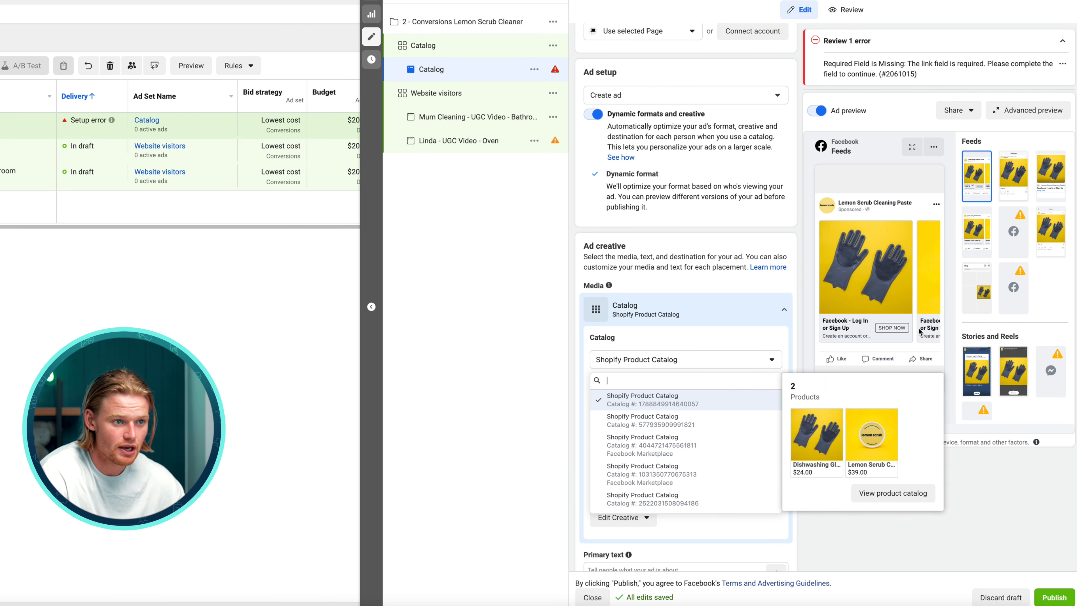
pyautogui.click(879, 216)
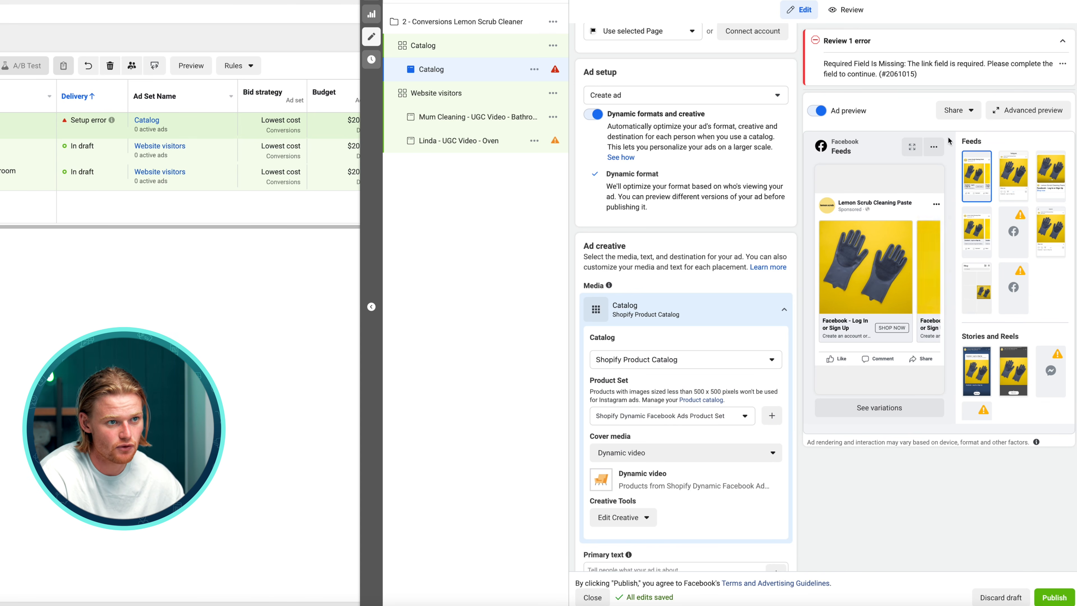
# Open the advanced preview to check the ad across all placements
pyautogui.click(1028, 110)
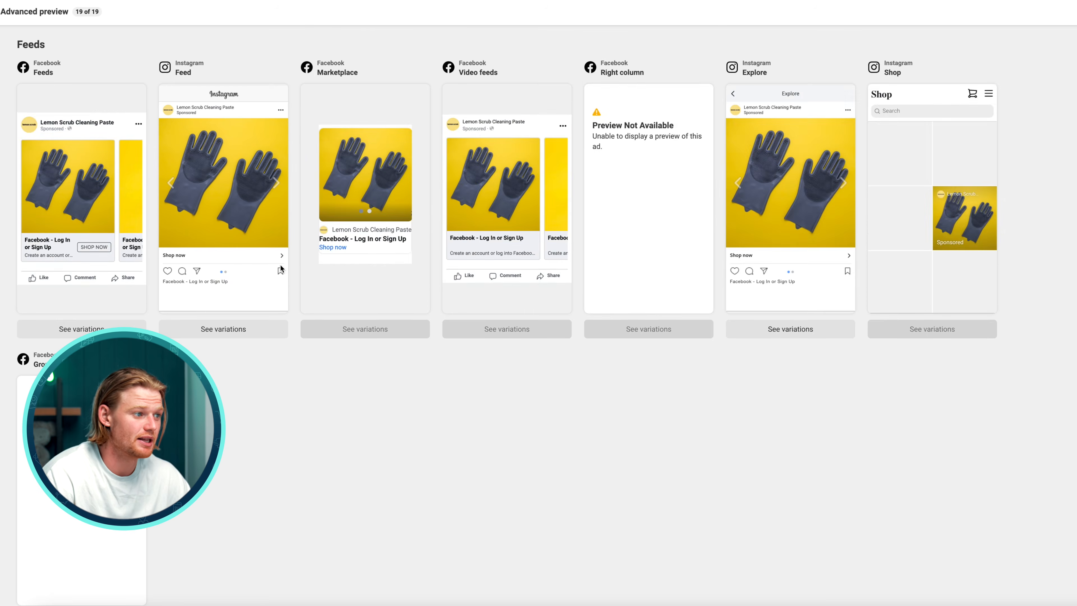
pyautogui.scroll(-9, 281, 265)
pyautogui.scroll(9, 390, 250)
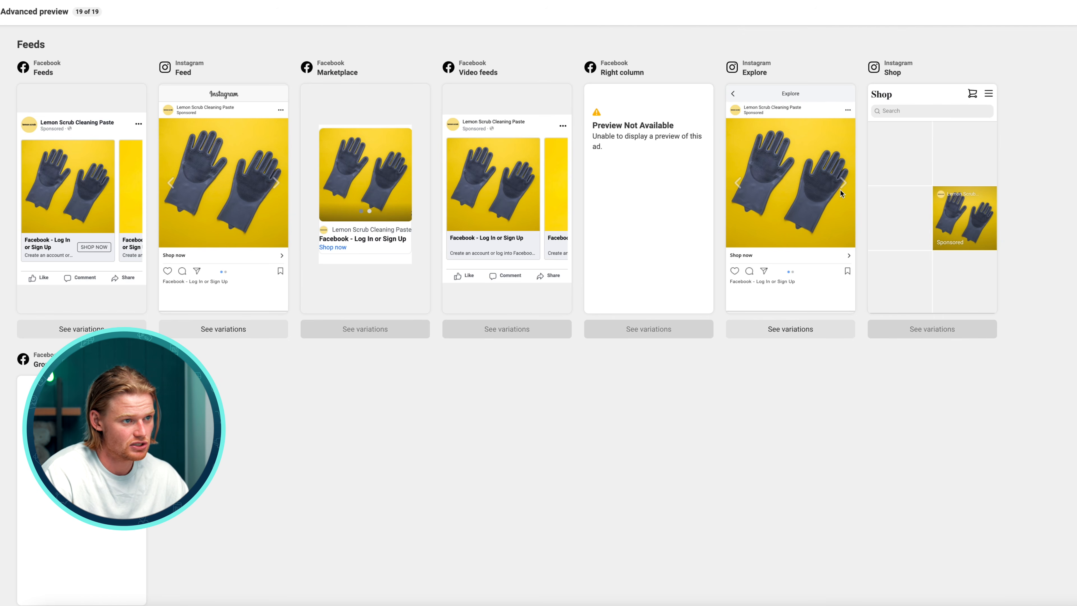